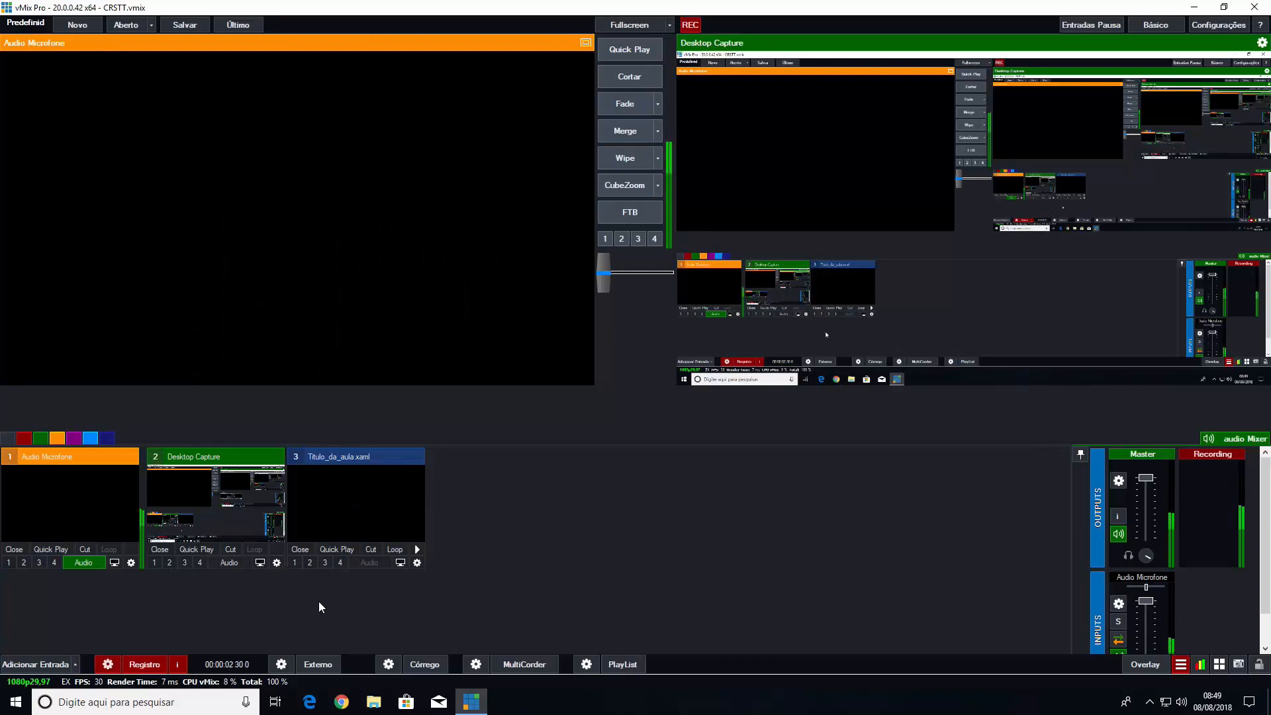
Display the Titulo_da_aula.xaml title on overlay channel 1 and take it off again
left_click(295, 562)
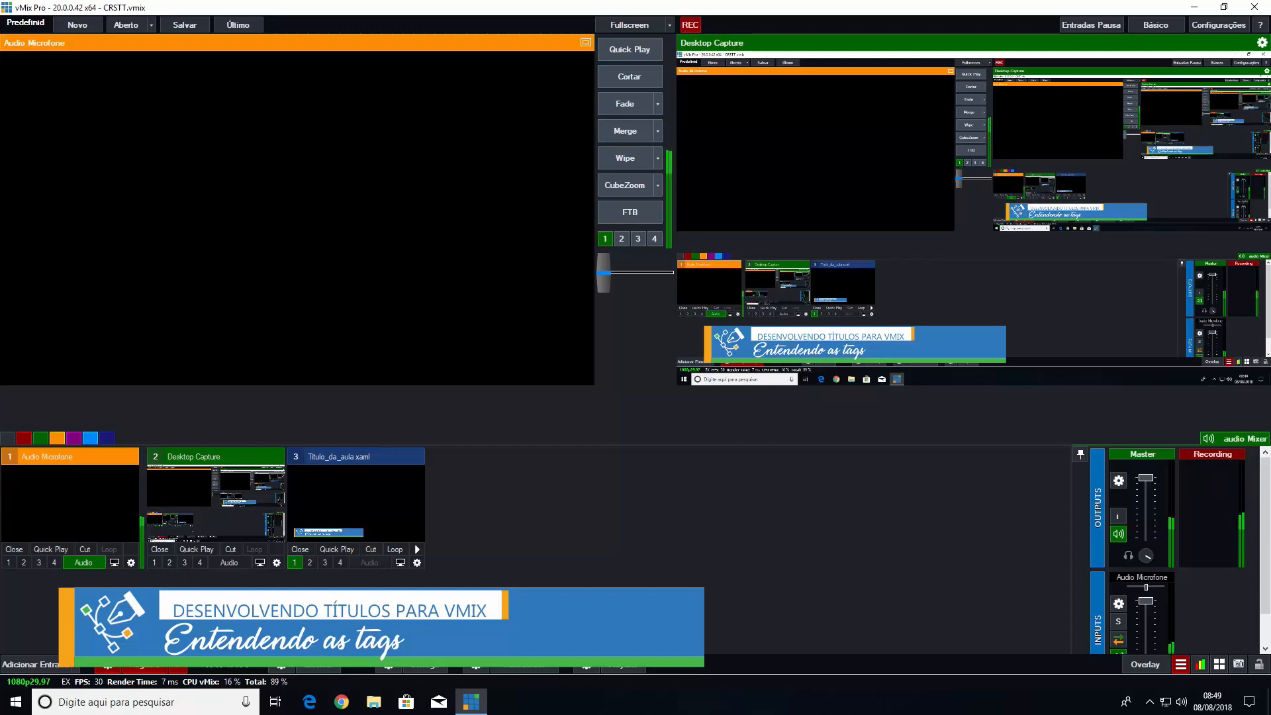
left_click(296, 564)
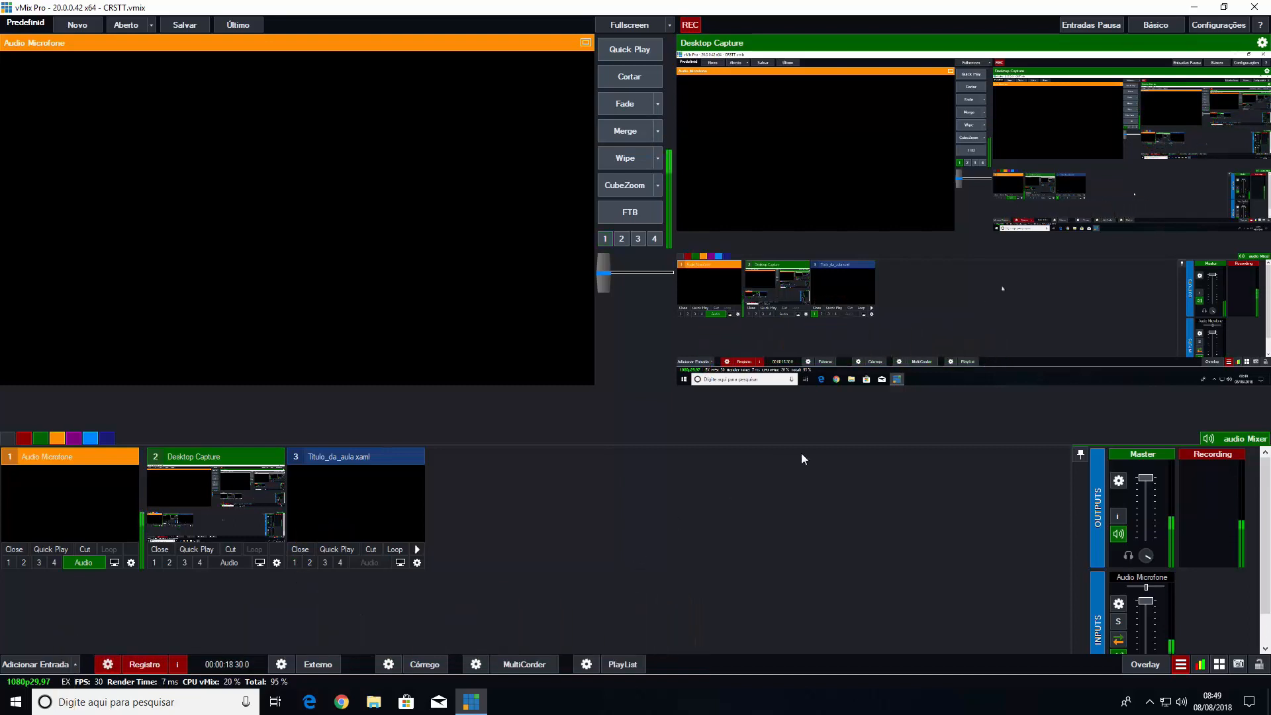
Switch to Microsoft Expression Blend 4, open the Intro project and show its project files
left_click(1195, 6)
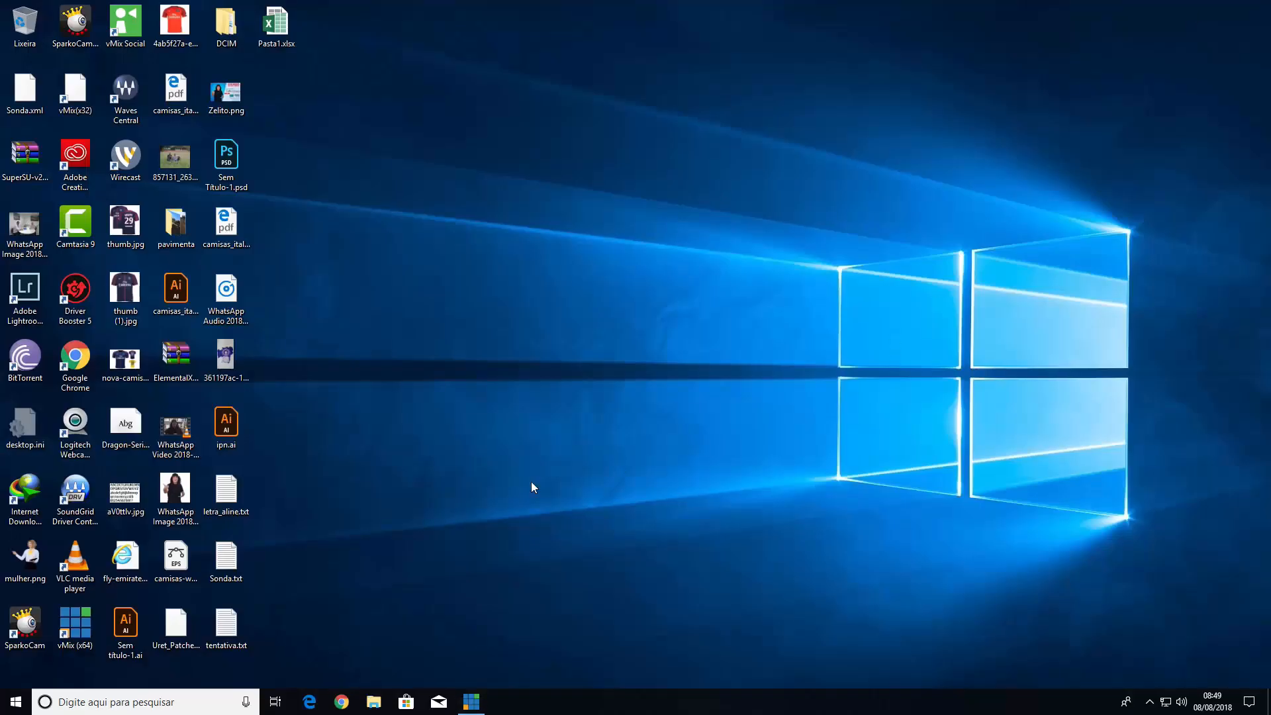
left_click(16, 702)
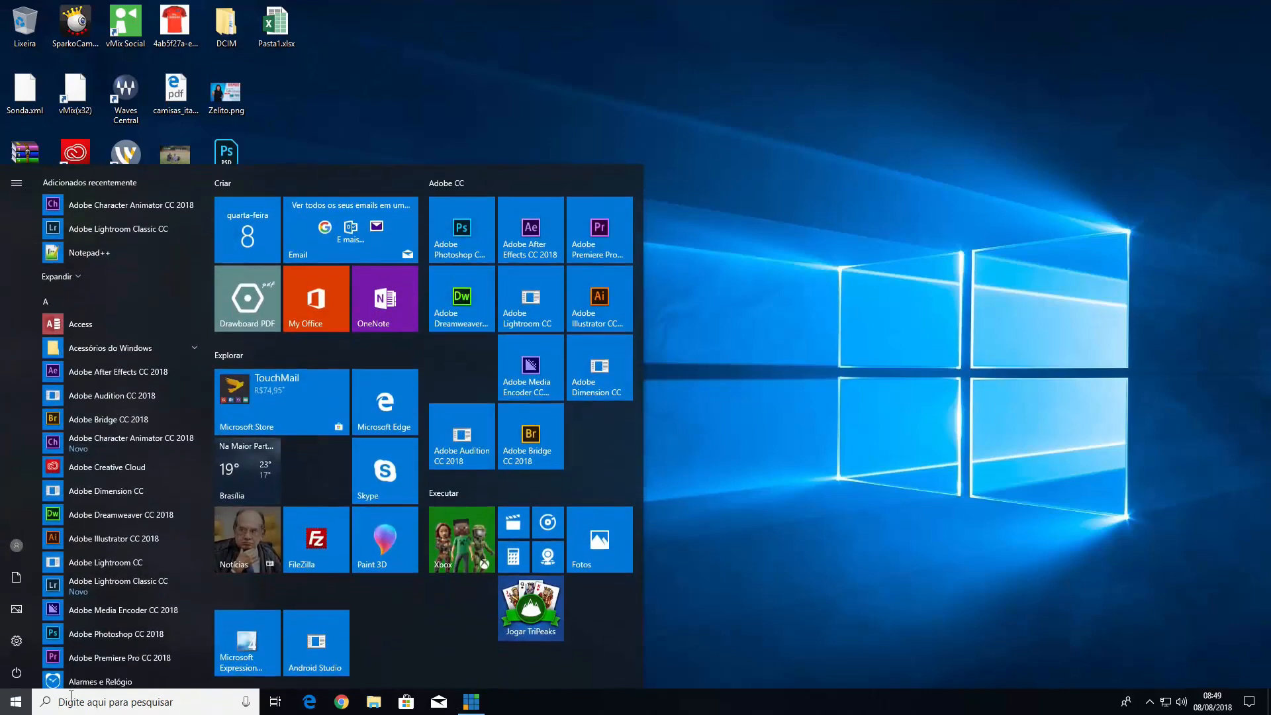
left_click(277, 634)
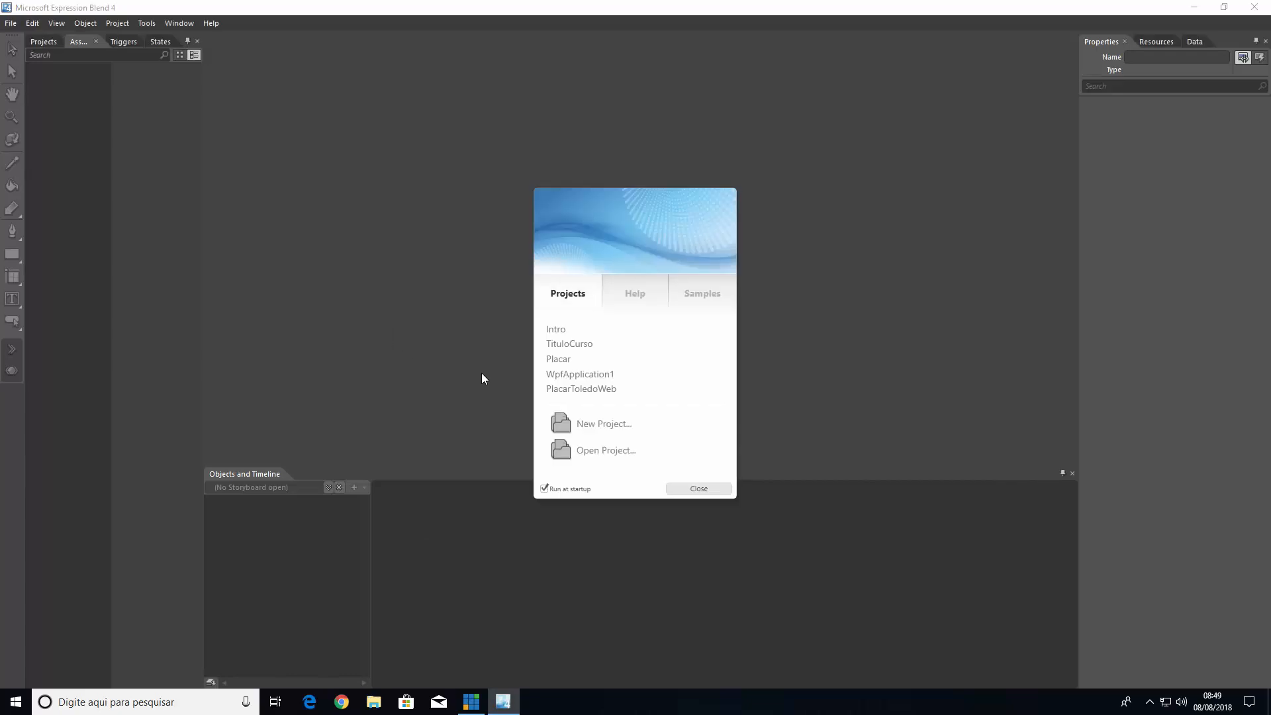
left_click(557, 331)
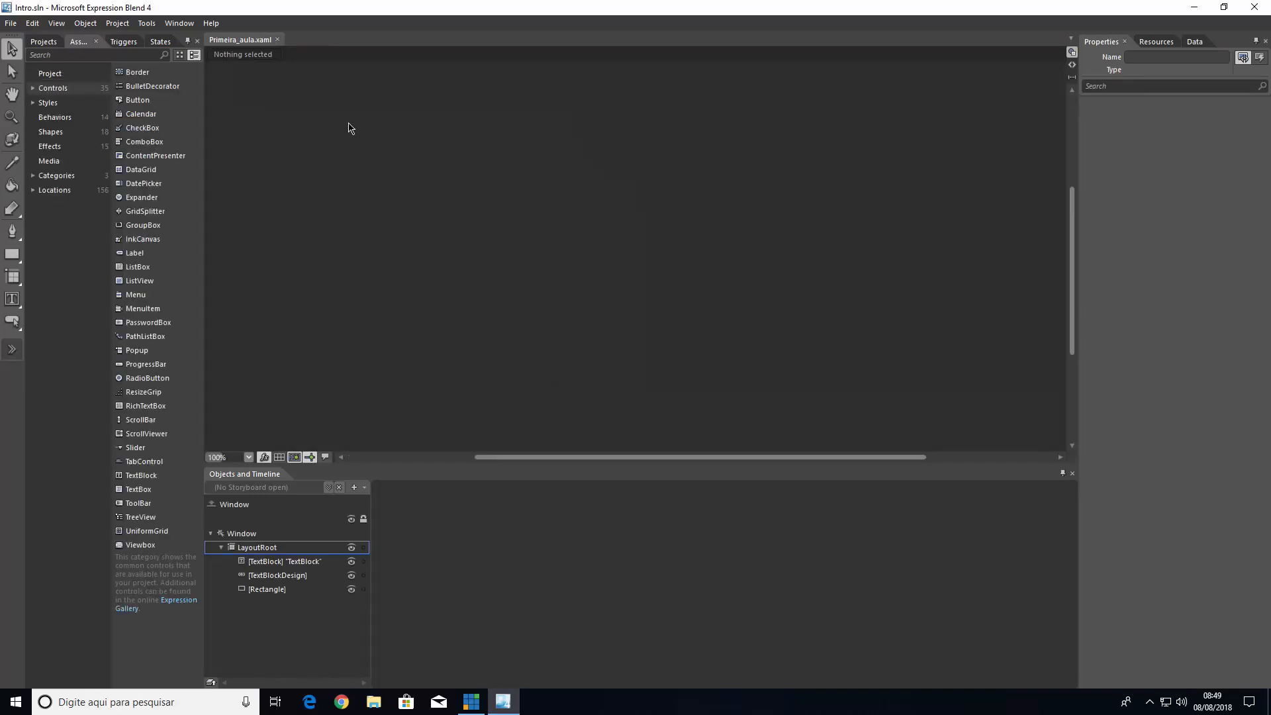
left_click(50, 42)
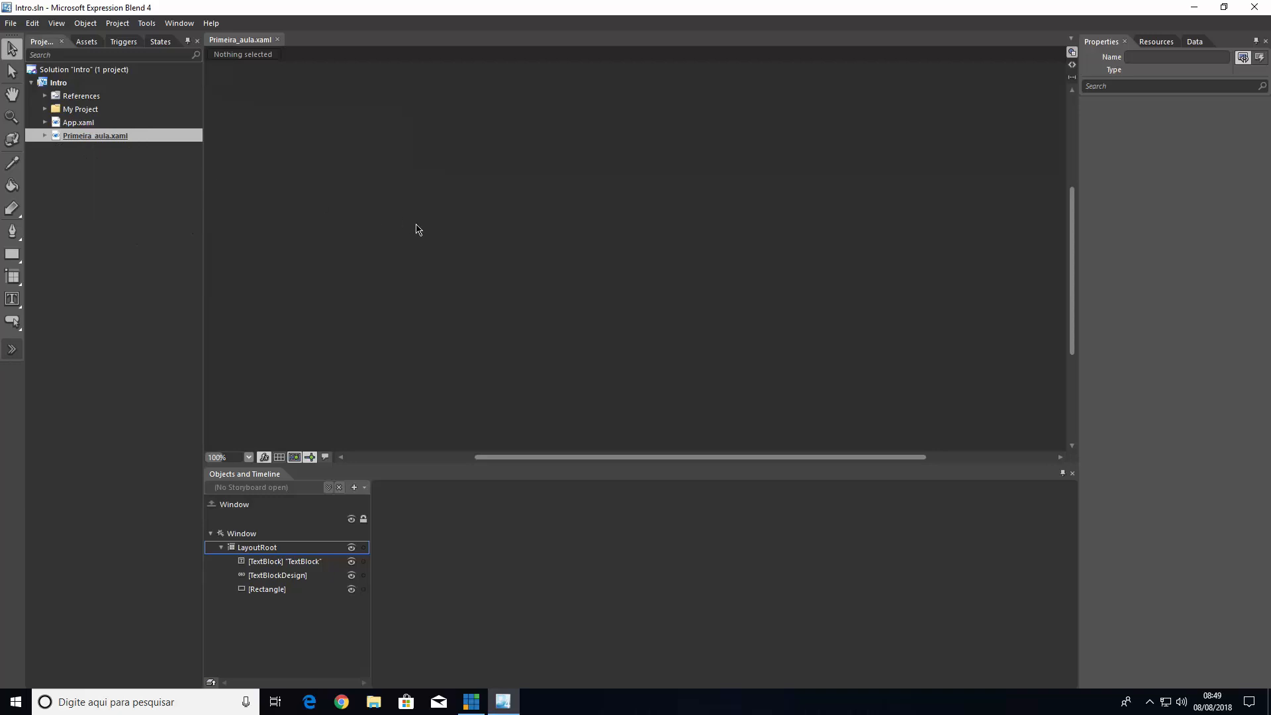
Examine the rectangle, the TextBlockDesign and the TextBlock in the lower-third title of Primeira_aula.xaml
scroll(416, 230, "down", 4)
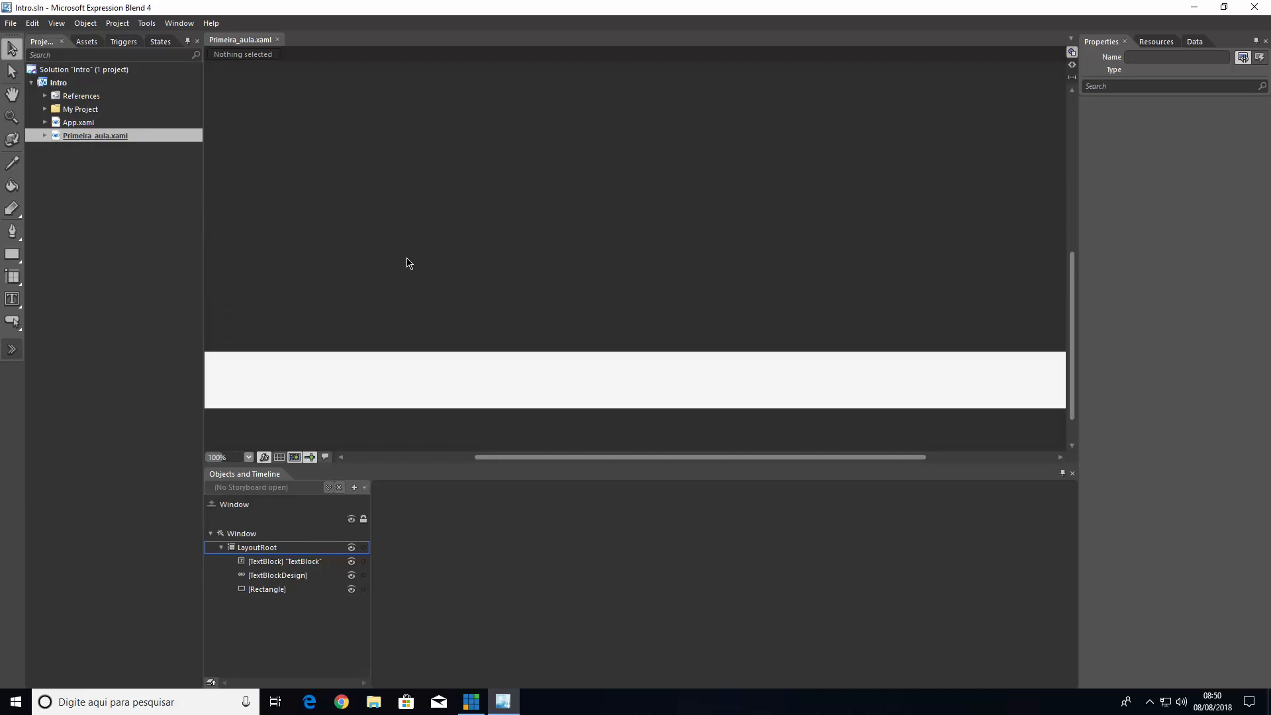
scroll(407, 263, "down", 3)
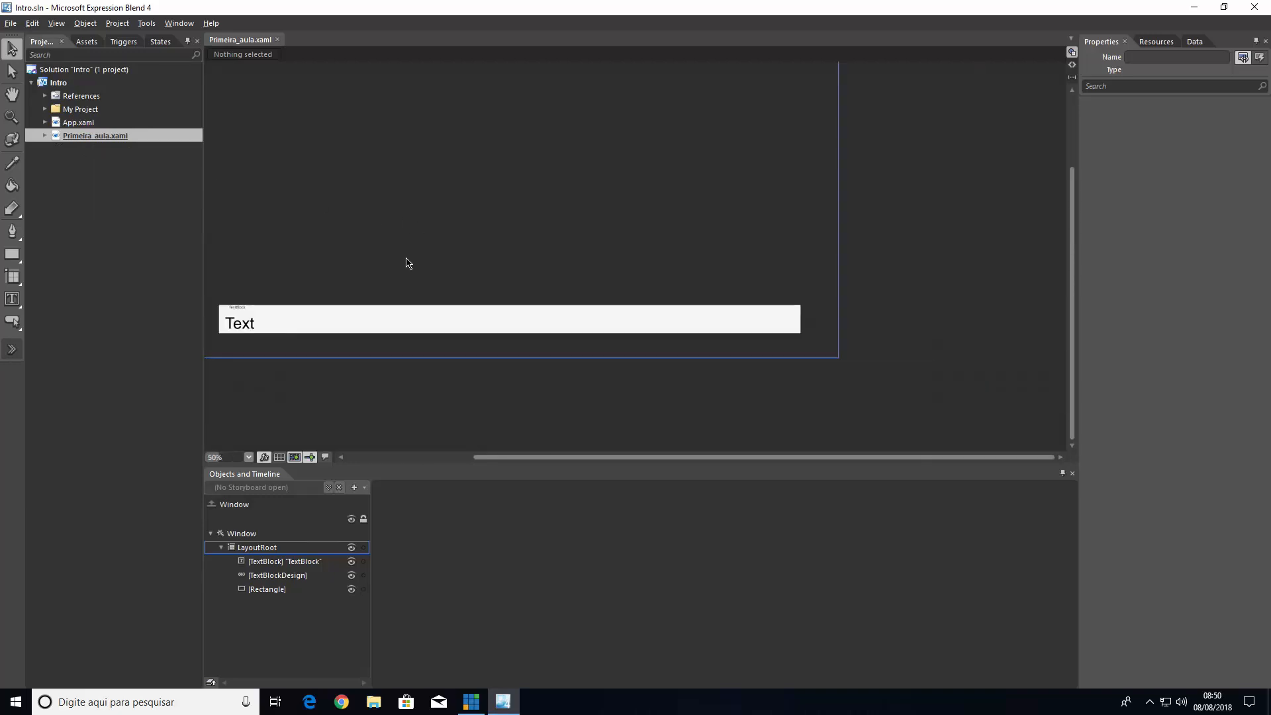
left_click_drag(518, 454, 468, 460)
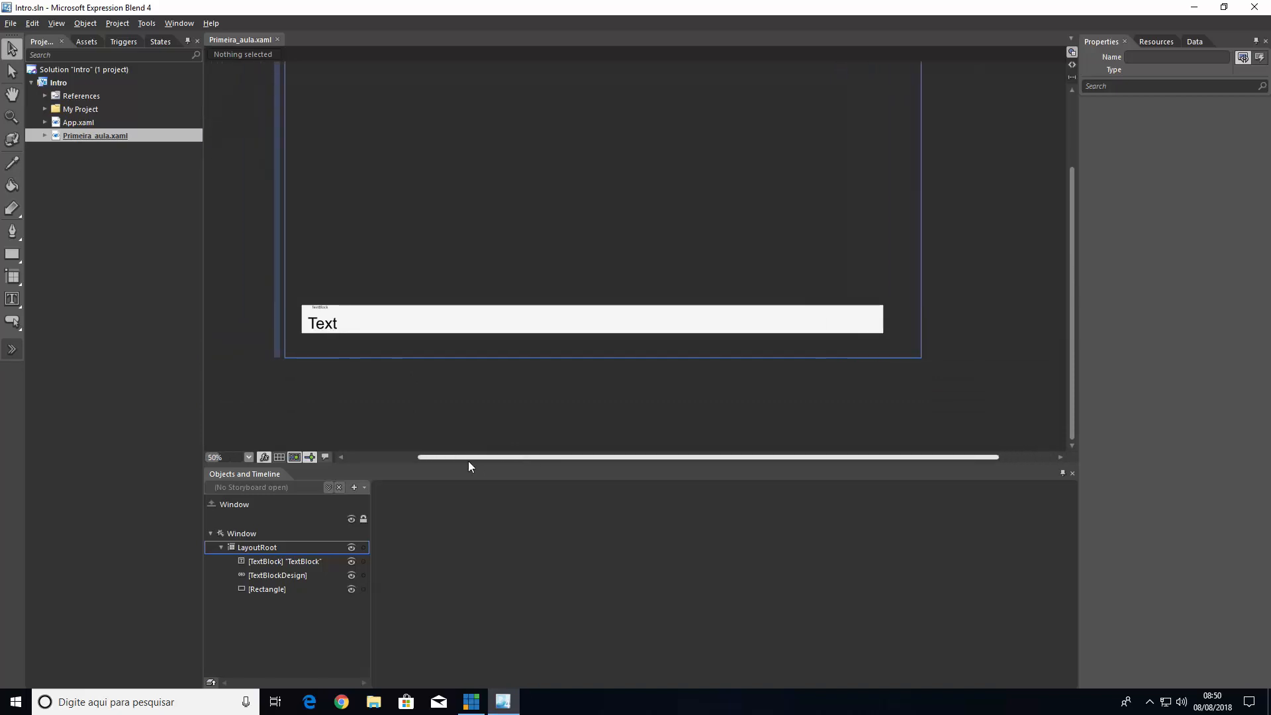
left_click_drag(1074, 346, 1076, 298)
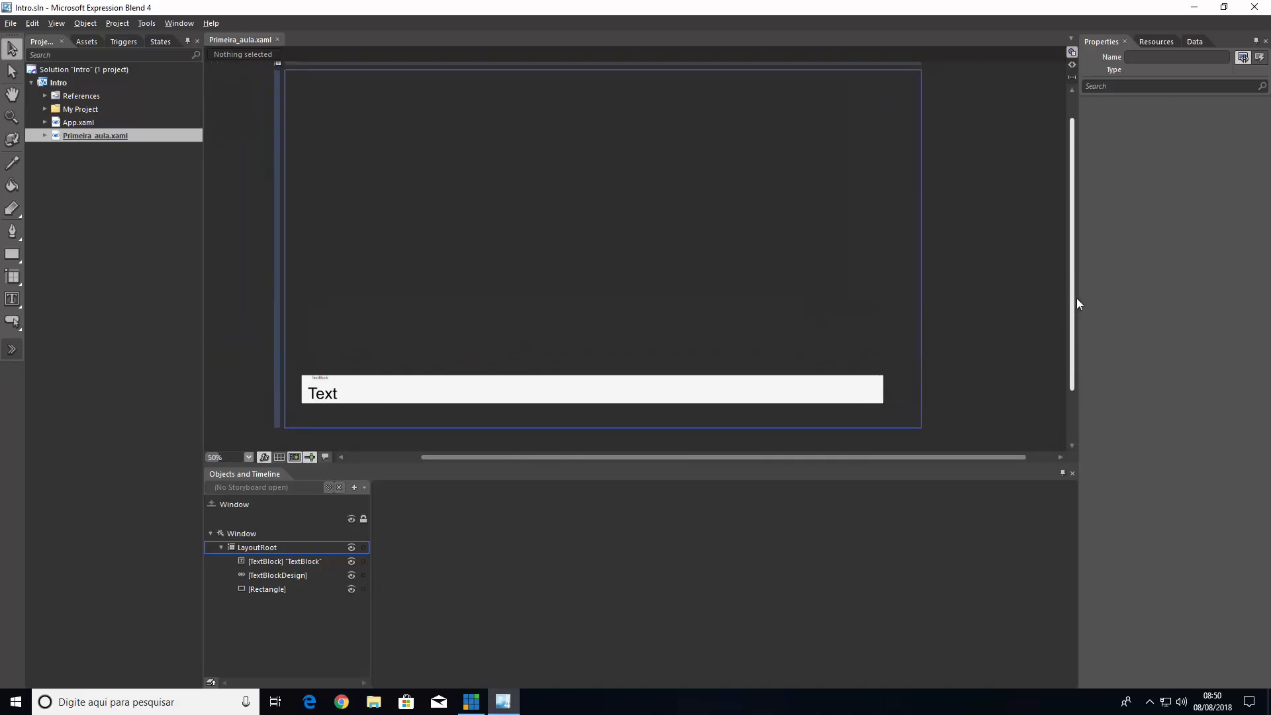
left_click(665, 403)
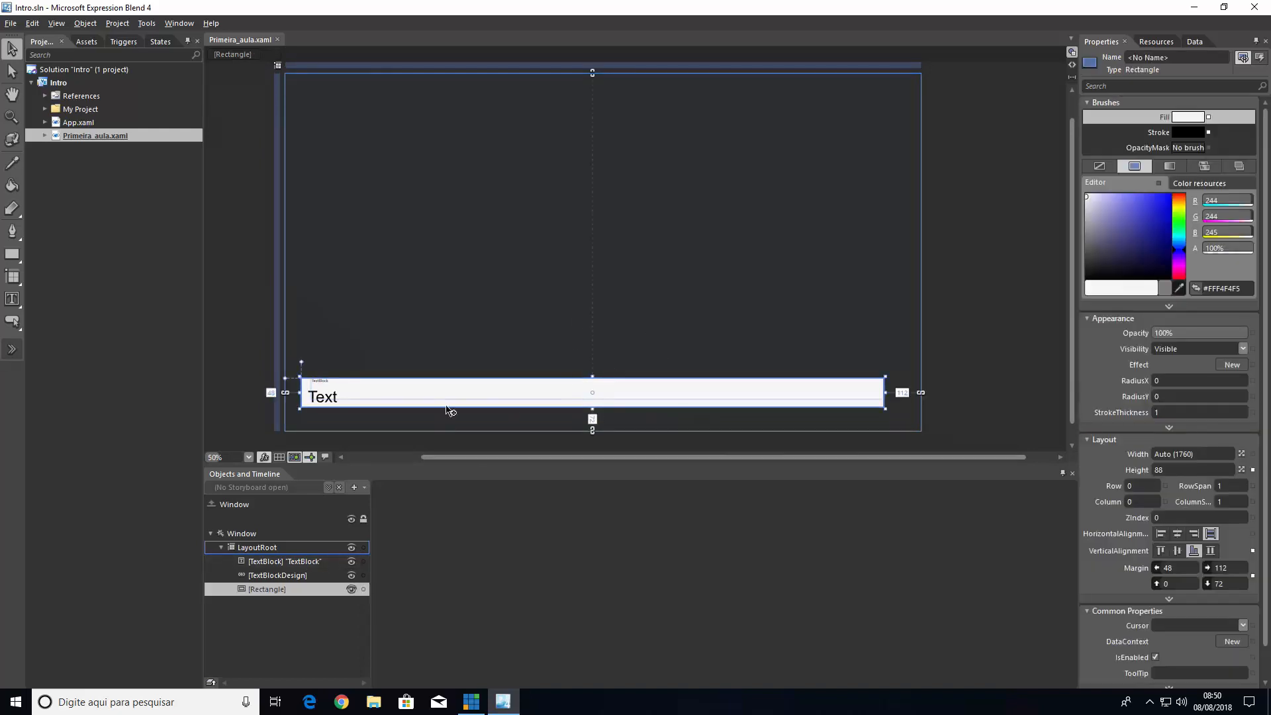
left_click(332, 403)
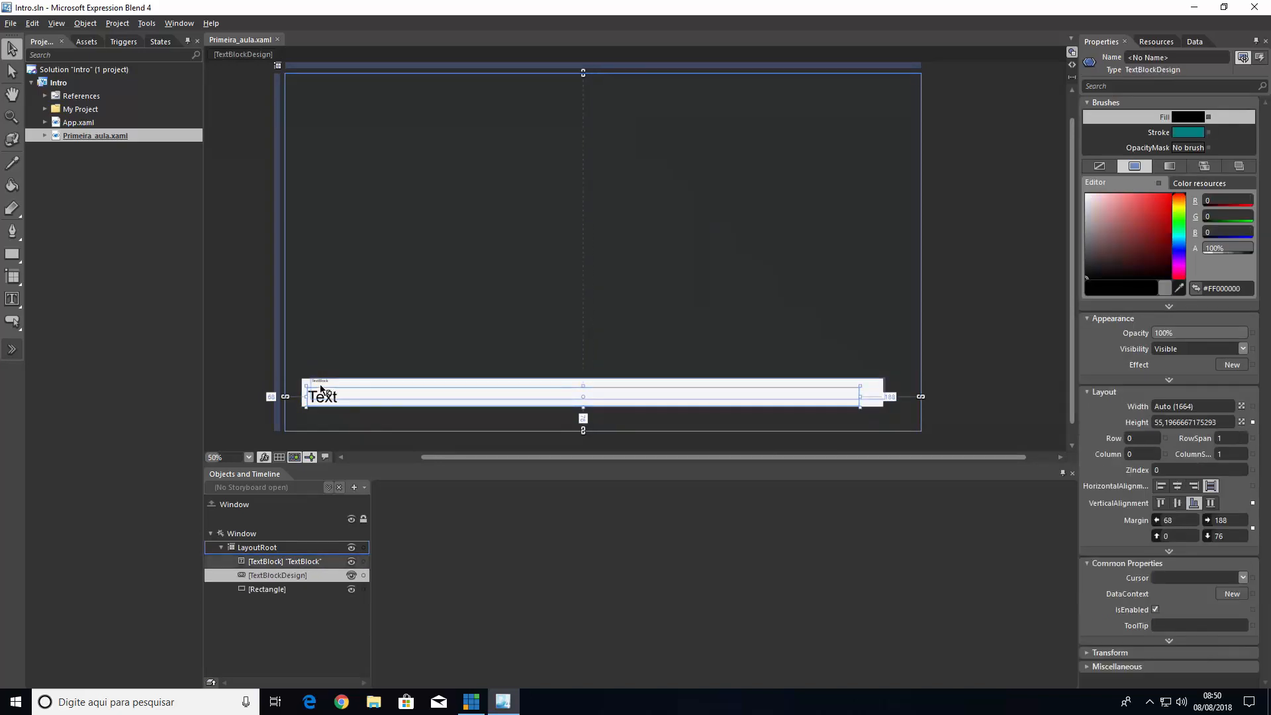
left_click(320, 385)
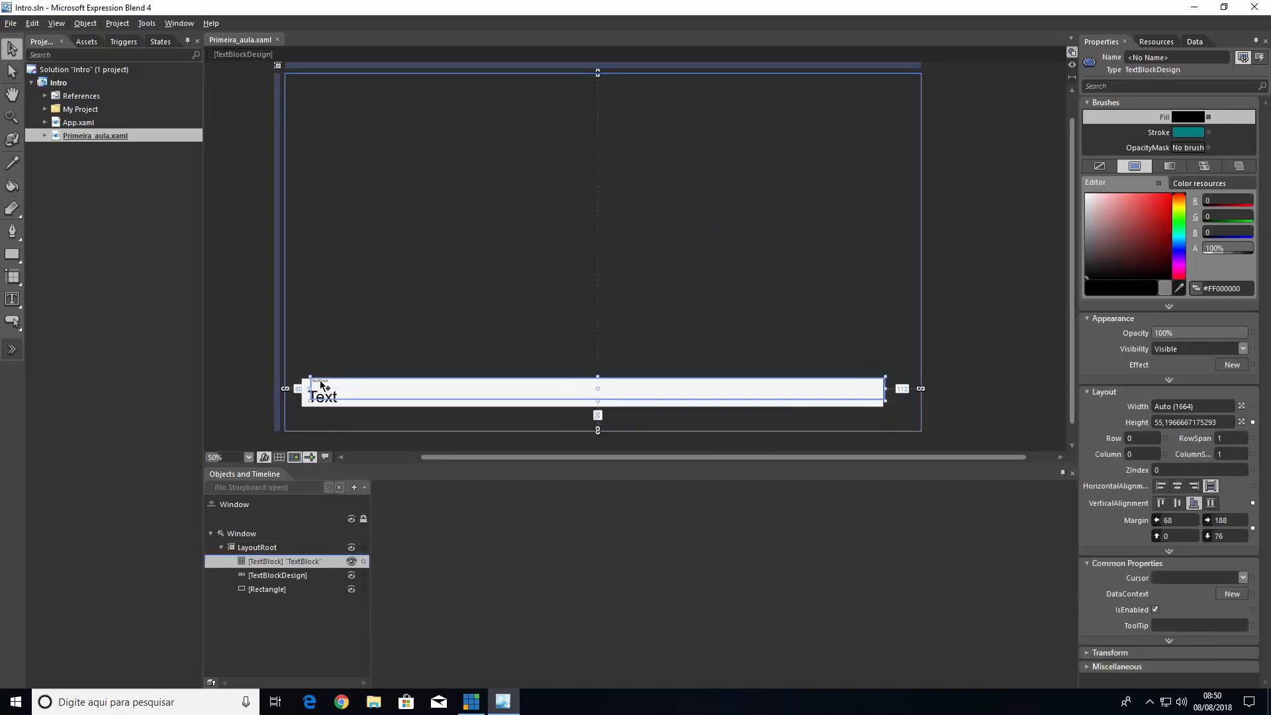
left_click(363, 327)
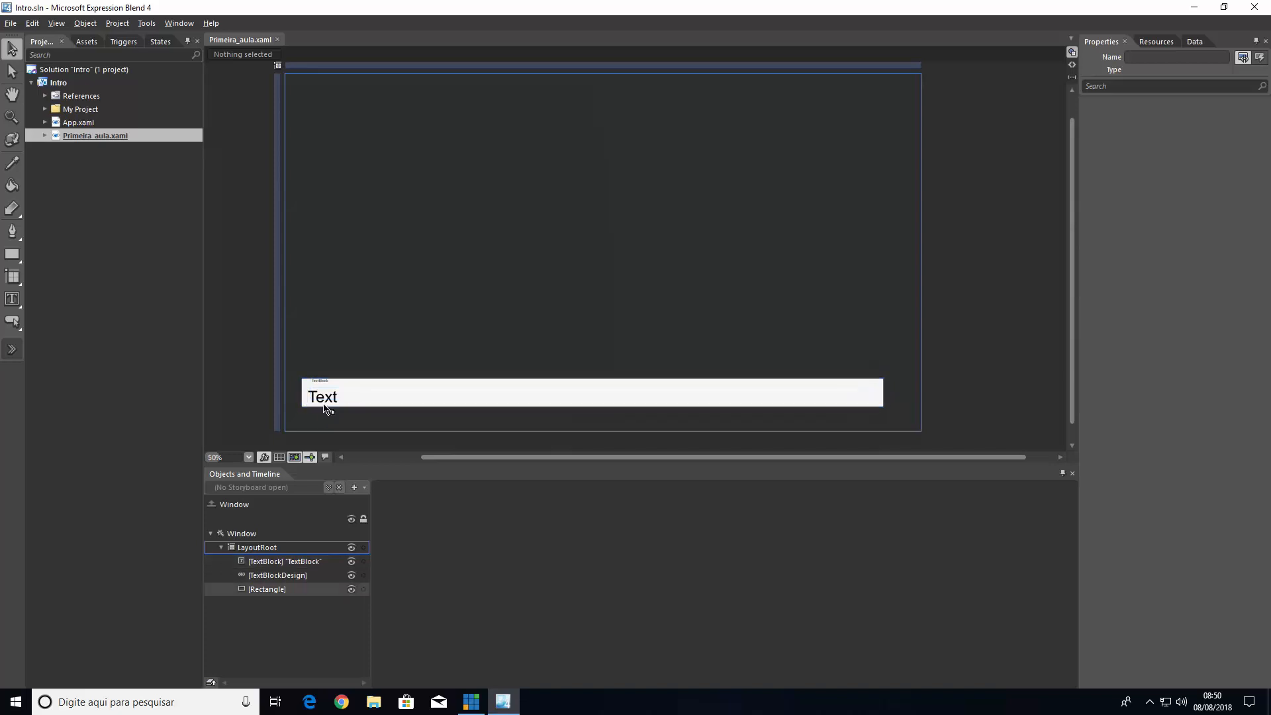
left_click(323, 390)
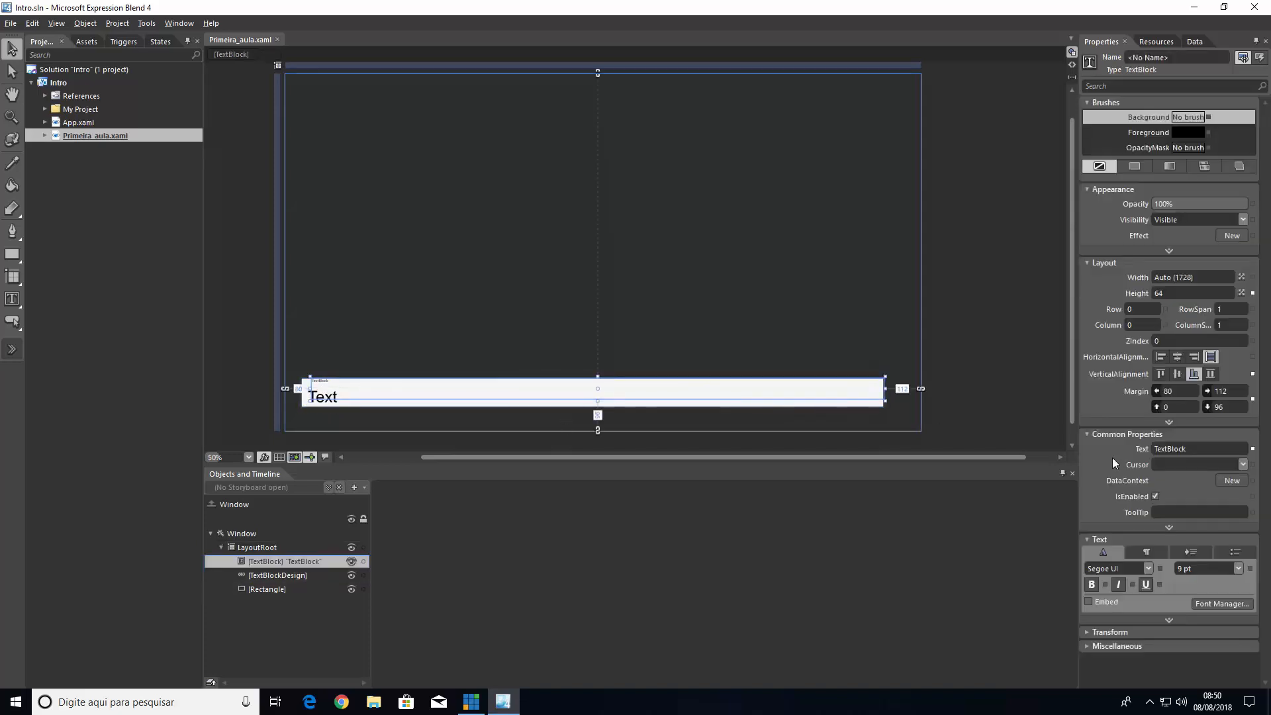
left_click(968, 351)
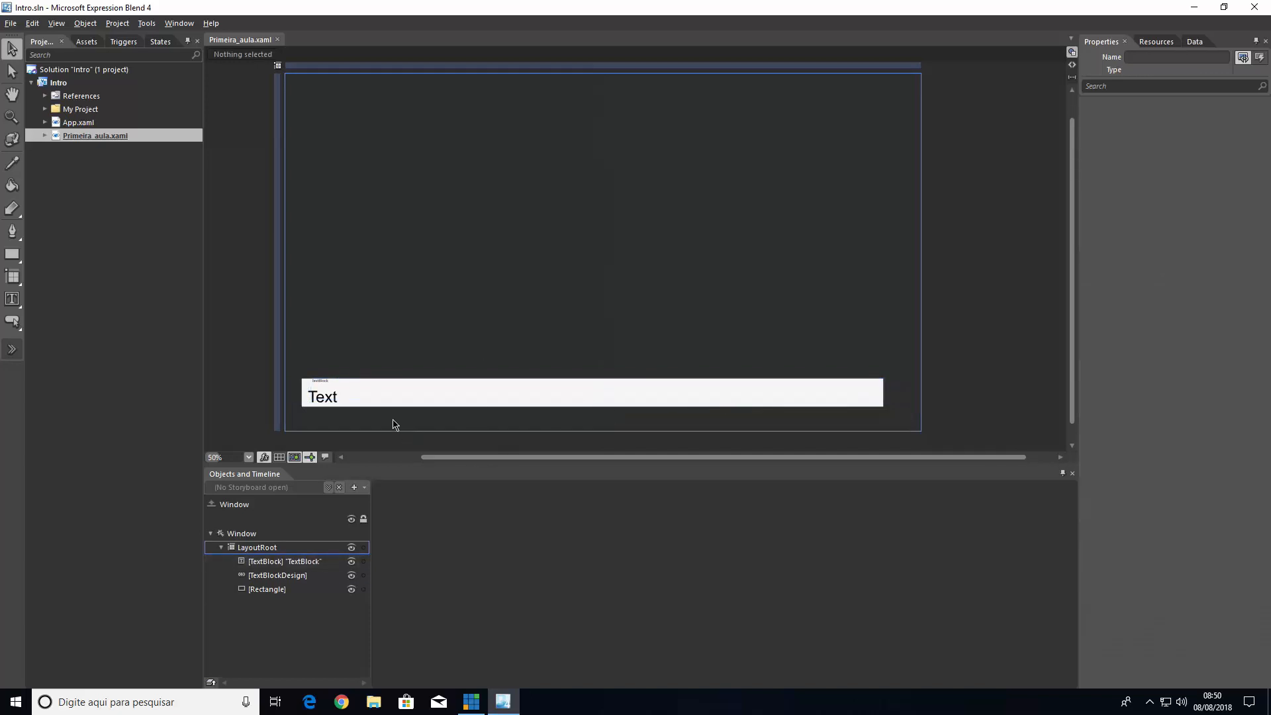
left_click(323, 399)
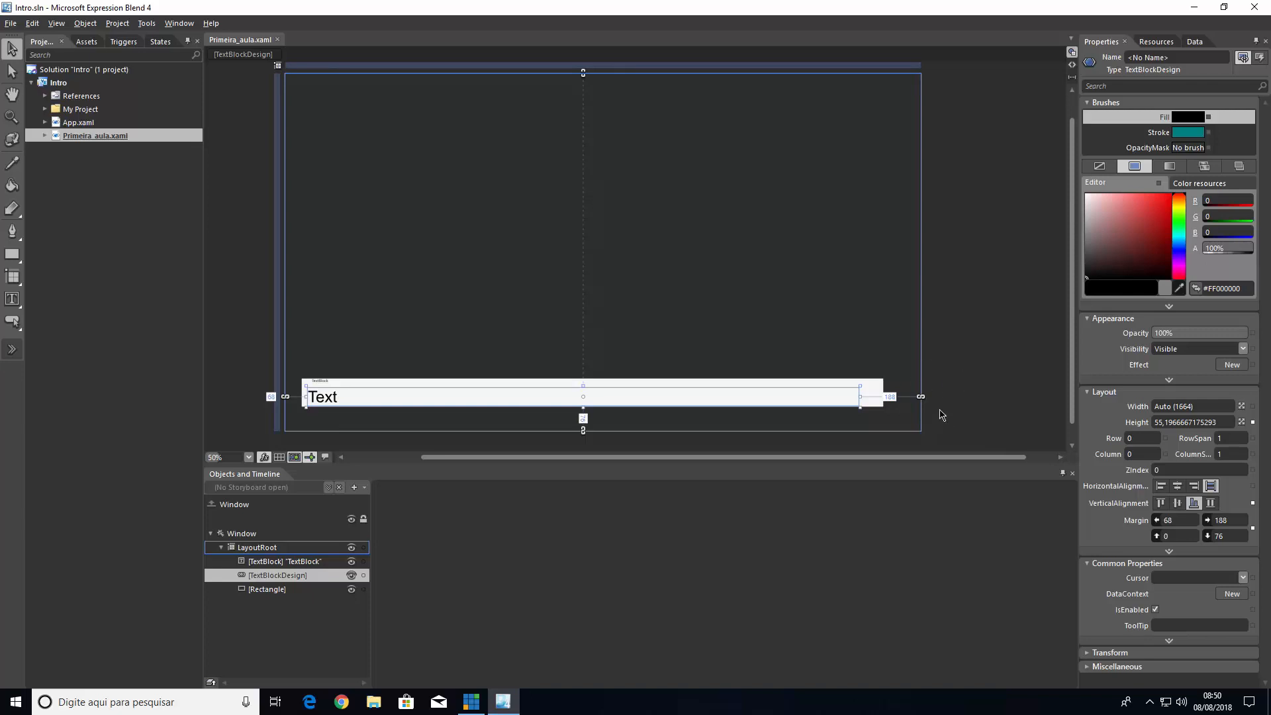
Examine the XAML code of Primeira_aula.xaml, especially the LayoutRoot grid and the Rectangle tag's fill, stroke and alignment attributes
key("F11")
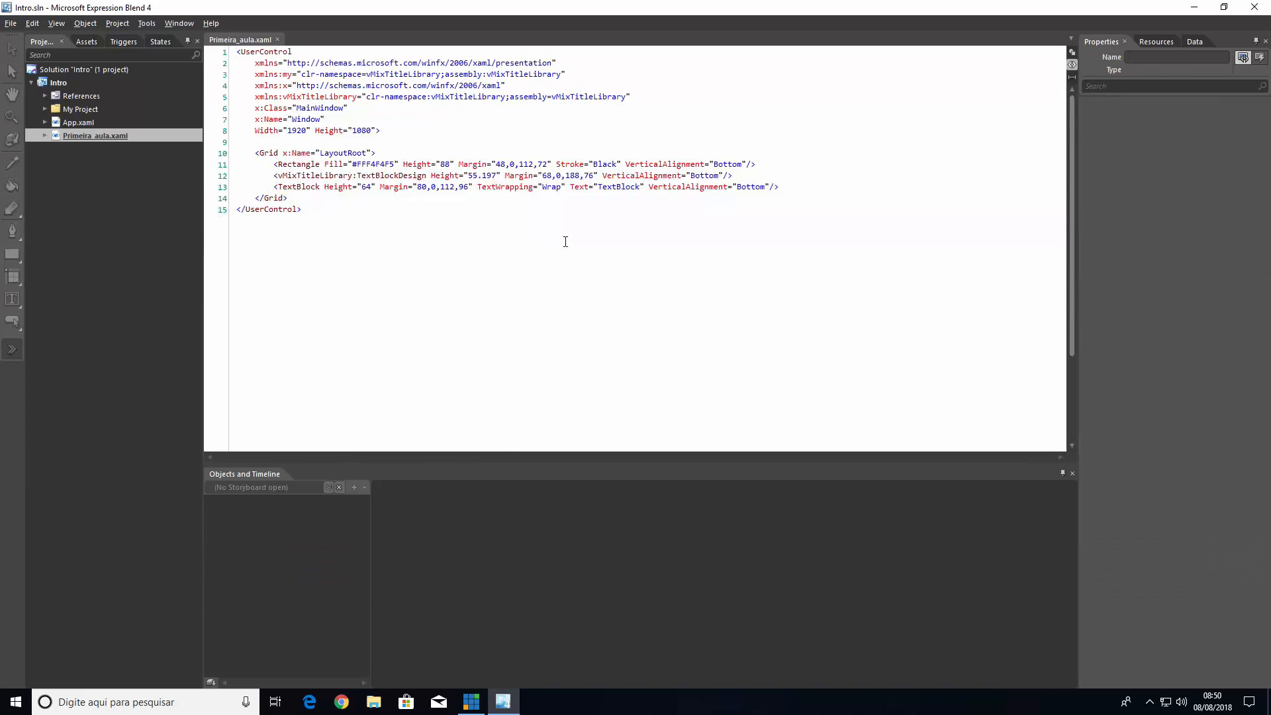
left_click_drag(268, 154, 372, 153)
left_click(298, 155)
mouse_move(291, 165)
left_mouse_down()
mouse_move(372, 161)
mouse_move(306, 166)
left_mouse_up()
left_click(360, 166)
left_click_drag(351, 165, 417, 164)
left_click_drag(570, 164, 614, 164)
left_click(576, 164)
left_click_drag(572, 164, 724, 163)
left_click(551, 273)
Show the design and XAML code together in split view and rename the background rectangle as Fundo
key("F11")
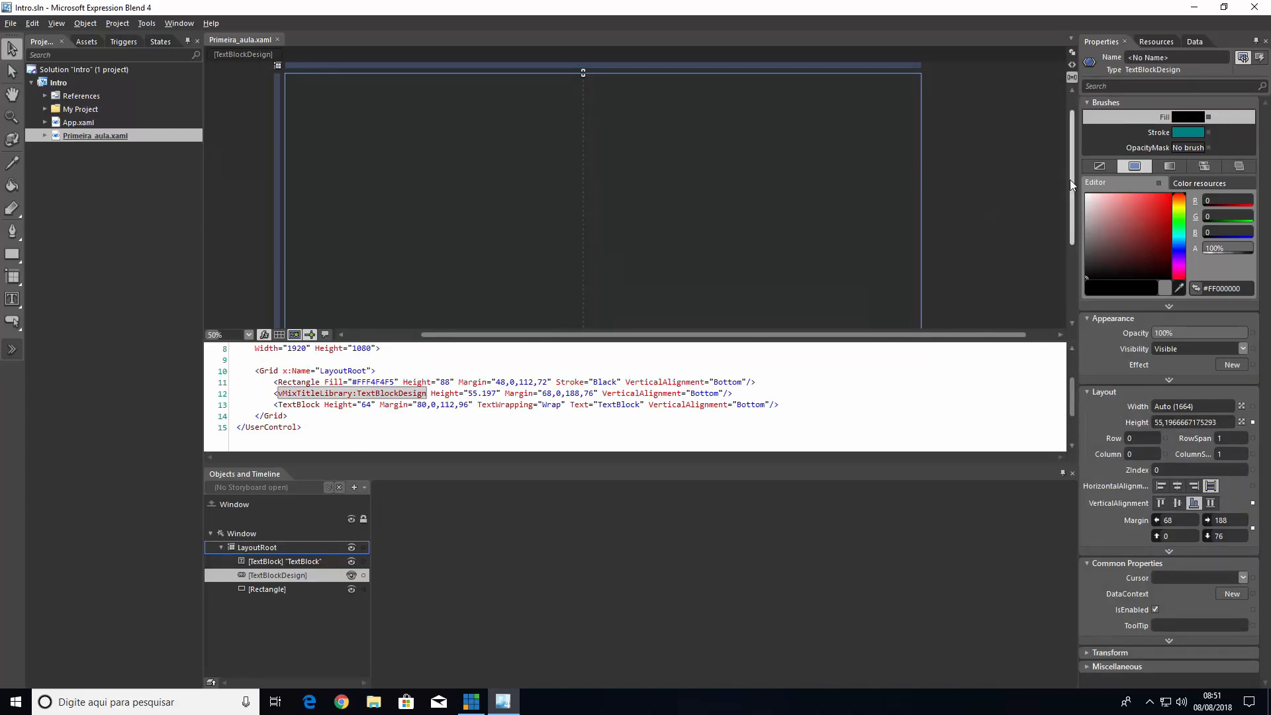
left_click_drag(1070, 180, 1056, 241)
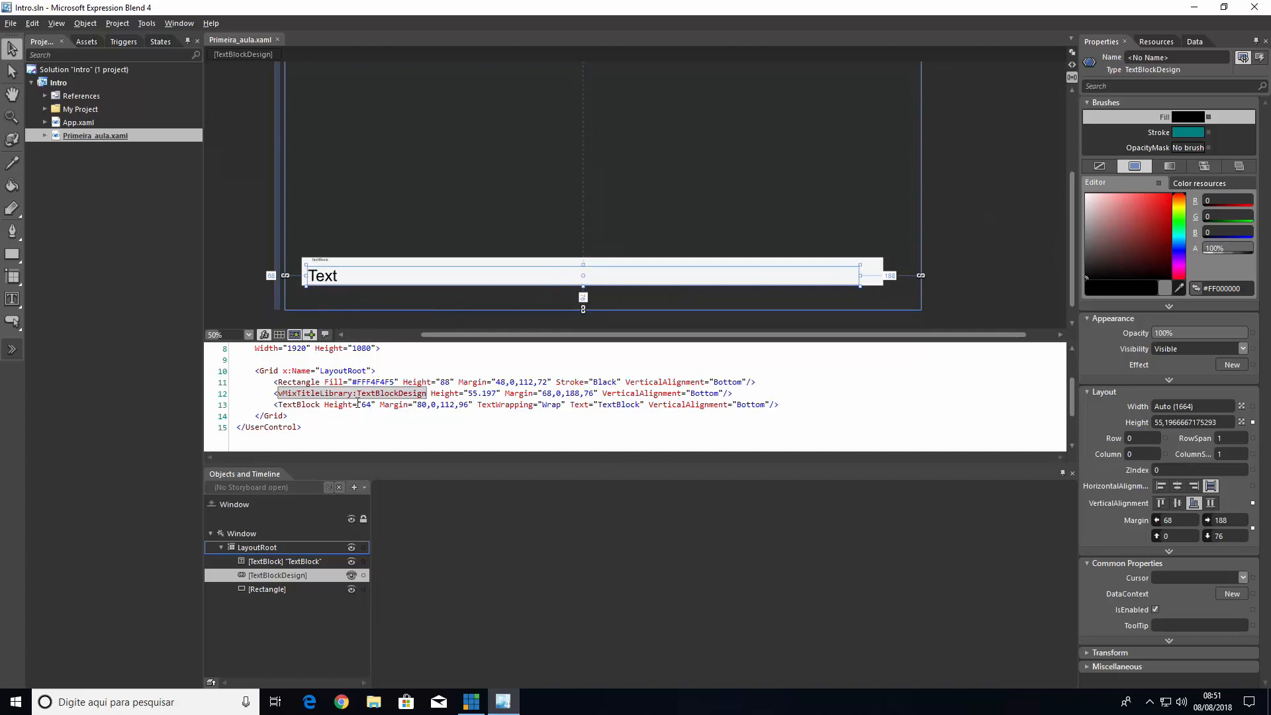
left_click(390, 273)
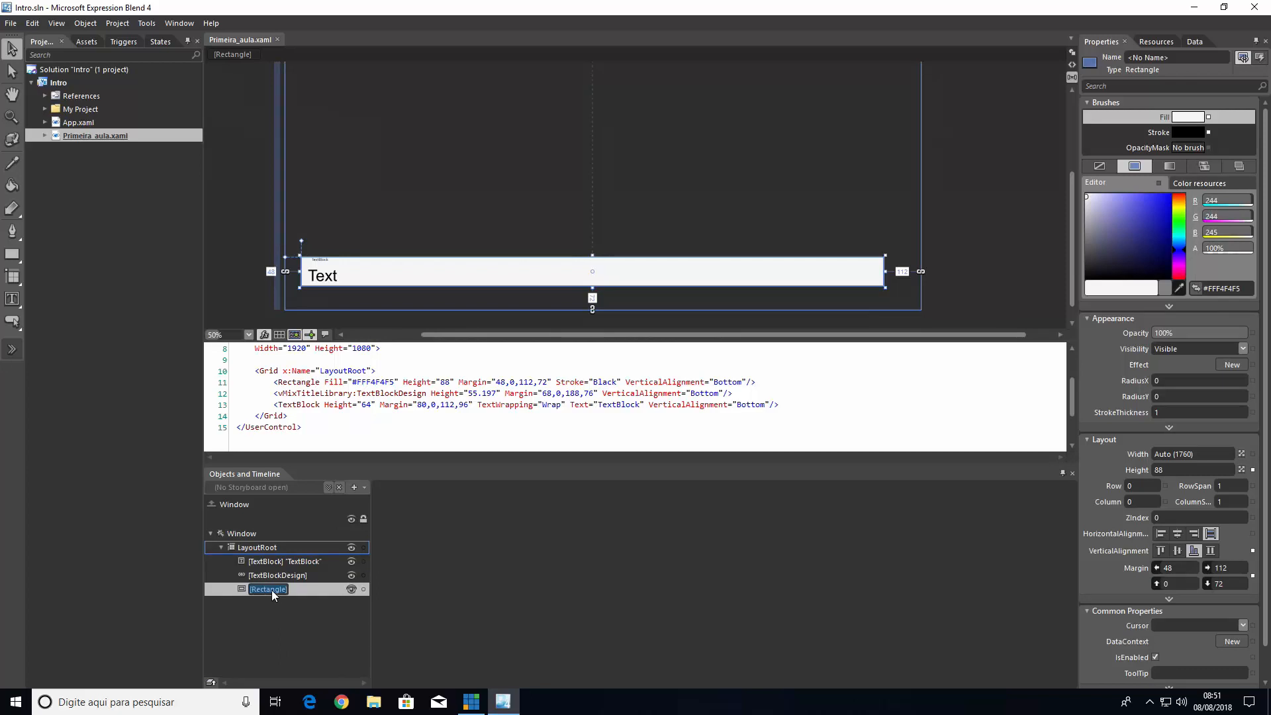
right_click(271, 590)
left_click(279, 599)
key("Return")
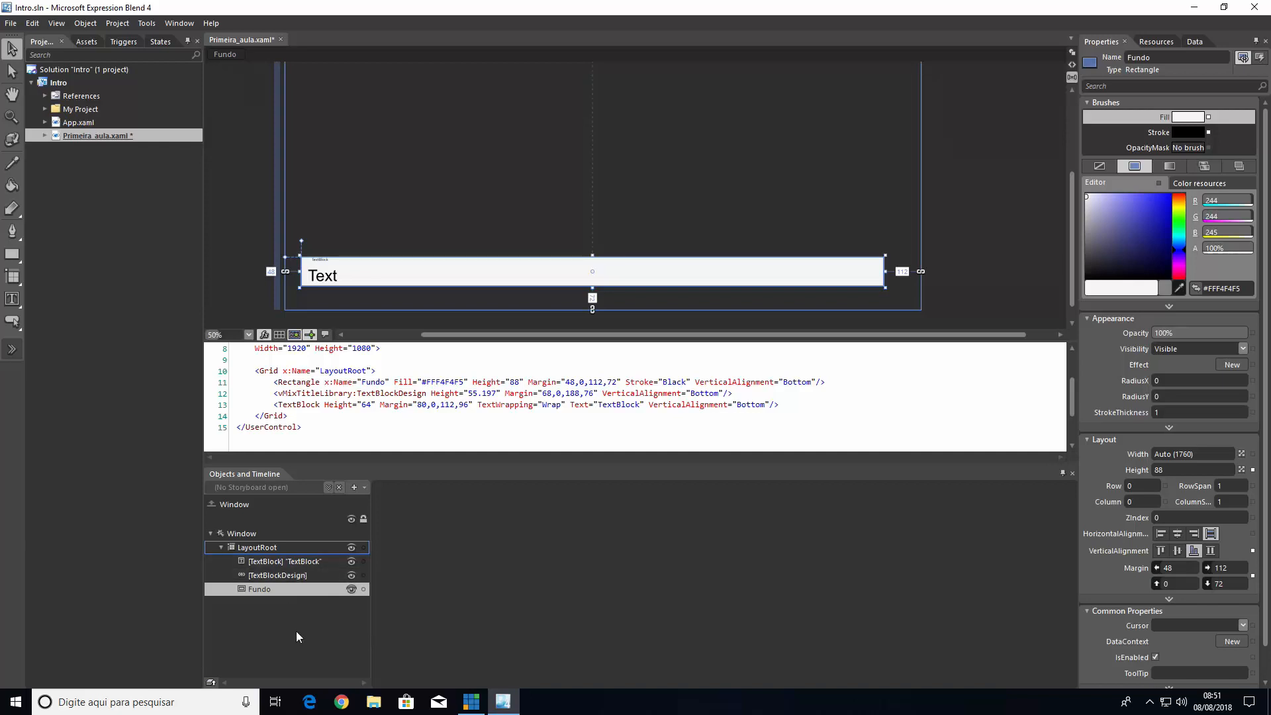
Rename the TextBlockDesign object as Texto1
left_click(271, 576)
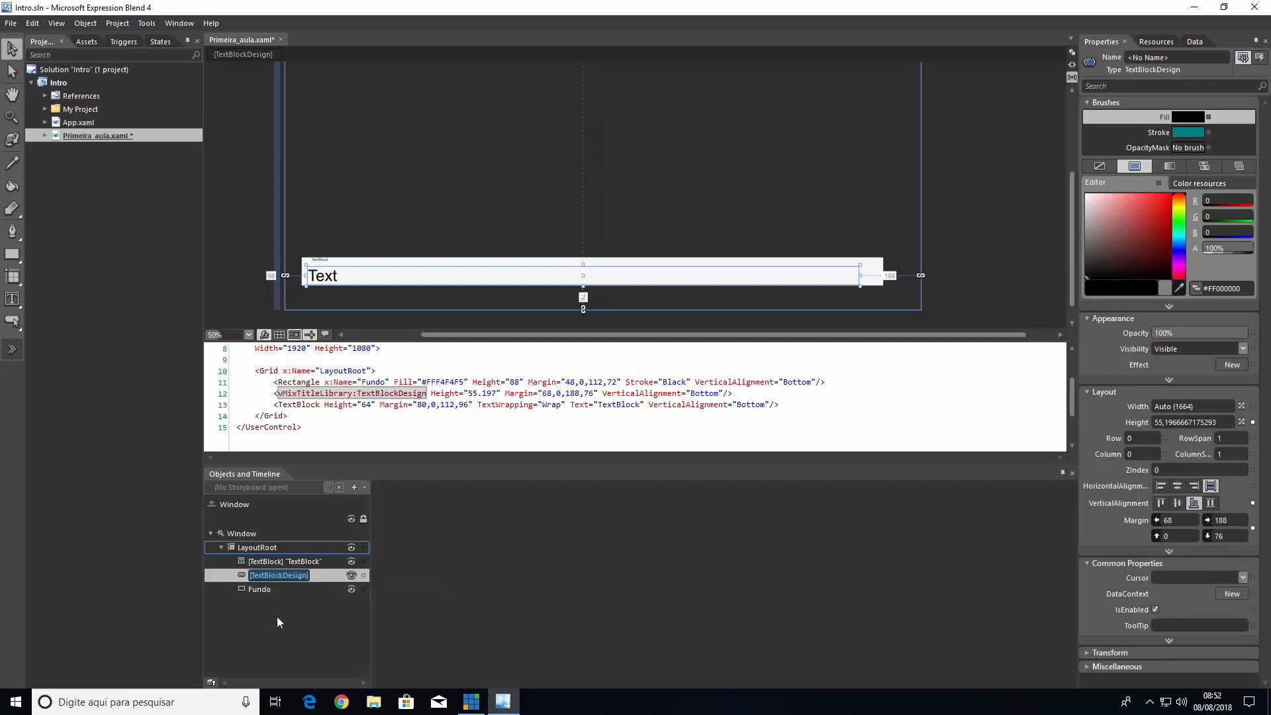
left_click(261, 598)
right_click(284, 574)
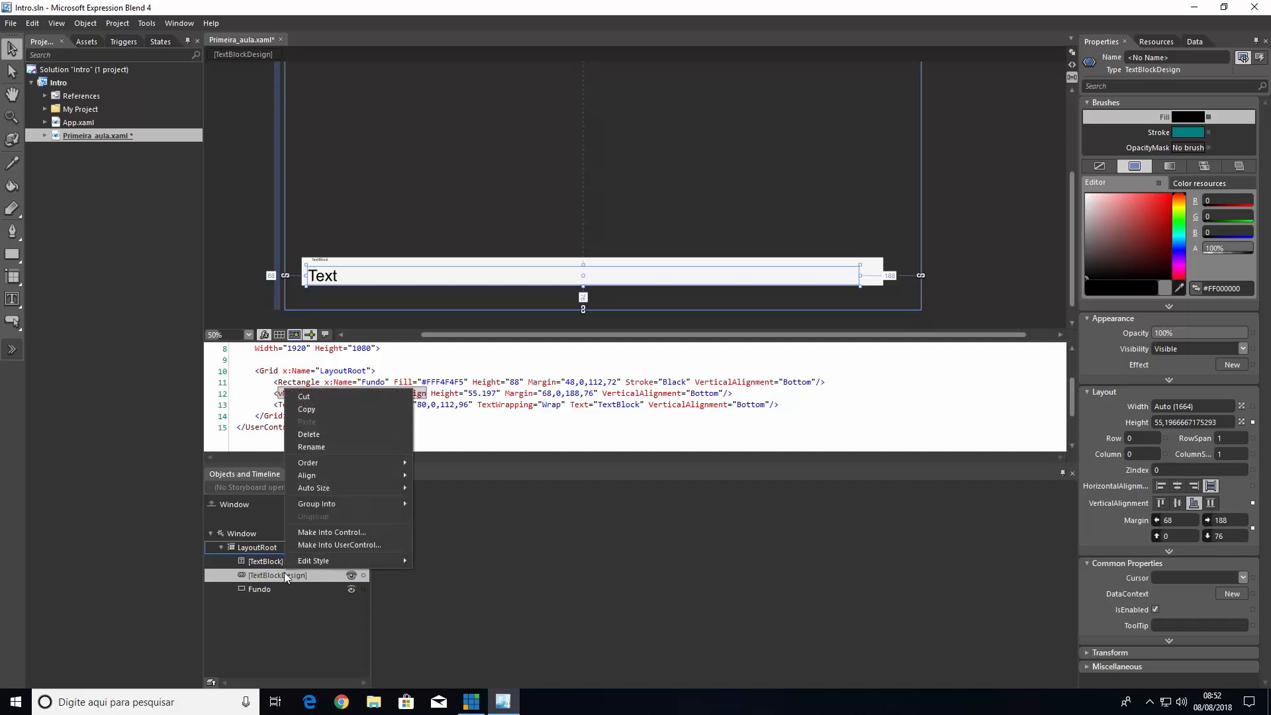
left_click(322, 448)
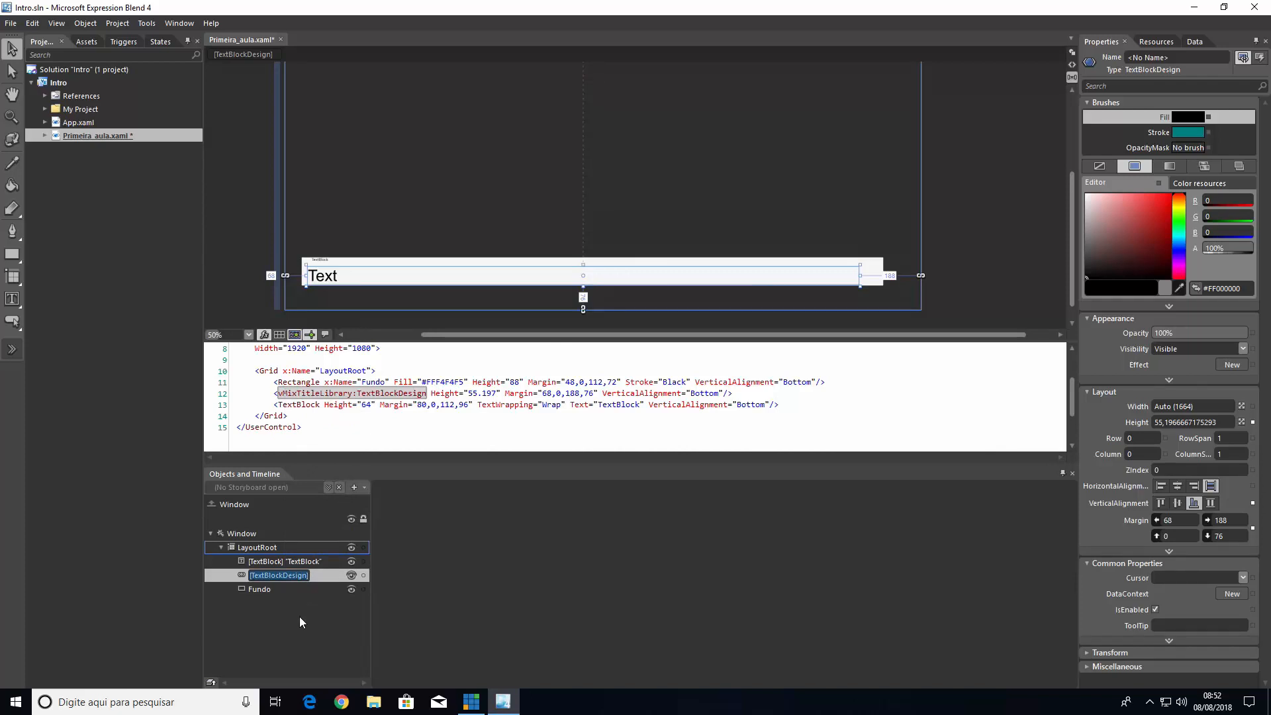
type("Texto")
type("1")
key("Return")
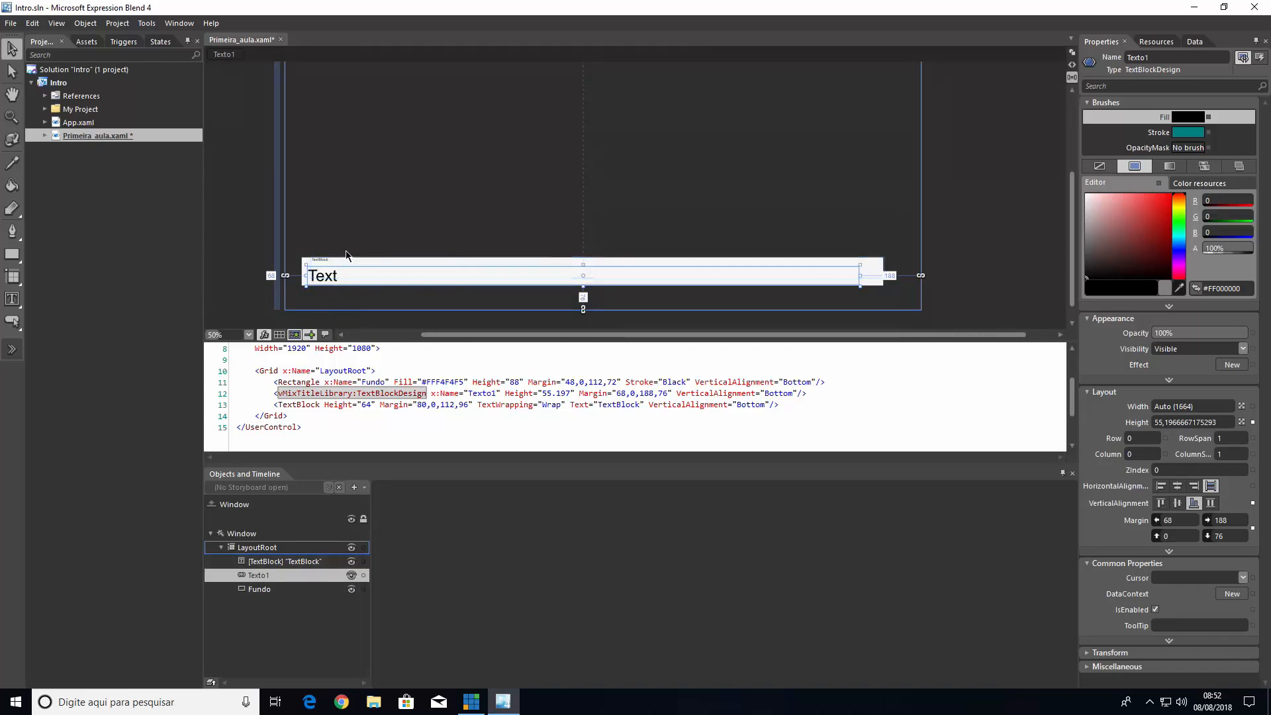
Rename the TextBlock object as Texto2 and save Primeira_aula.xaml
left_click(271, 561)
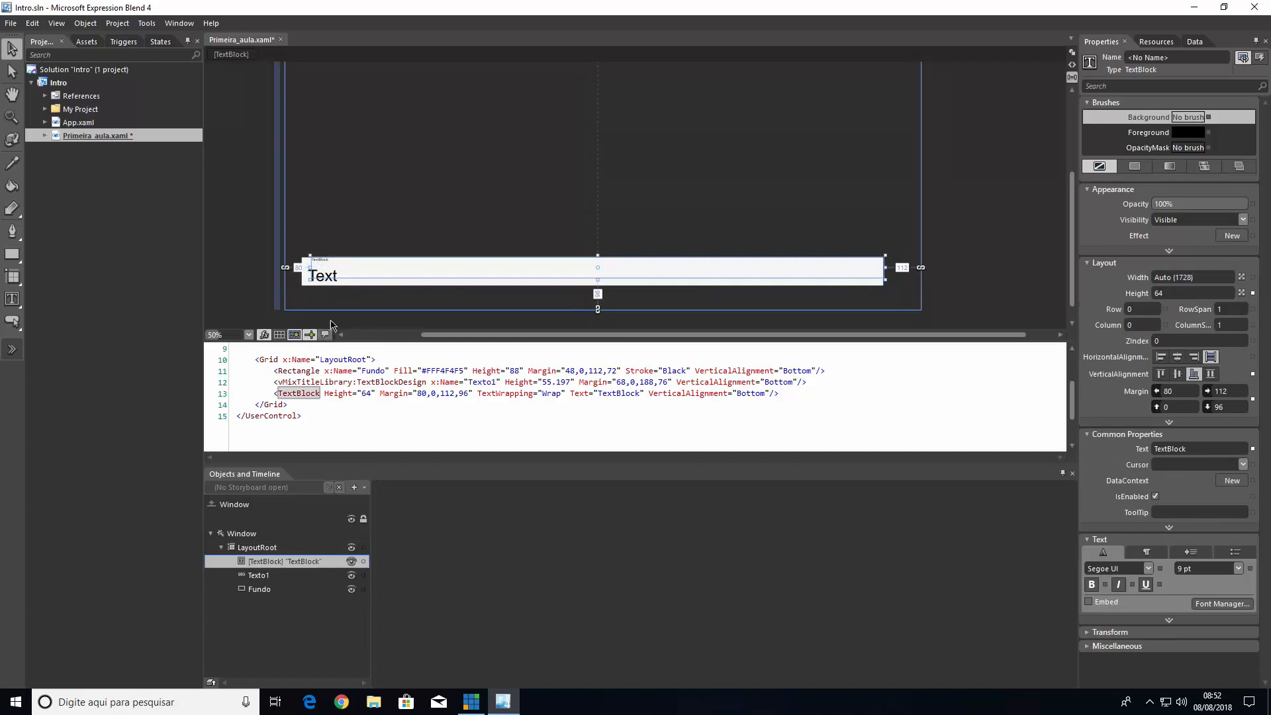
double_click(265, 561)
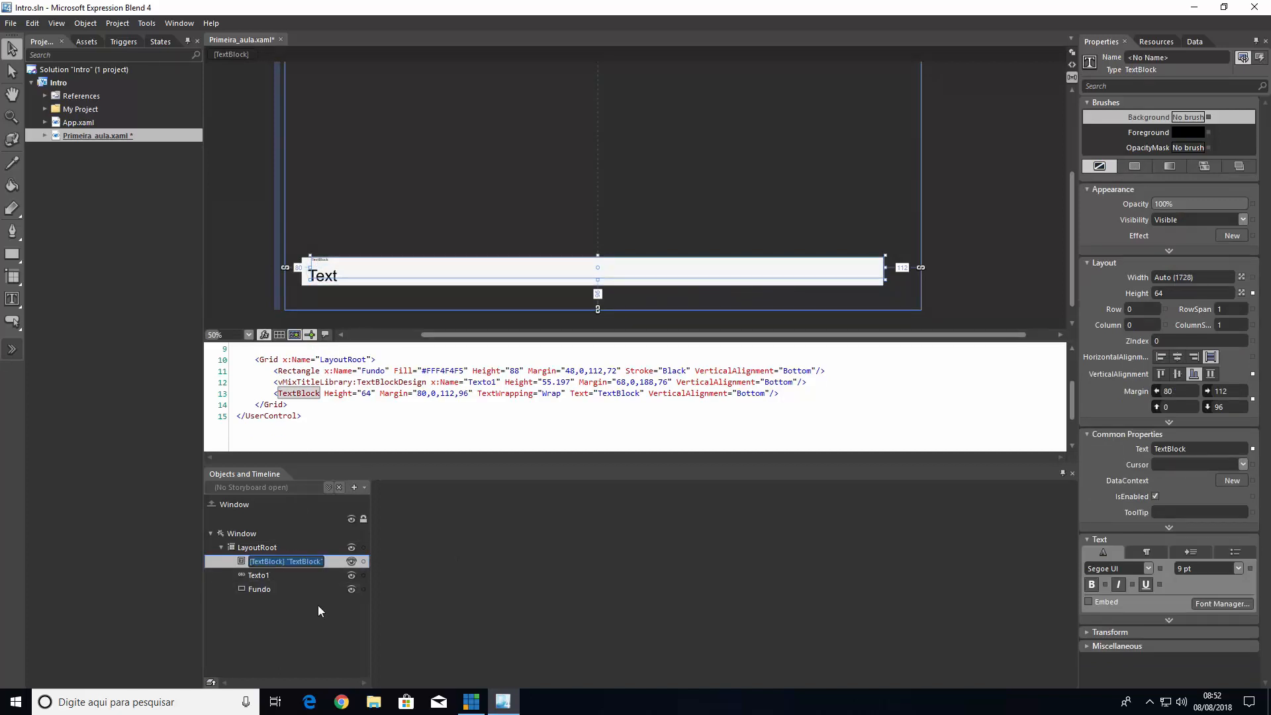
key("BackSpace")
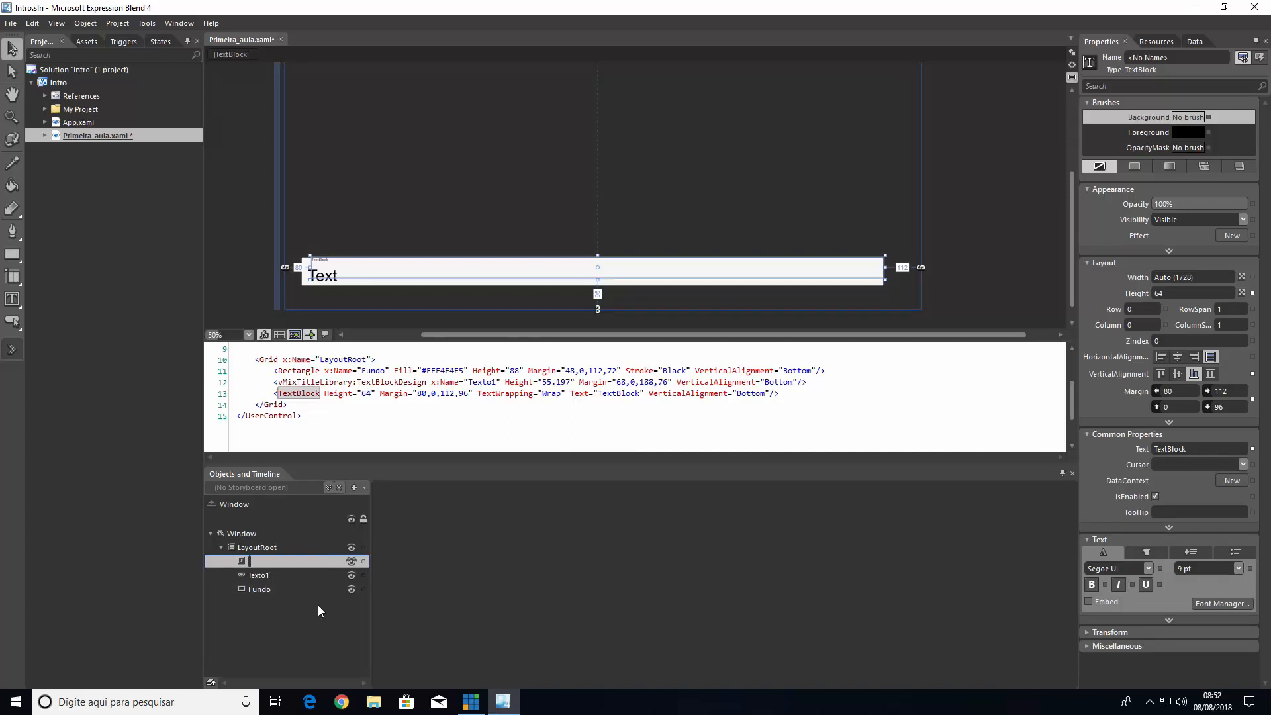
type("Texto2")
key("Return")
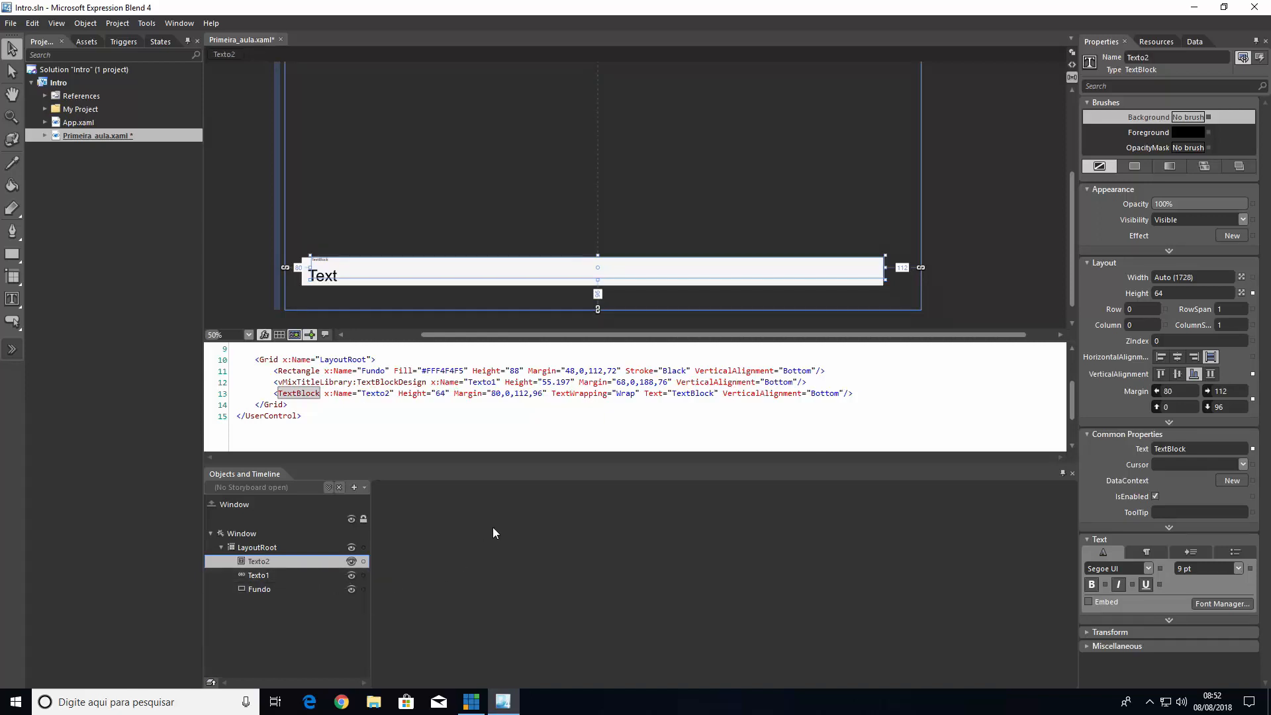
Switch to vMix and start a new Title/XAML input, opening the file browser for its source
left_click(471, 701)
left_click(40, 664)
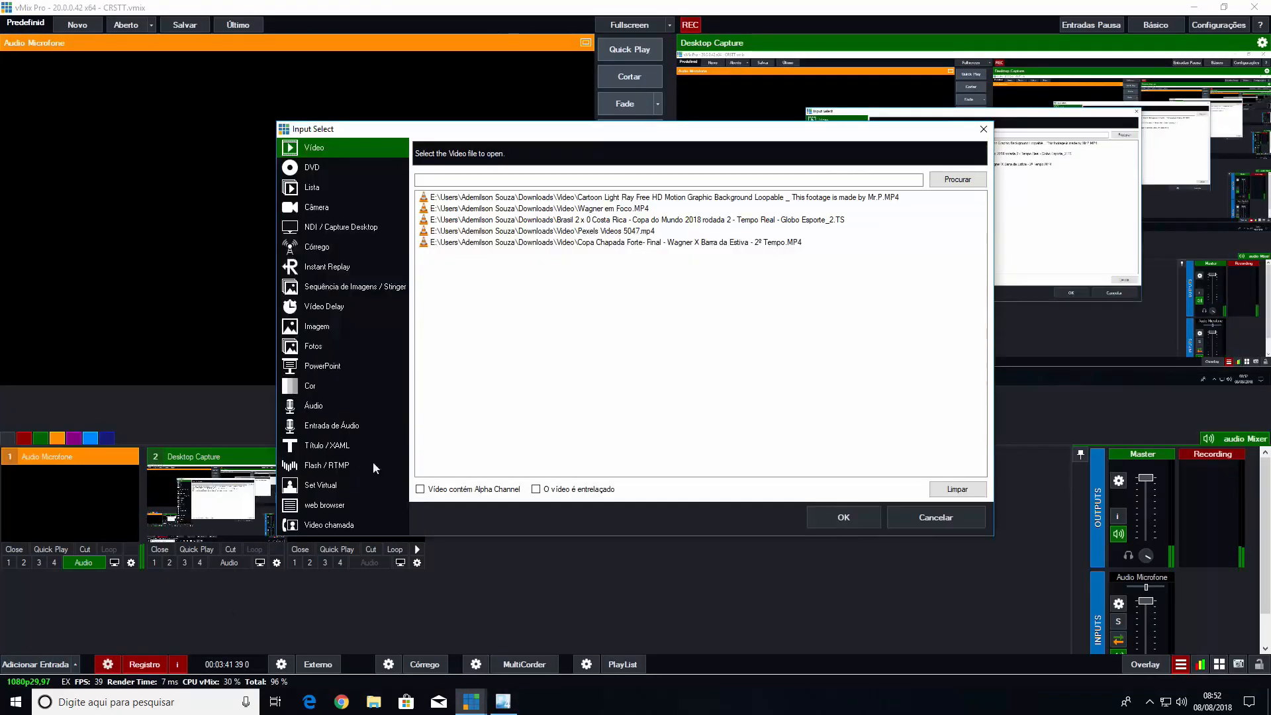
left_click(357, 446)
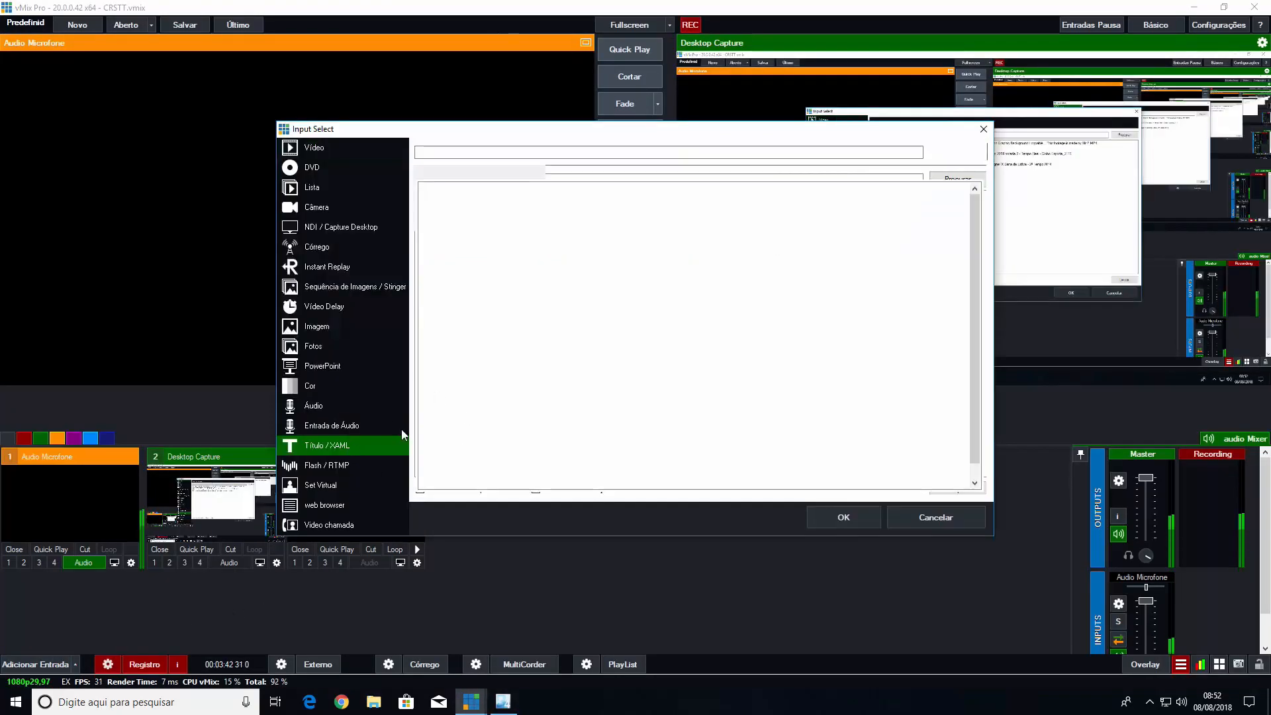
left_click(960, 158)
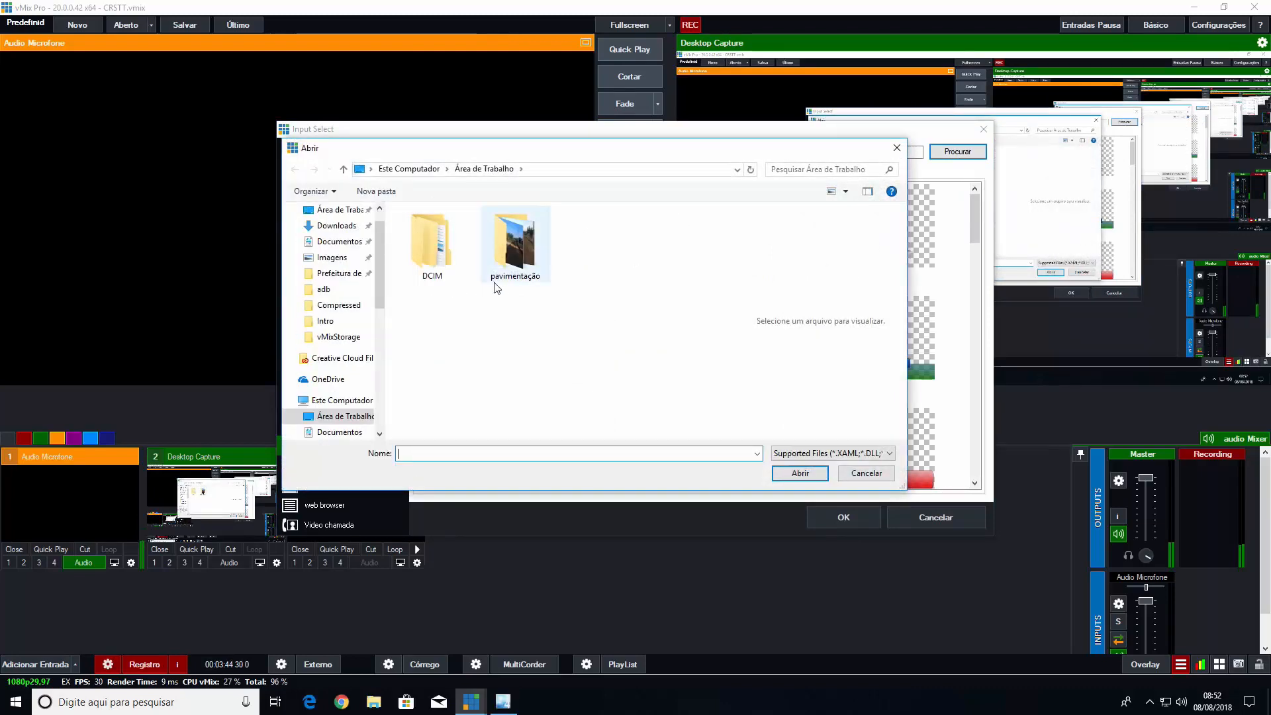
Add Primeira_aula.xaml from Documentos\Expression\Blend 4\Projects\Intro\Intro as the title input
left_click(338, 242)
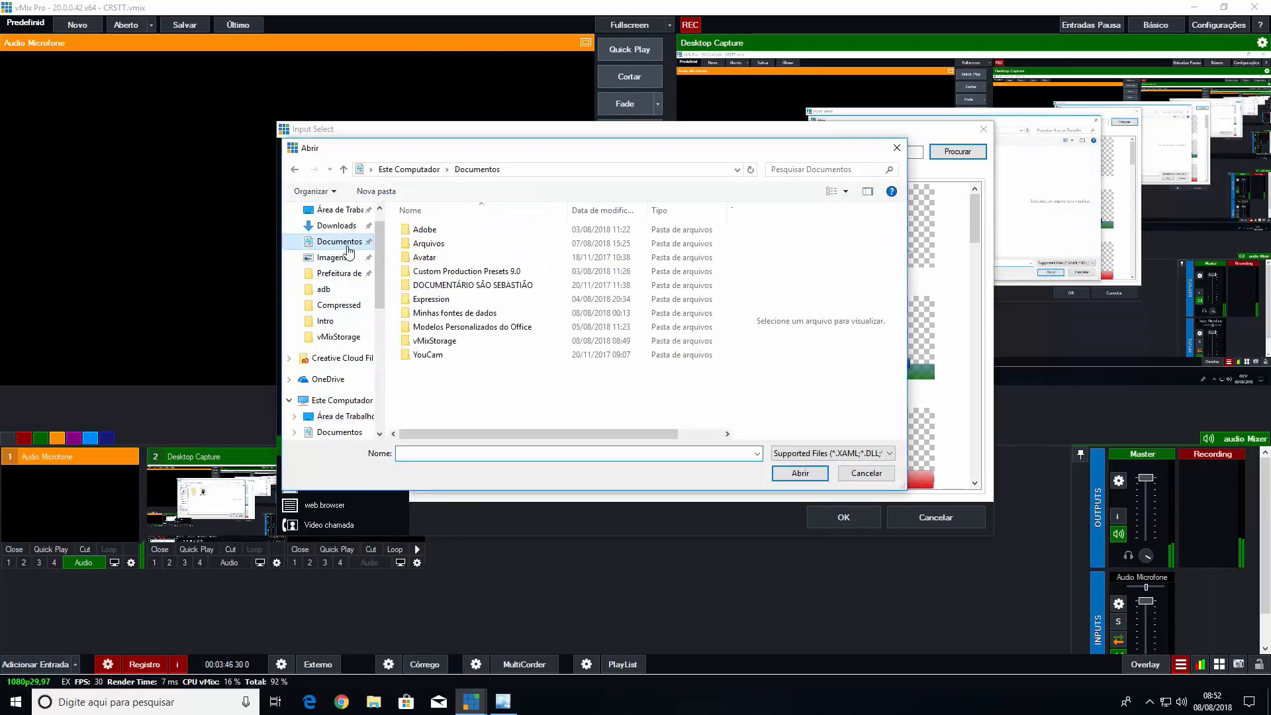
double_click(431, 299)
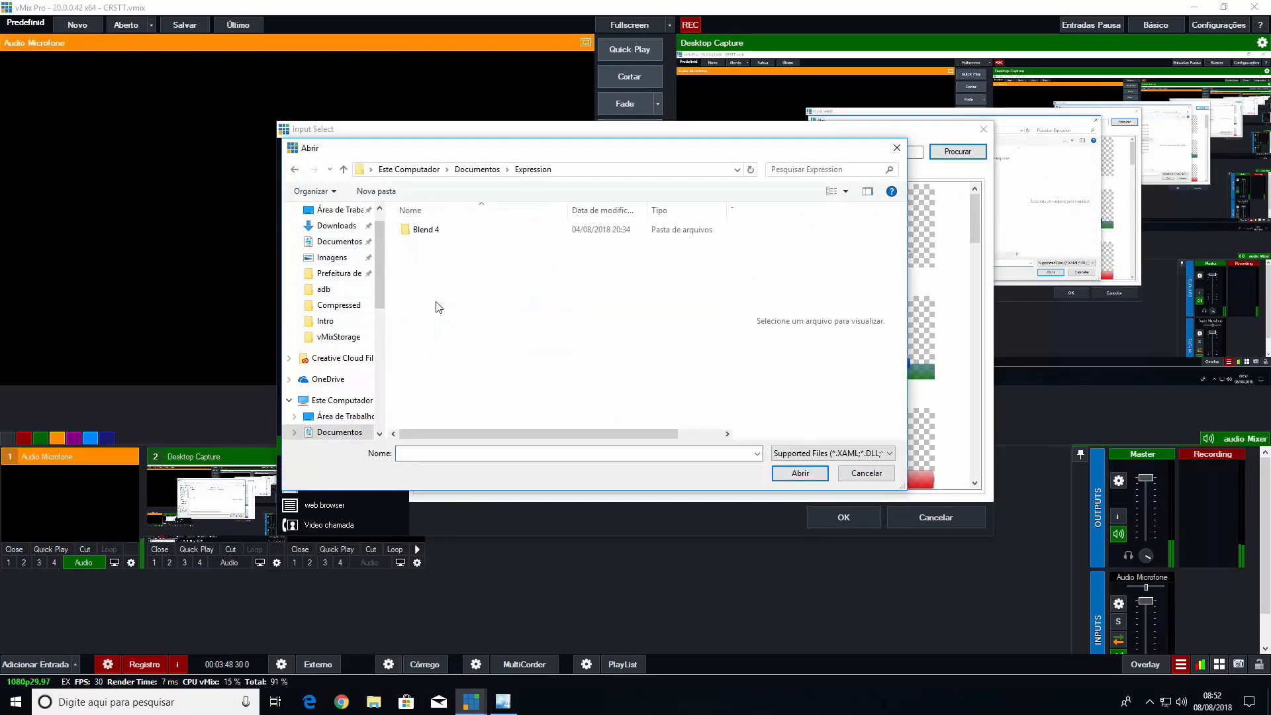
left_click(437, 232)
double_click(436, 231)
double_click(437, 231)
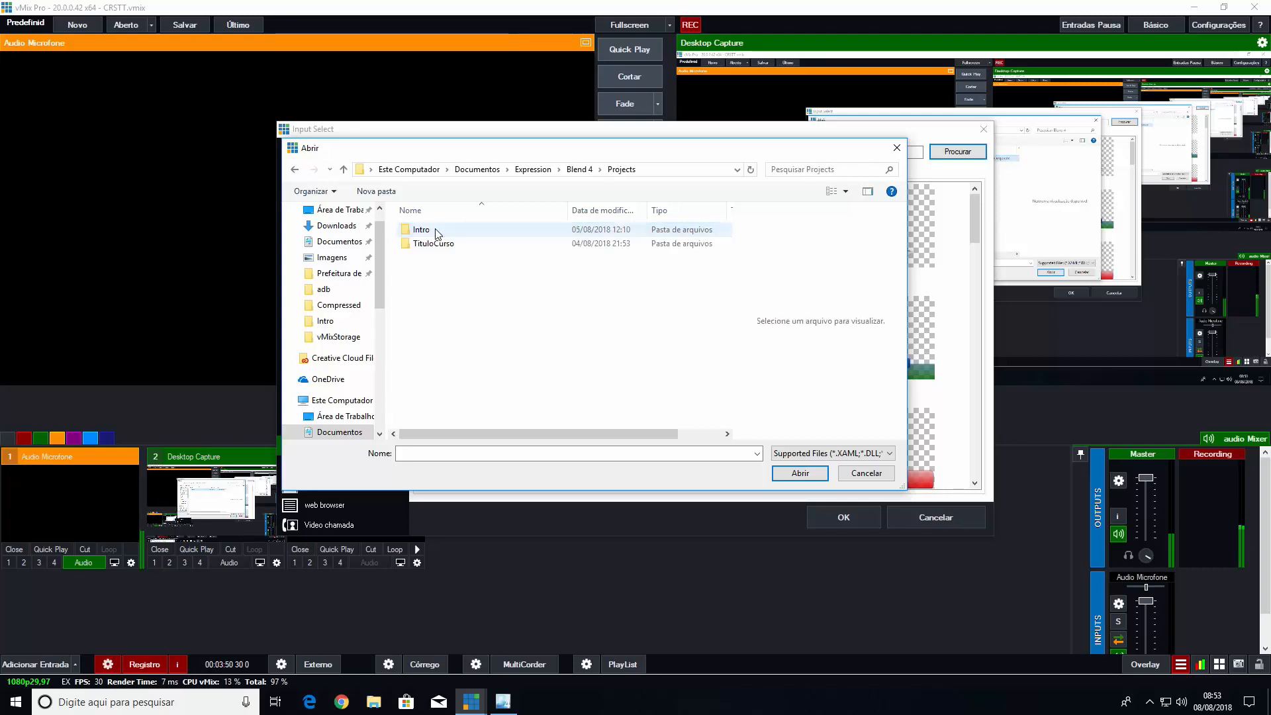
double_click(422, 232)
double_click(422, 232)
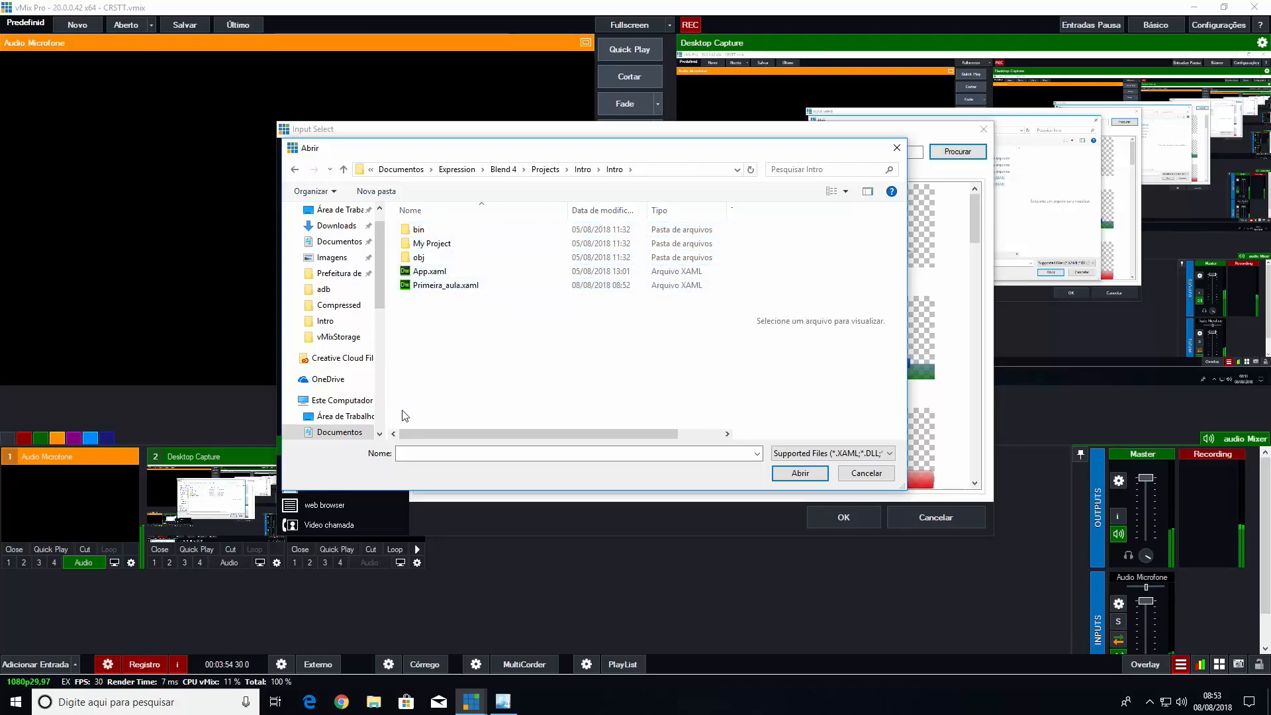
left_click(430, 286)
left_click(798, 473)
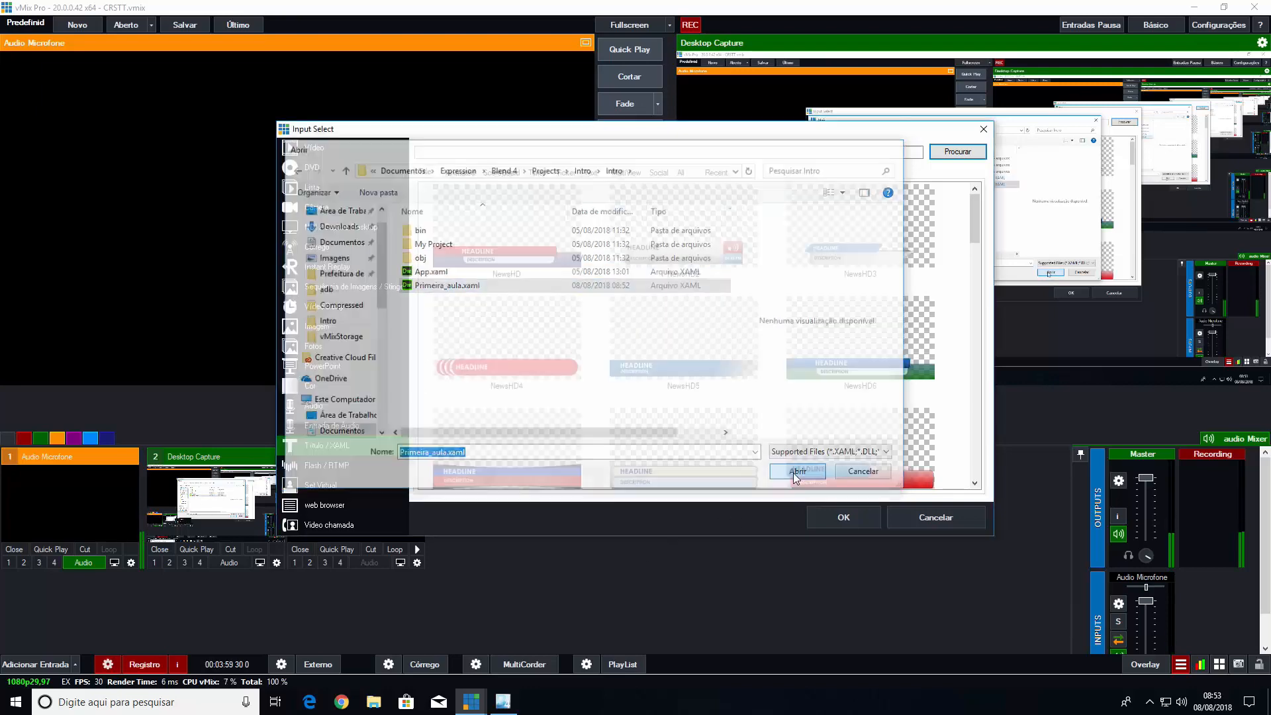
left_click(825, 518)
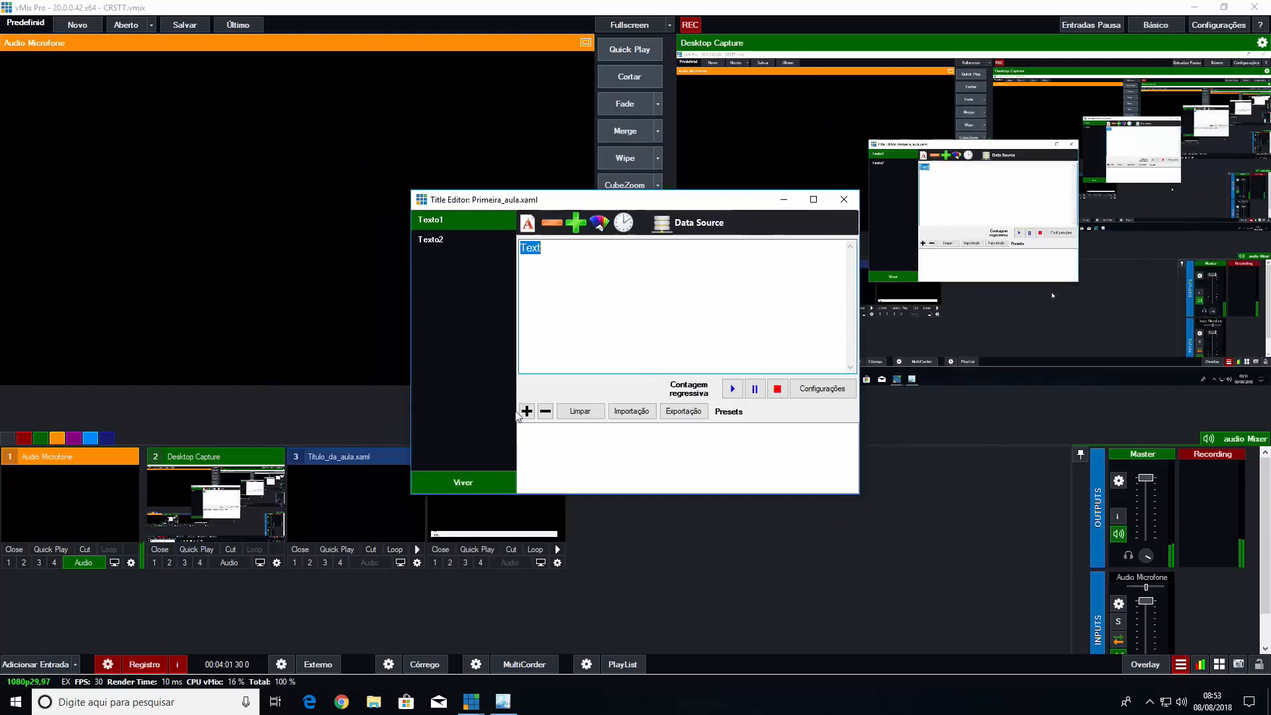
Check the contents of the Texto1 and Texto2 fields in the Primeira_aula.xaml title editor and close it
left_click(438, 240)
left_click(434, 229)
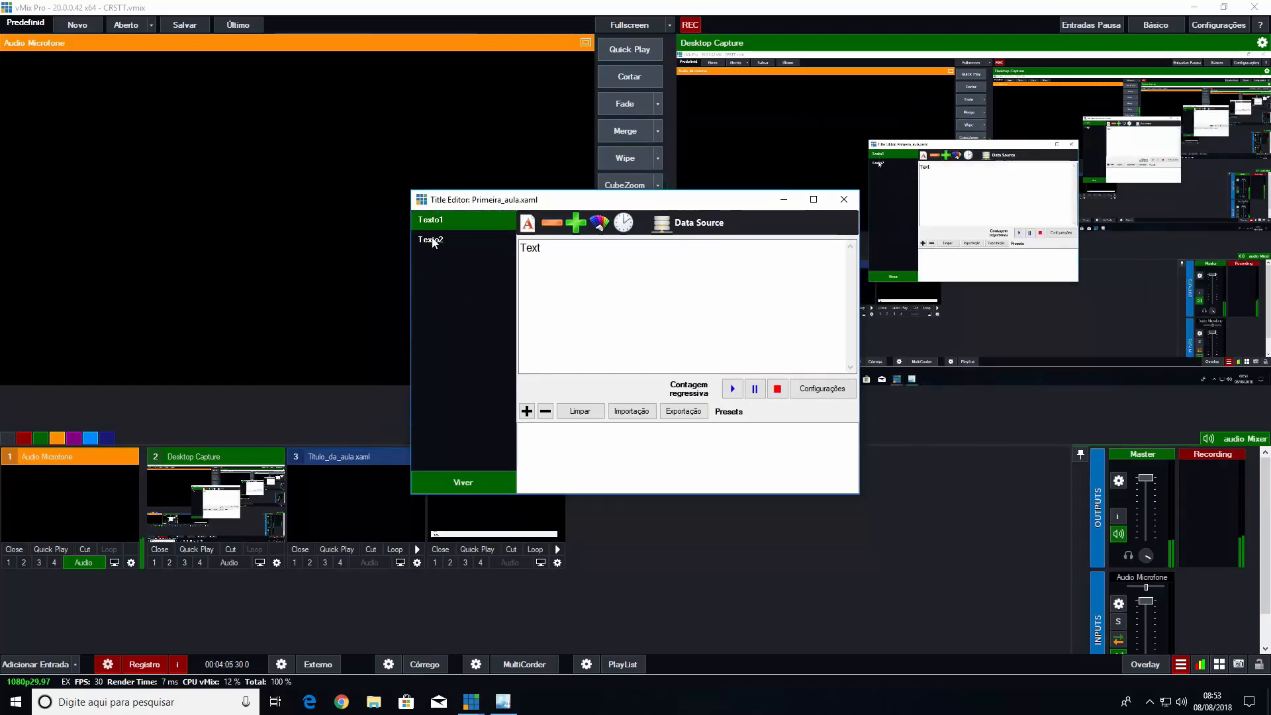
left_click(429, 243)
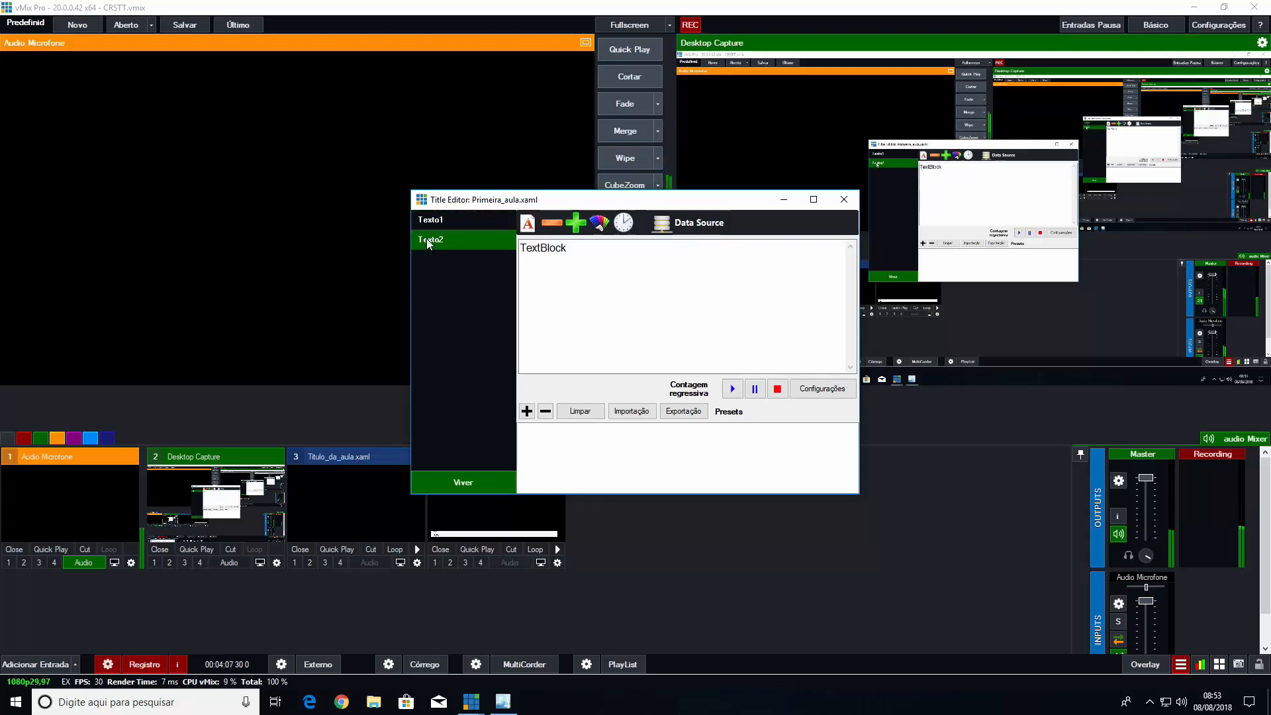
left_click(431, 220)
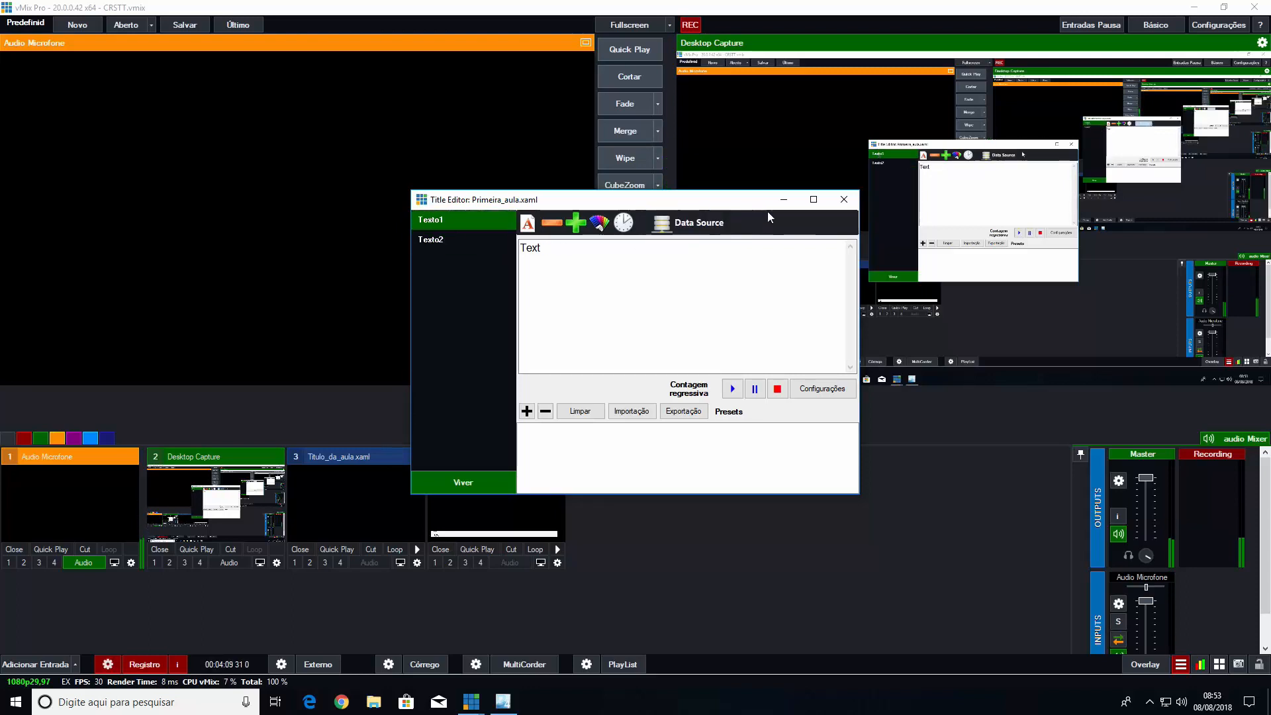
left_click(844, 199)
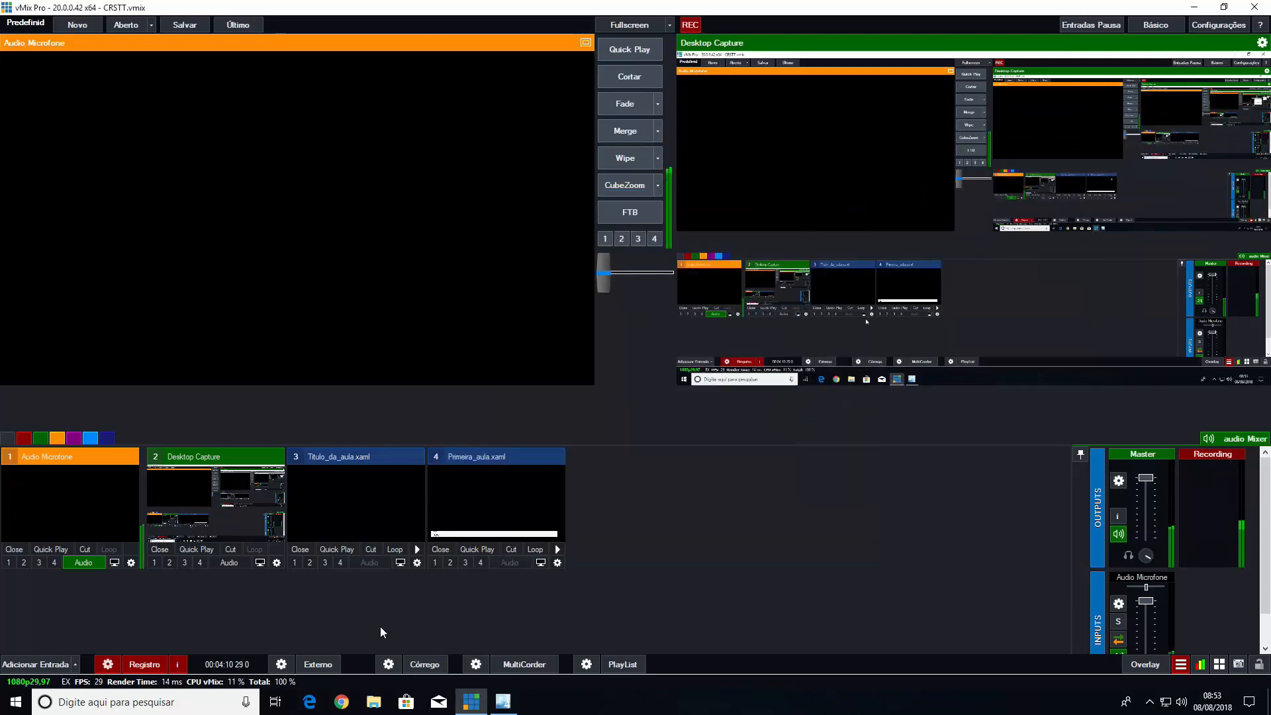
Switch to Expression Blend and rename the Texto1 object as subtítulo
left_click(503, 702)
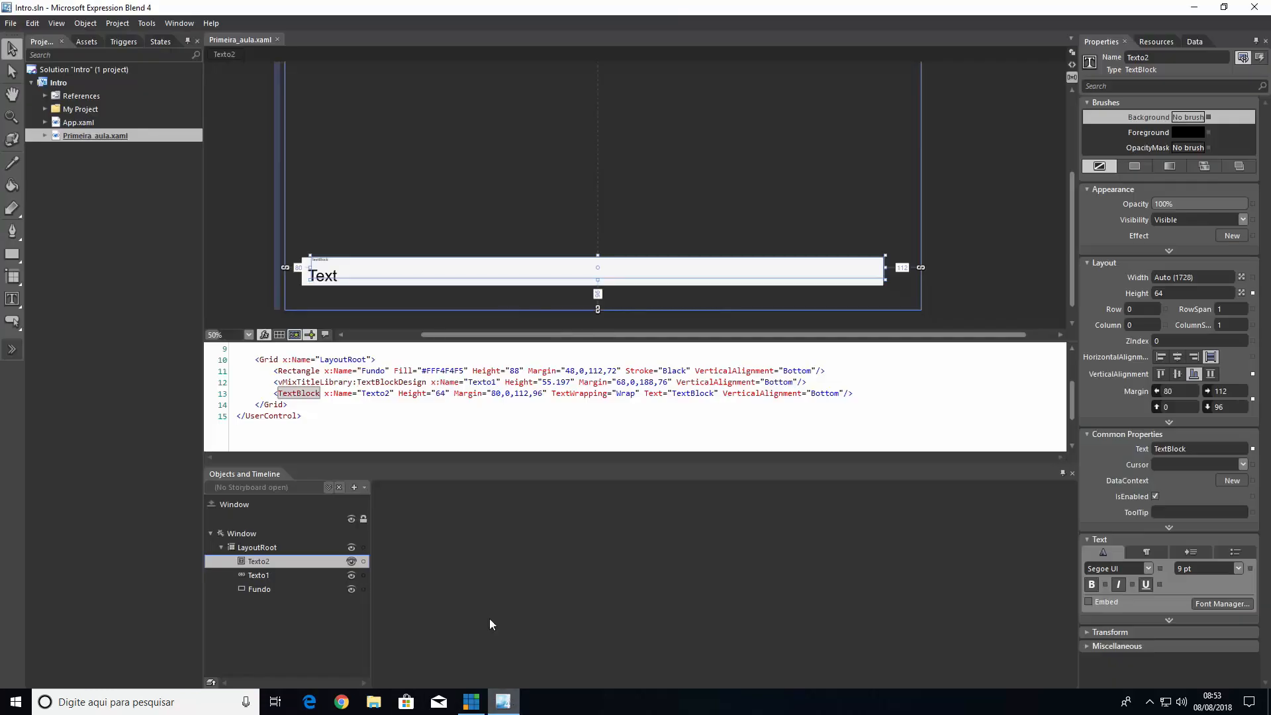
left_click(267, 576)
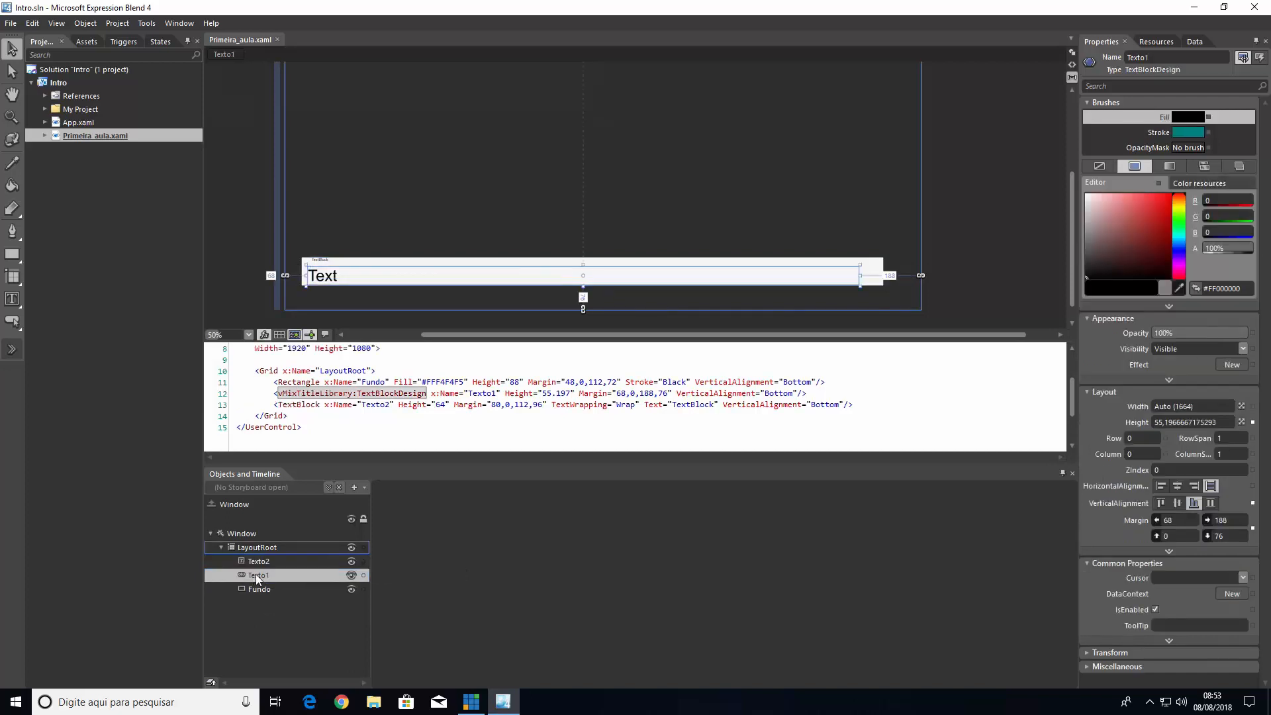
right_click(258, 575)
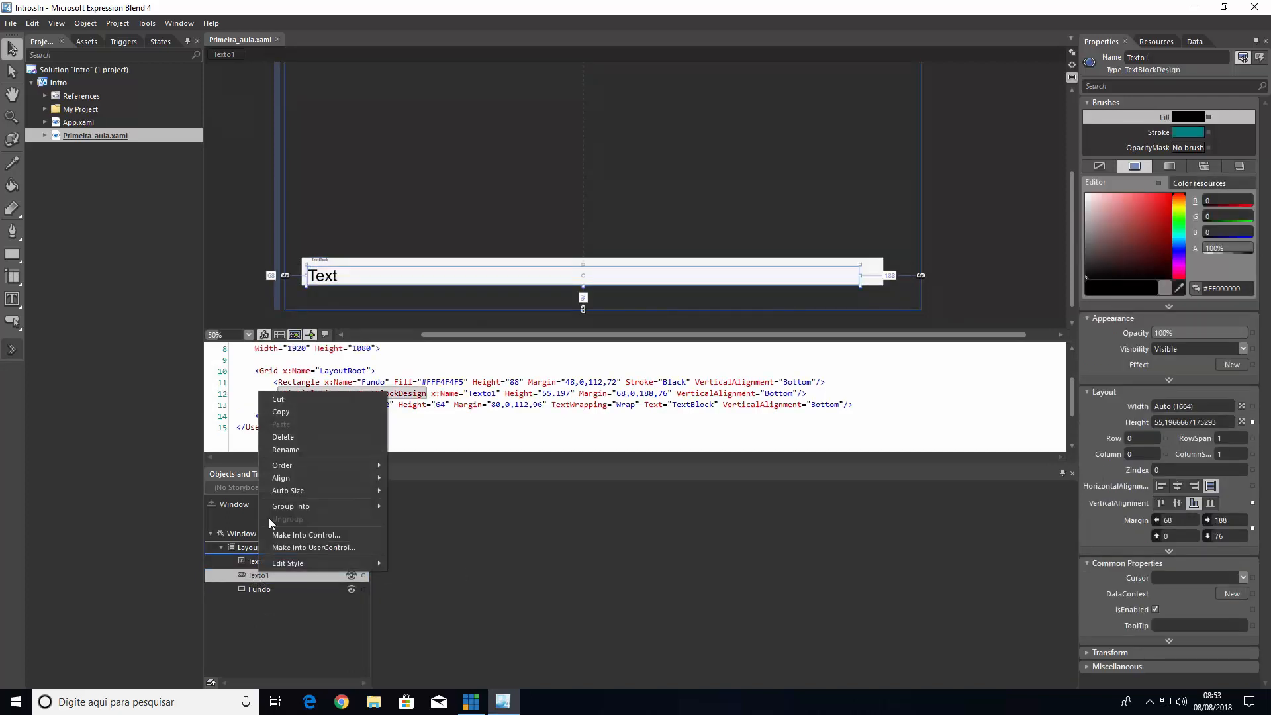
left_click(284, 447)
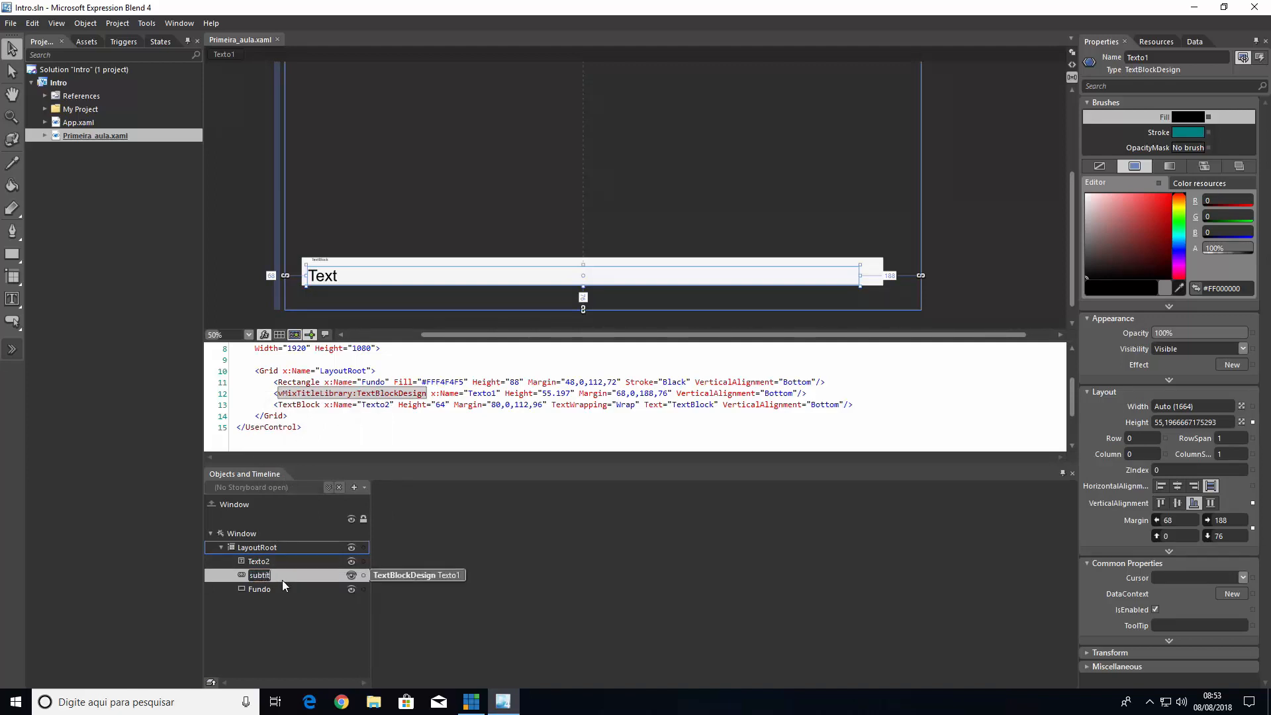
key("Return")
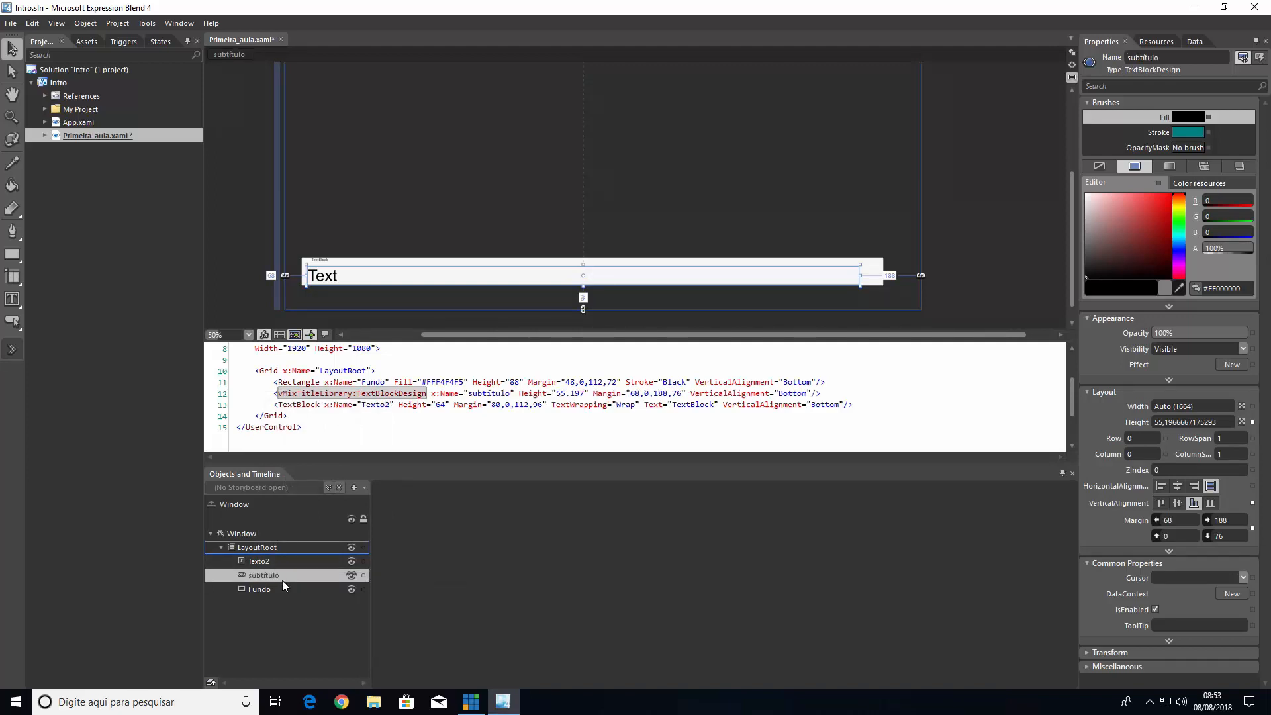
Rename the Texto2 object as Título
left_click(256, 563)
right_click(257, 562)
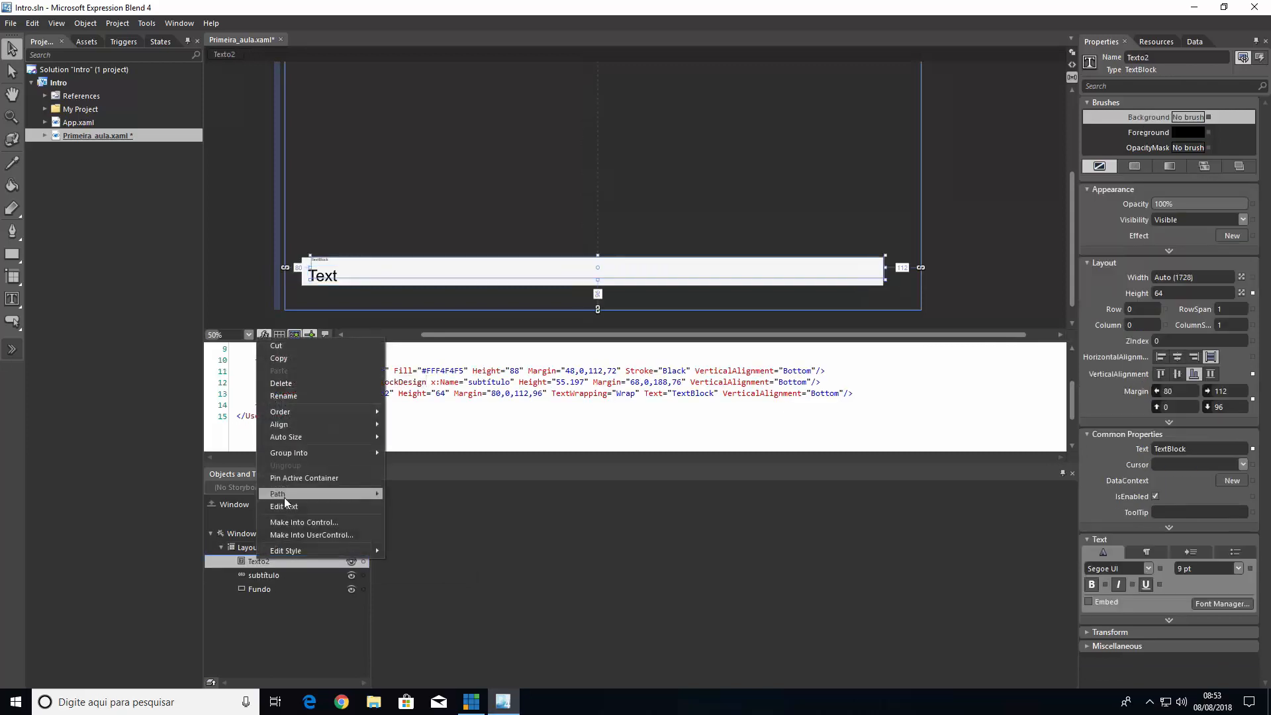
left_click(310, 396)
type("Te")
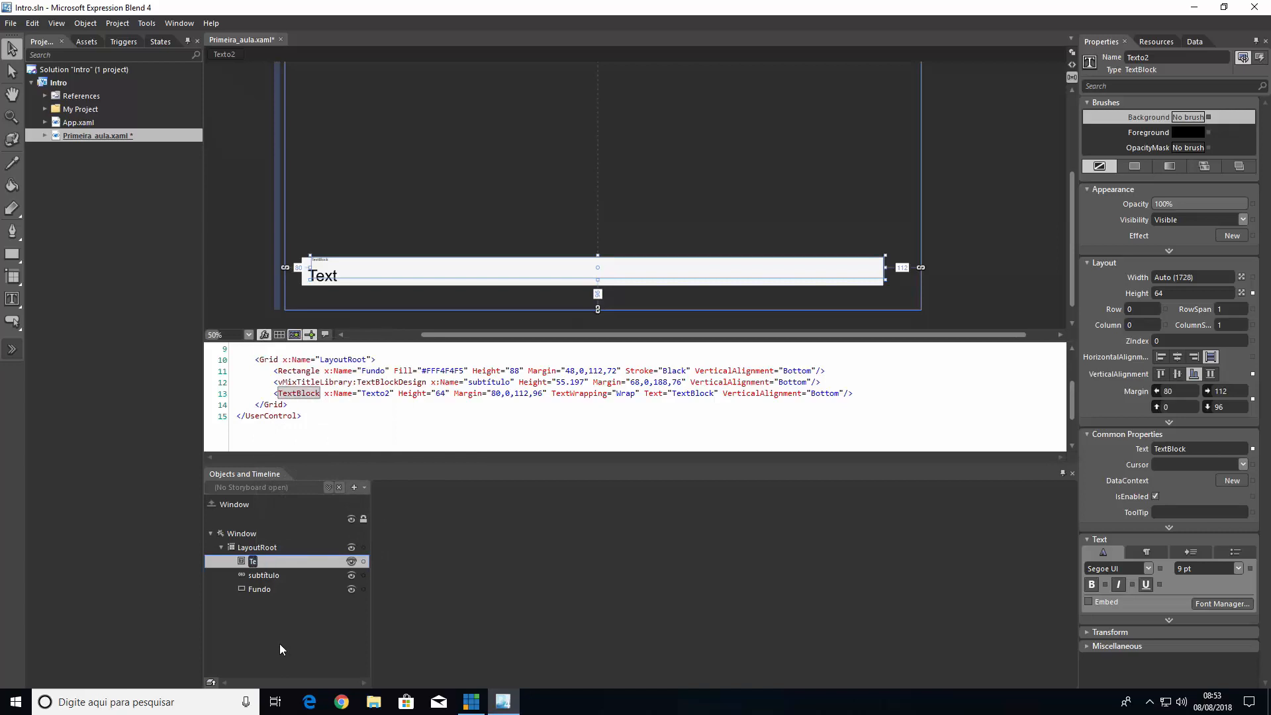
key("BackSpace")
type("itul")
type("o")
key("Return")
Switch to vMix and remove the Primeira_aula.xaml input
left_click(471, 701)
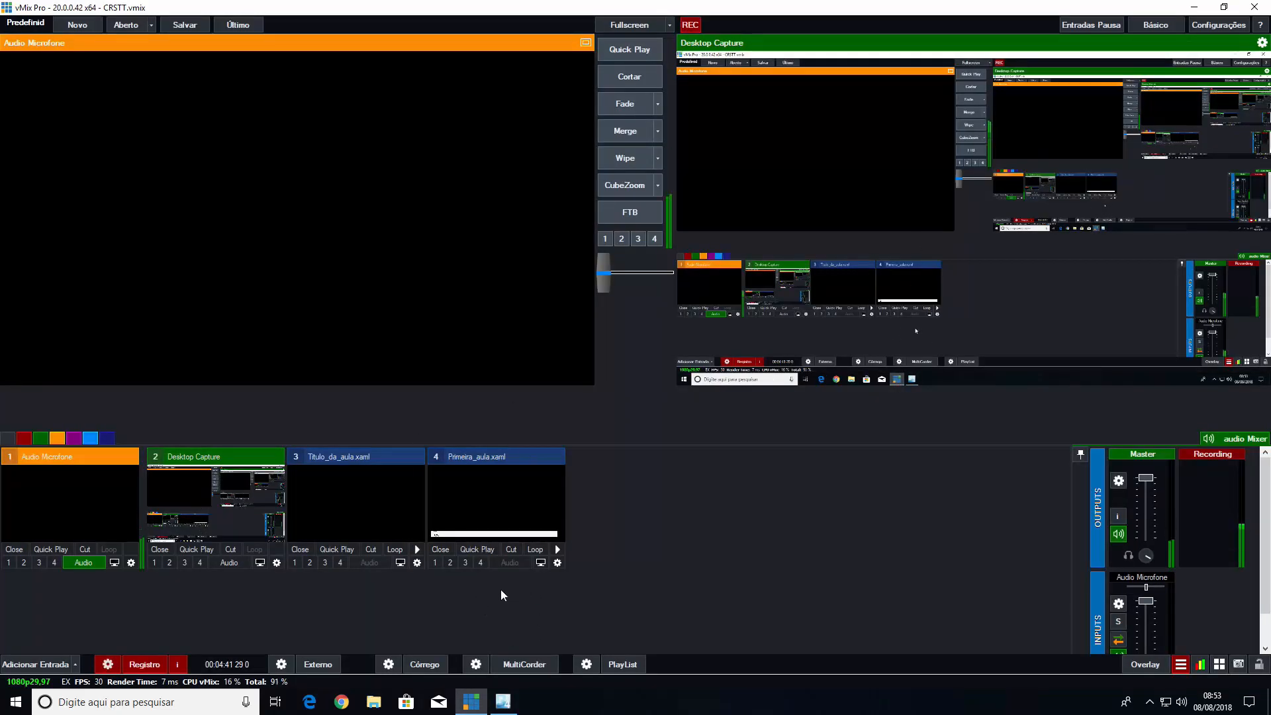
left_click(439, 552)
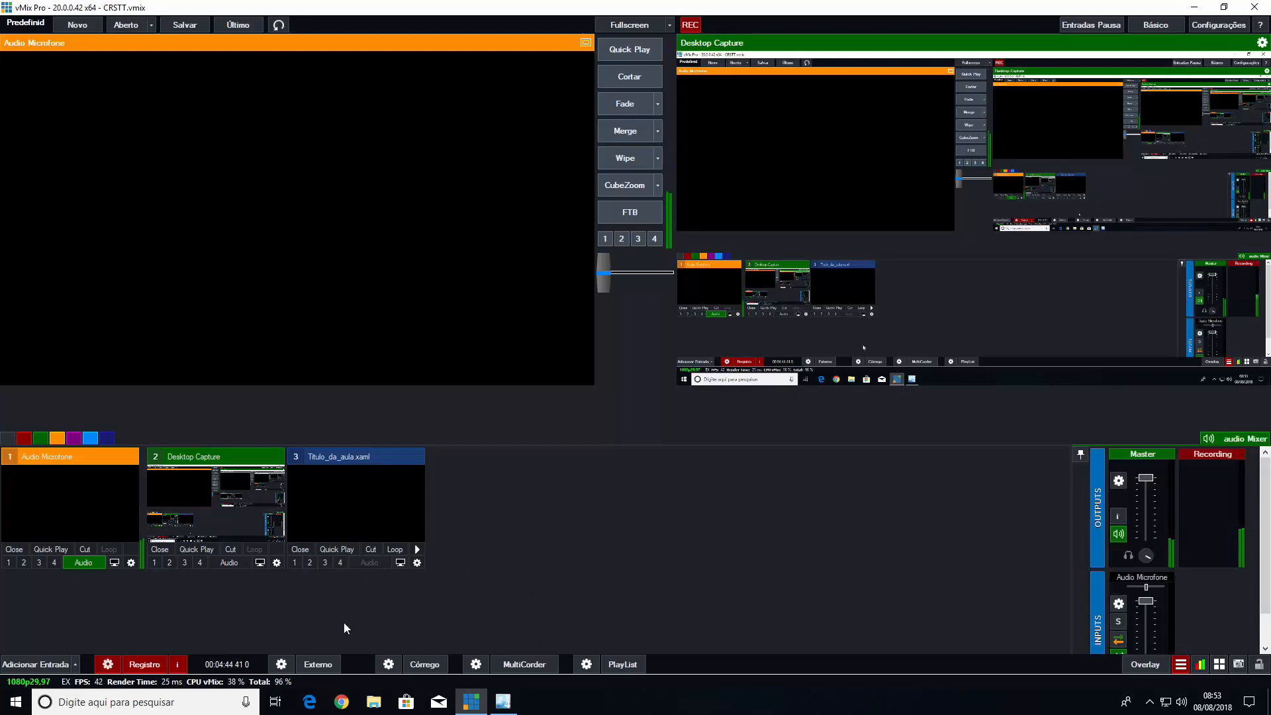
Try to reload the renamed fields by adding the recent Primeira_aula title as an input, and remove that input again
left_click(45, 660)
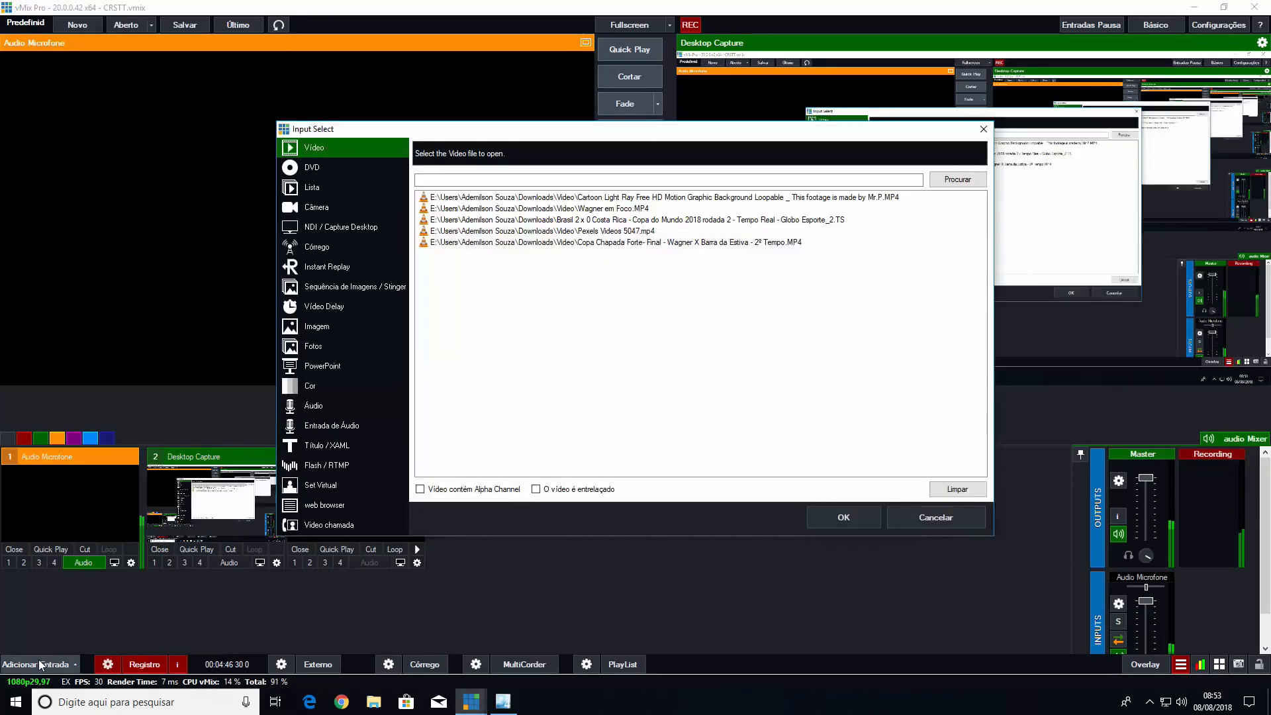
left_click(324, 445)
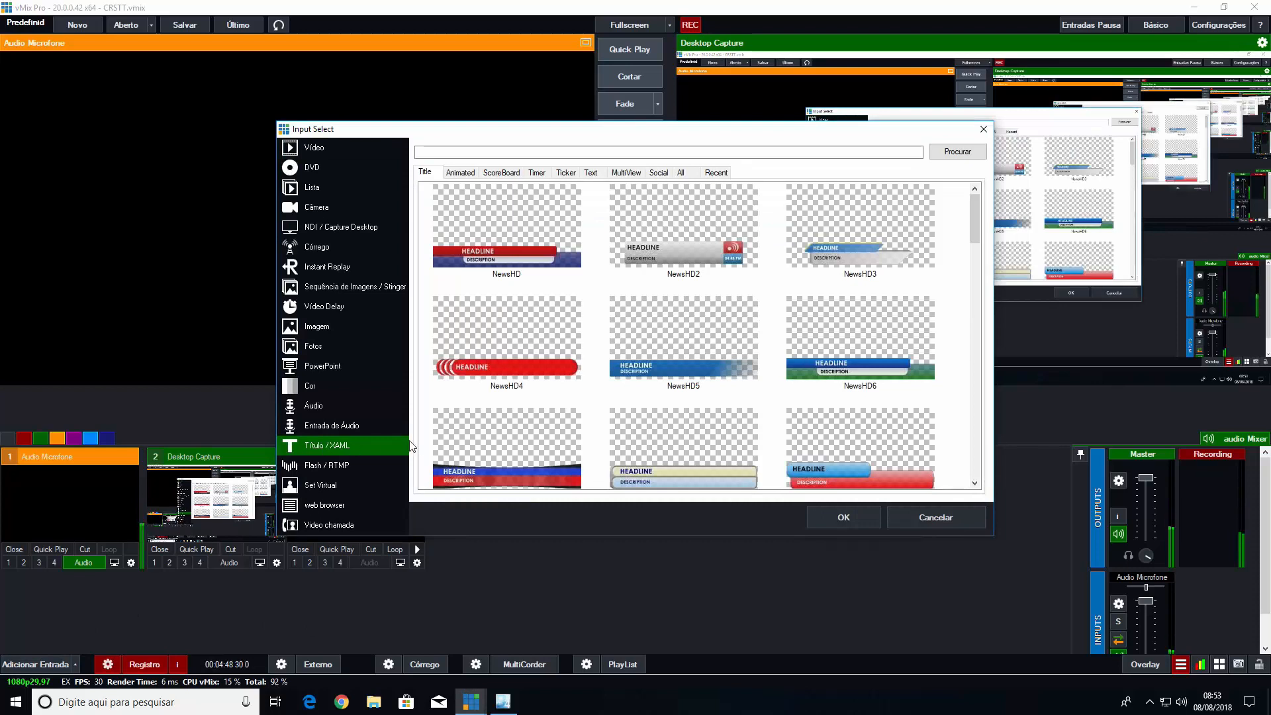
left_click(717, 174)
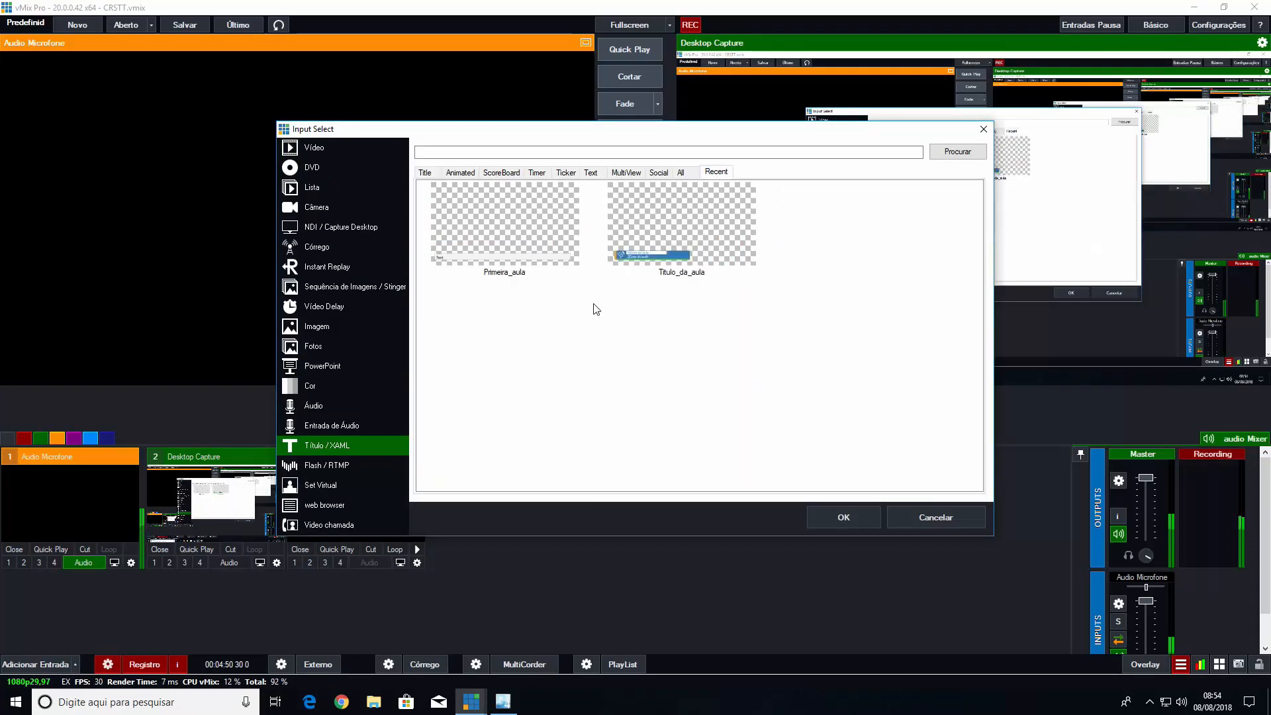
left_click(540, 259)
left_click(825, 517)
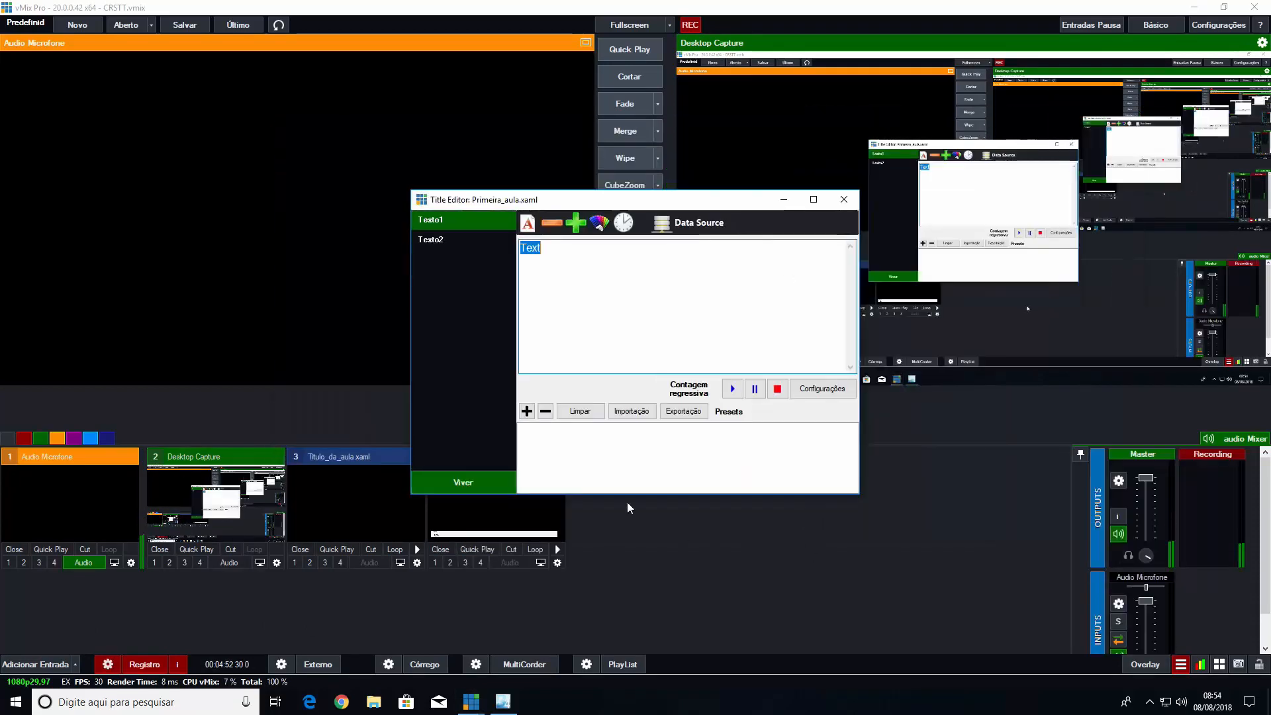
left_click(842, 199)
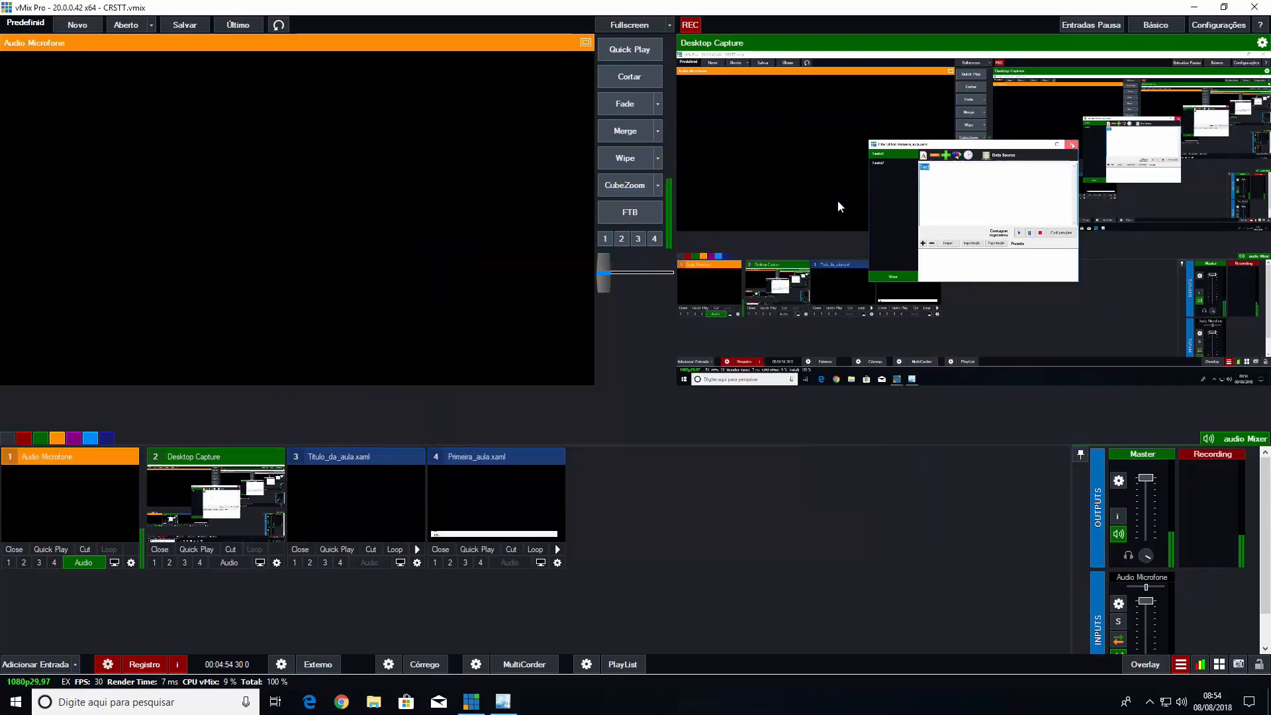
left_click(446, 549)
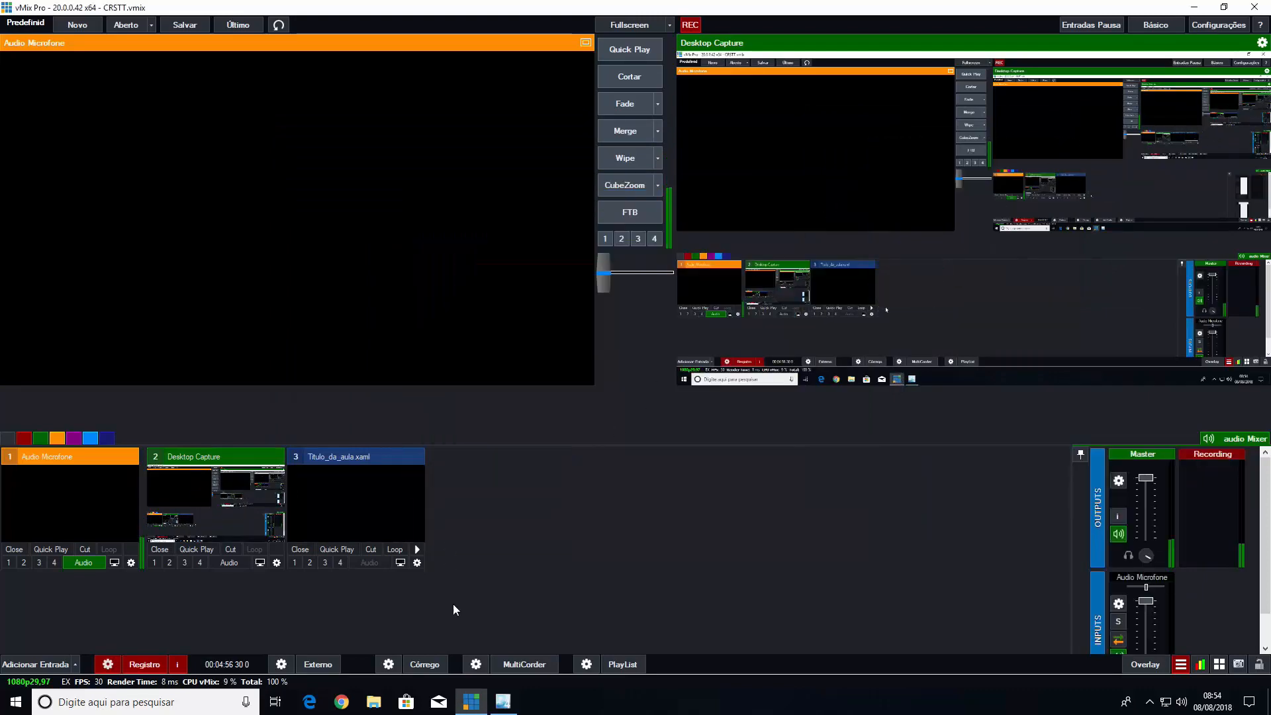
Switch to vMix and add Primeira_aula.xaml from the Intro project folder as a new title input
left_click(515, 704)
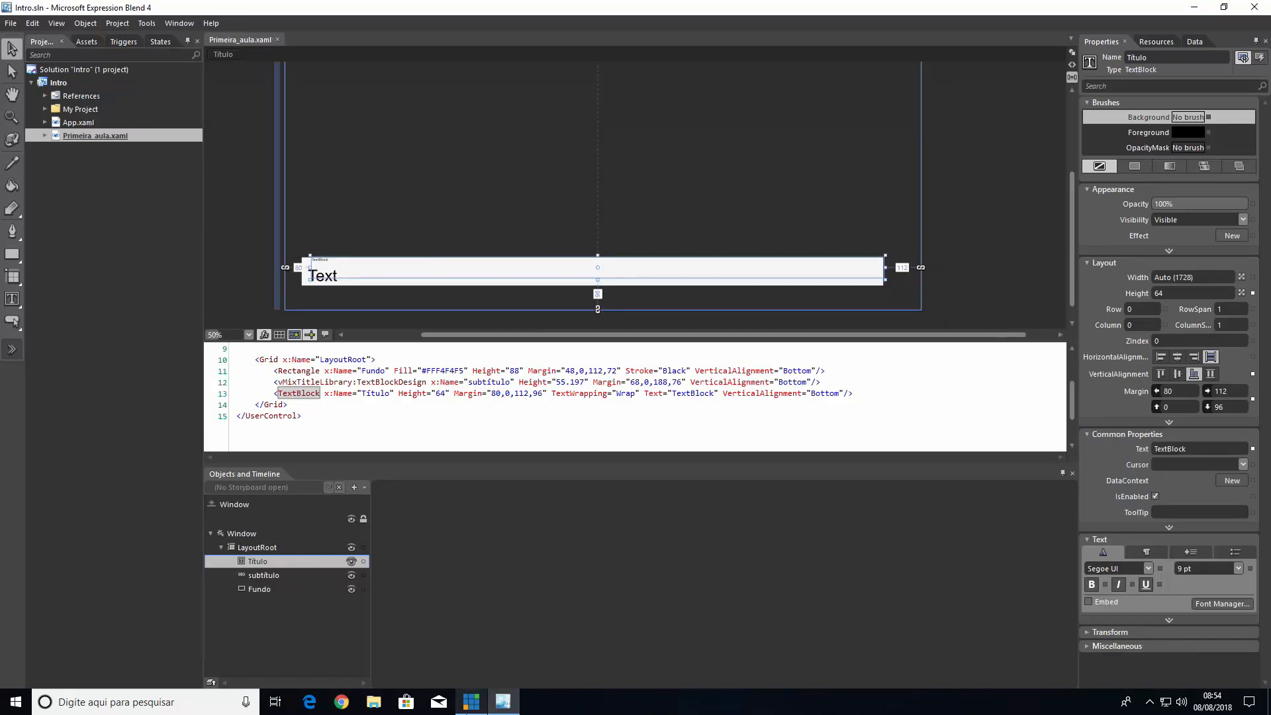
left_click(471, 701)
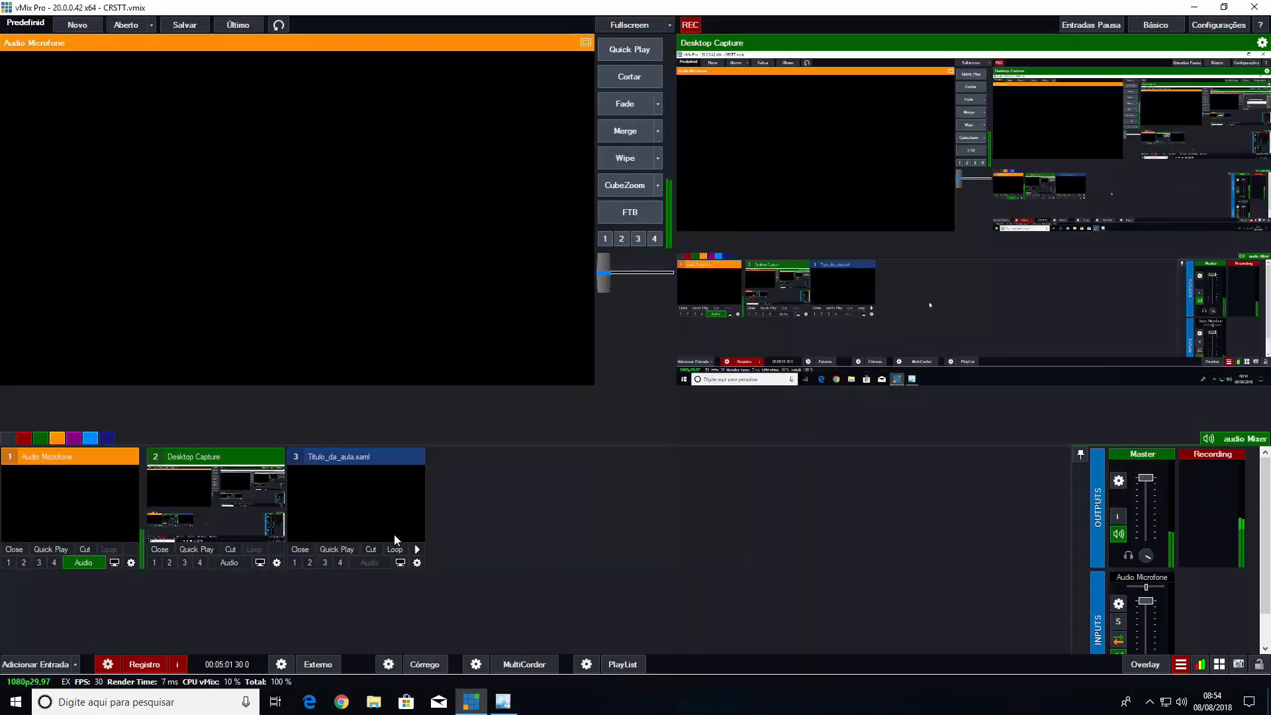
left_click(45, 665)
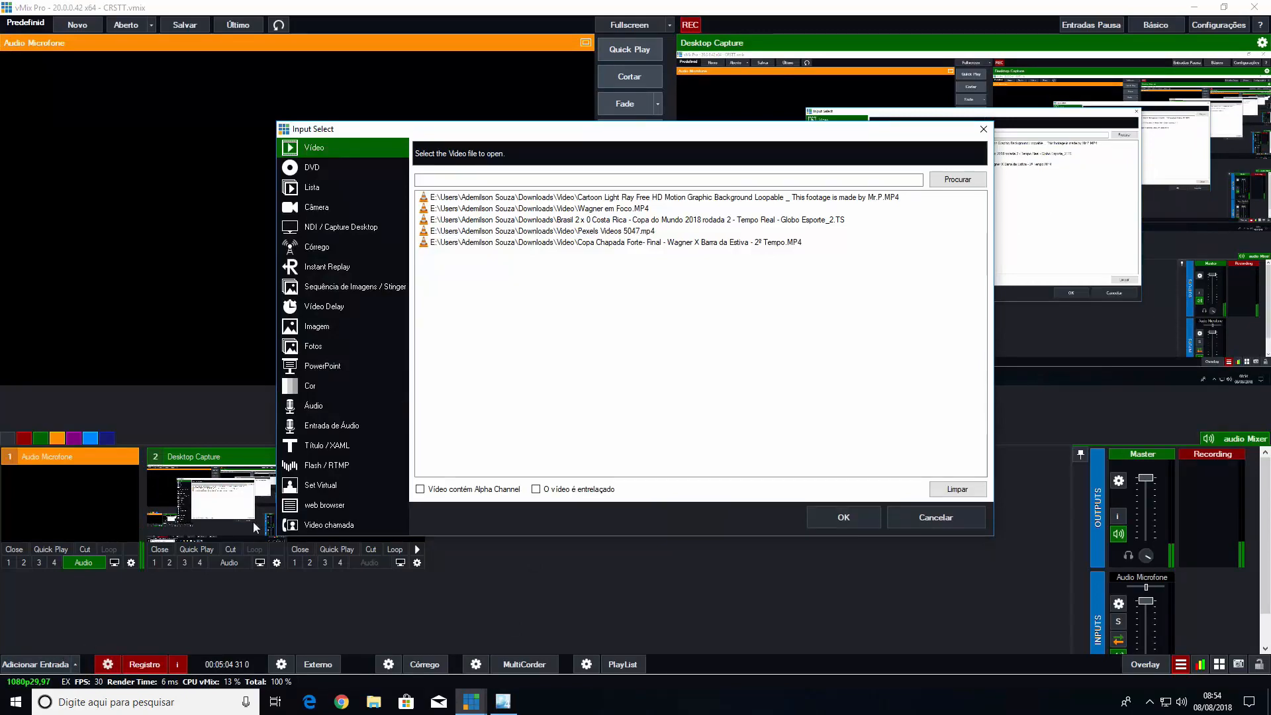
left_click(329, 445)
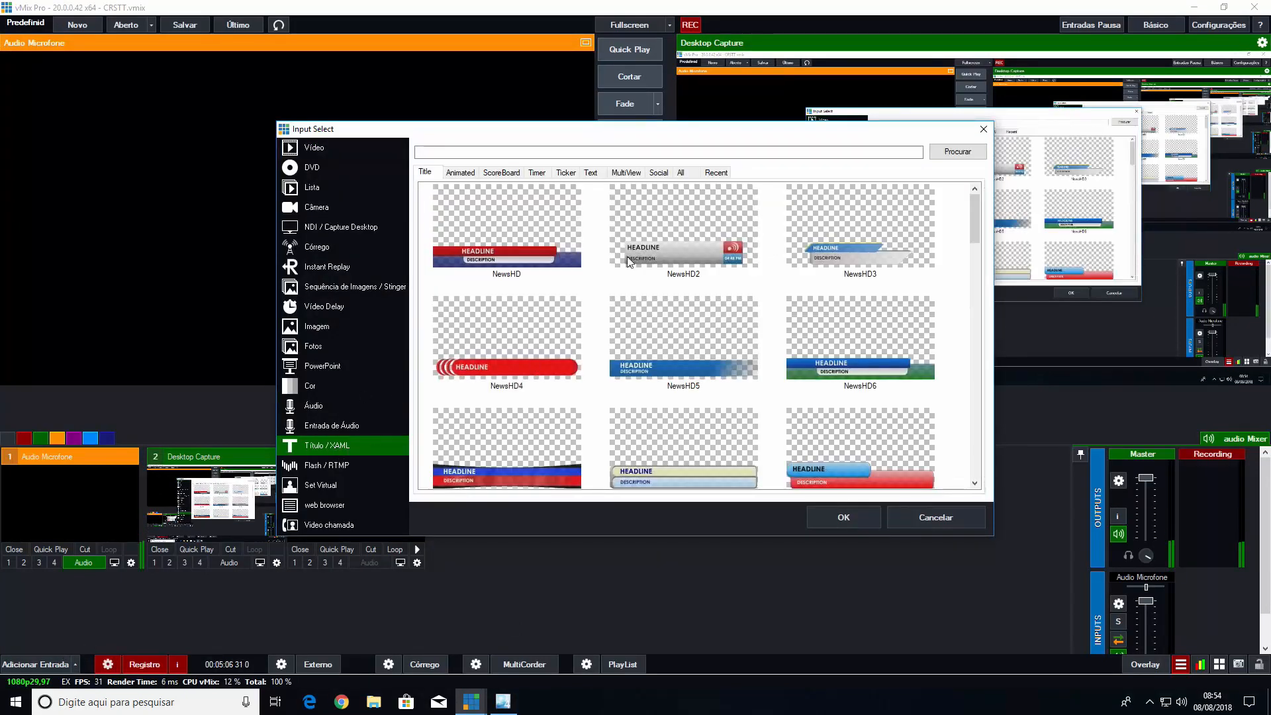
left_click(716, 173)
left_click(953, 153)
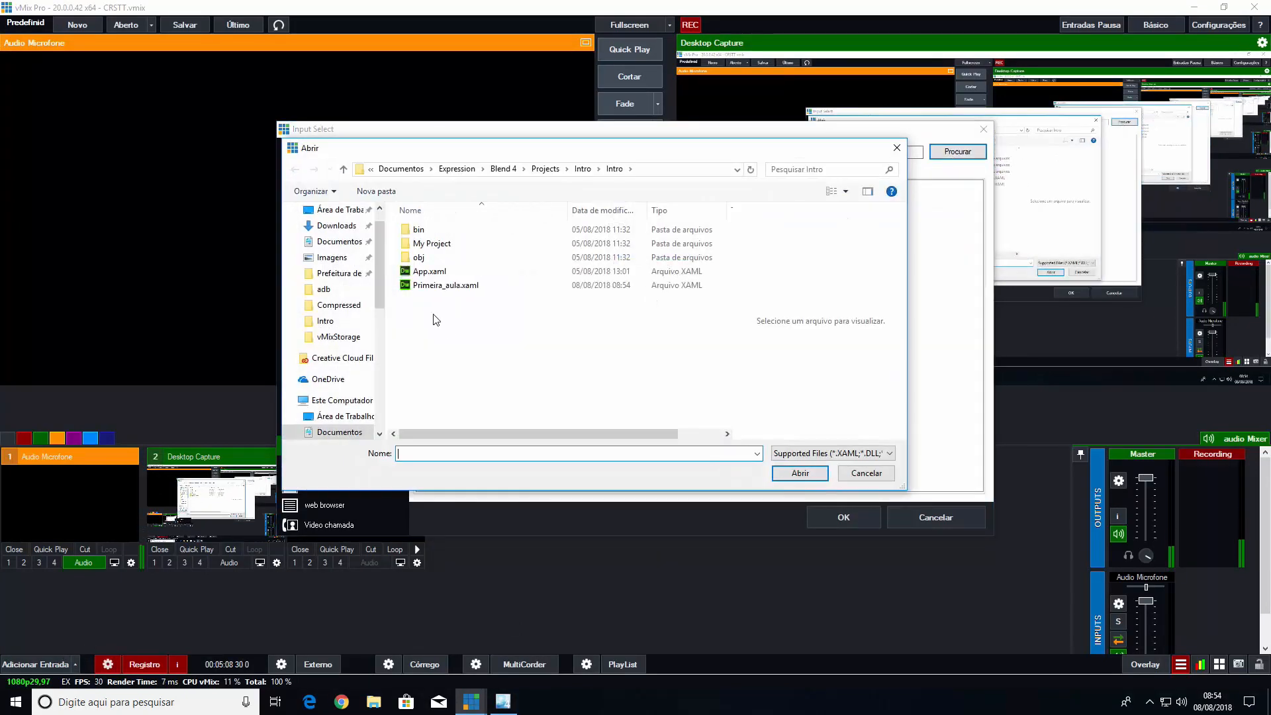
left_click(437, 285)
left_click(806, 477)
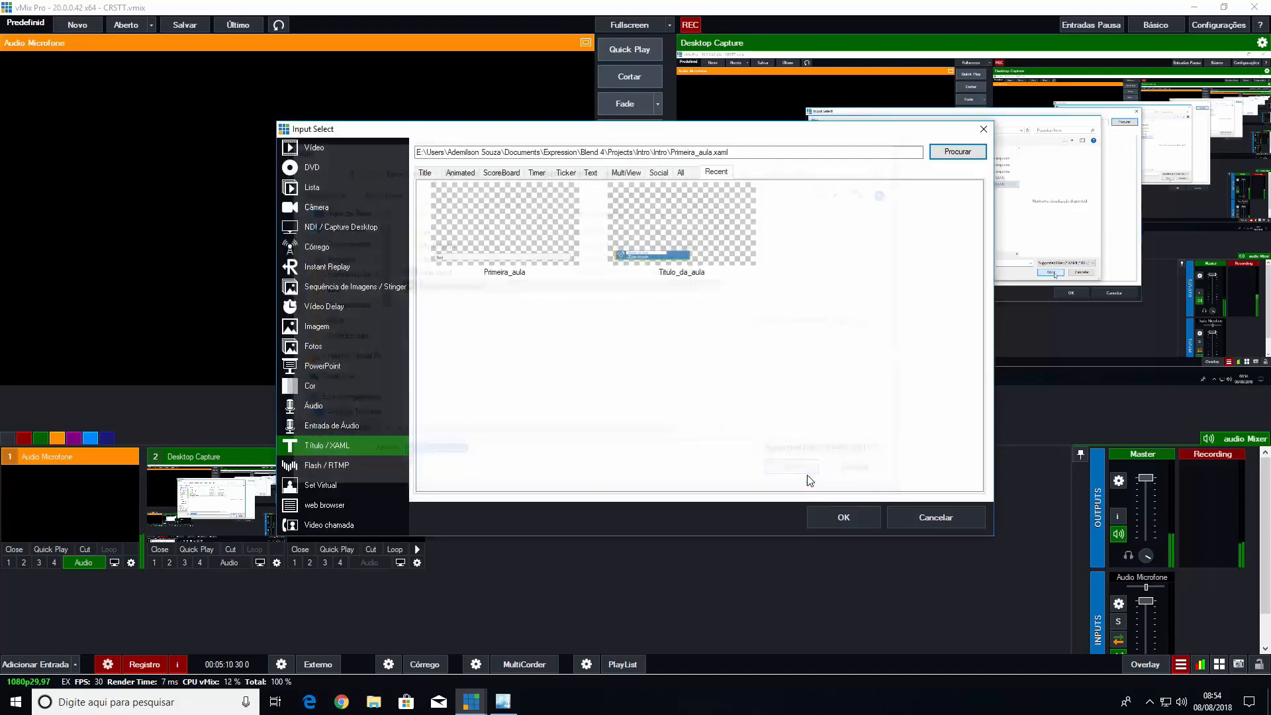
left_click(832, 514)
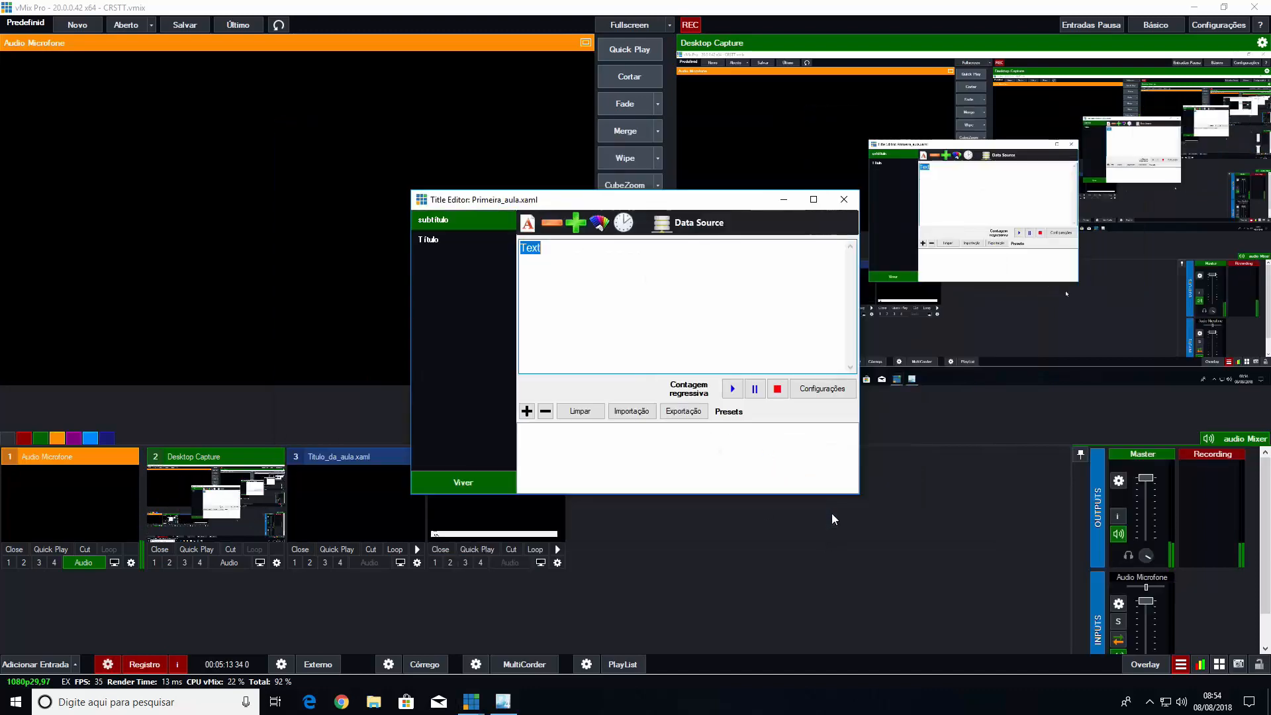
Examine the subtítulo and Título fields in the Primeira_aula.xaml title editor and close the editor
left_click(430, 239)
left_click(439, 224)
left_click(434, 243)
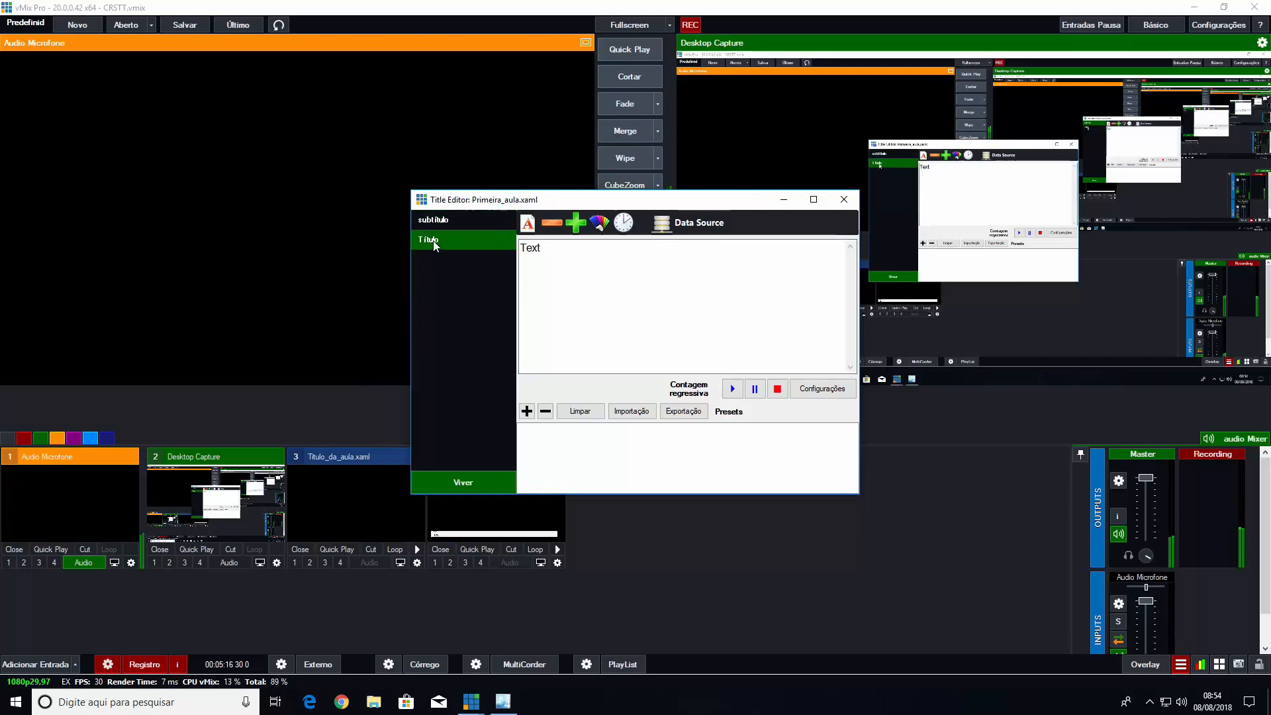
left_click(433, 226)
left_click(432, 235)
left_click(437, 224)
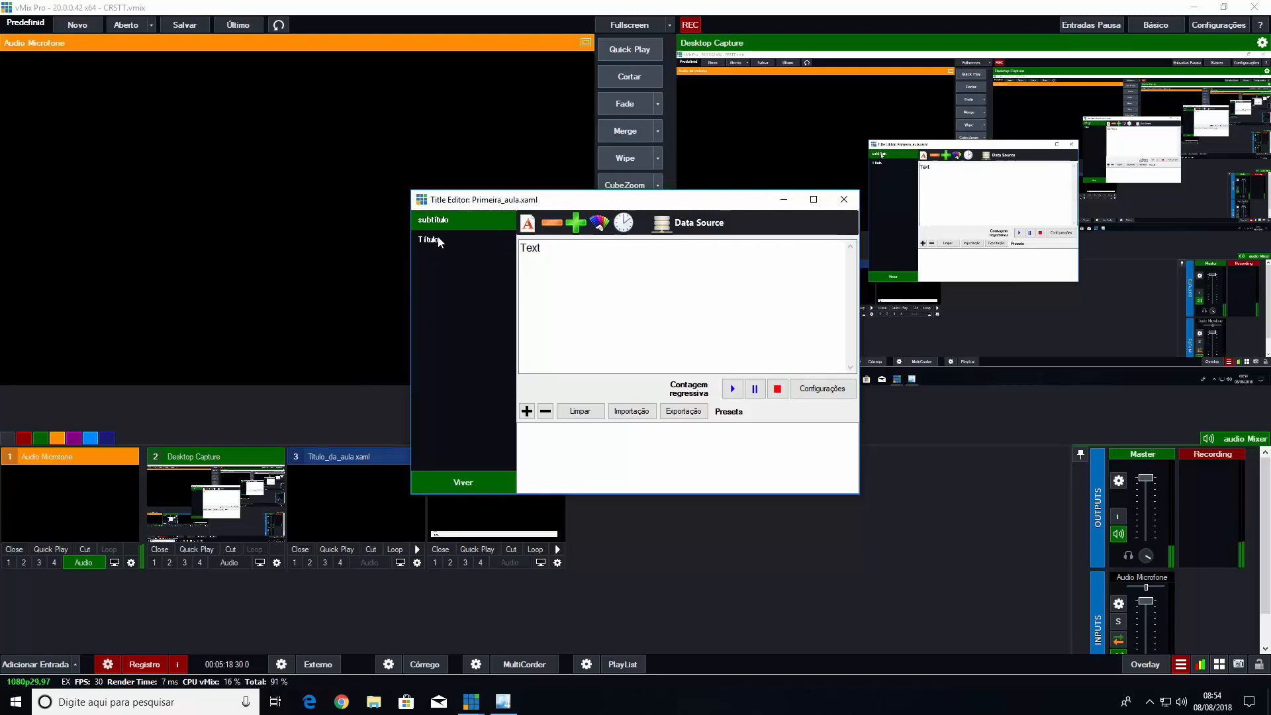
left_click(432, 238)
left_click(436, 222)
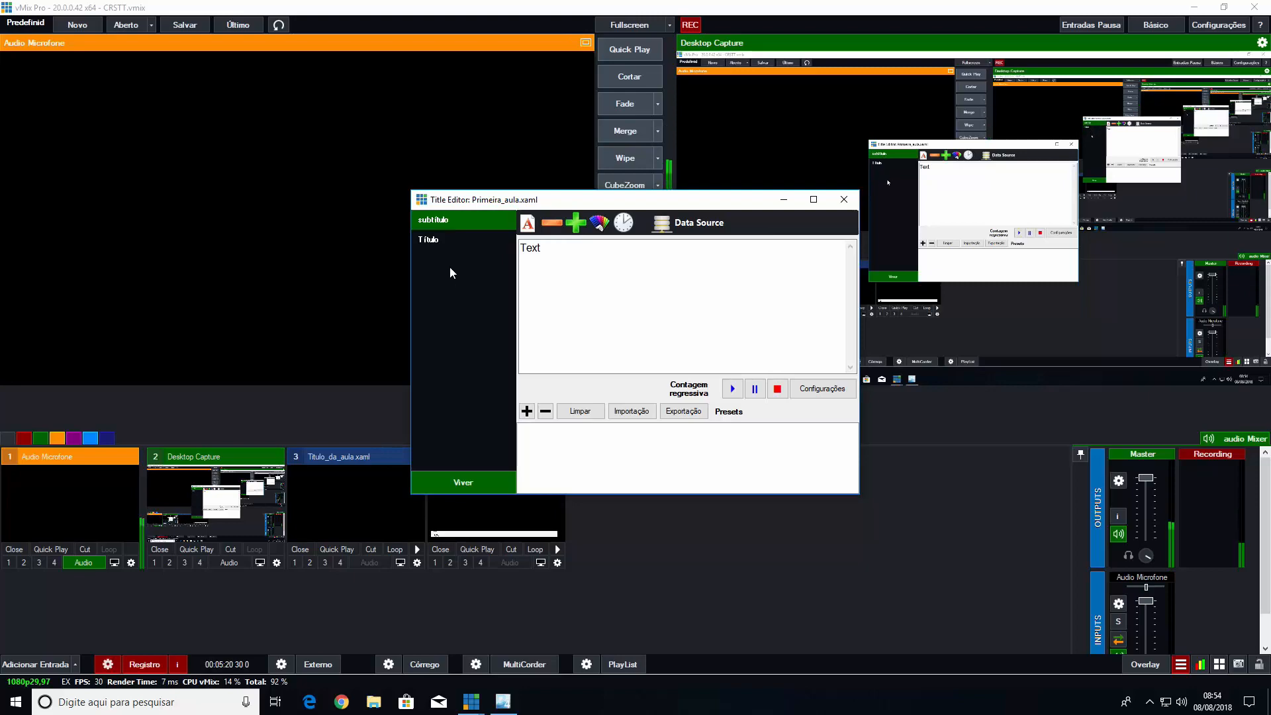
left_click(845, 201)
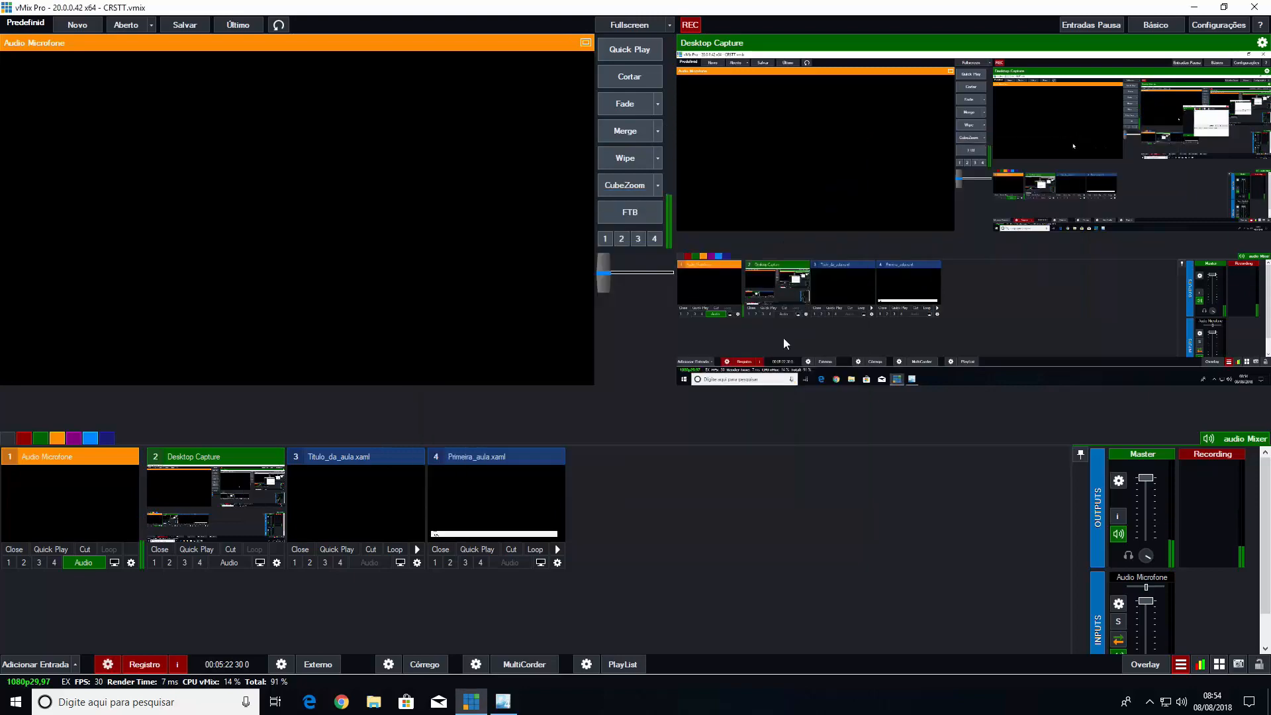
Switch to Expression Blend and examine the Fundo rectangle's name, margin and stroke attributes in the XAML code
left_click(497, 705)
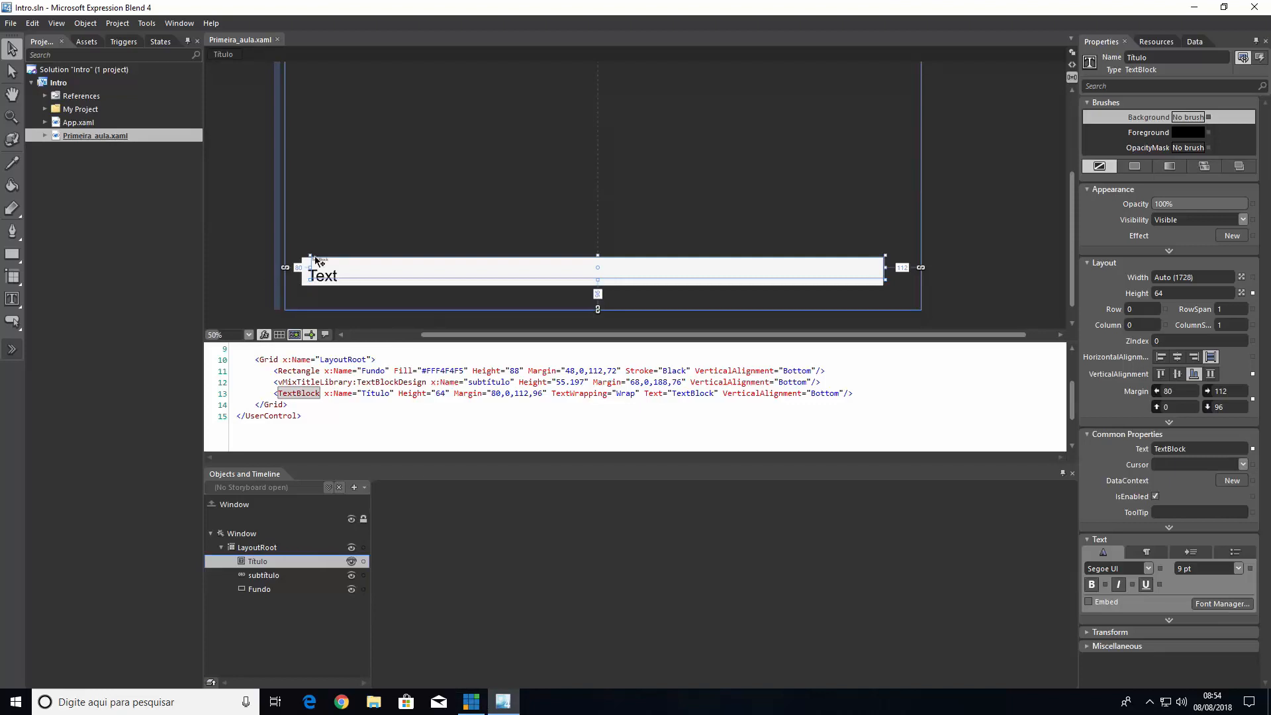
left_click(342, 222)
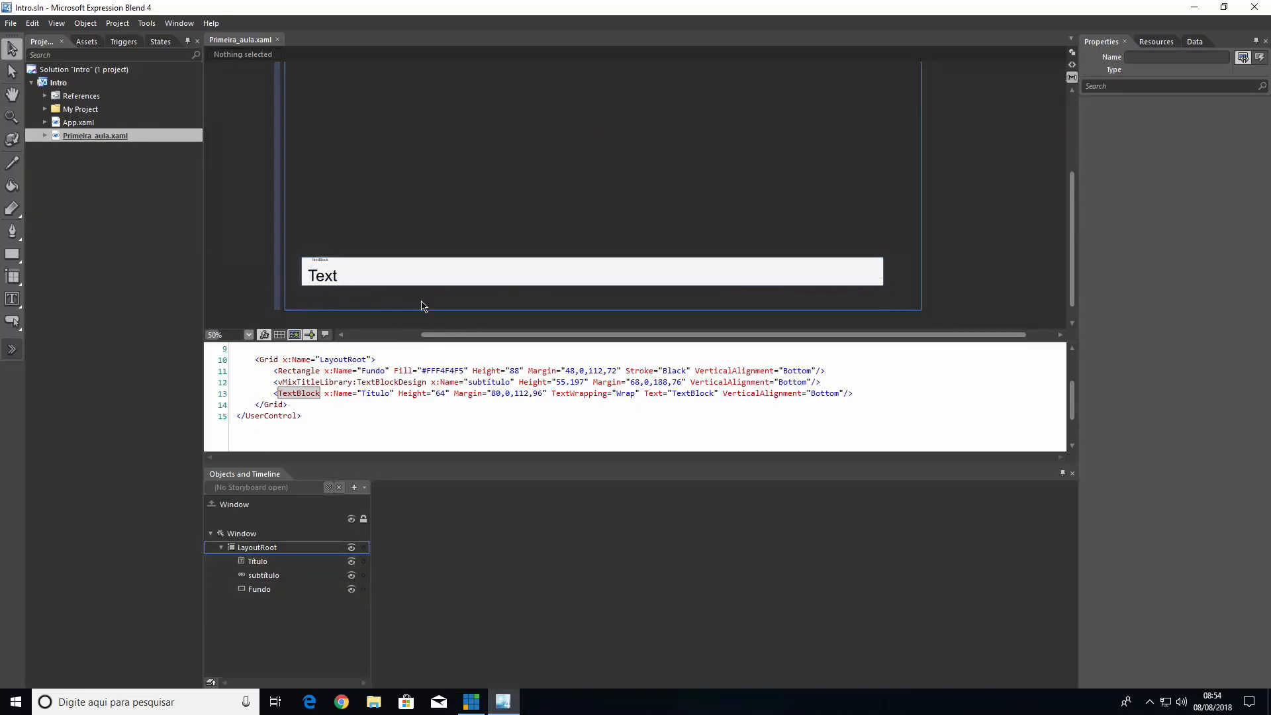
left_click(535, 286)
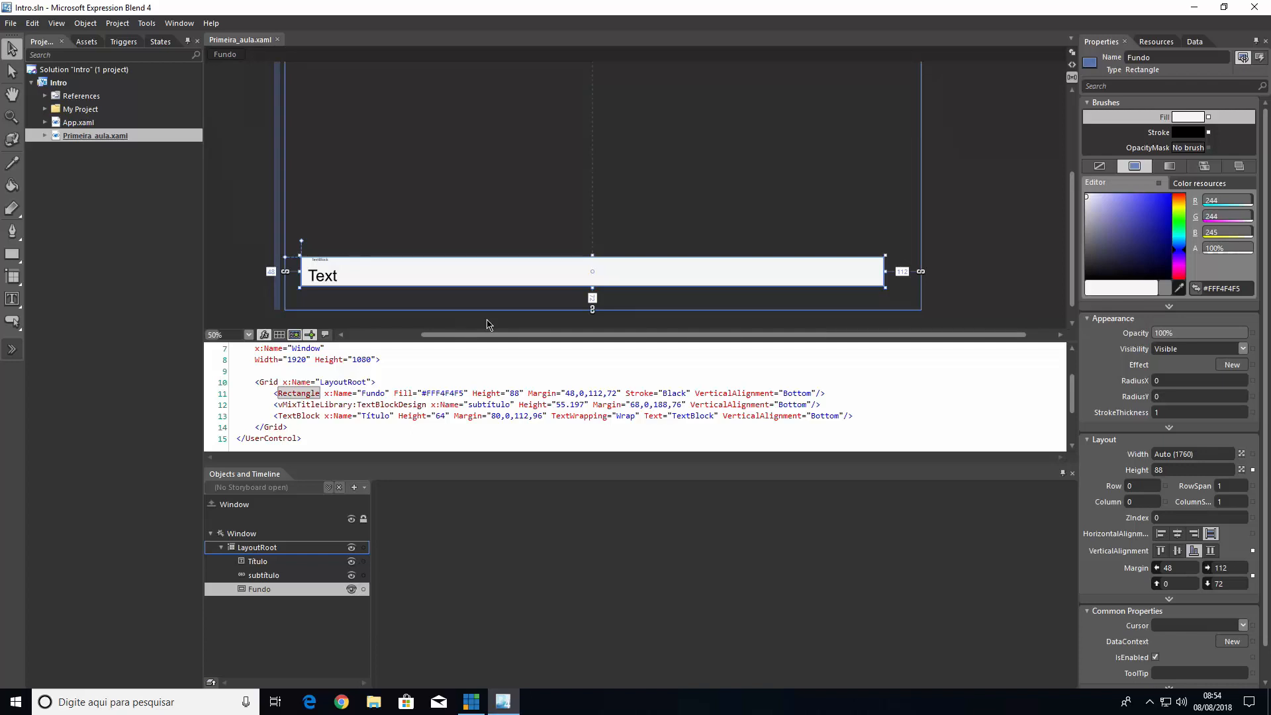
left_click(372, 393)
left_click_drag(565, 392, 616, 392)
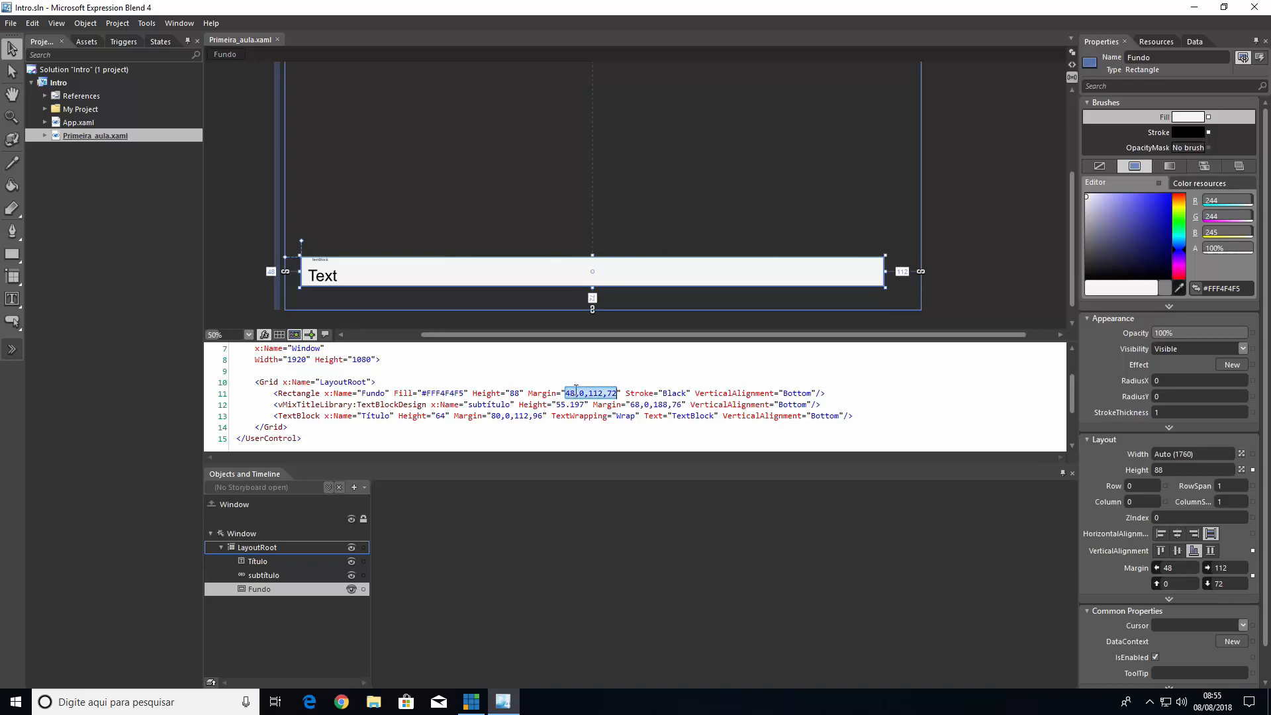
left_click(669, 393)
left_click_drag(633, 395, 660, 392)
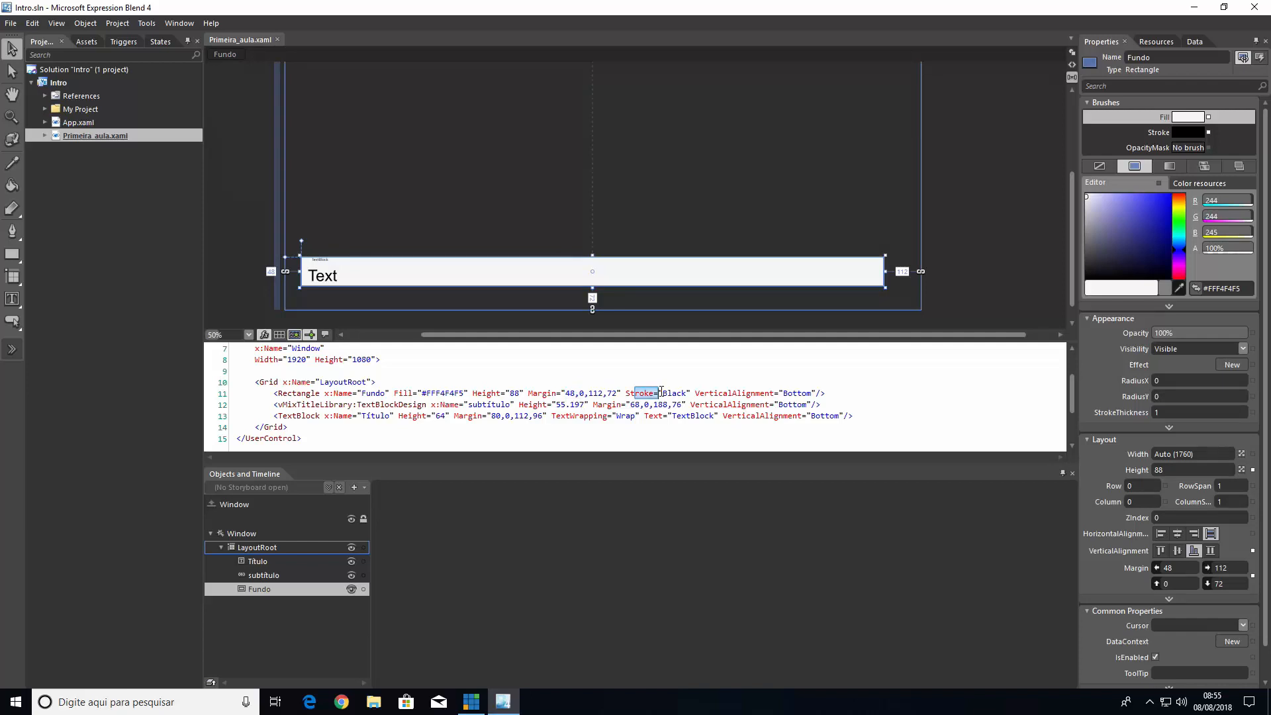
left_click(640, 392)
left_click(549, 225)
left_click(570, 286)
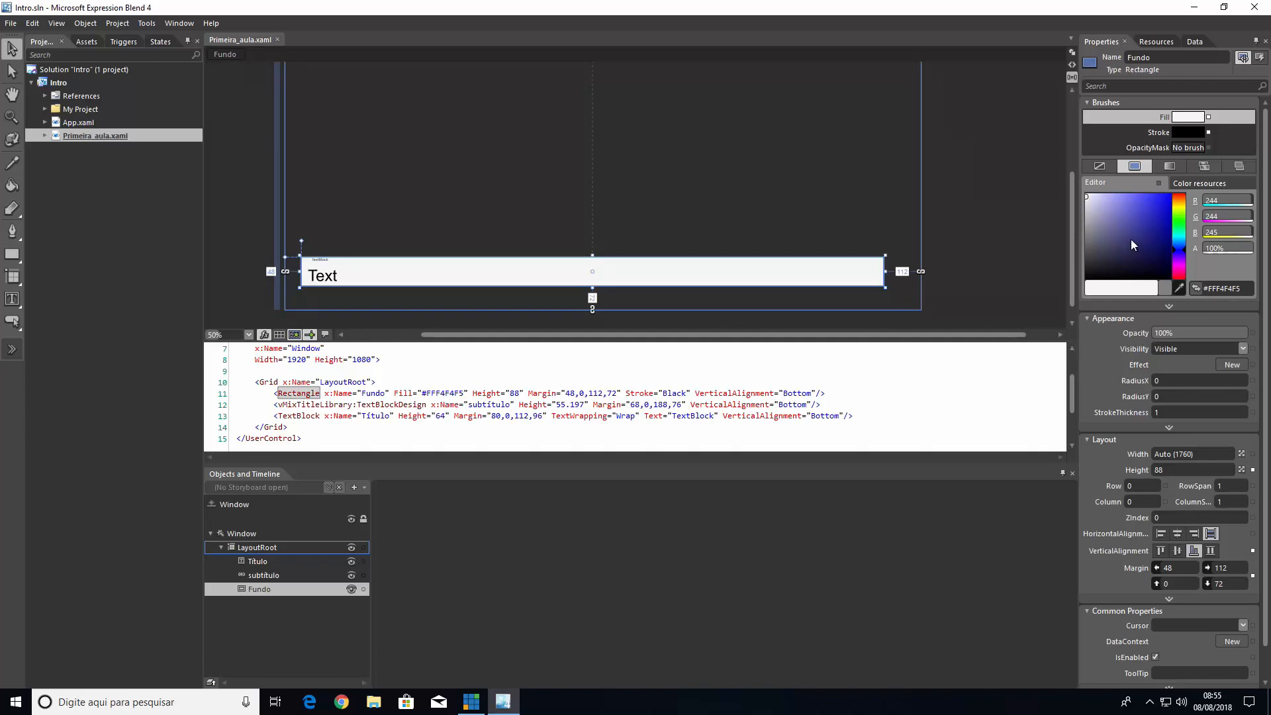
Fill the Fundo rectangle with blue #FF0000F9 and change its Fill value in the XAML code to #FF0
left_click_drag(1130, 240, 1173, 197)
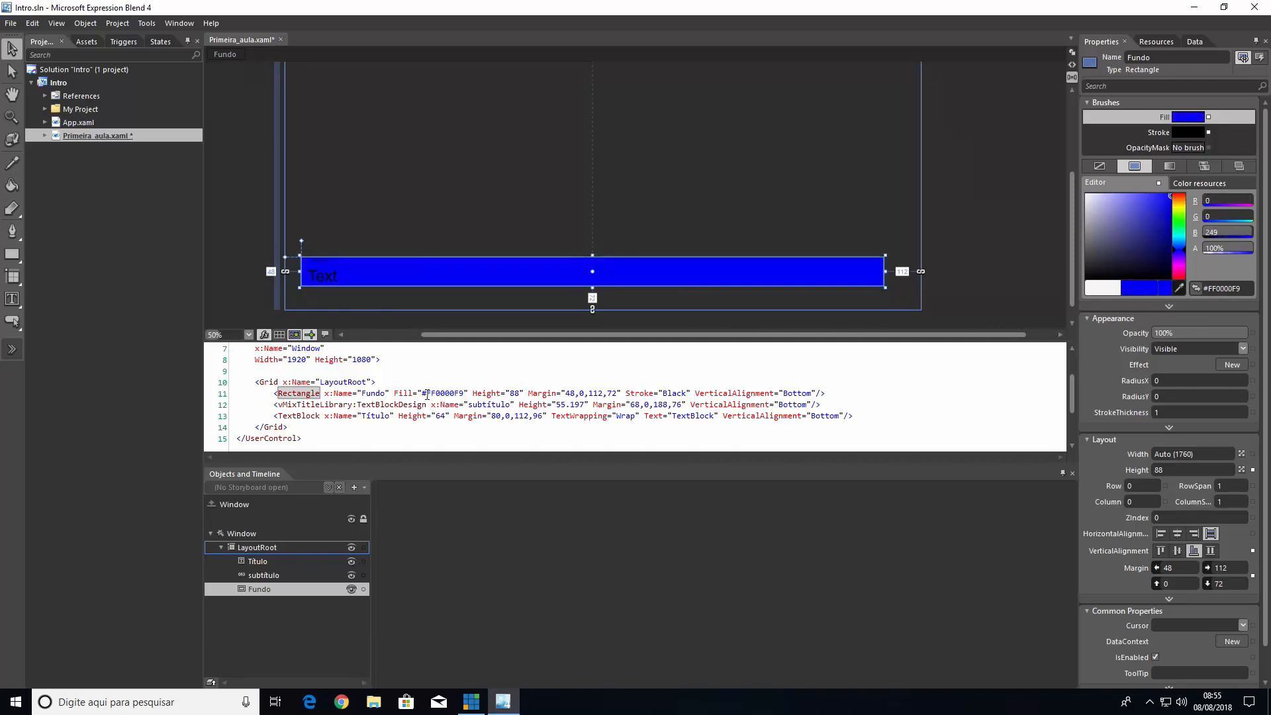
left_click_drag(423, 394, 461, 392)
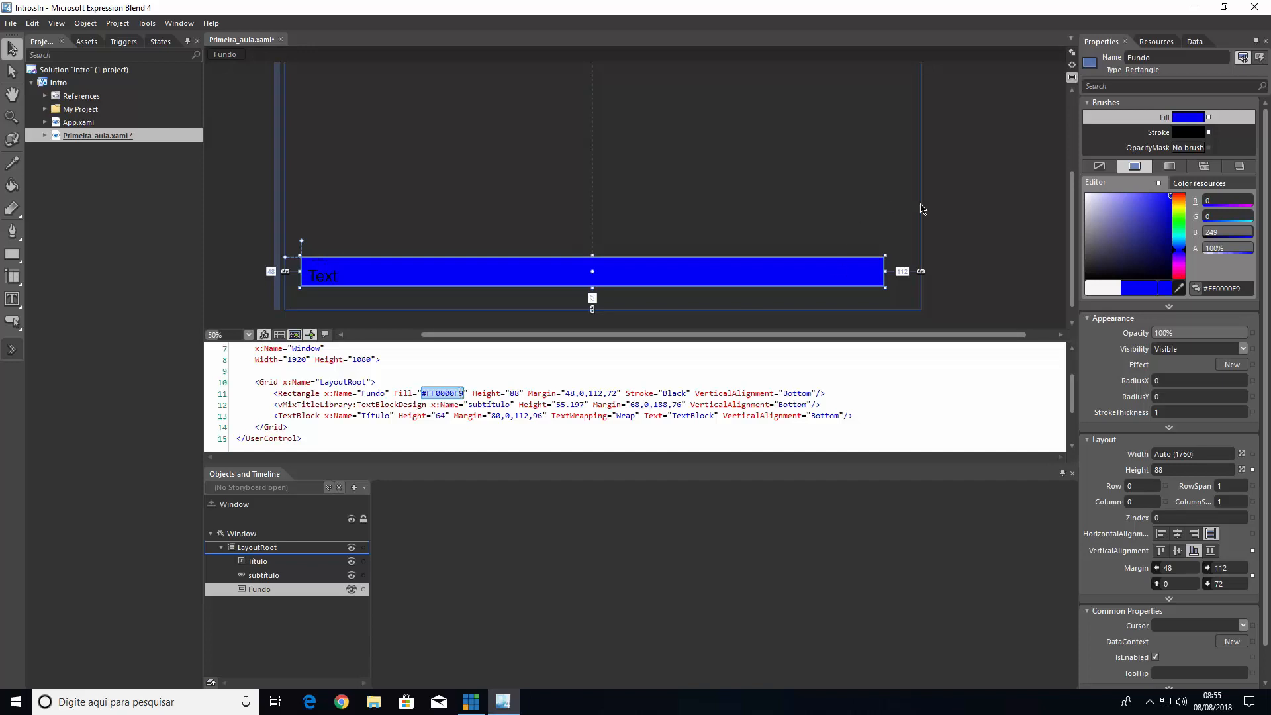
left_click(428, 395)
left_click_drag(432, 388, 428, 391)
type("F0")
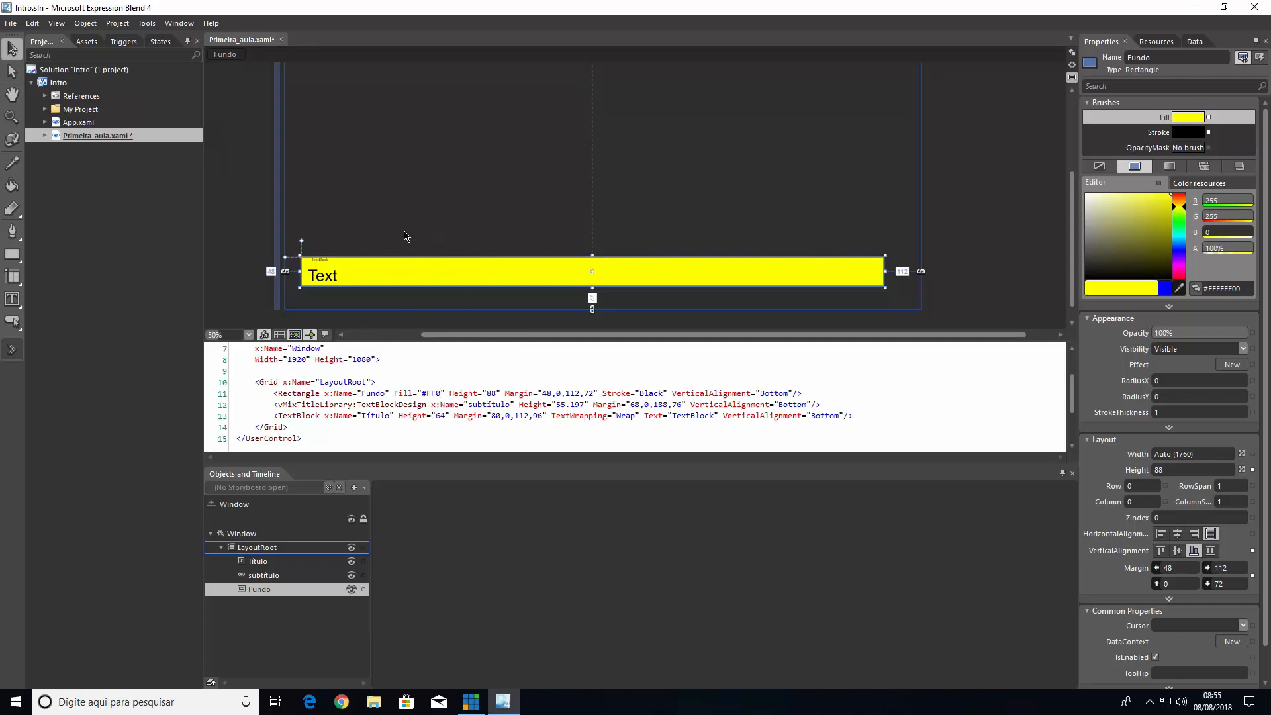
left_click(630, 224)
left_click(872, 283)
left_click(768, 201)
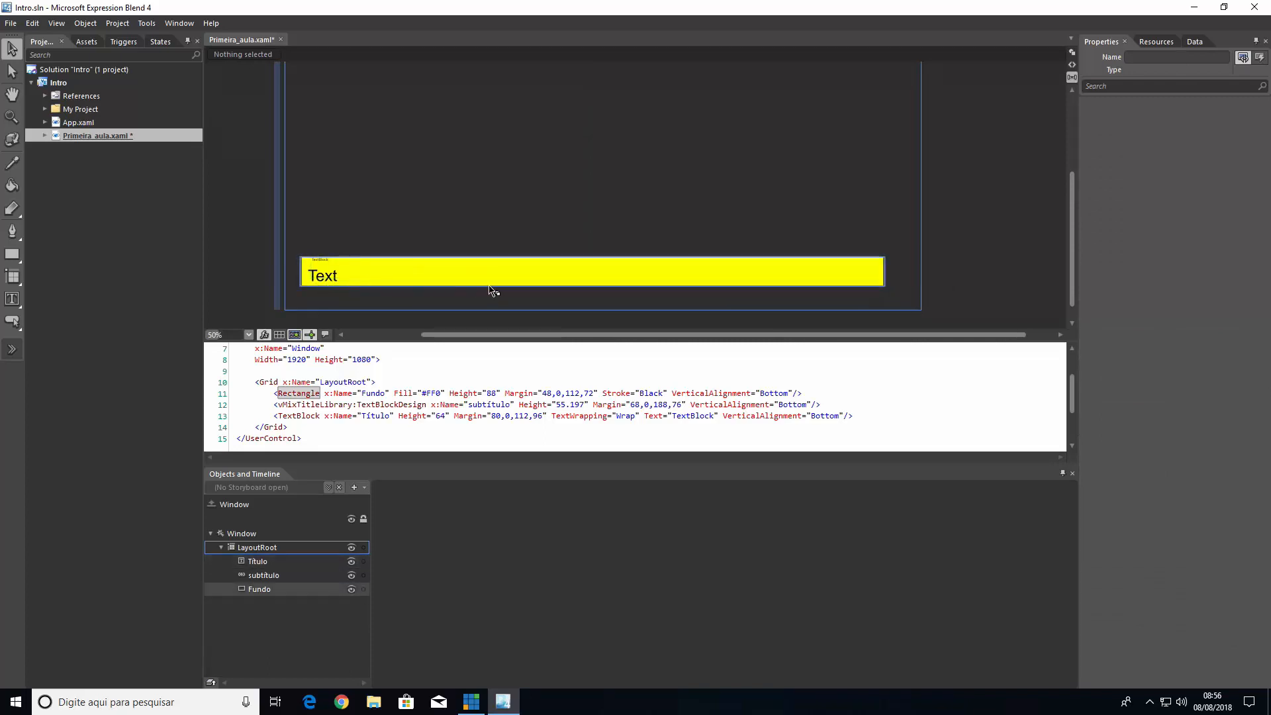
Apply a black-to-white gradient brush to the Fundo rectangle's fill and examine its GradientStop tags in the XAML code
left_click(876, 289)
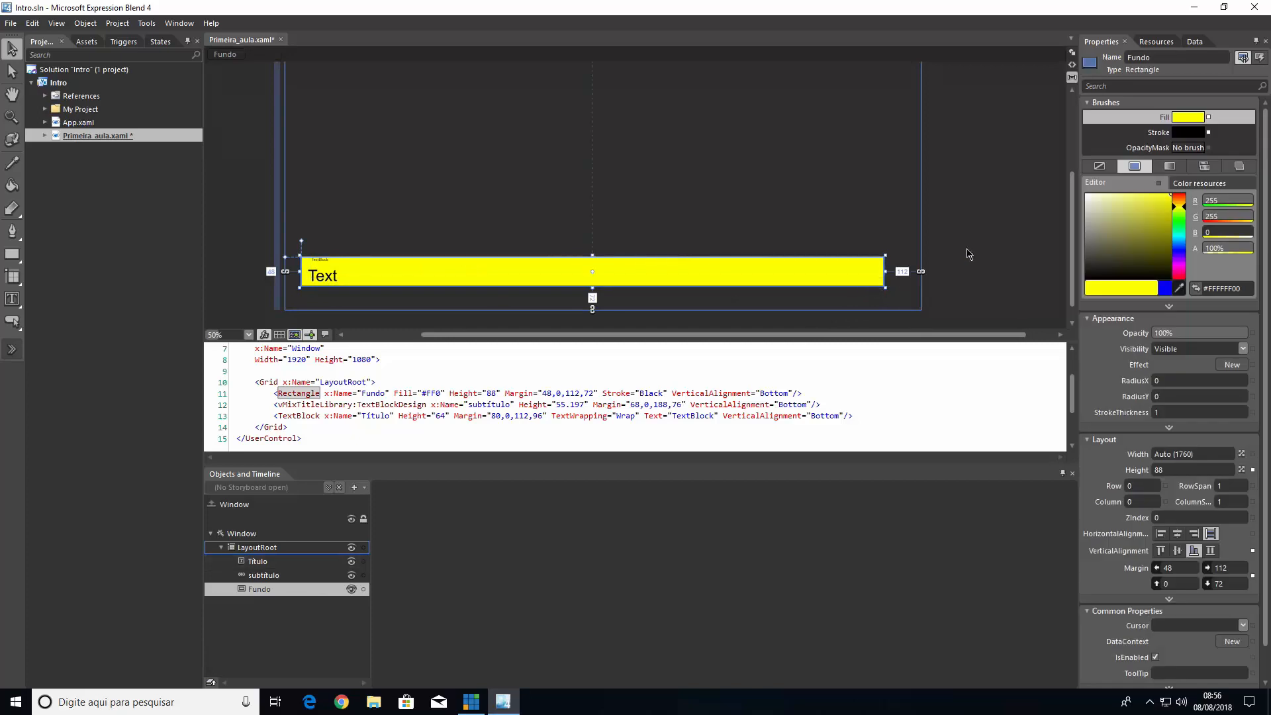
left_click(1147, 131)
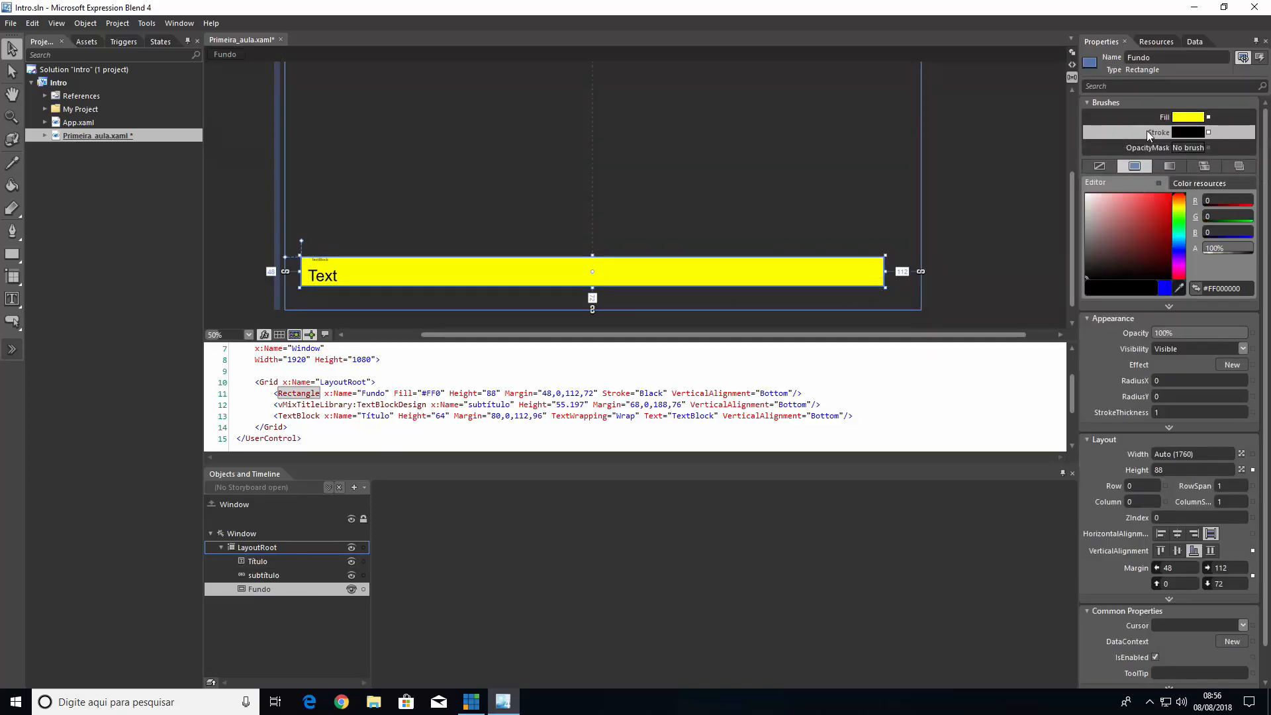
left_click(1146, 122)
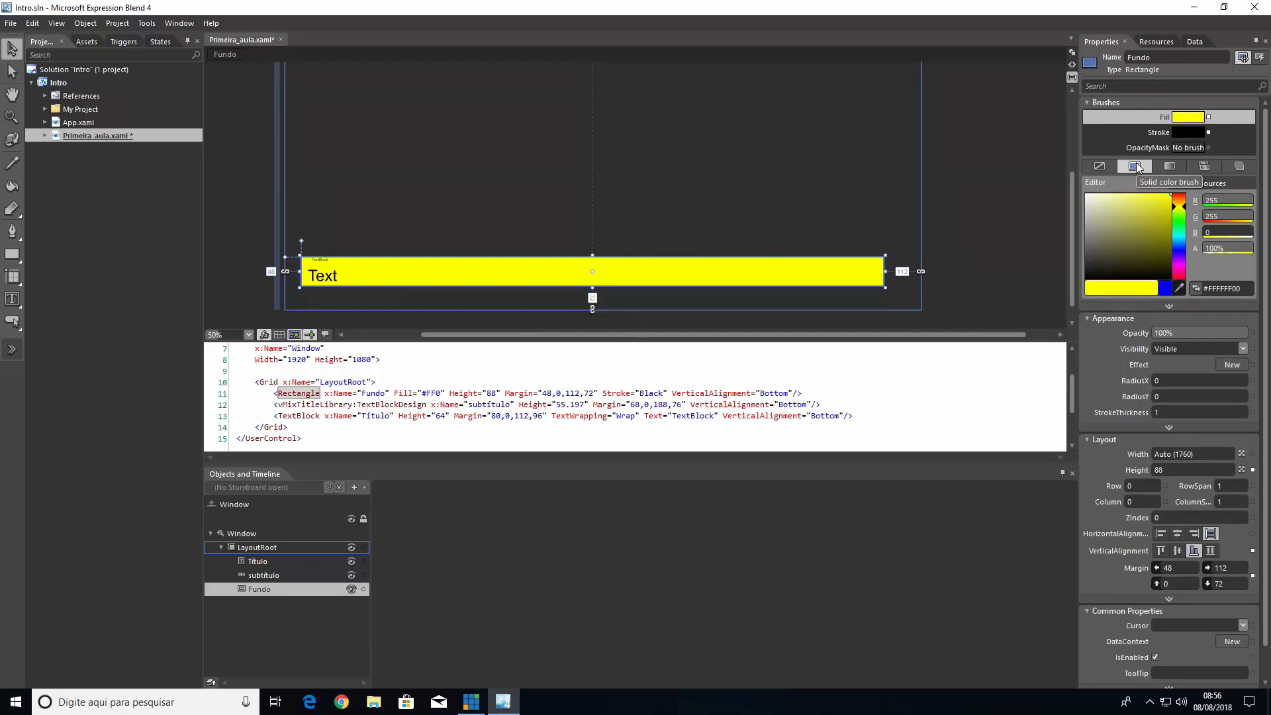
left_click(1170, 166)
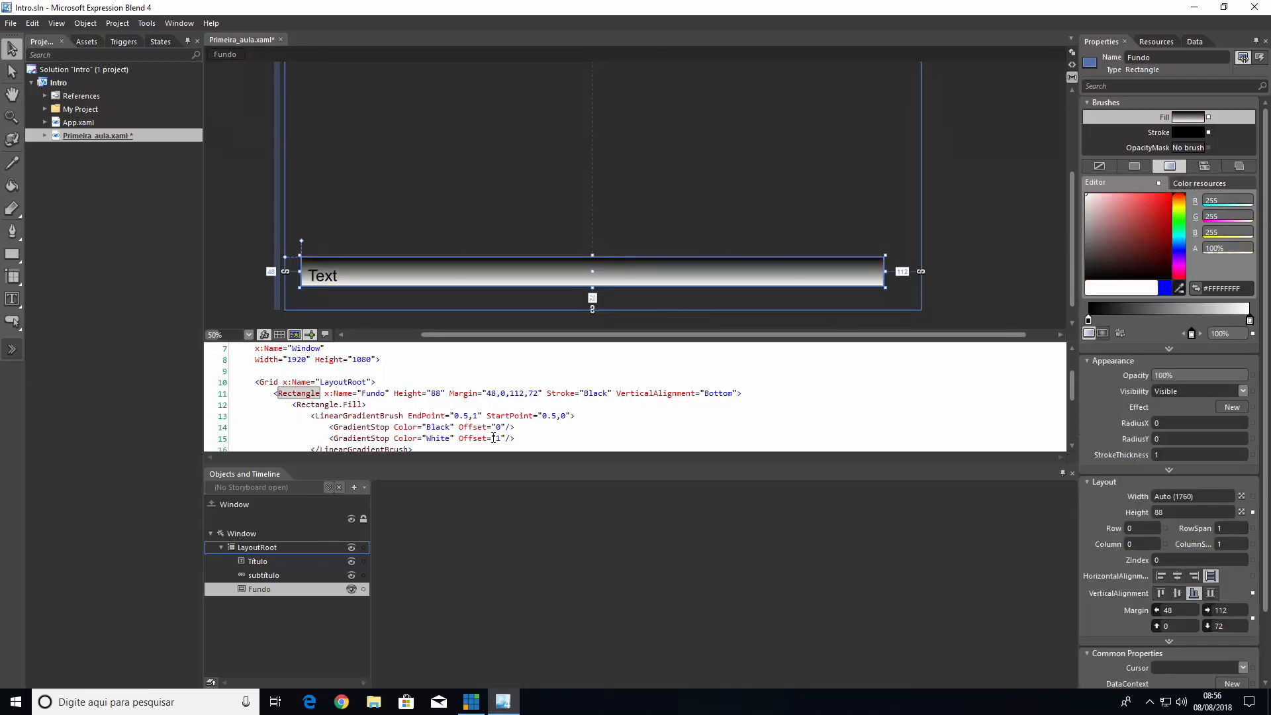
scroll(411, 426, "down", 2)
scroll(407, 424, "up", 2)
left_click_drag(349, 427, 443, 430)
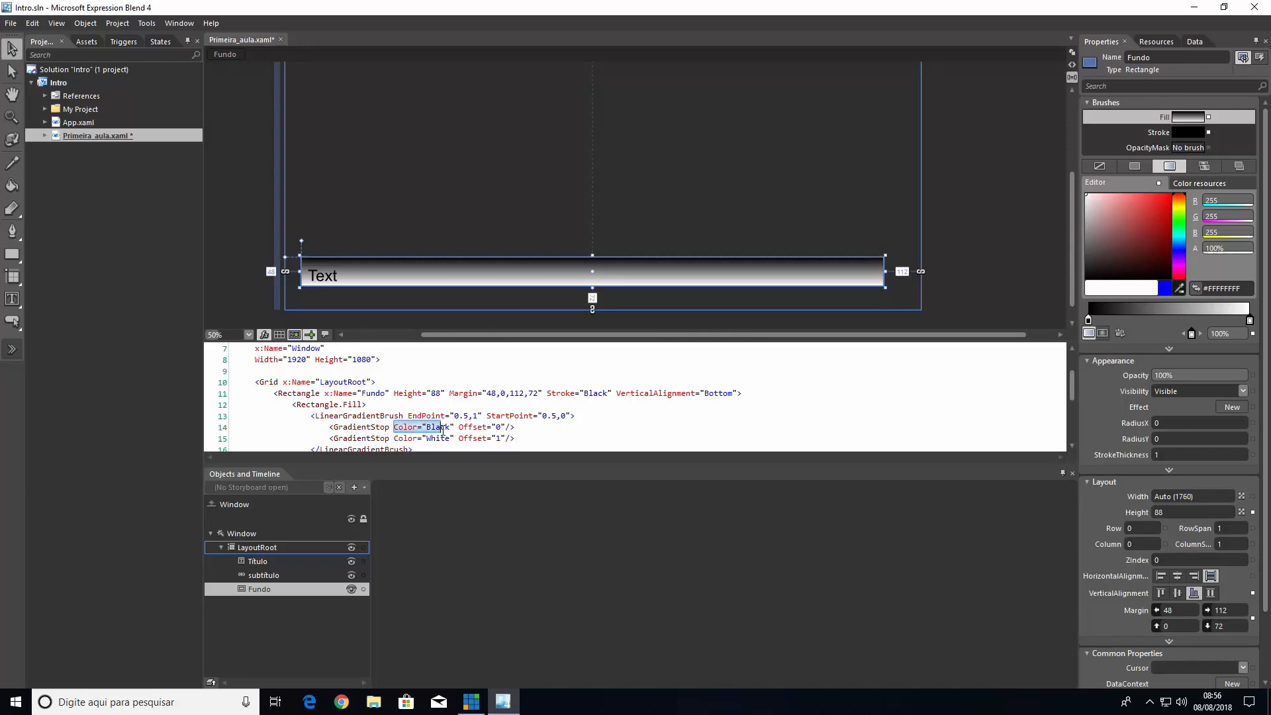
left_click_drag(366, 438, 381, 439)
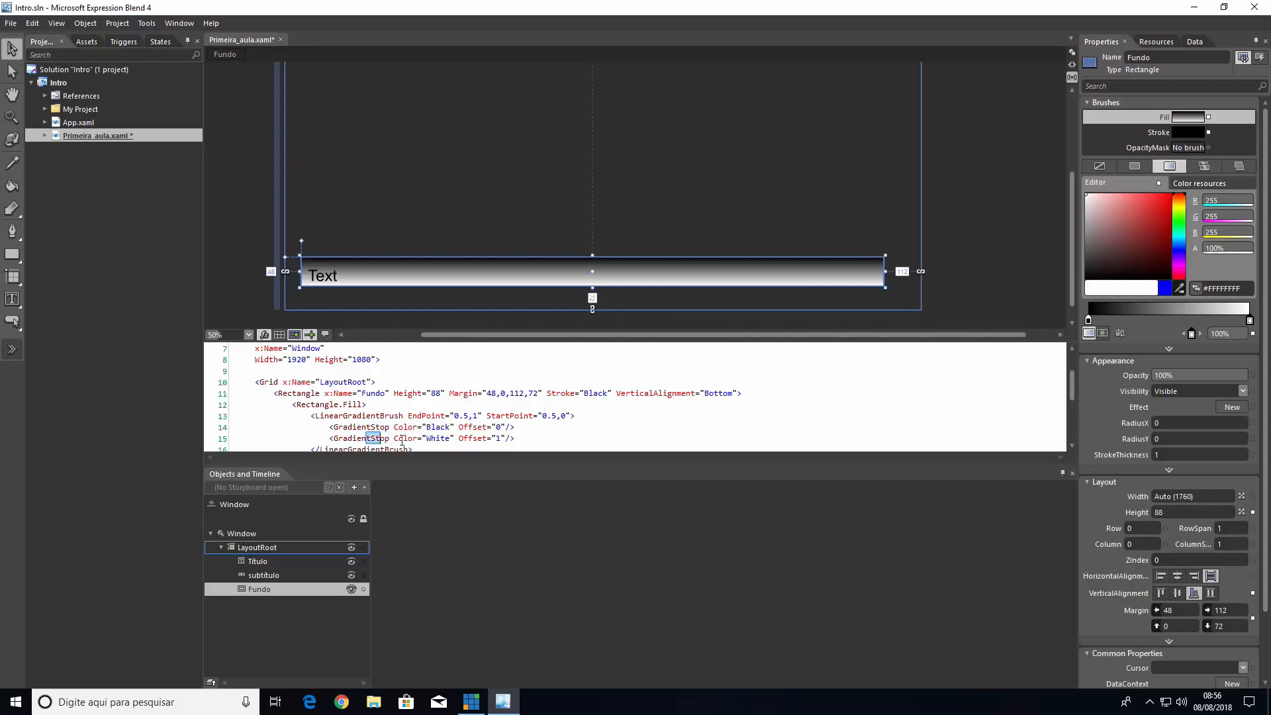
left_click(427, 438)
Change the white gradient stop of the Fundo fill to red #FFFF0000
left_click_drag(1123, 209, 1186, 185)
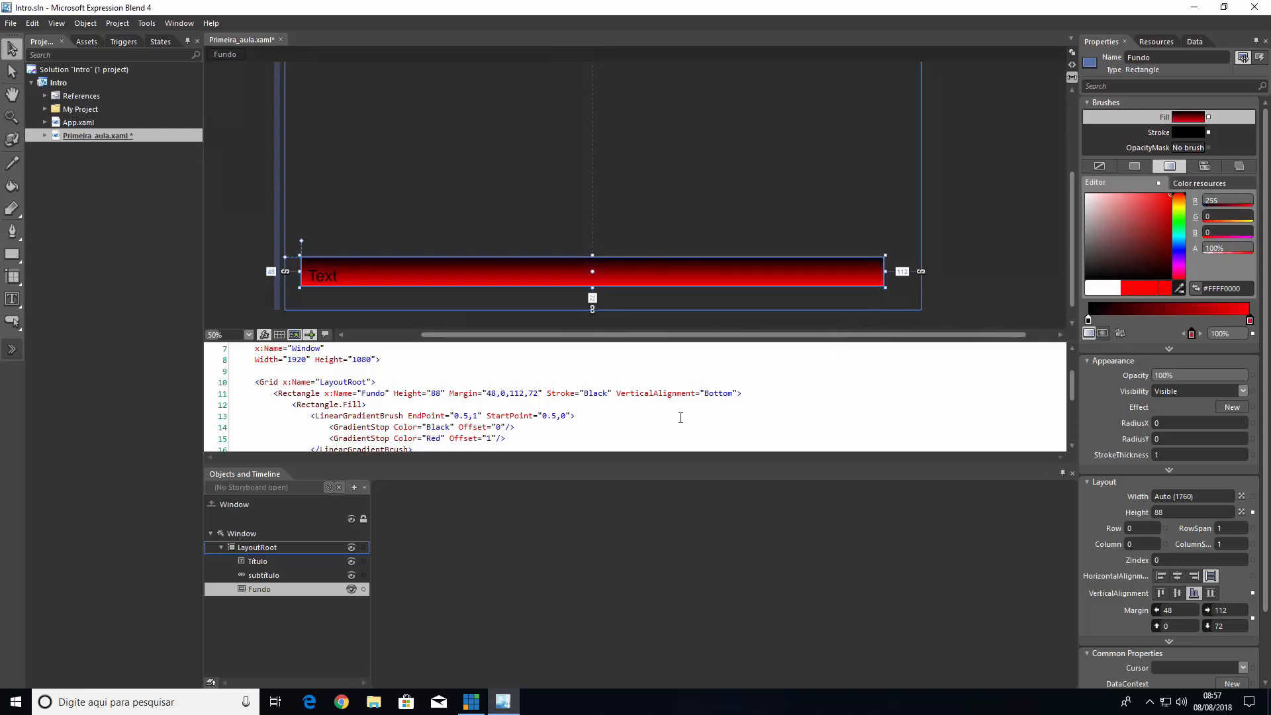
left_click(428, 439)
left_click(369, 215)
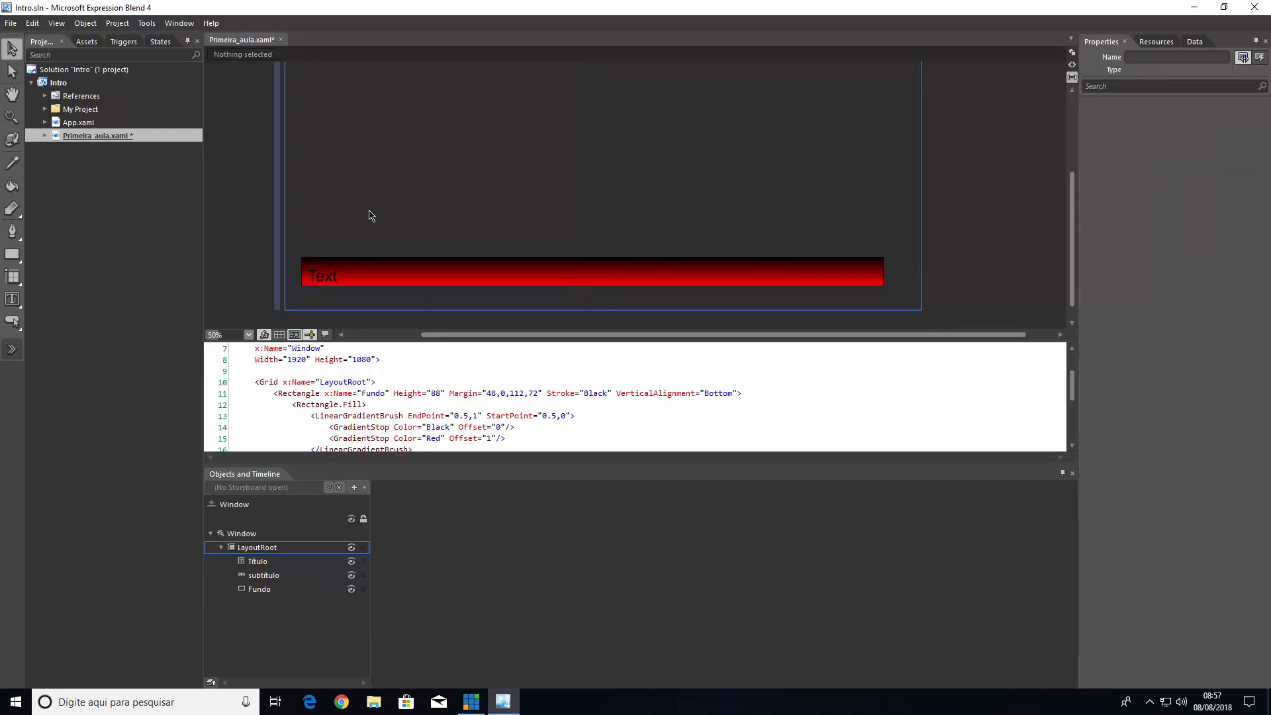
Expand the Fundo rectangle's advanced appearance properties and set its stroke thickness to 8
left_click(617, 286)
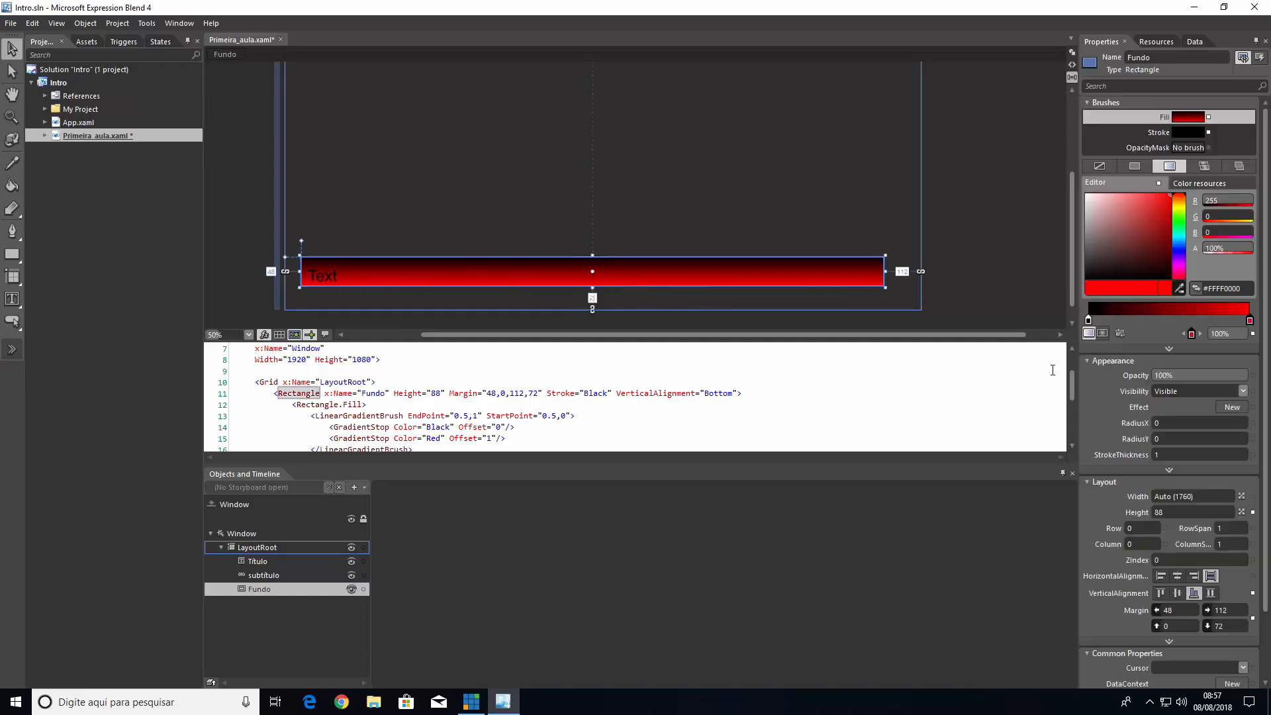
left_click(1170, 470)
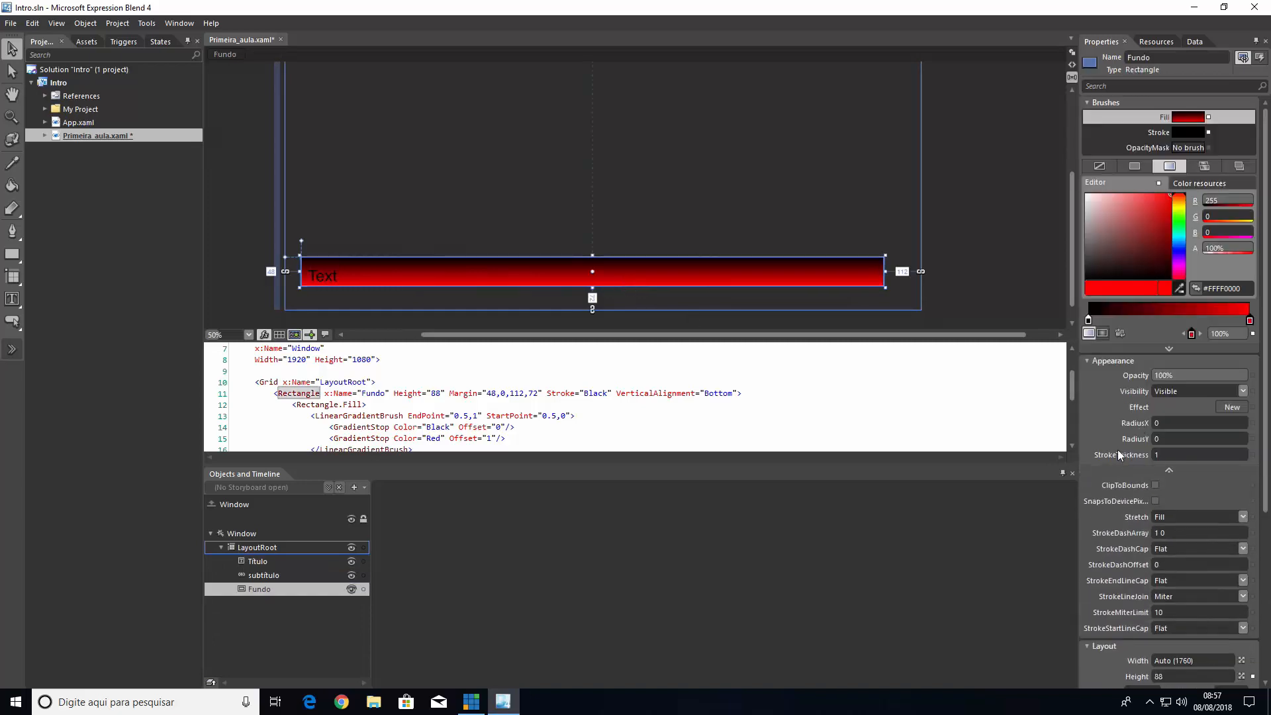
left_click_drag(1160, 454, 1168, 453)
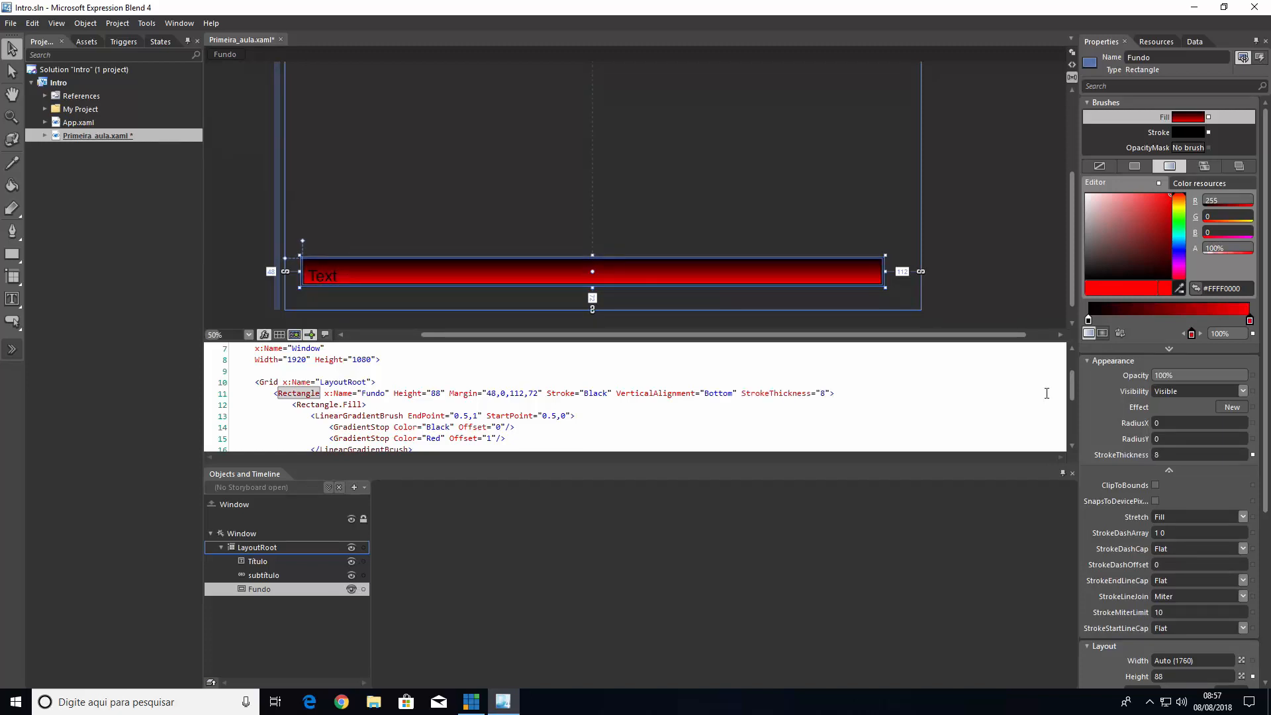
left_click(902, 225)
Examine the Fundo rectangle's StrokeThickness attribute in a temporarily enlarged XAML code view
left_click(882, 286)
scroll(445, 400, "down", 2)
scroll(443, 402, "up", 2)
left_click_drag(587, 340, 585, 271)
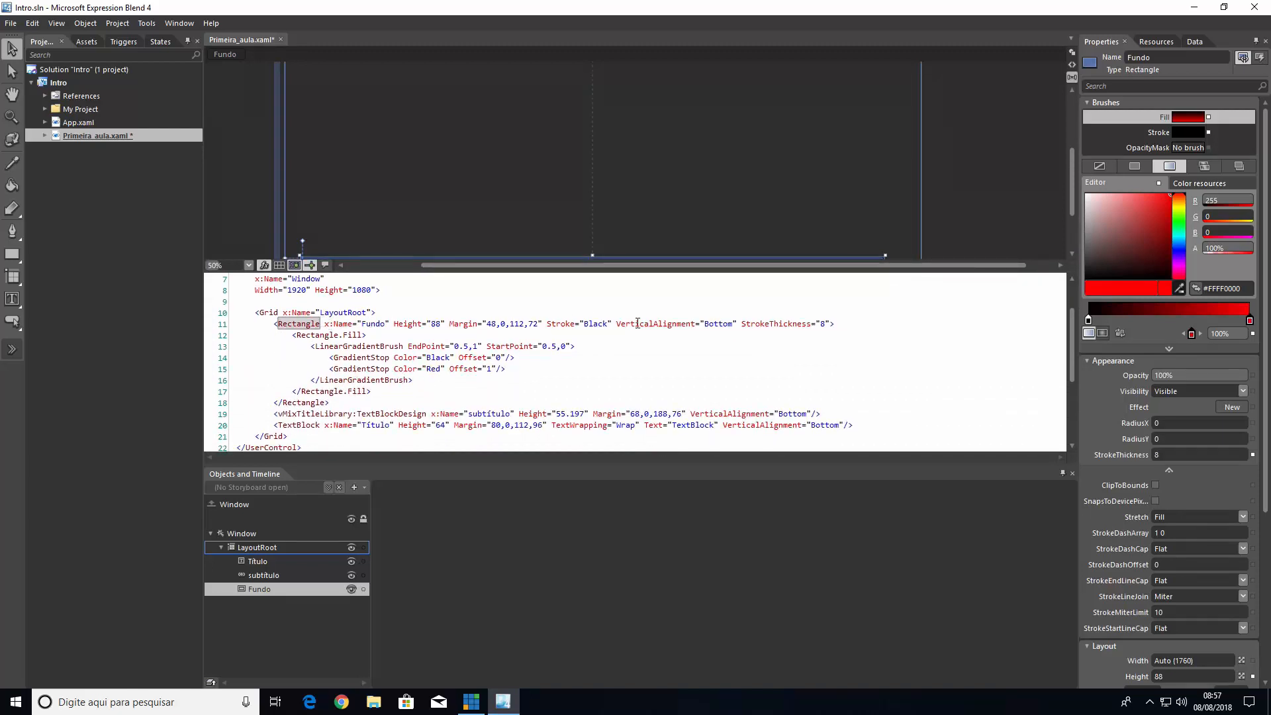
left_click_drag(758, 325, 813, 325)
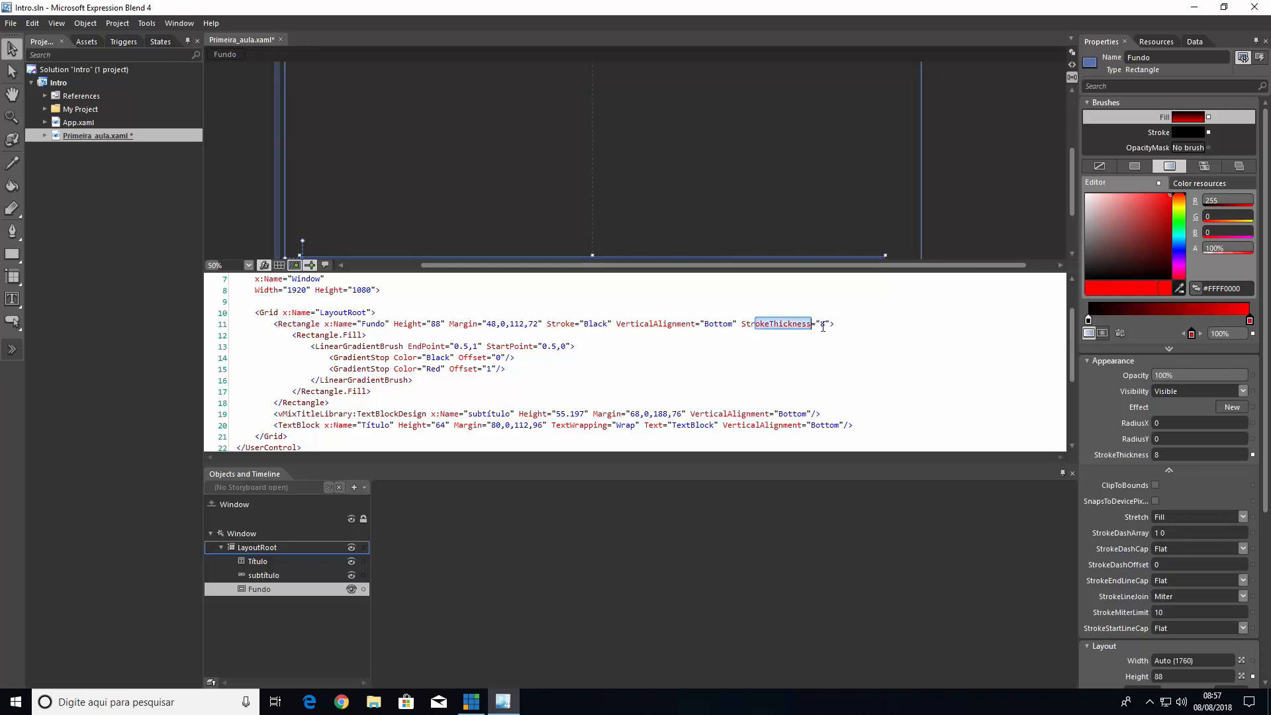
left_click(821, 324)
left_click_drag(781, 271, 778, 342)
left_click(951, 240)
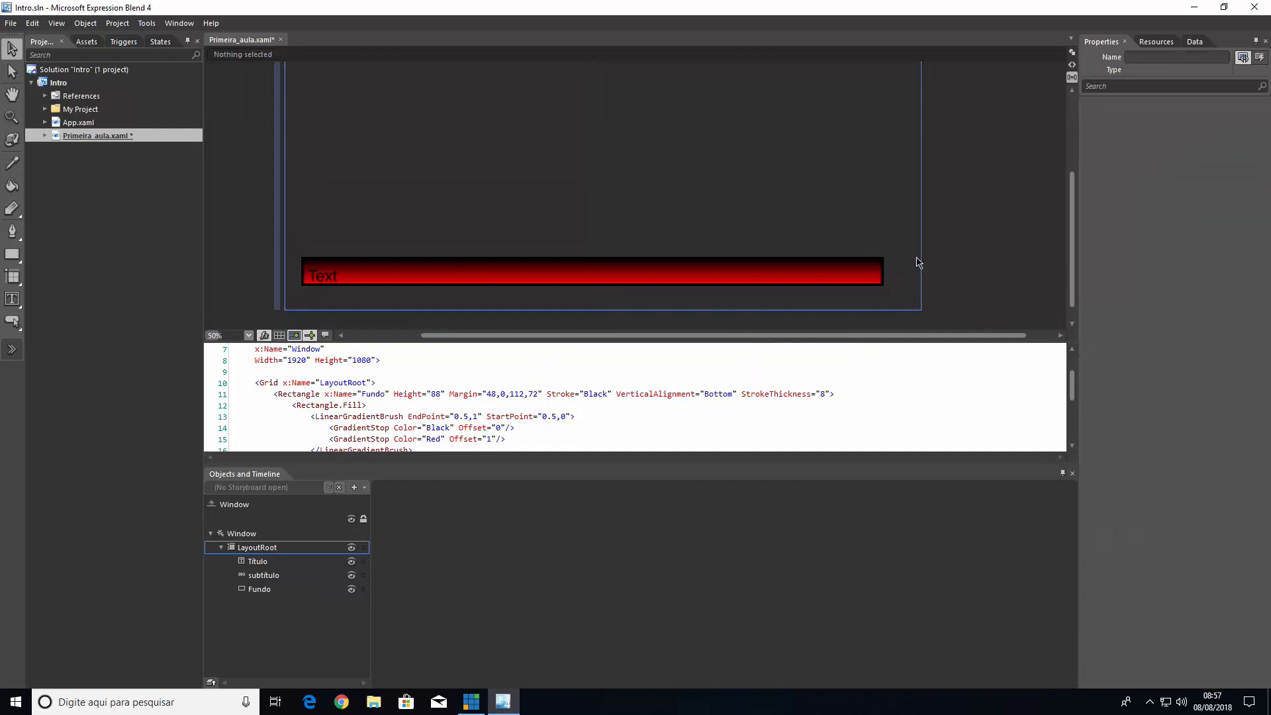
Apply a black-to-white gradient brush to the Fundo rectangle's stroke
left_click(883, 278)
left_click(947, 278)
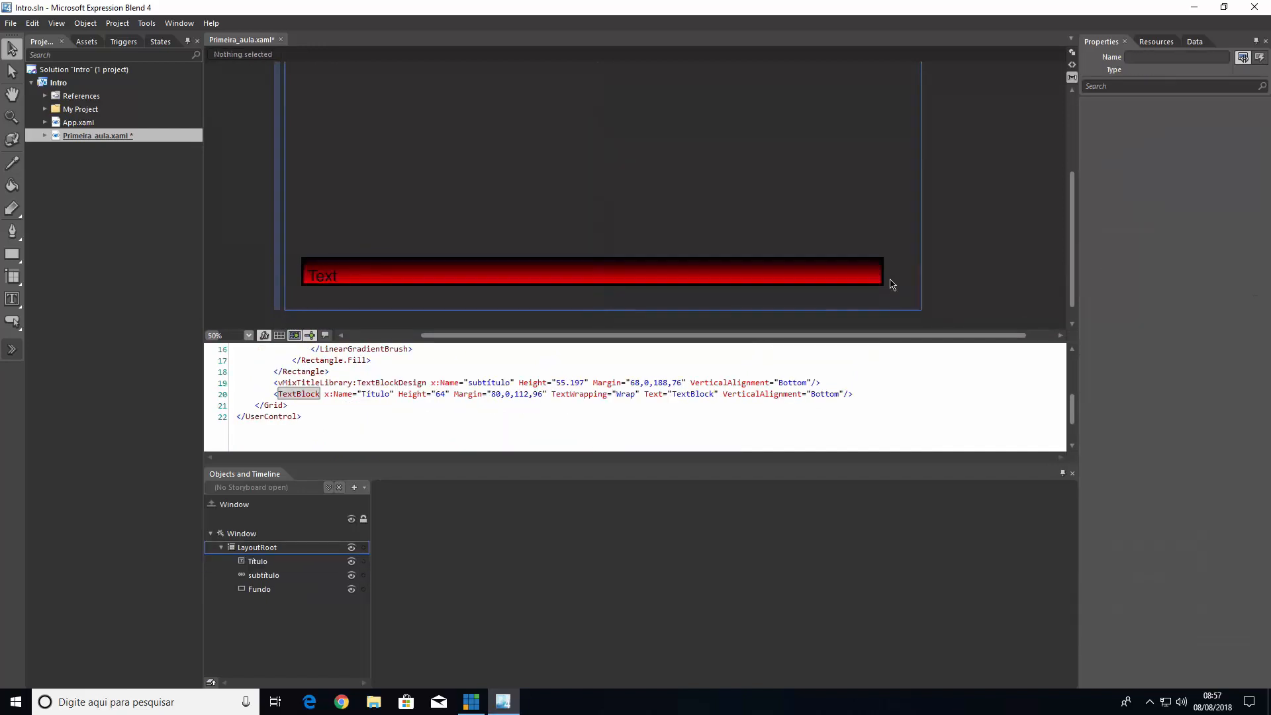
left_click(880, 286)
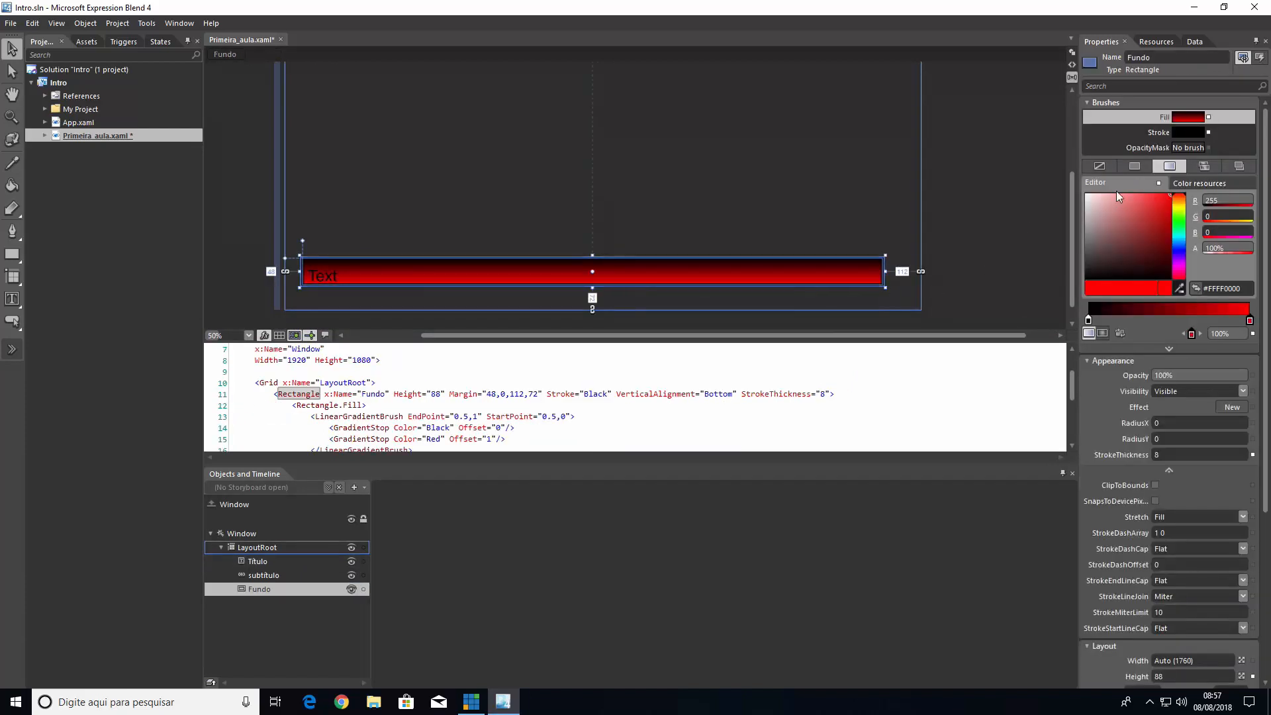
left_click(1147, 135)
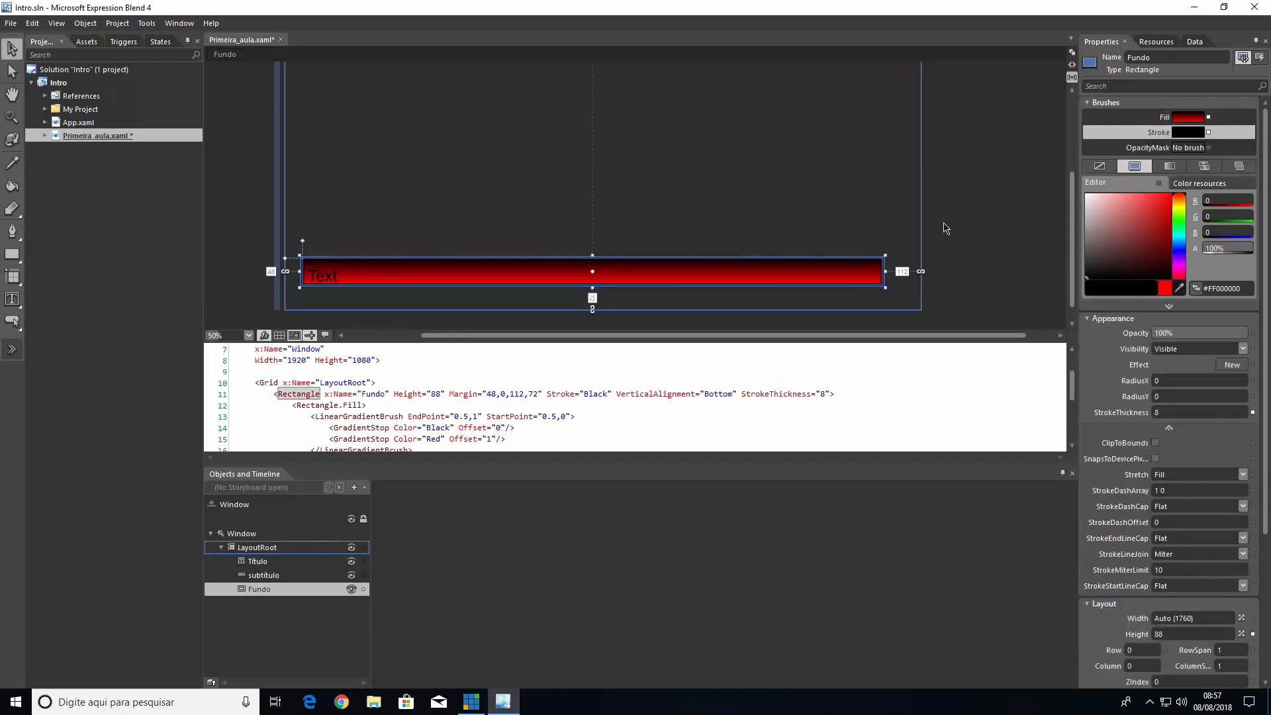
left_click(1169, 168)
left_click(865, 174)
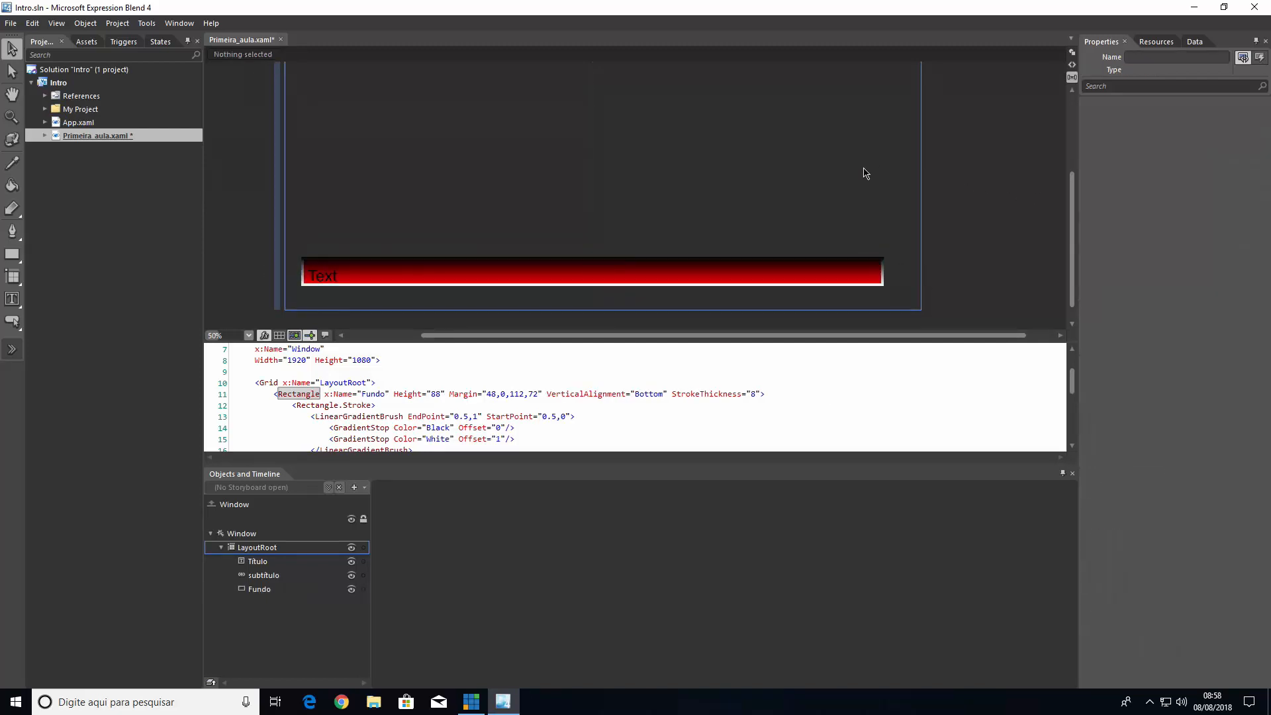
Change the black gradient stop of the Fundo rectangle's stroke to #FF291717
left_click(882, 286)
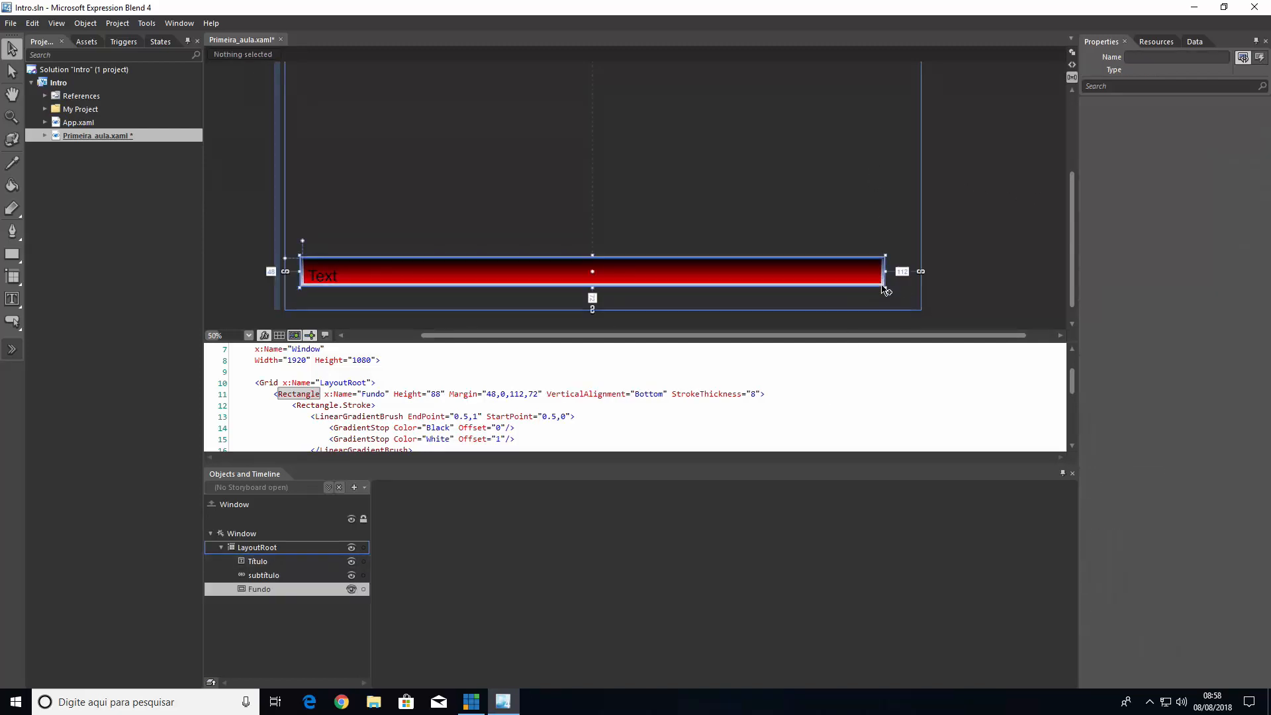
left_click(1087, 321)
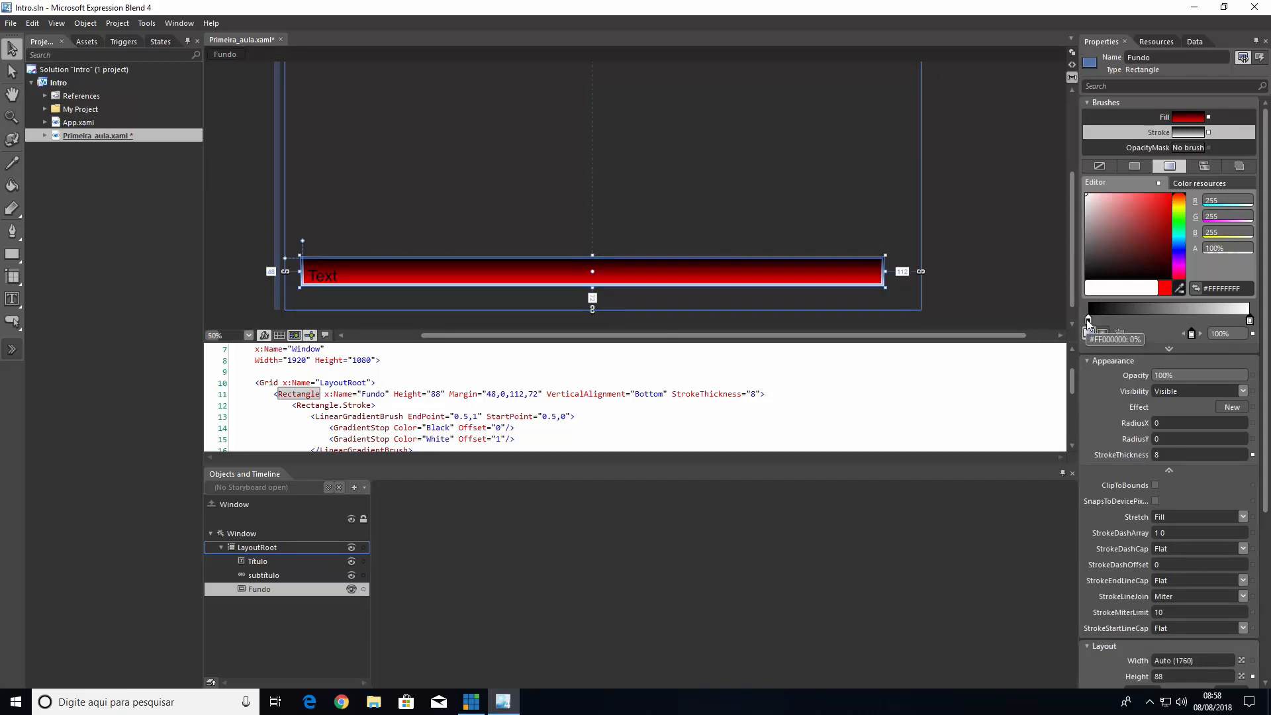
left_click(1134, 228)
mouse_move(1133, 228)
left_mouse_down()
mouse_move(1091, 244)
mouse_move(1082, 267)
mouse_move(1123, 264)
left_mouse_up()
left_click(955, 229)
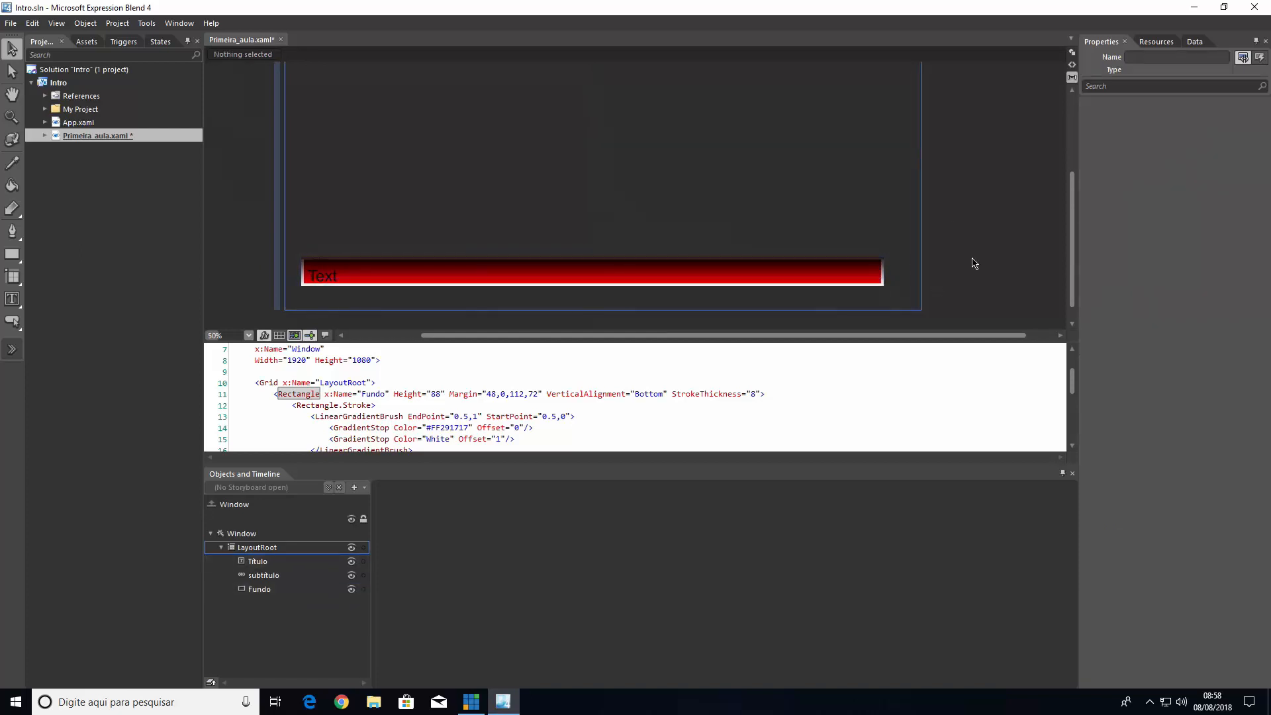
Change the white gradient stop of the Fundo rectangle's stroke to #FFFF8C8C
left_click(881, 290)
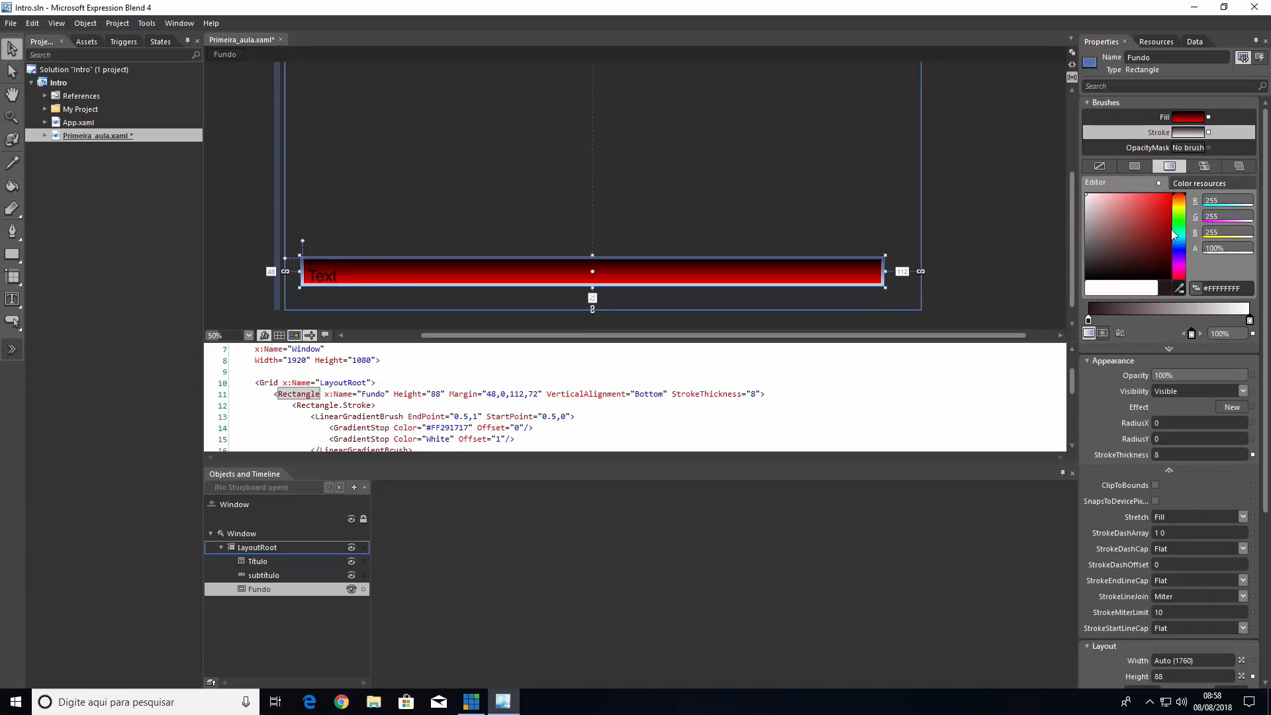
mouse_move(1170, 229)
left_mouse_down()
mouse_move(1186, 184)
mouse_move(1124, 184)
left_mouse_up()
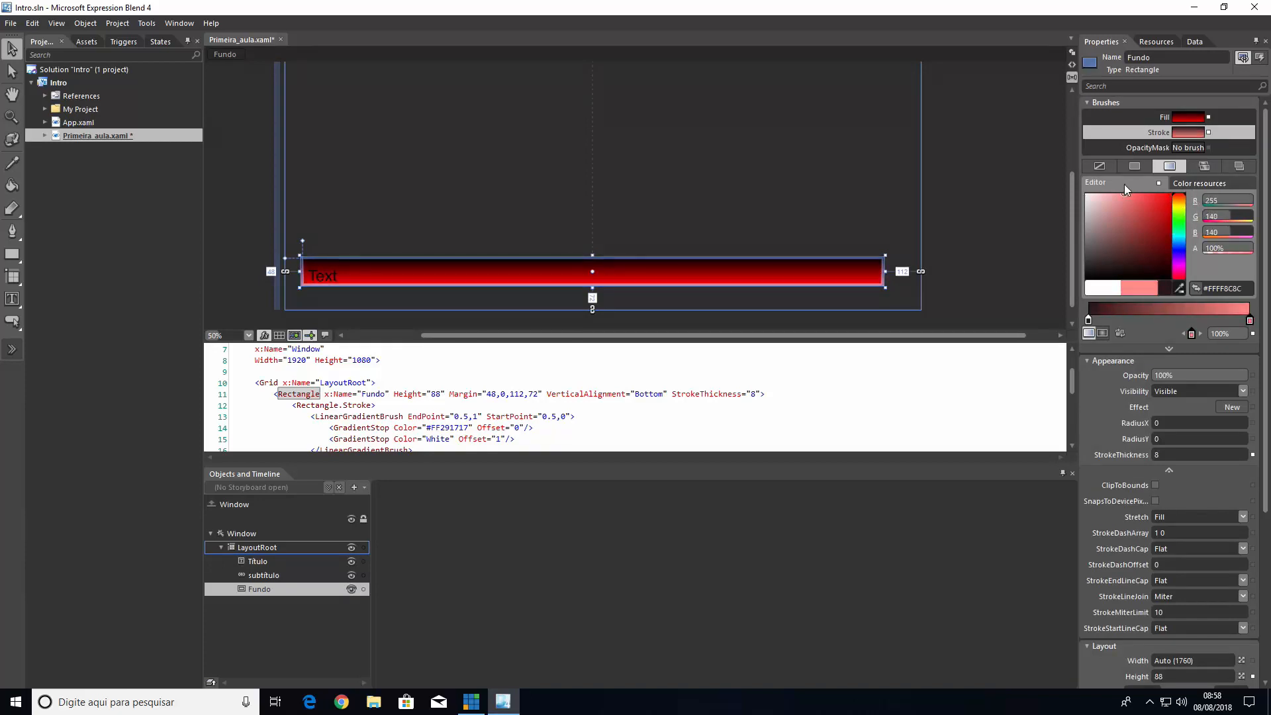
left_click(972, 191)
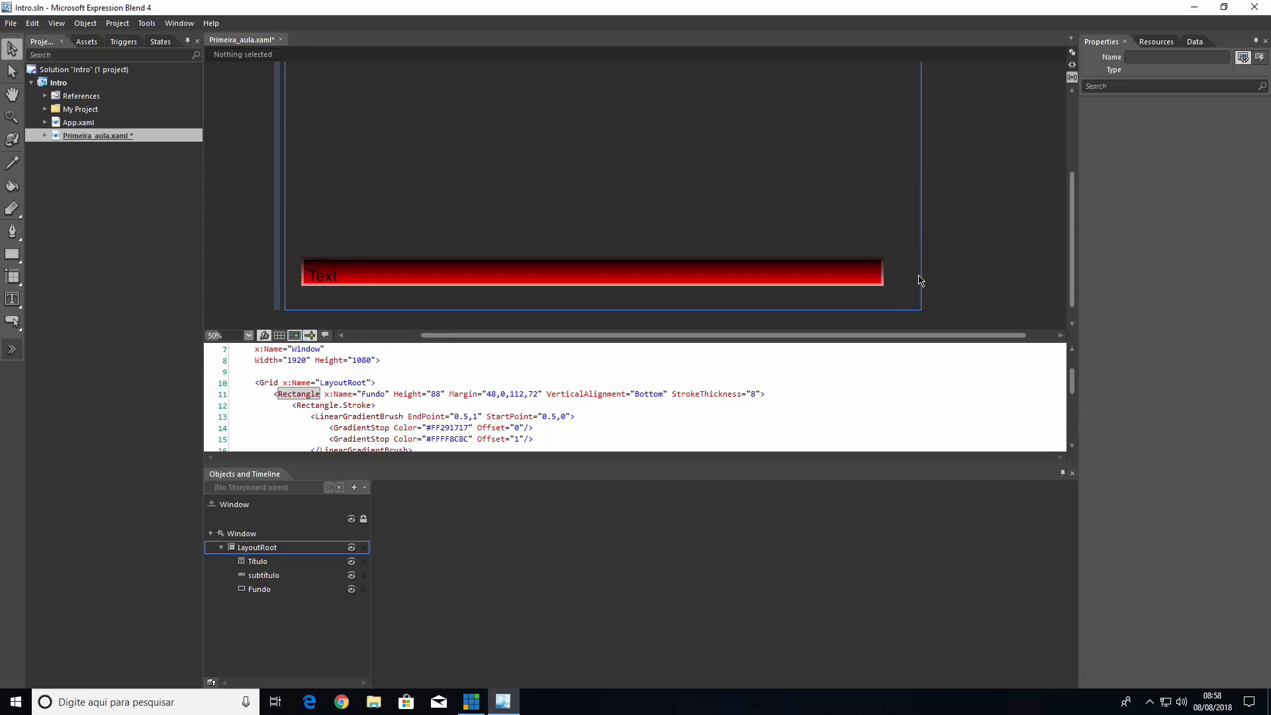
Examine the gradient brush and GradientStop tags inside Rectangle.Stroke and Rectangle.Fill in the Fundo rectangle's XAML code
left_click(886, 281)
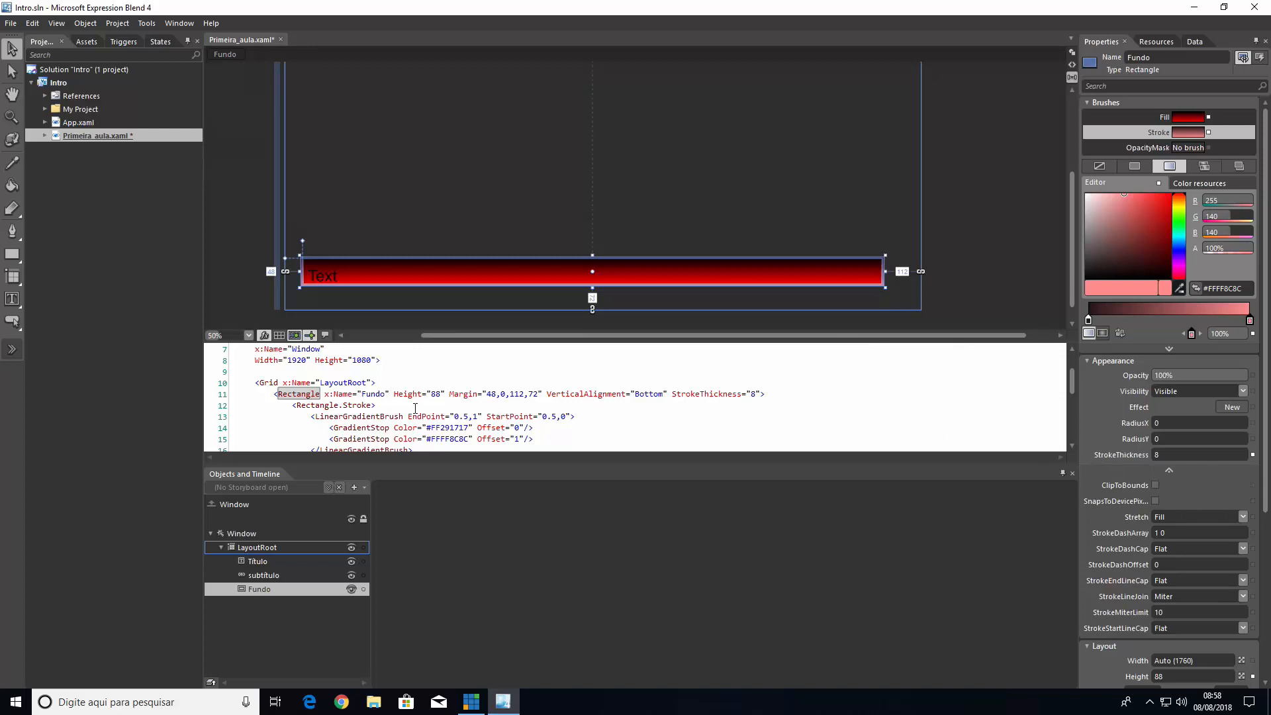
left_click(389, 417)
scroll(389, 417, "down", 2)
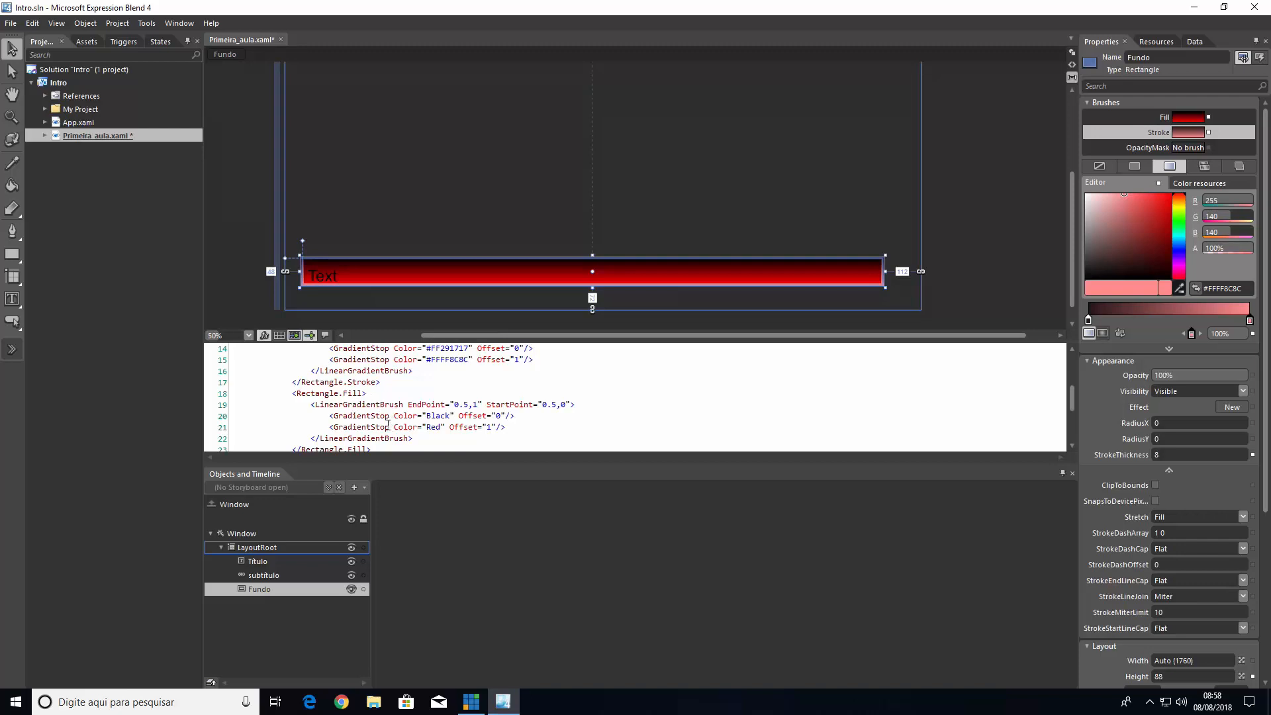
left_click_drag(388, 427, 380, 417)
scroll(375, 403, "up", 2)
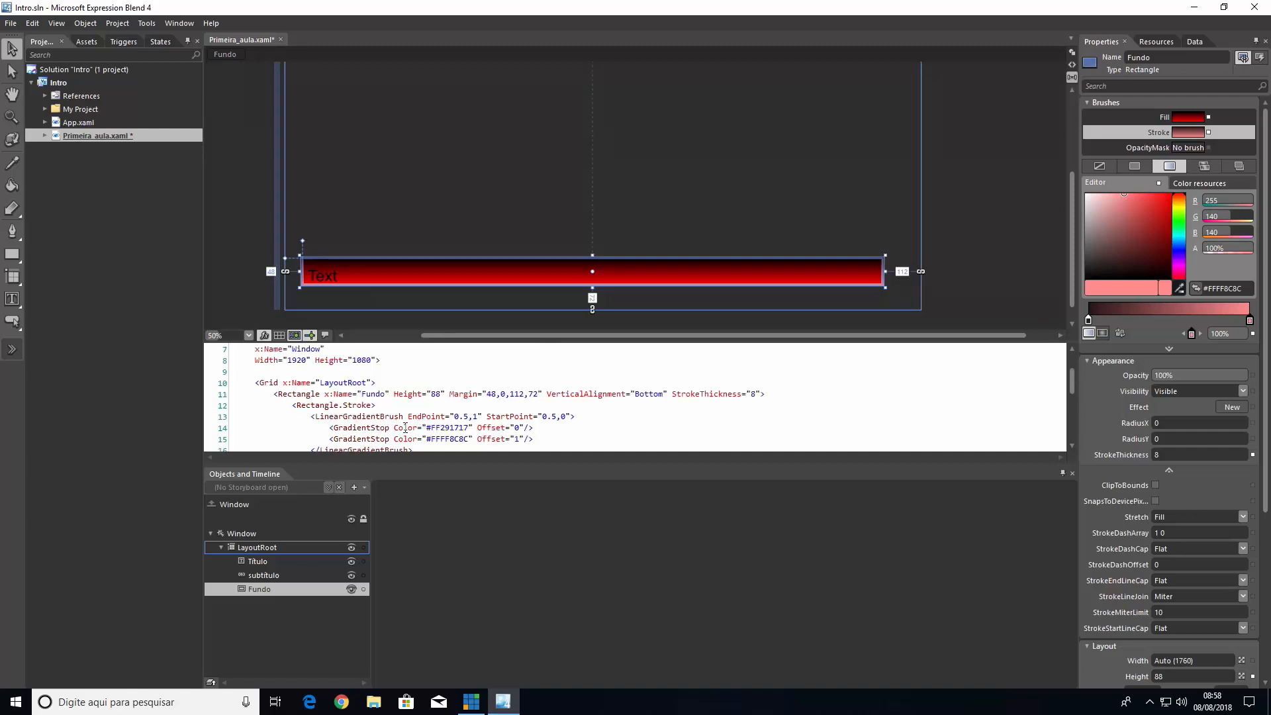
left_click_drag(390, 439, 405, 439)
scroll(405, 439, "down", 2)
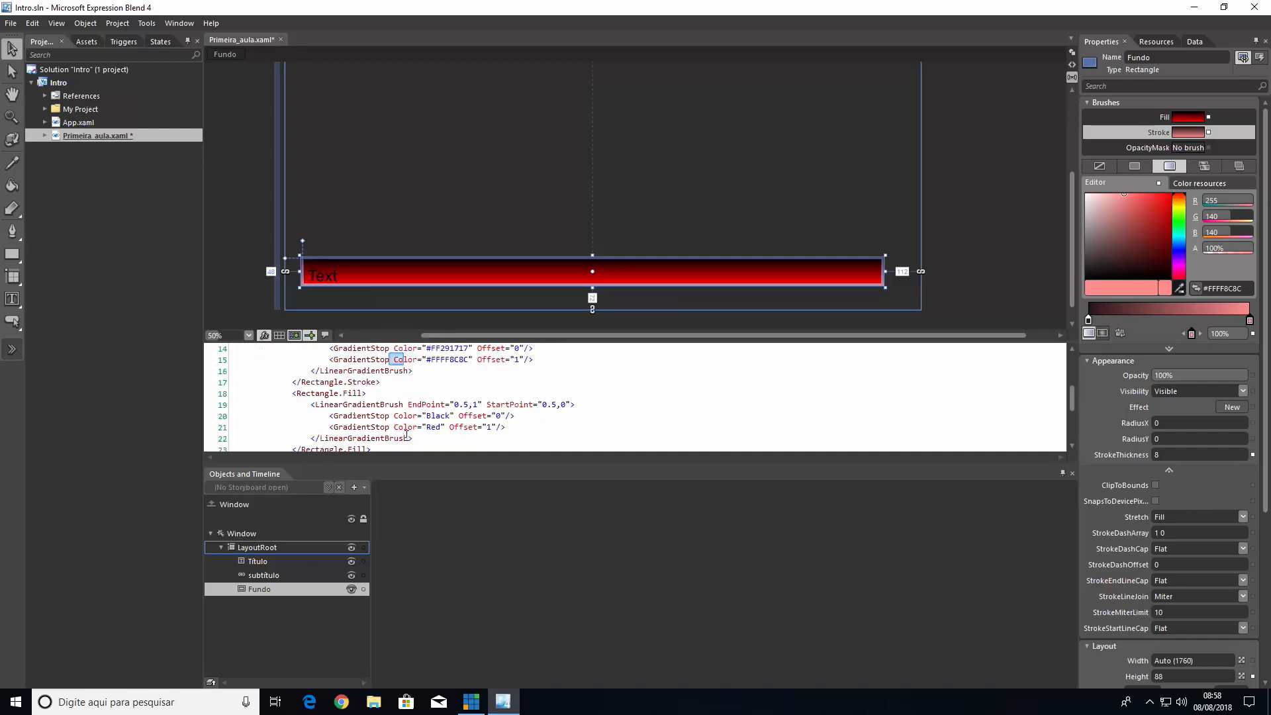
scroll(405, 438, "up", 2)
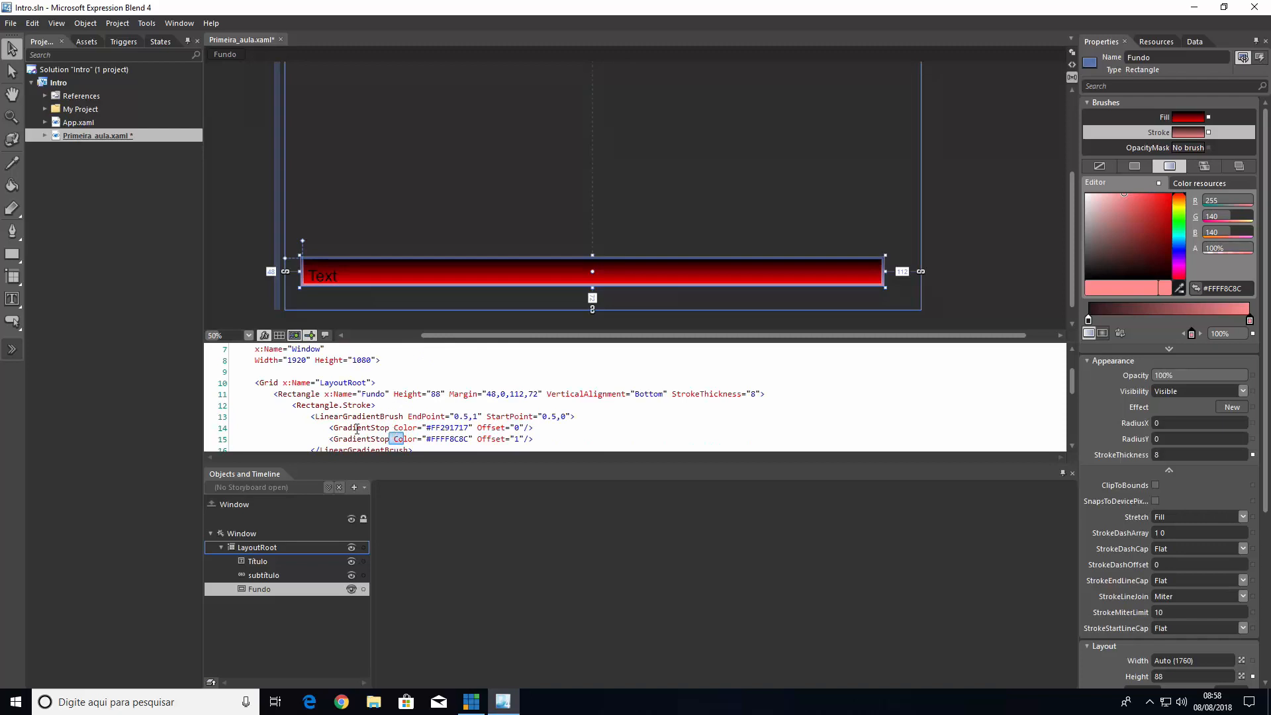
left_click_drag(357, 427, 383, 427)
left_click(393, 428)
left_click_drag(362, 439, 367, 417)
left_click_drag(329, 405, 362, 404)
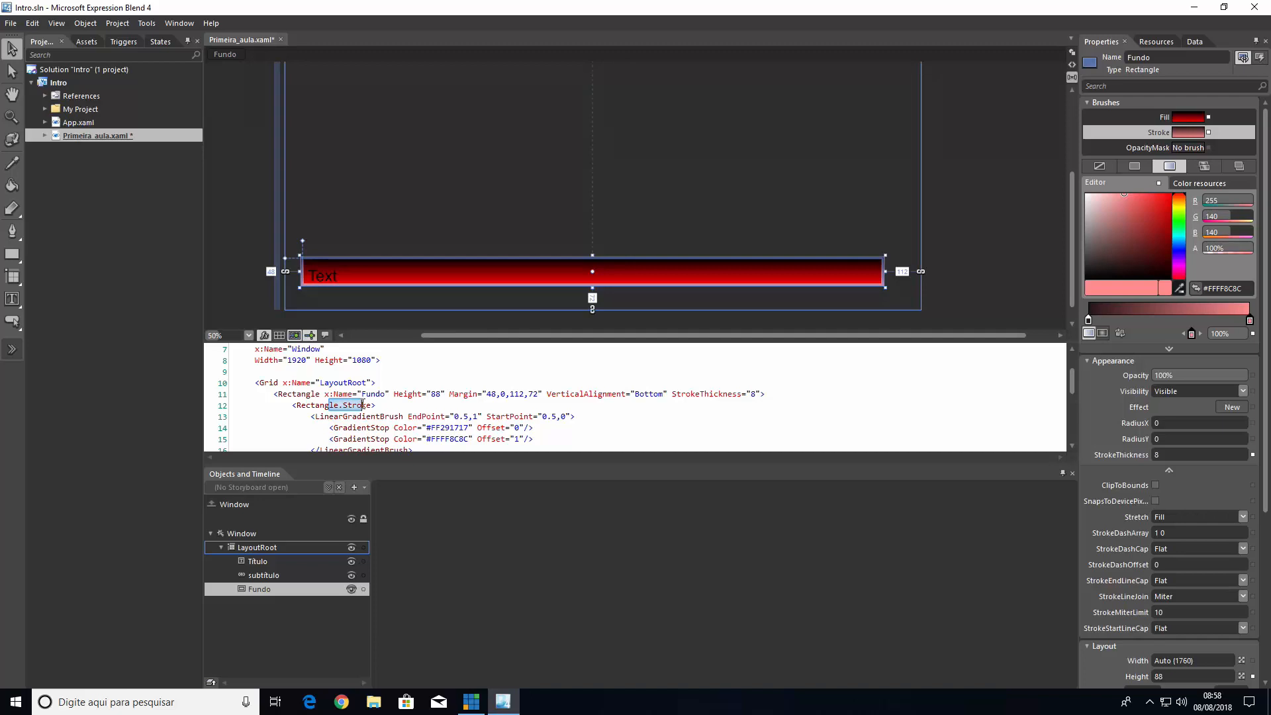
left_click(324, 406)
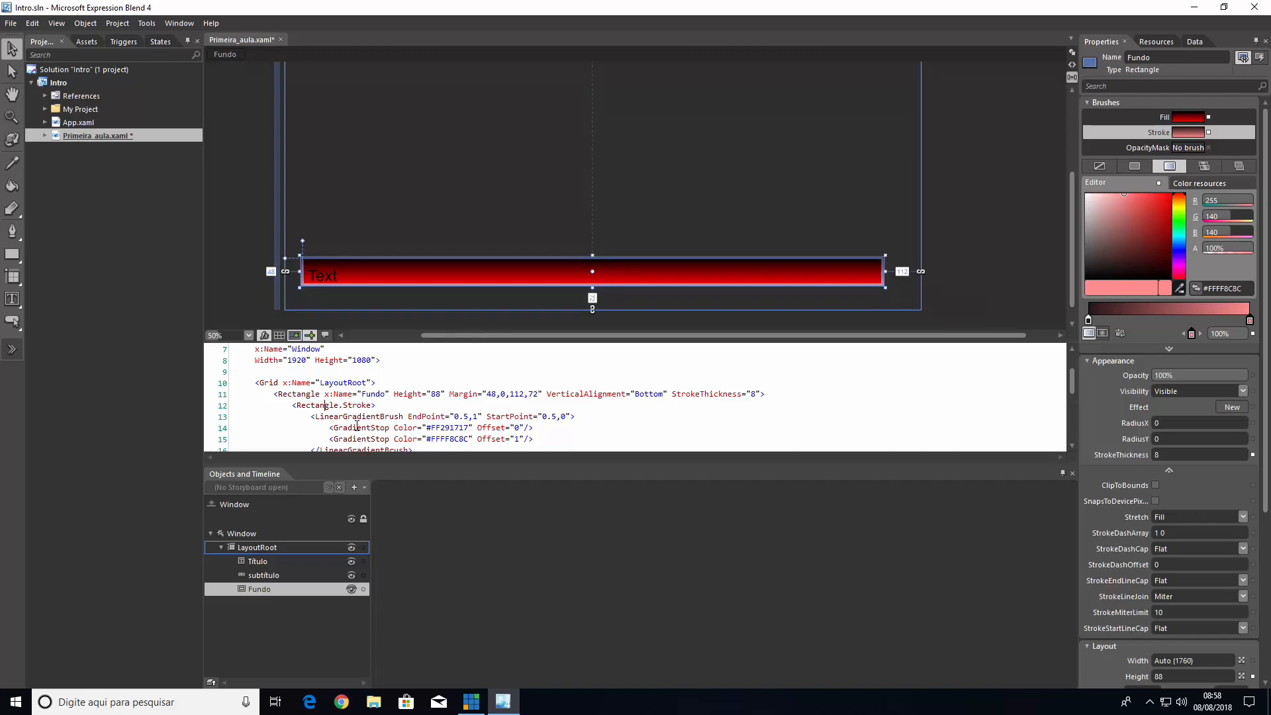
Add a DropShadowEffect to the Fundo rectangle's appearance
left_click(1172, 468)
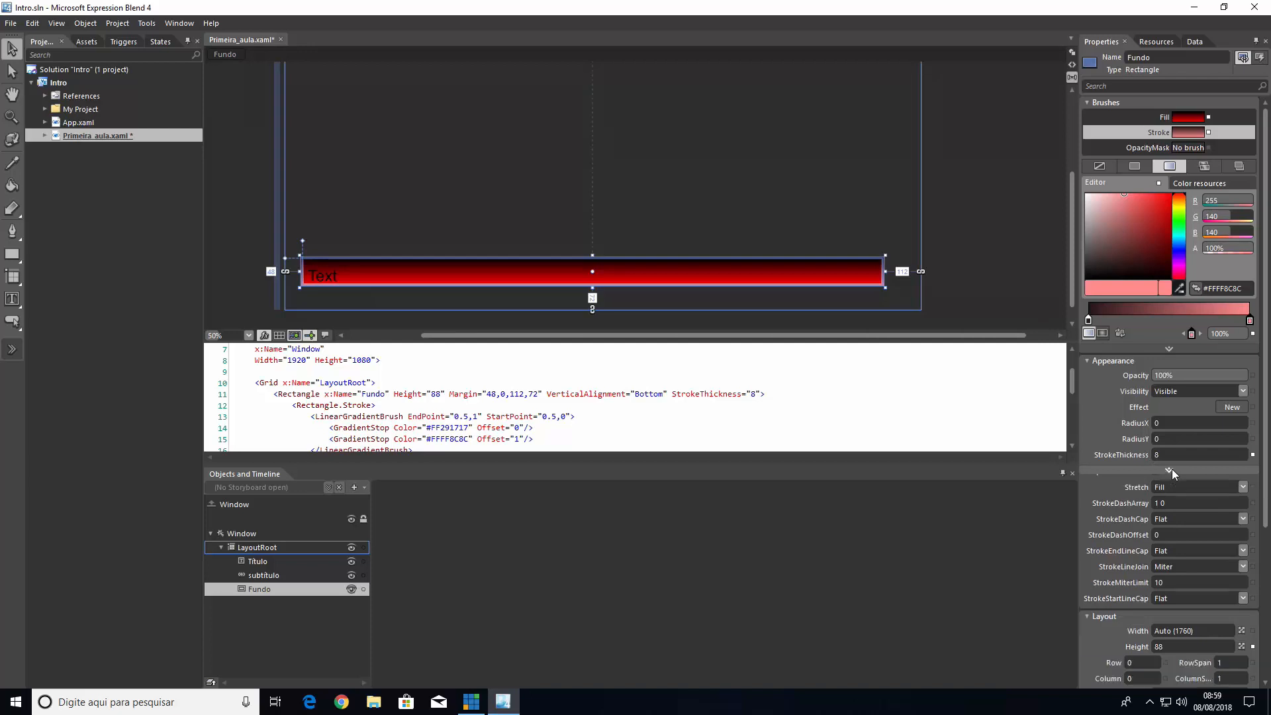
left_click(1171, 468)
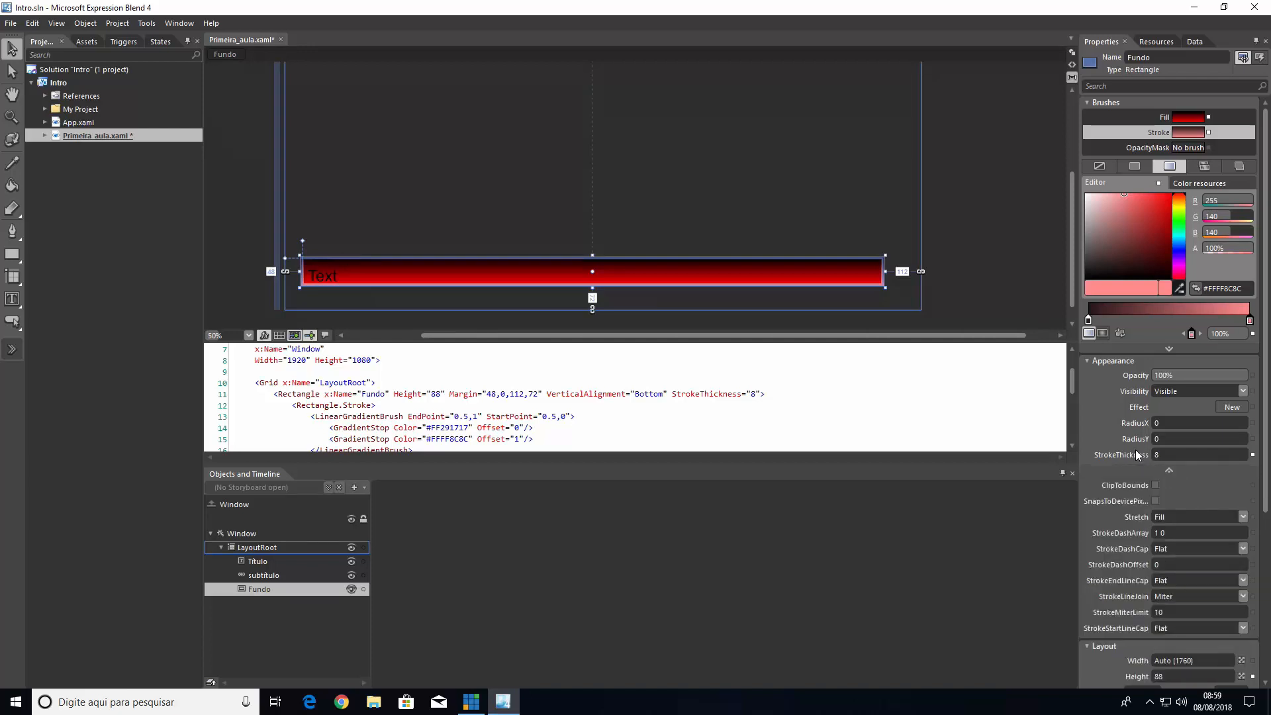
left_click(1242, 411)
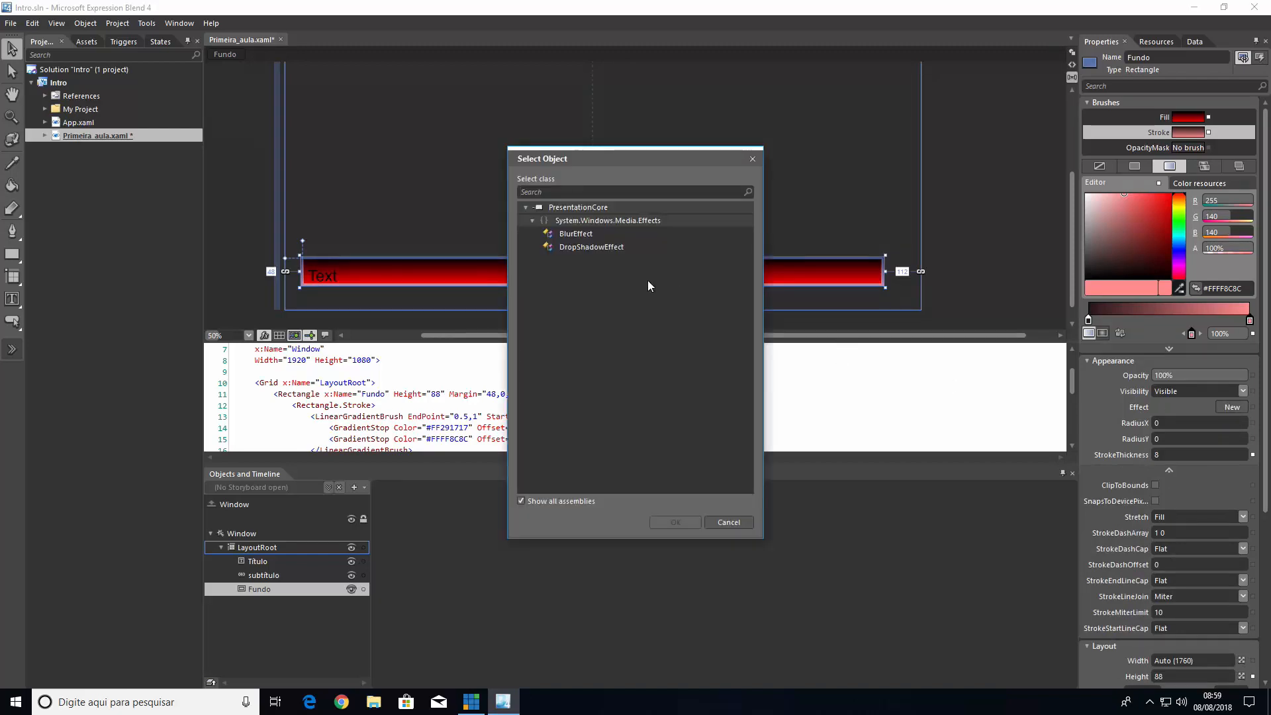
left_click(574, 247)
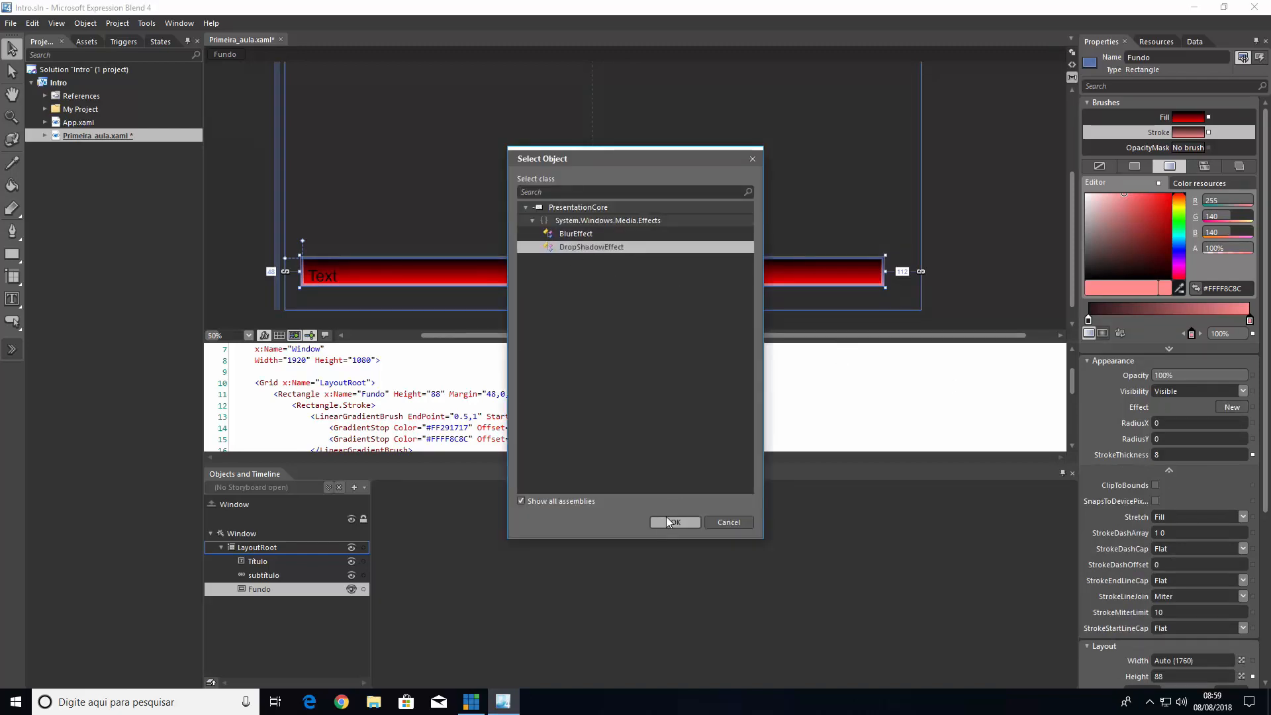
left_click(667, 521)
left_click(704, 227)
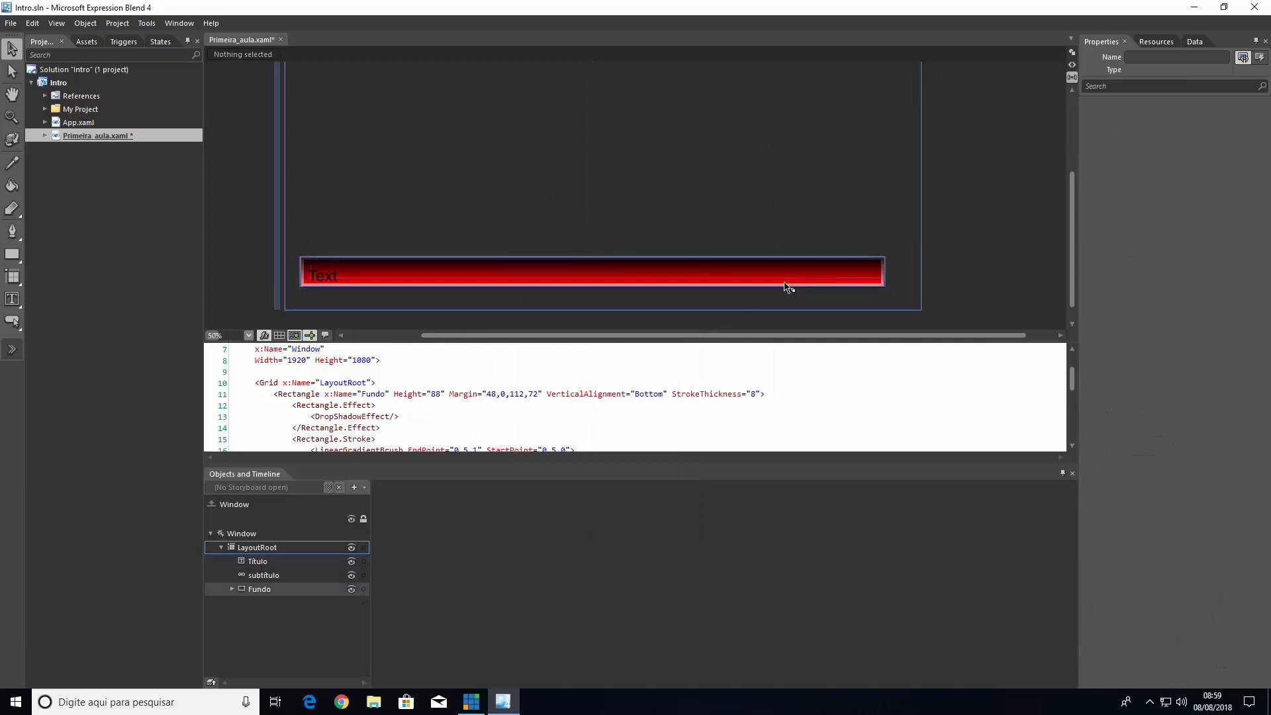
Set the Fundo drop shadow's blur radius to 15, direction to 332 and opacity to 80%, and save the file
left_click(874, 284)
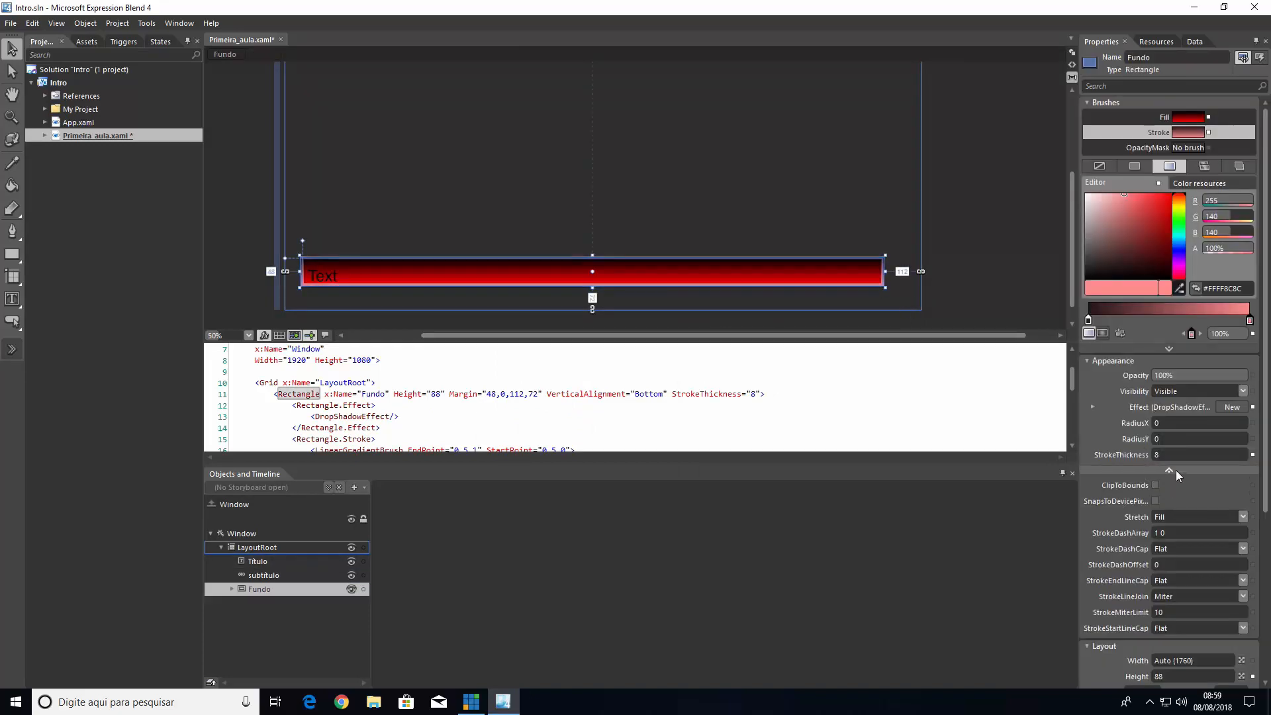
left_click(1092, 407)
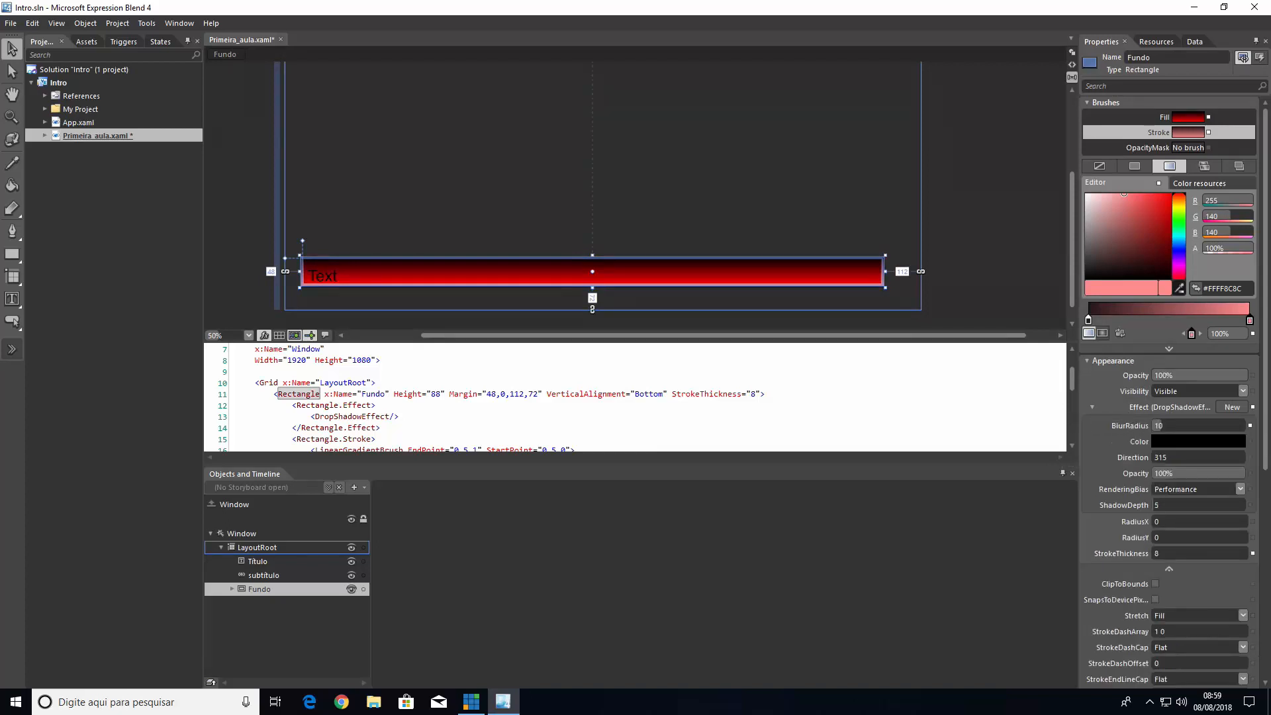
left_click_drag(1165, 426, 1227, 473)
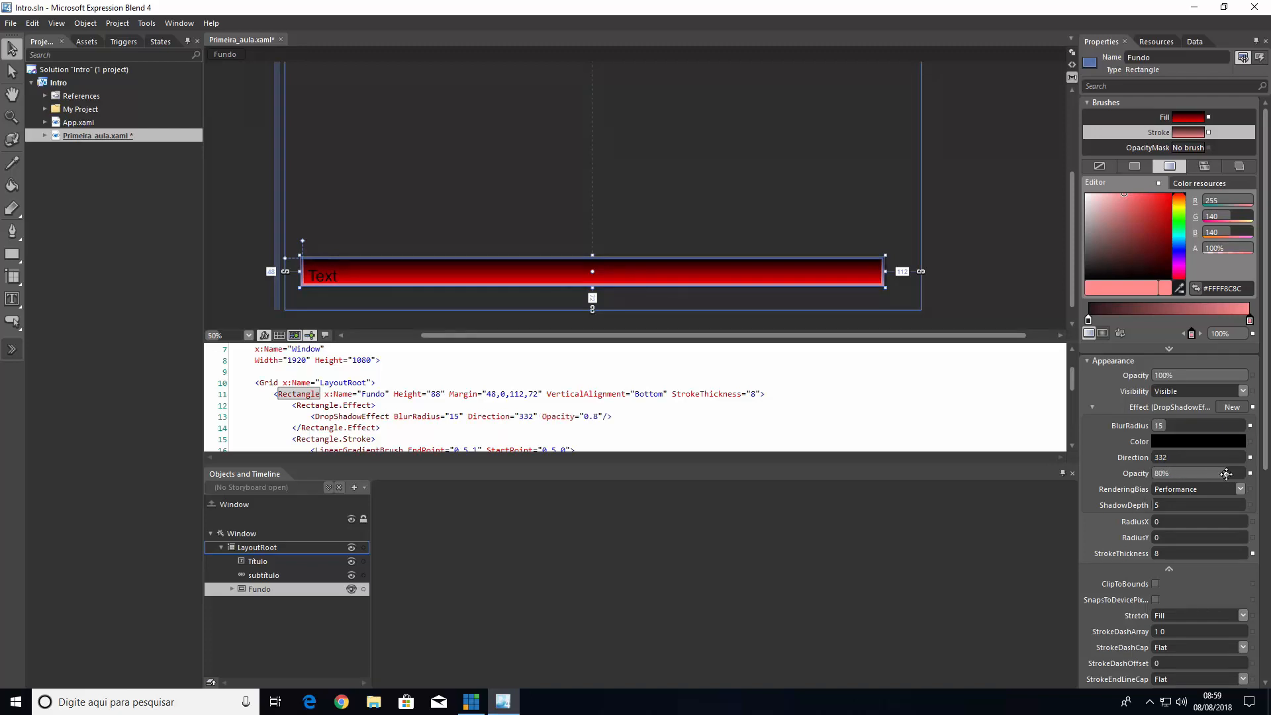
left_click(859, 196)
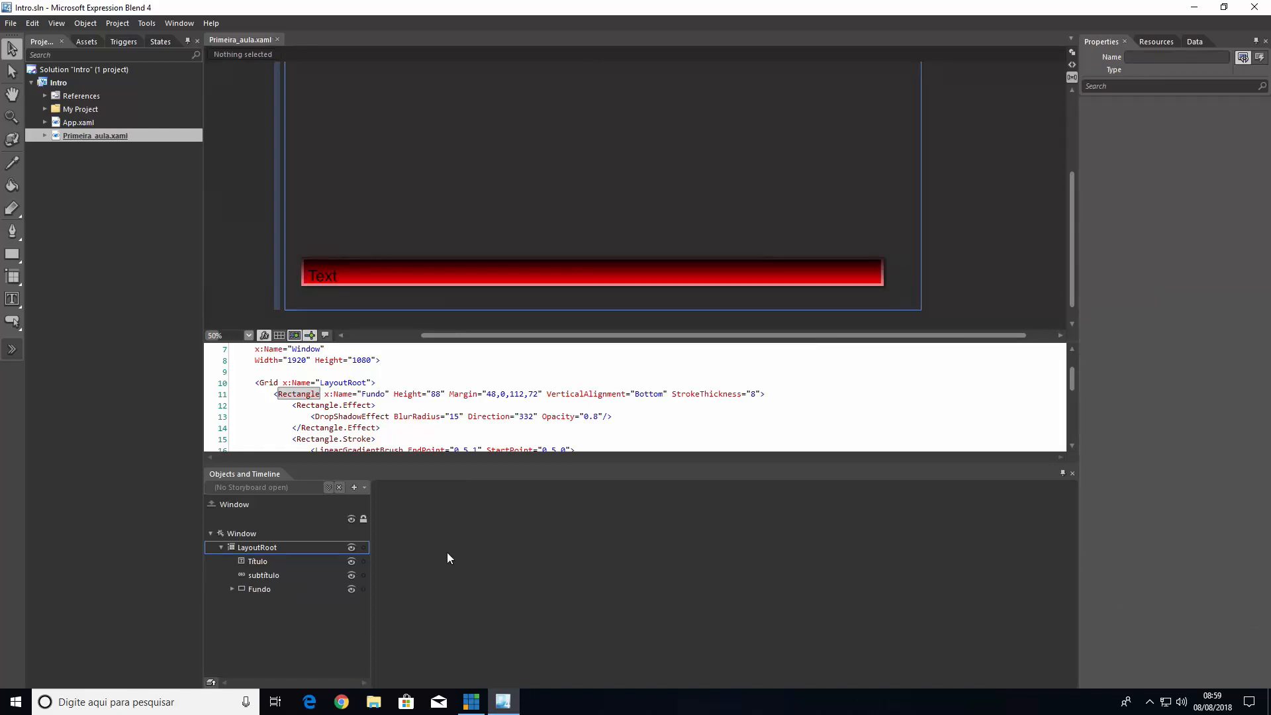
Switch to vMix, close the outdated Primeira_aula.xaml input and add the file again from the Intro project folder as a title input
left_click(471, 702)
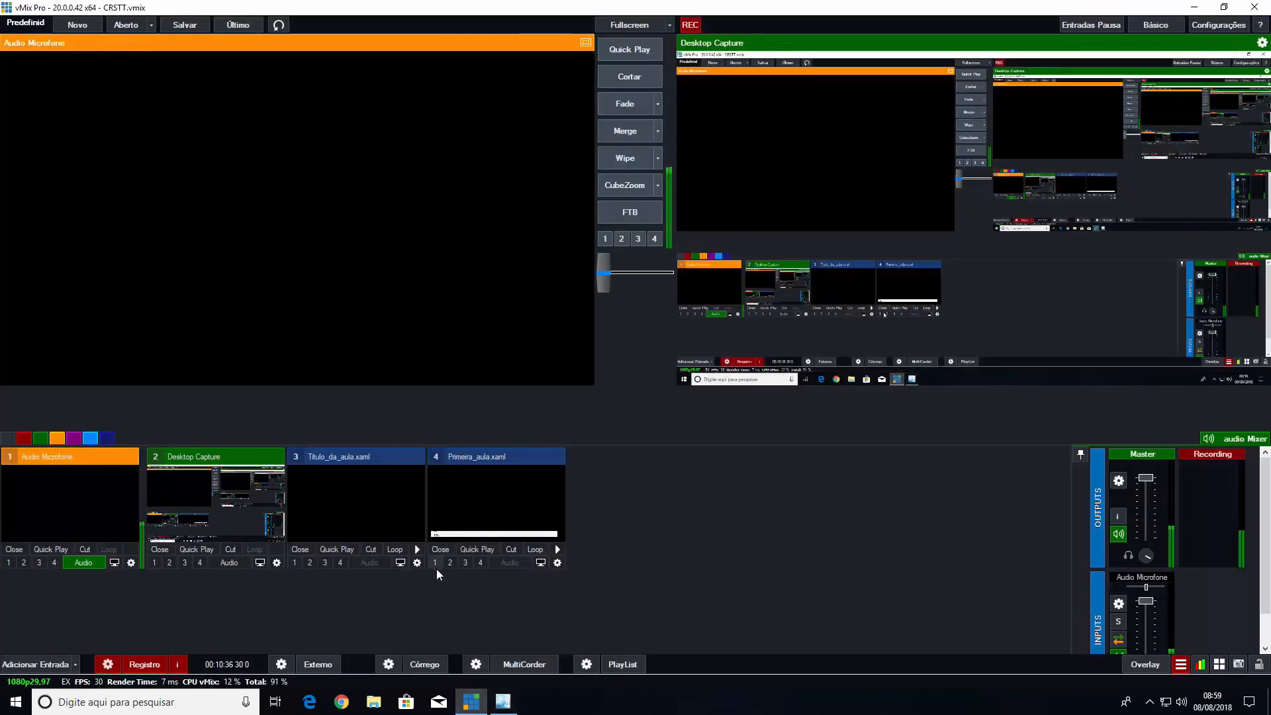
left_click(441, 551)
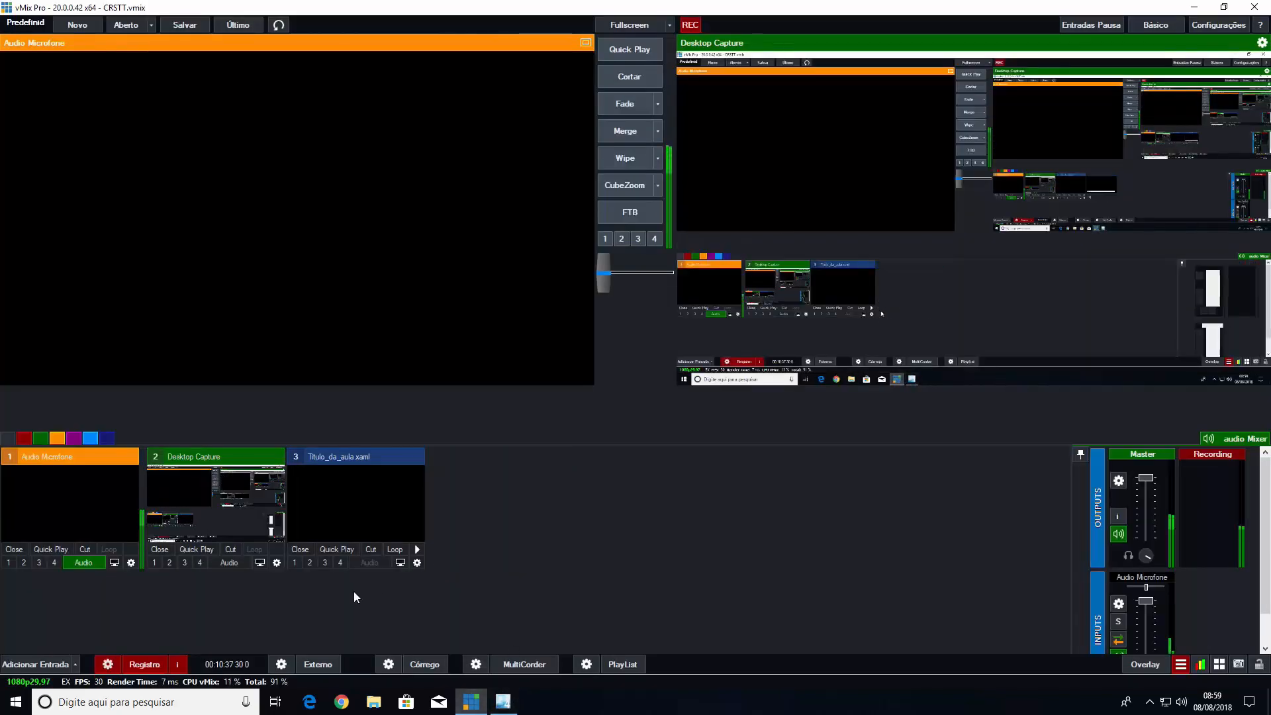
left_click(33, 668)
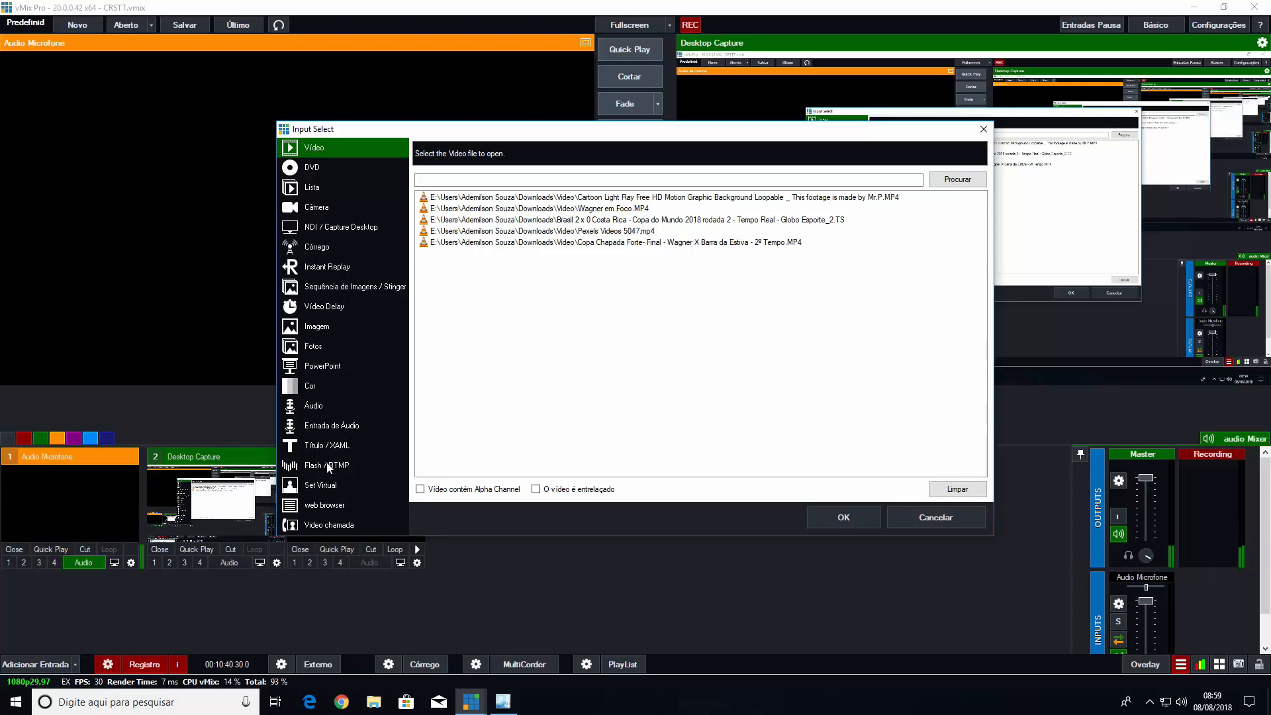
left_click(326, 445)
left_click(717, 173)
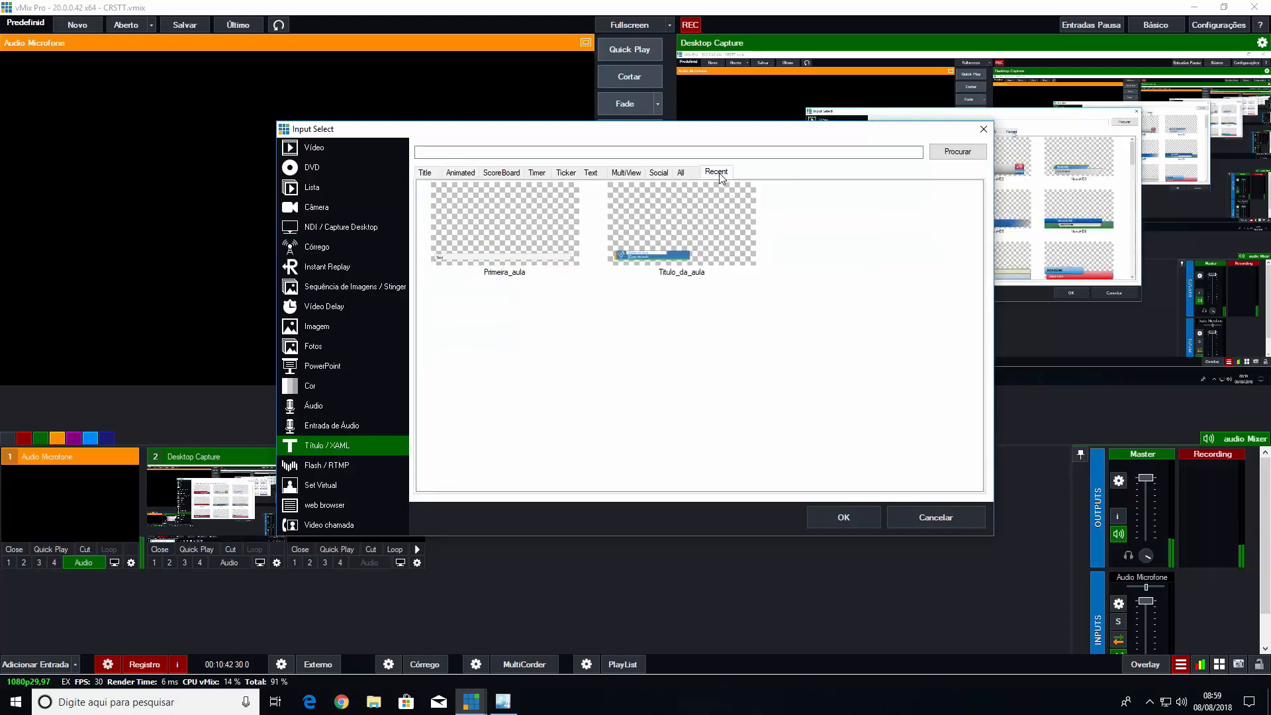
left_click(958, 151)
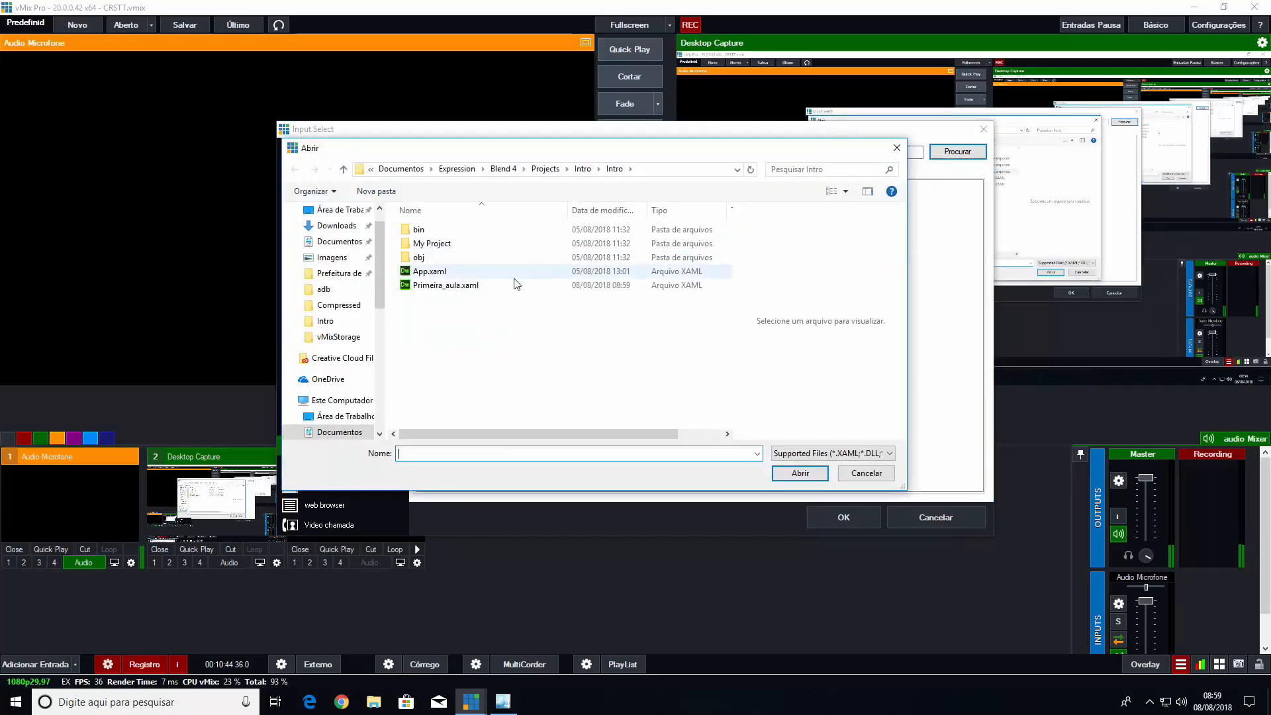
left_click(447, 286)
double_click(447, 286)
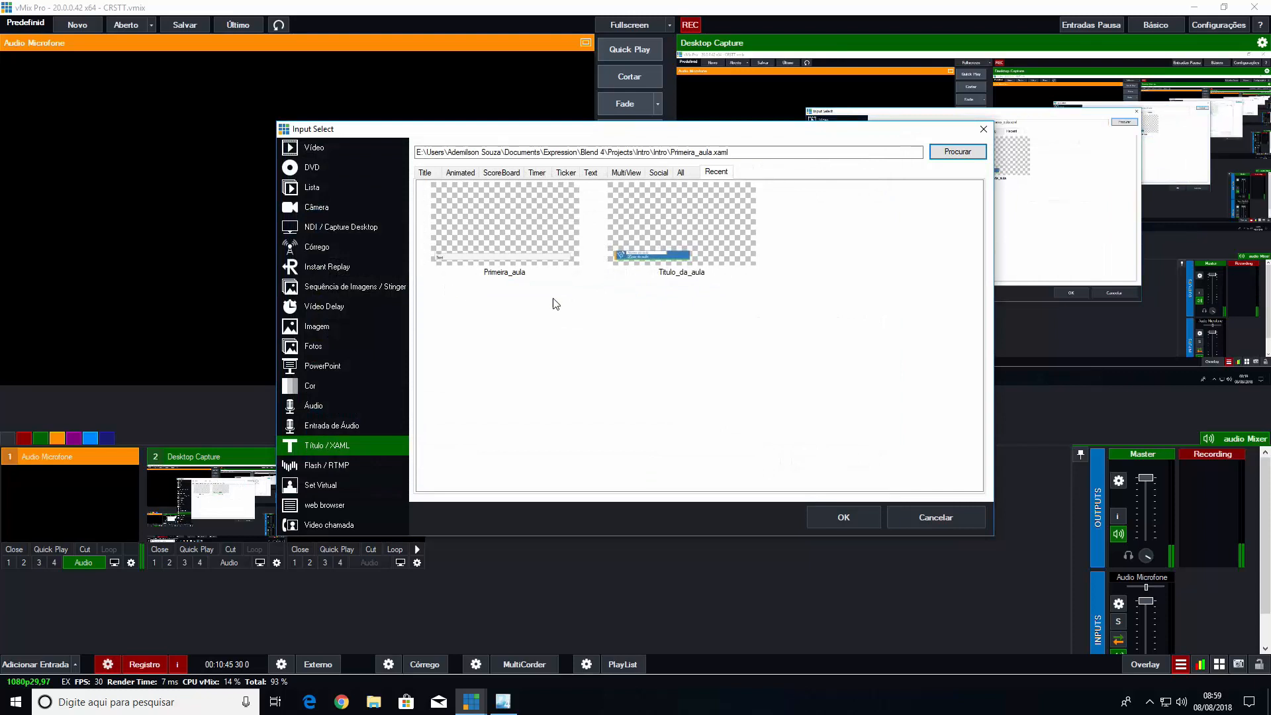
left_click(499, 237)
left_click(843, 517)
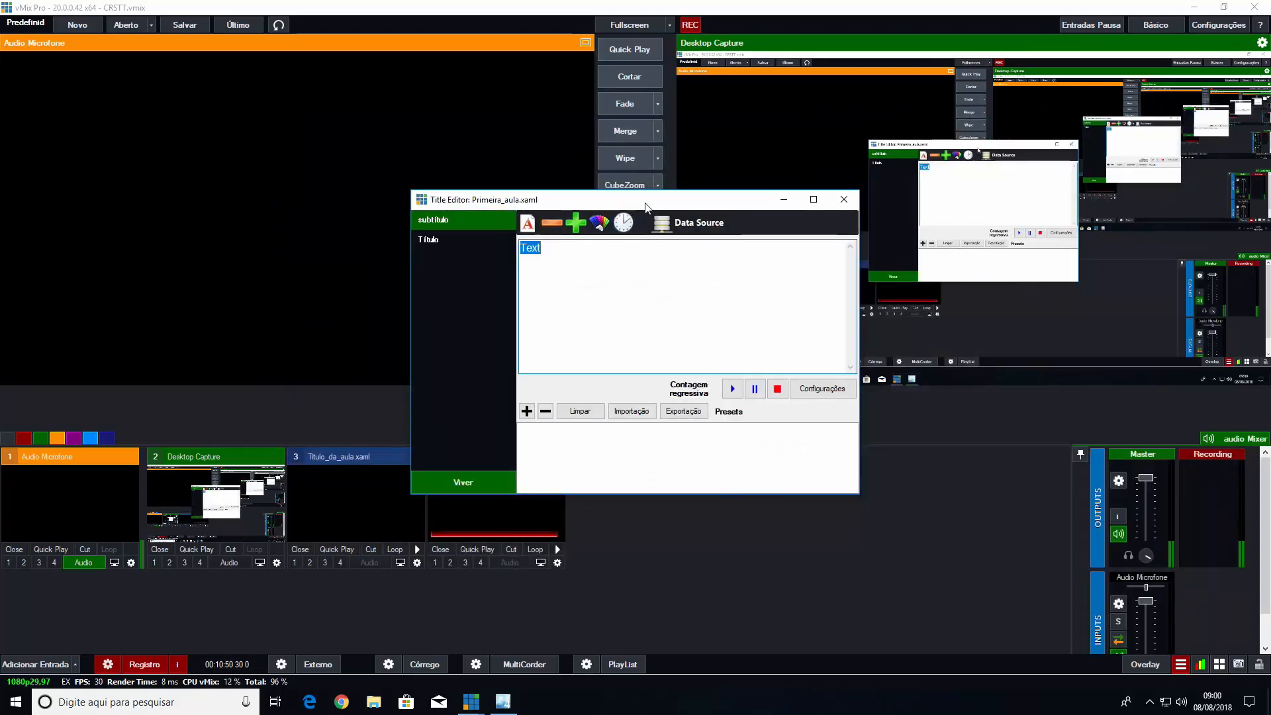
Show the Primeira_aula.xaml title on overlay channel 1 and close its title editor
left_click_drag(645, 207, 352, 81)
left_click(435, 562)
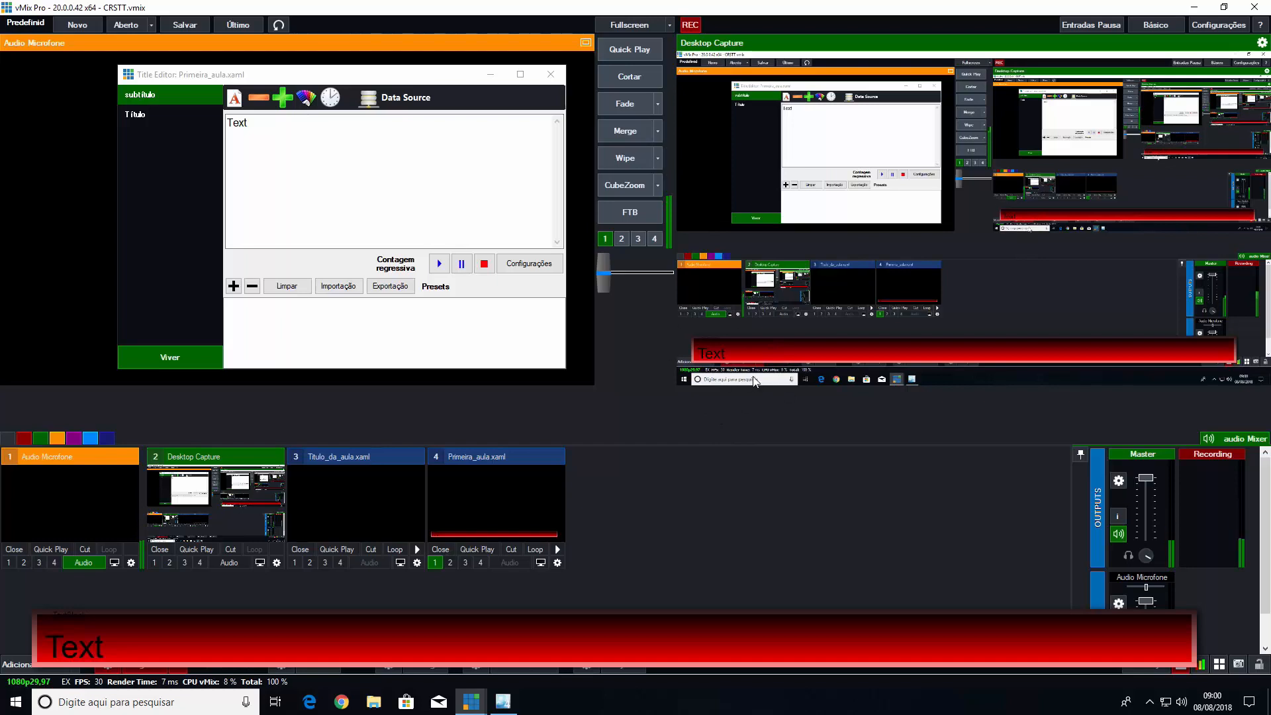
left_click(550, 74)
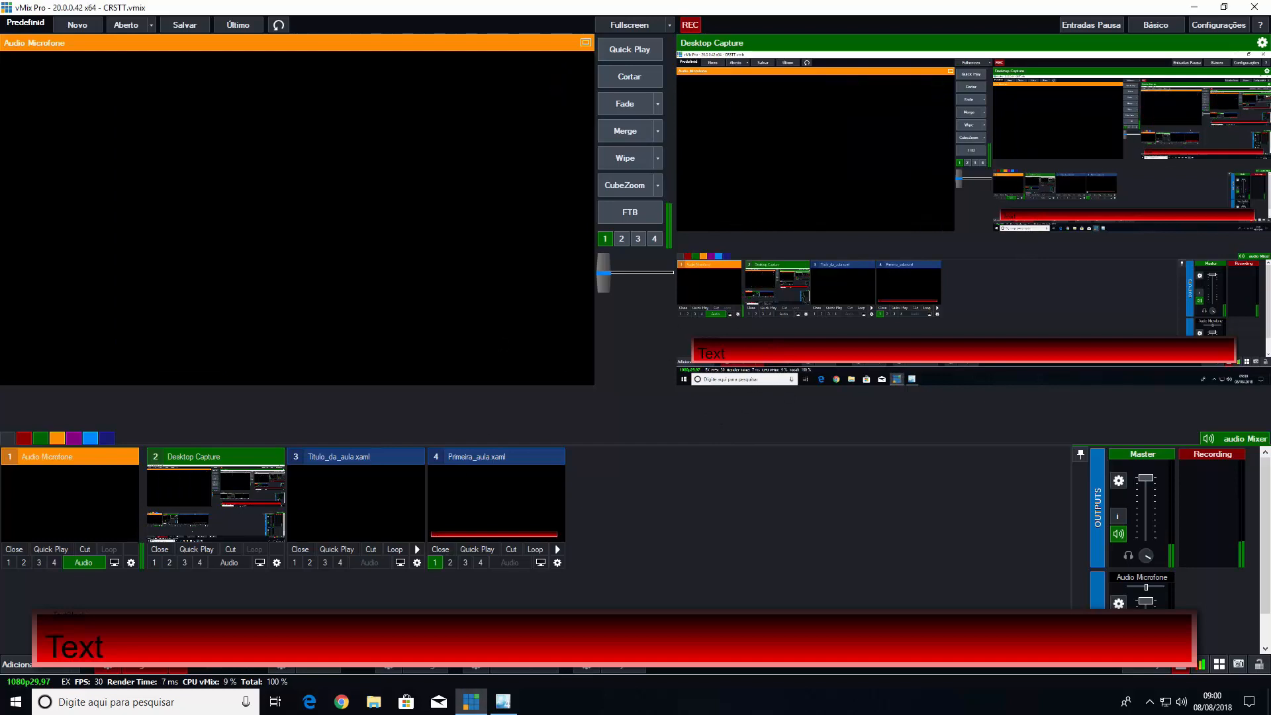
Close the Primeira_aula.xaml and Titulo_da_aula.xaml inputs in vMix and switch back to Expression Blend
left_click(441, 550)
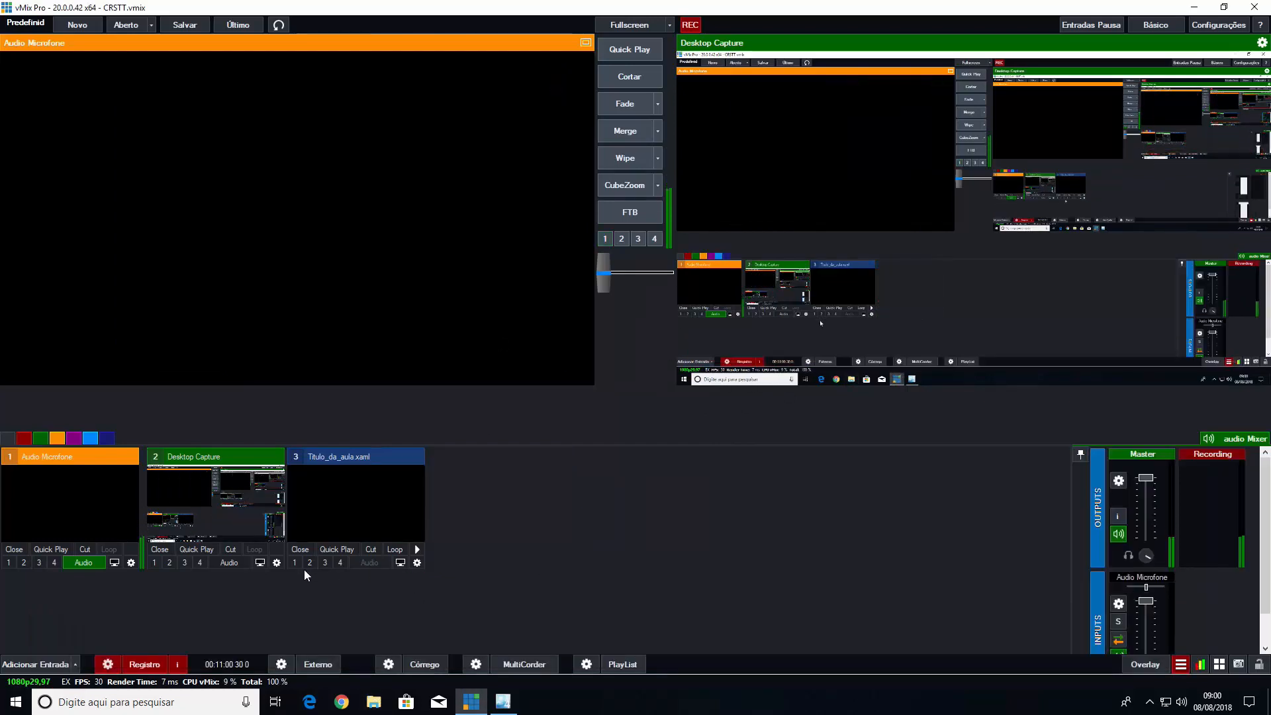
left_click(303, 553)
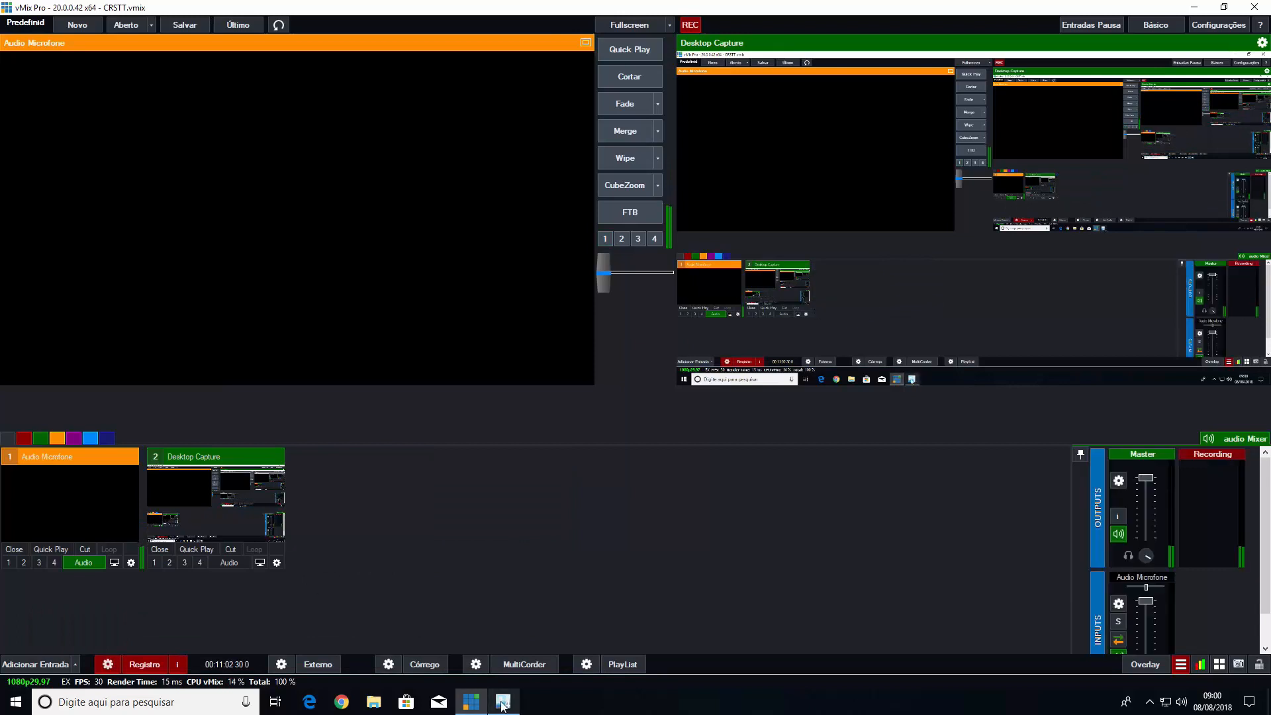
left_click(502, 703)
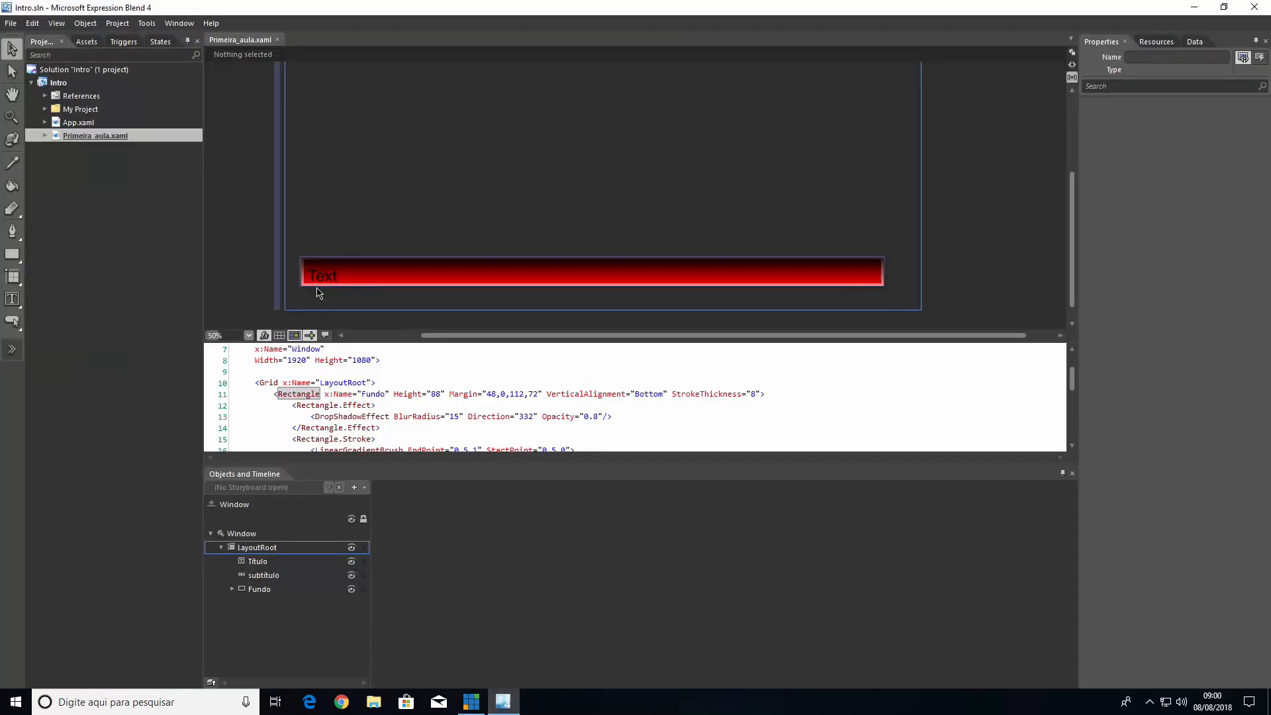
Skew the Fundo rectangle horizontally by about -12.5 degrees so that it becomes a slanted bar
left_click(802, 285)
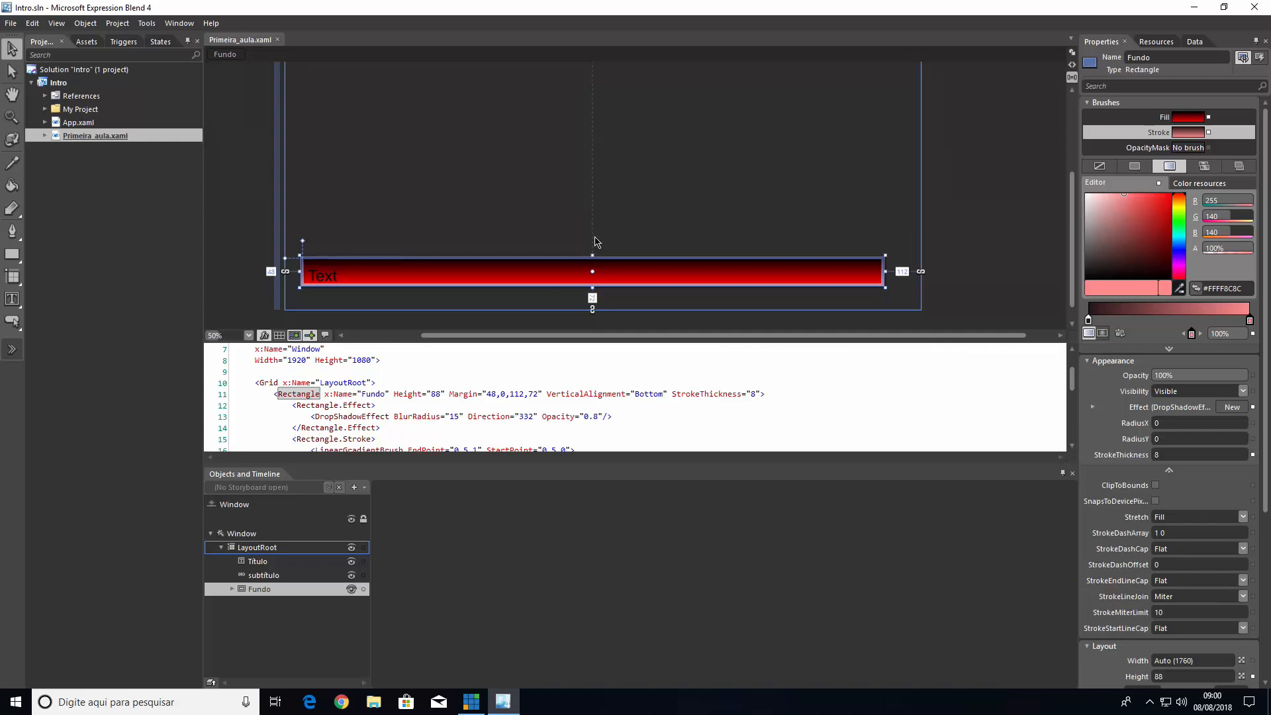
mouse_move(595, 251)
left_mouse_down()
mouse_move(623, 251)
mouse_move(589, 252)
mouse_move(599, 254)
left_mouse_up()
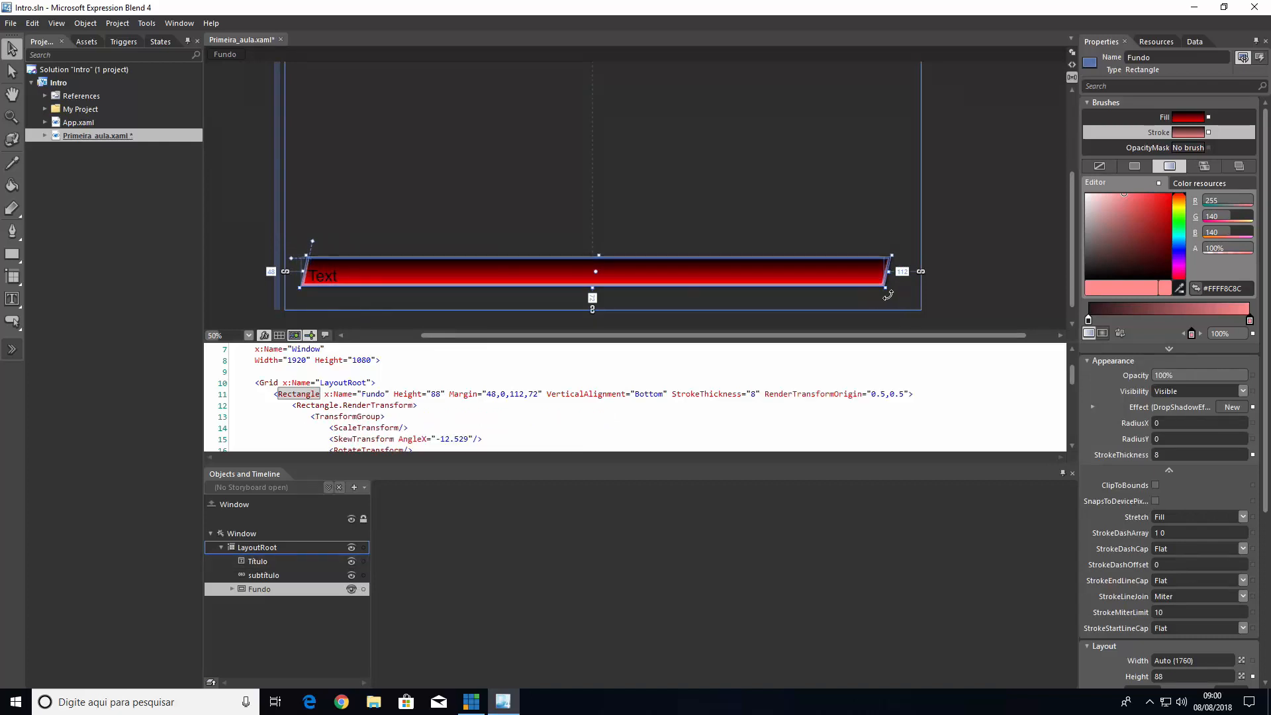
left_click(755, 210)
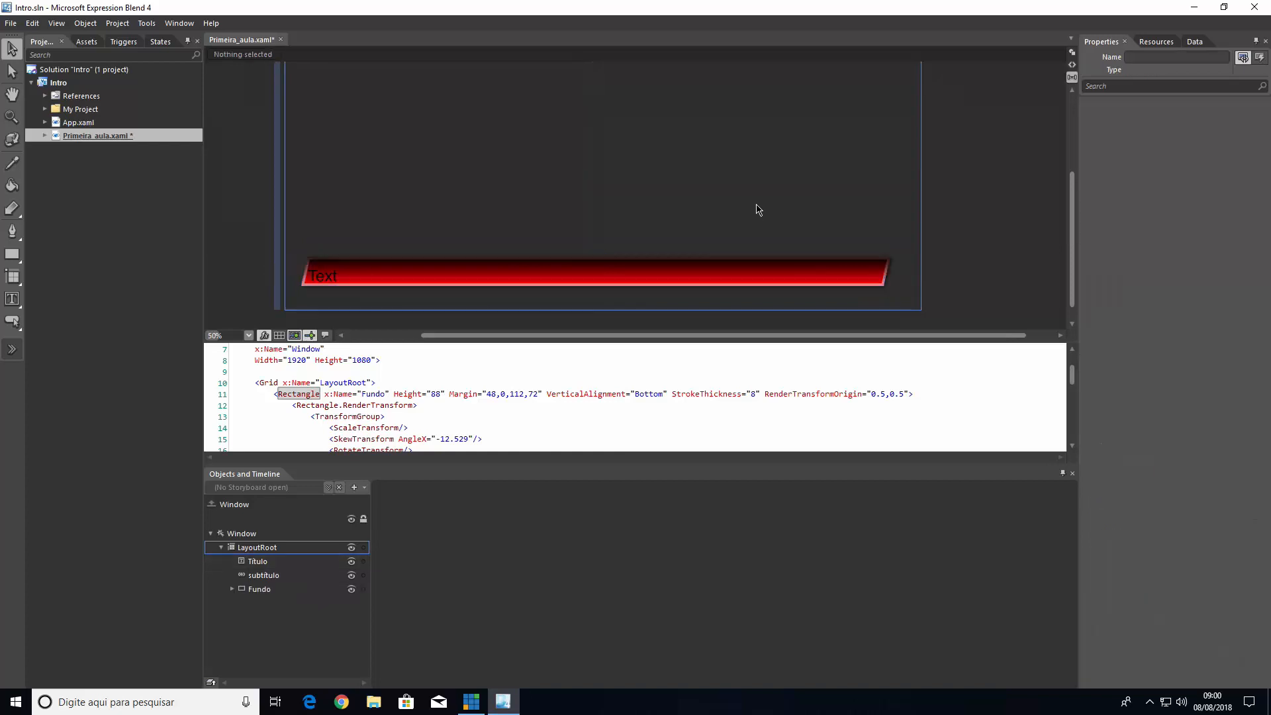
left_click(319, 284)
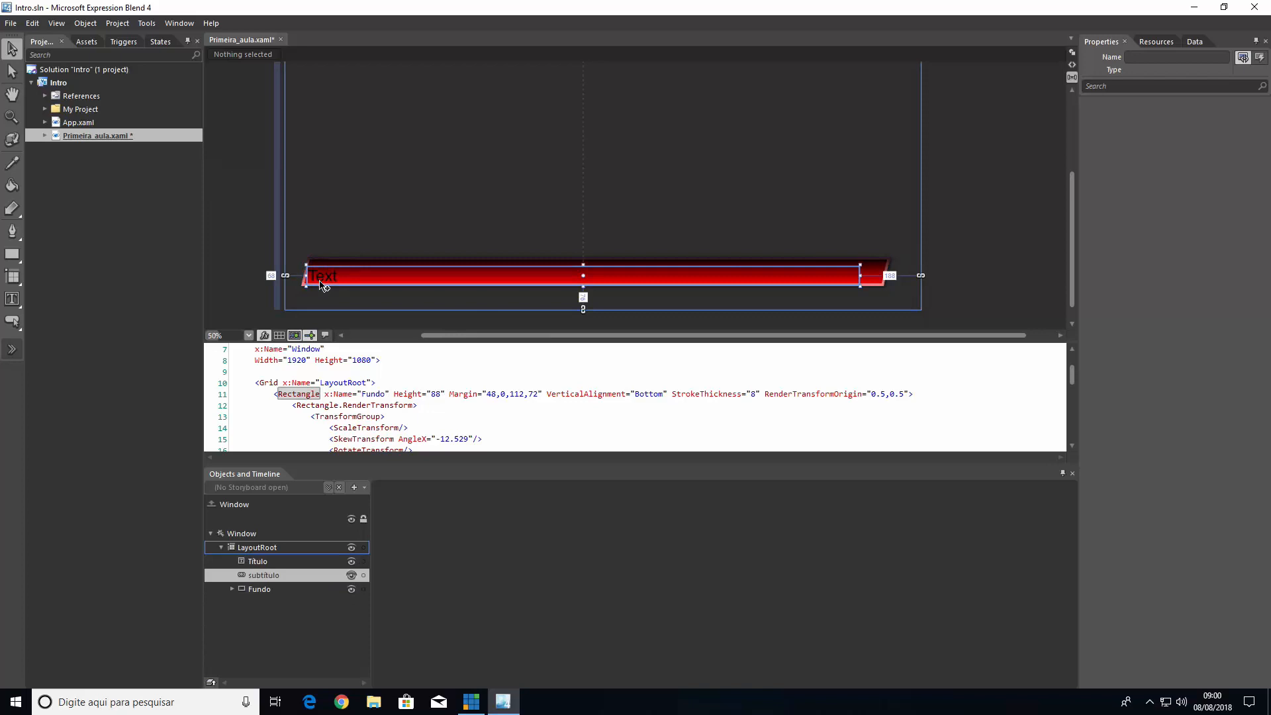
left_click(356, 220)
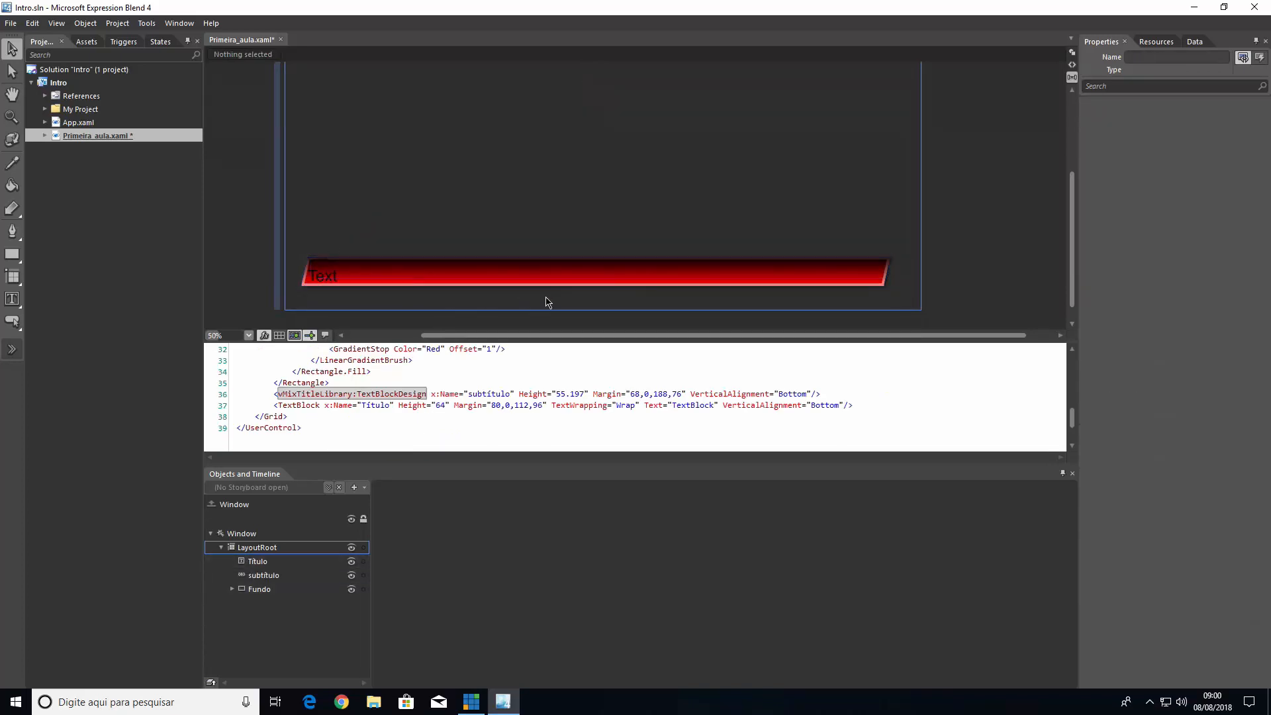
Stretch the Fundo rectangle upward to a height of about 112 and deselect it
left_click(612, 291)
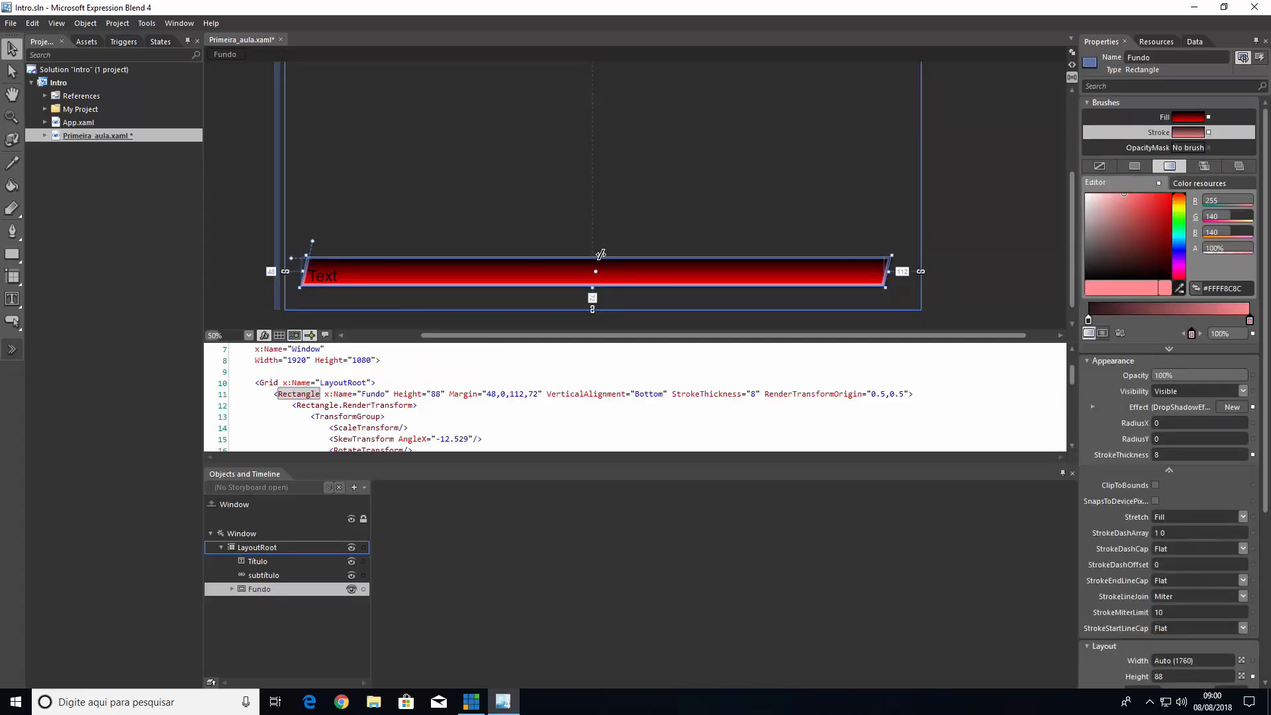
left_click_drag(600, 251, 601, 243)
left_click(487, 187)
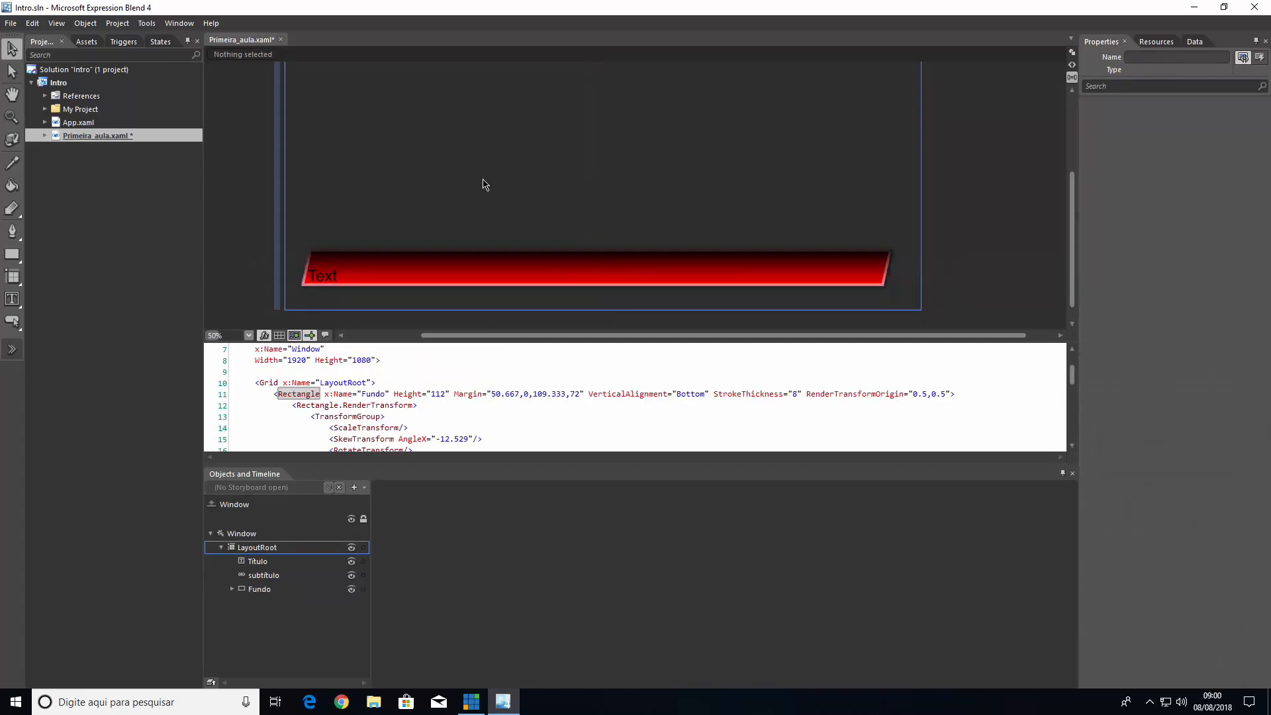
Set the Título text block's foreground to solid white (#FFFFFFFF) and select its background brush
left_click(325, 266)
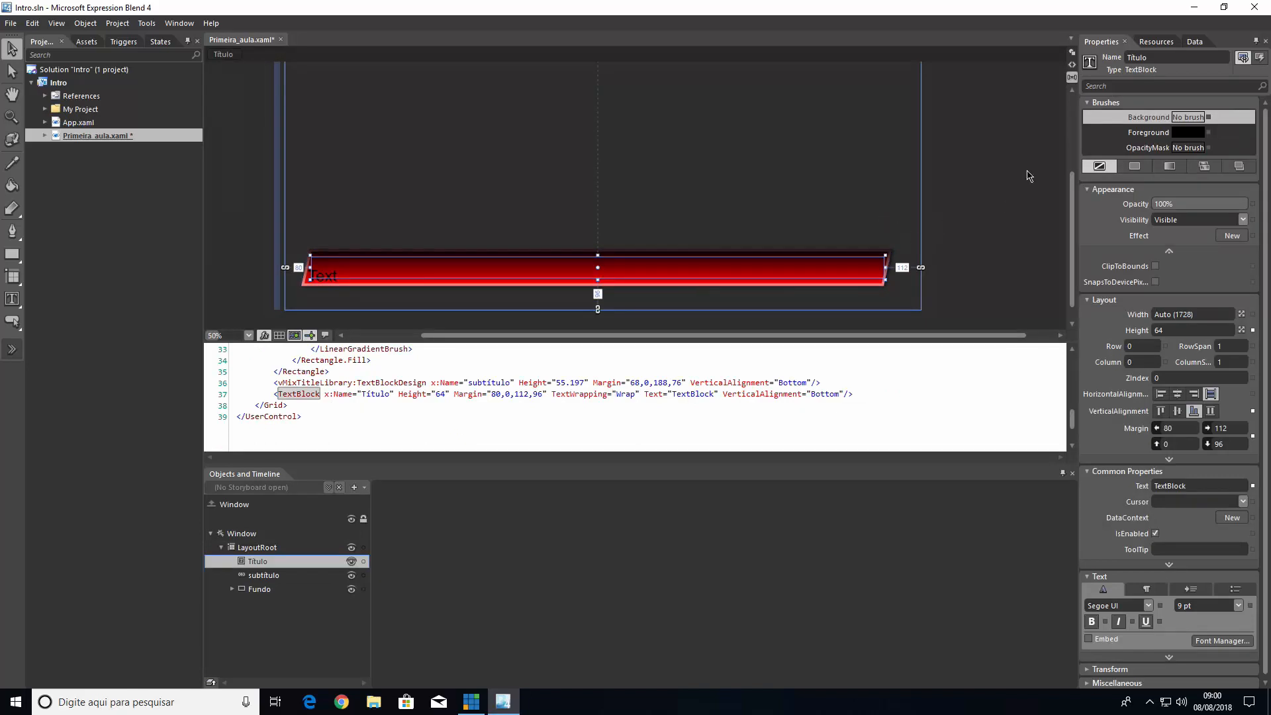
left_click(1144, 134)
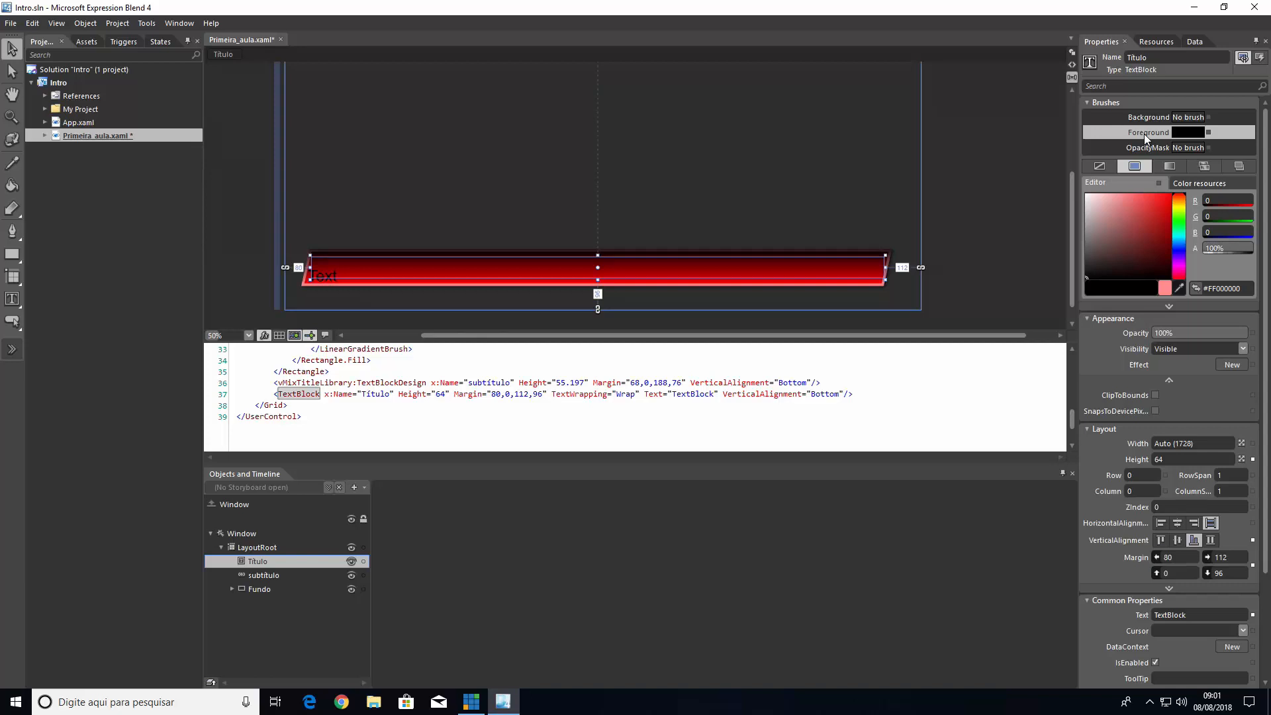
left_click_drag(1118, 210, 1050, 166)
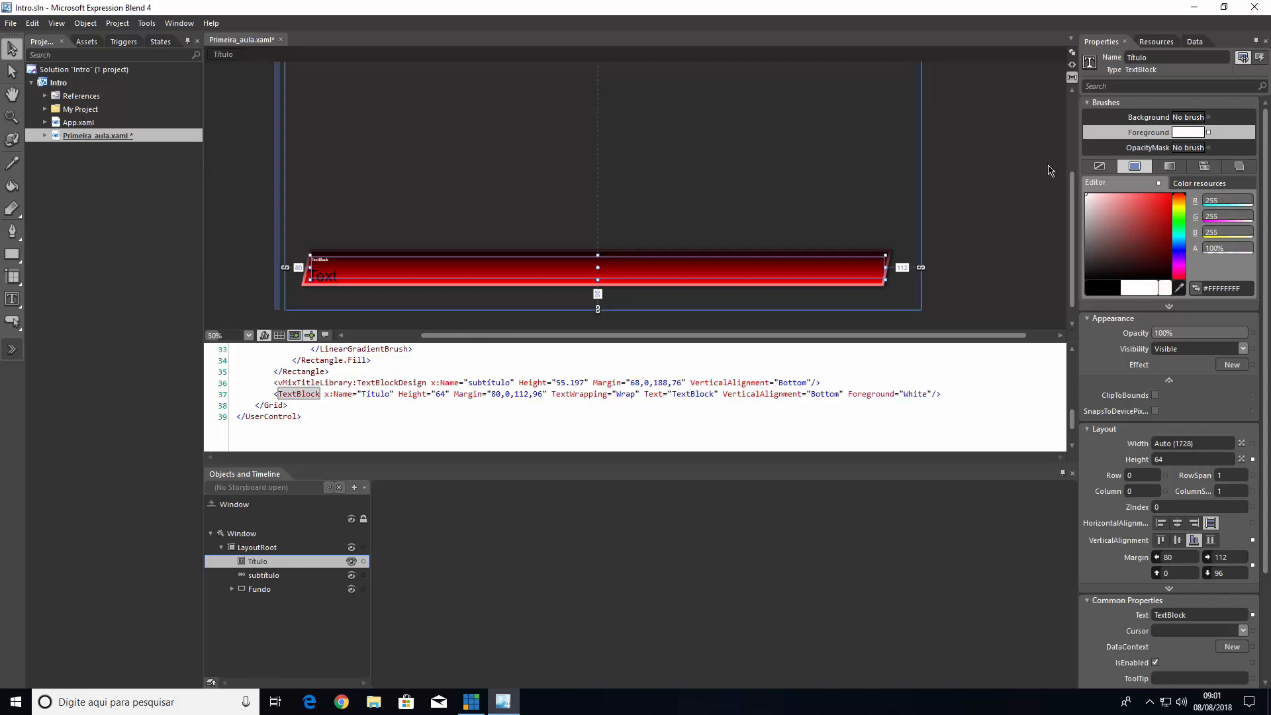
left_click(1132, 117)
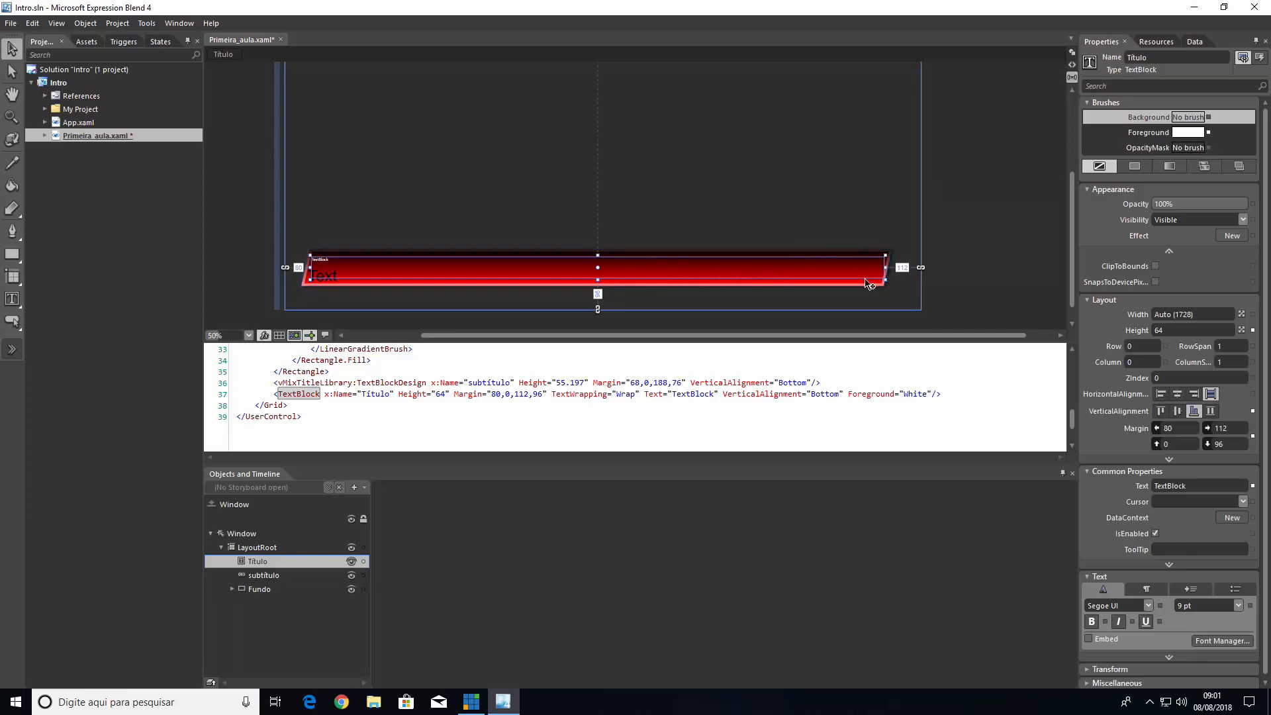
Resize the Título text block to about 1688 wide and 28.8 high along the bar's upper part
mouse_move(885, 270)
left_mouse_down()
mouse_move(728, 267)
mouse_move(875, 268)
left_mouse_up()
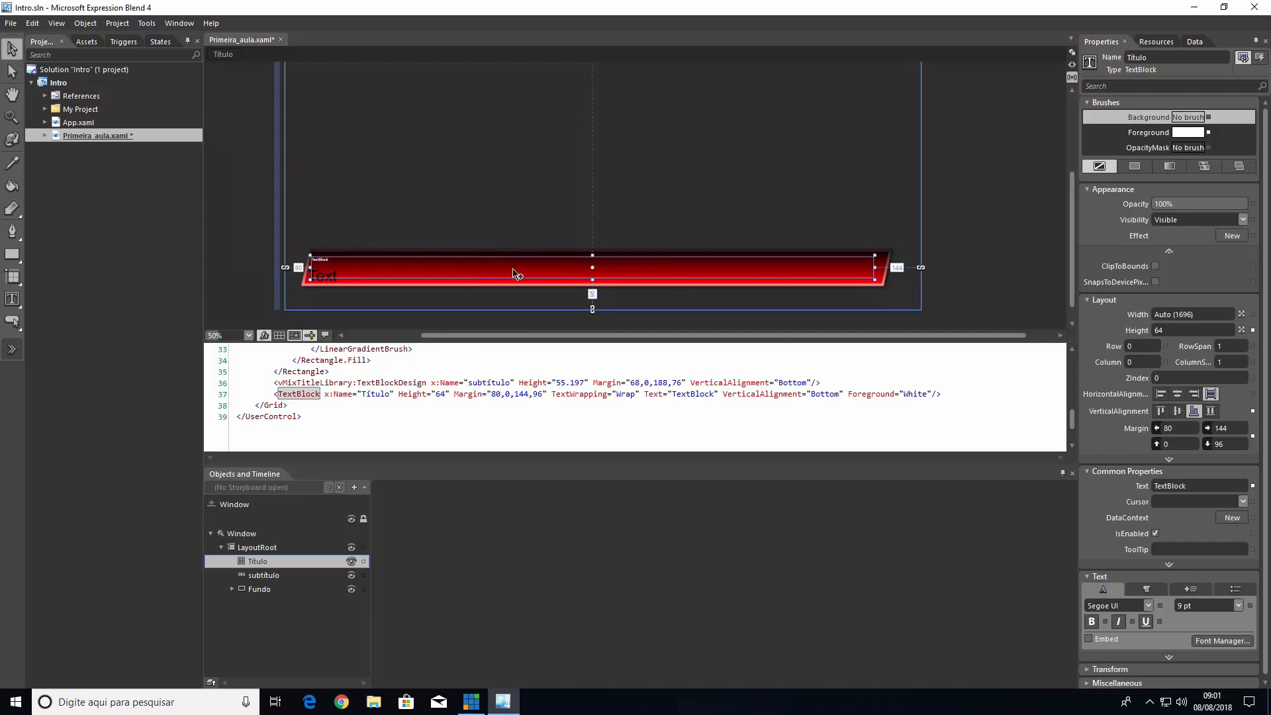
mouse_move(875, 276)
left_mouse_down()
mouse_move(396, 273)
mouse_move(872, 268)
left_mouse_up()
left_click_drag(591, 278, 593, 268)
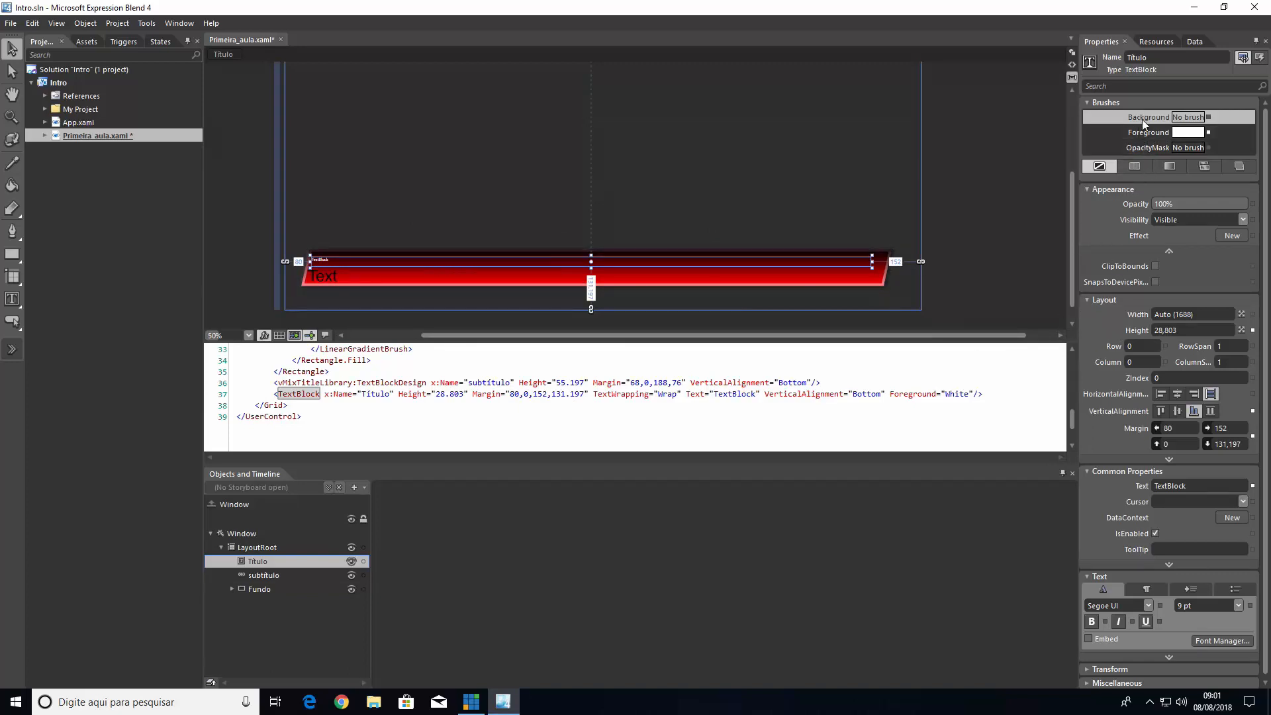
Try a solid black background on the Título text block and reset it to no brush
left_click(1139, 165)
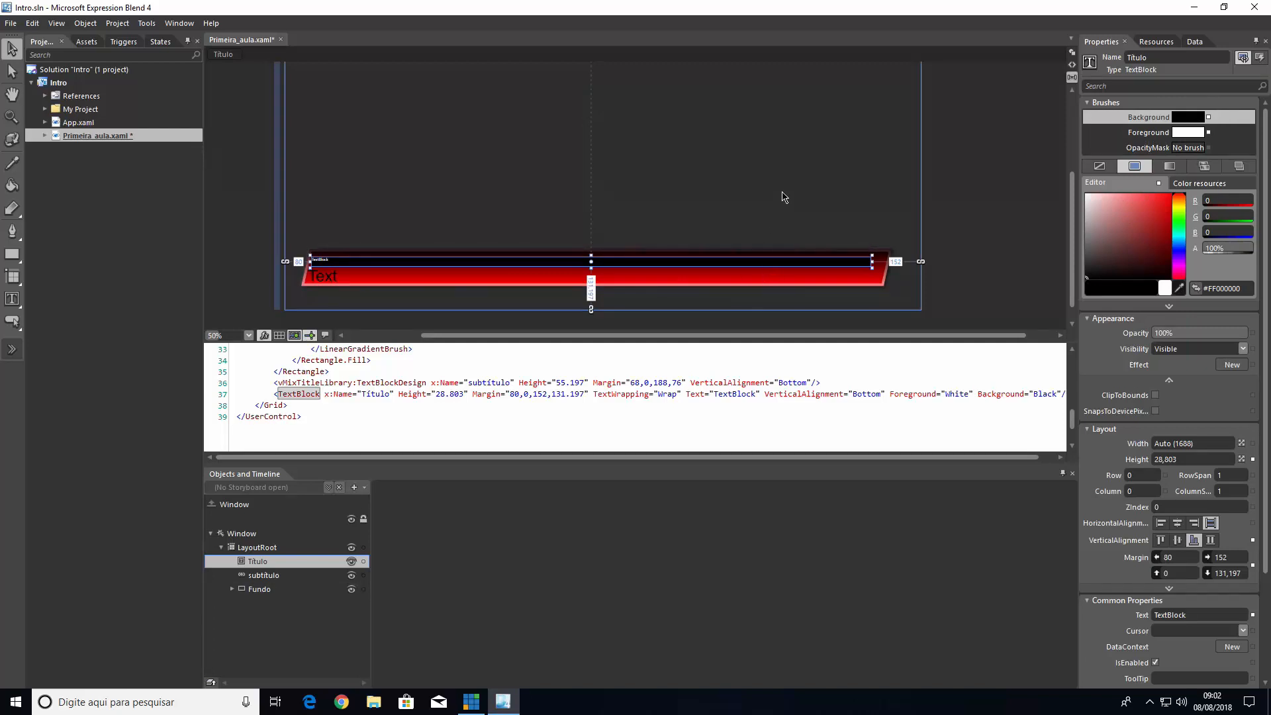
left_click(1209, 117)
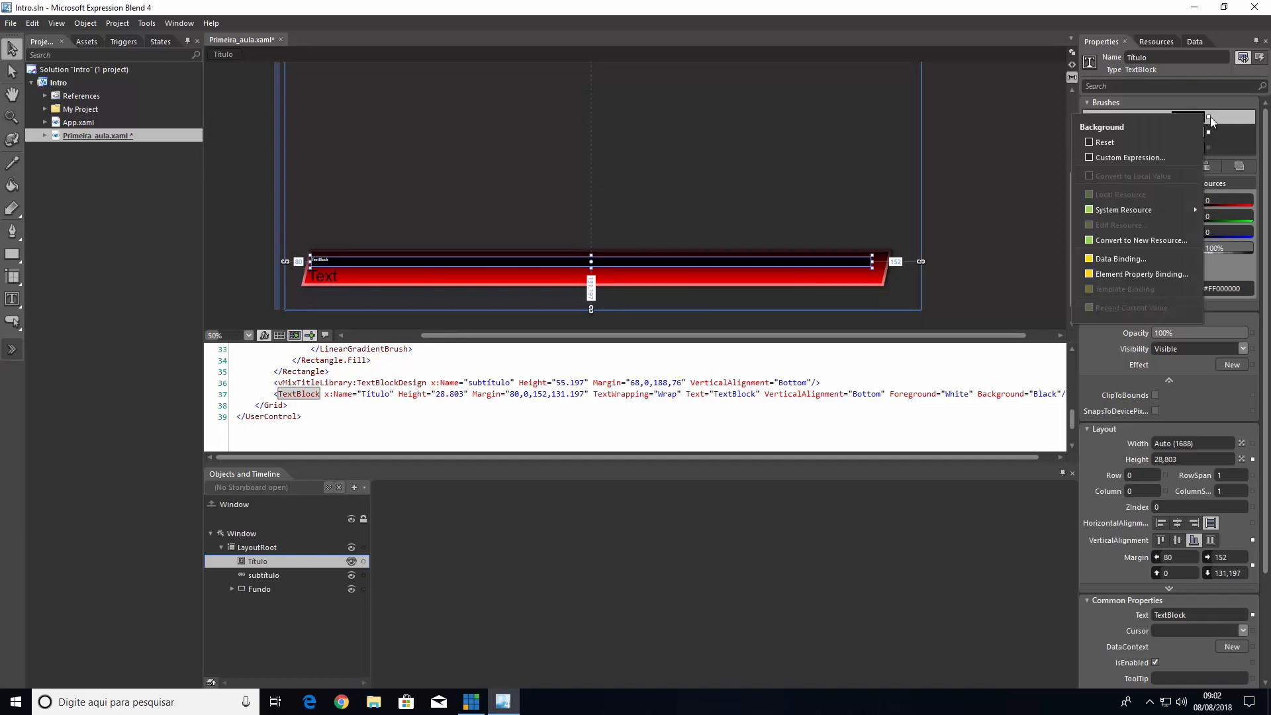
left_click(1142, 146)
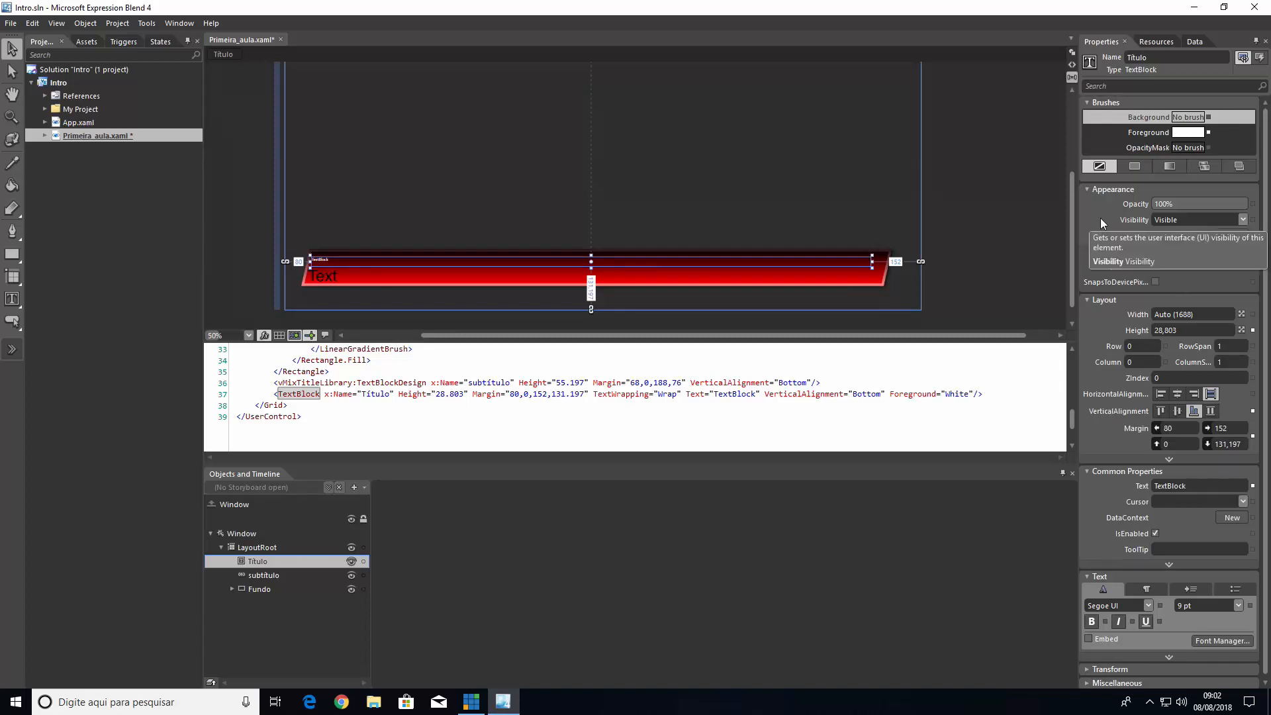
left_click(1168, 253)
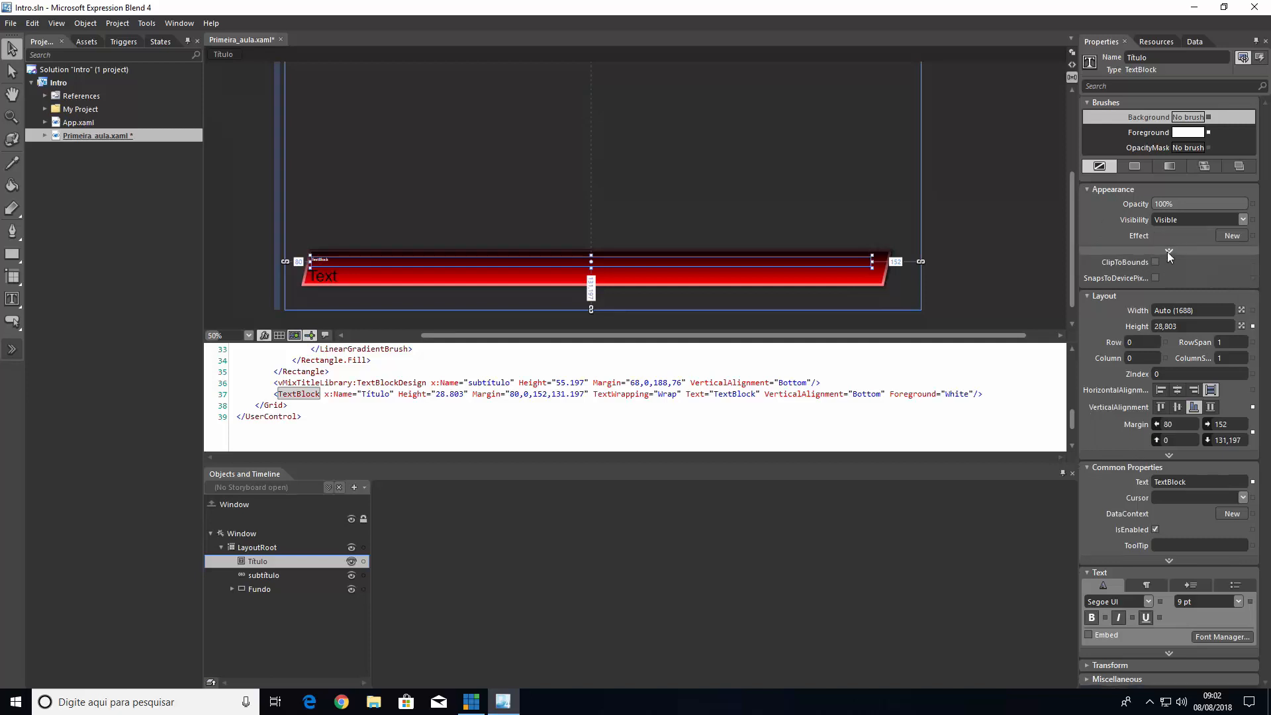
left_click(1168, 251)
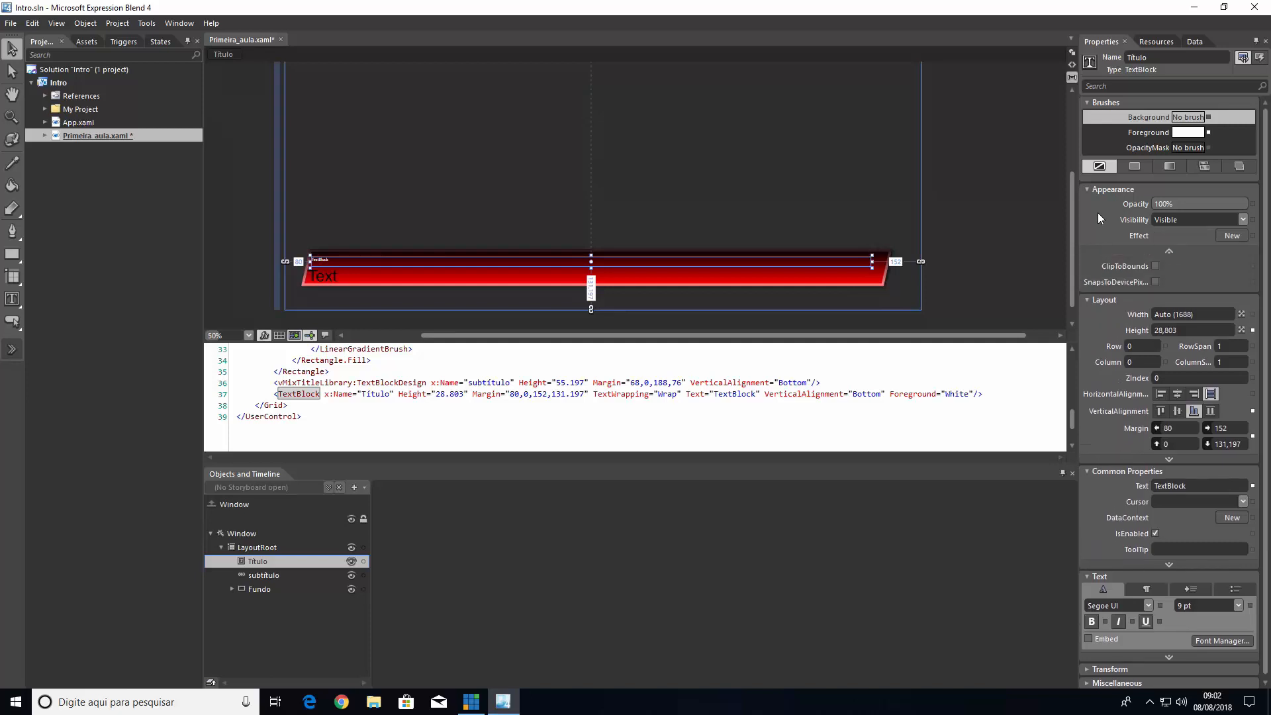
left_click(1157, 138)
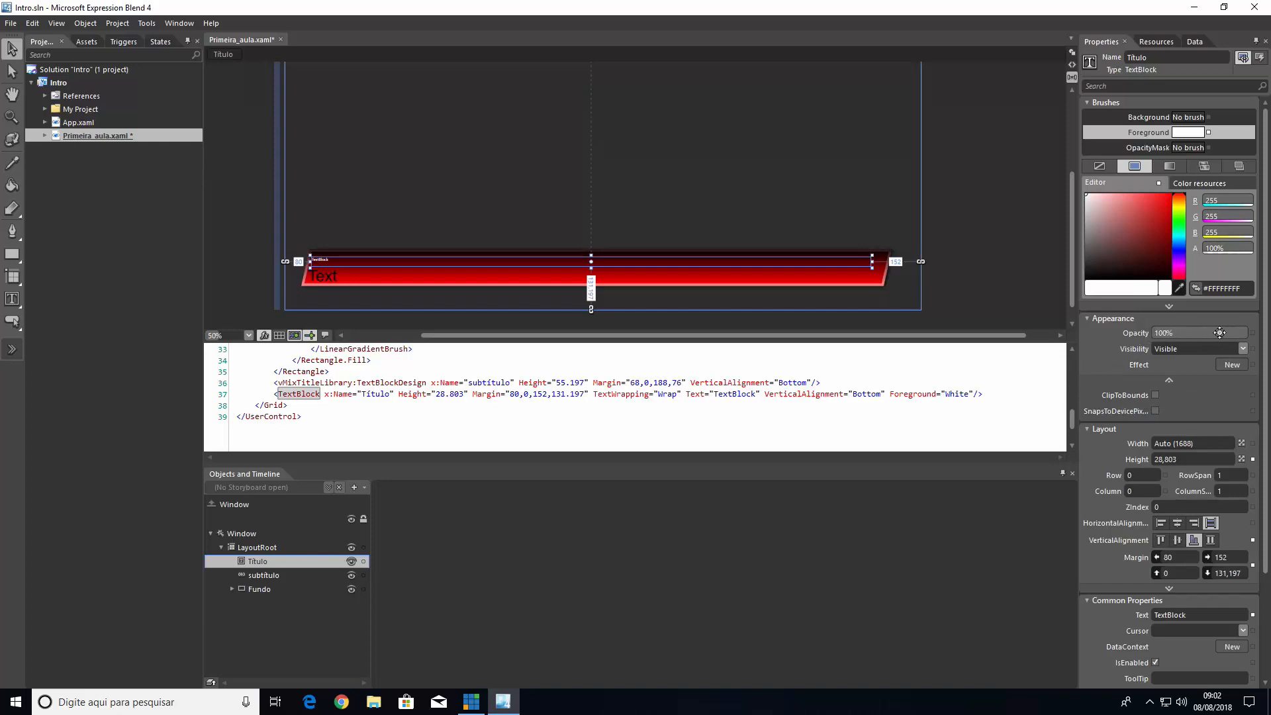
Try the Hidden and Collapsed visibility options on the Título text block and return it to Visible
left_click(1176, 348)
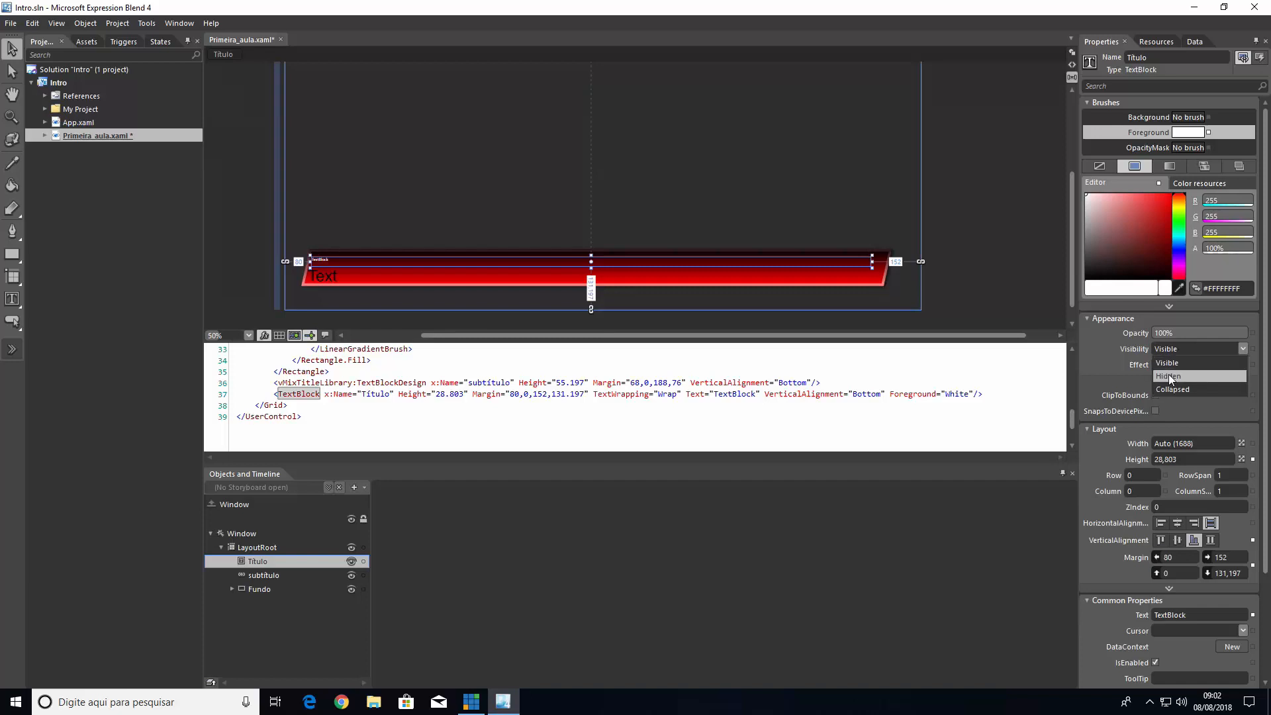
left_click(1170, 374)
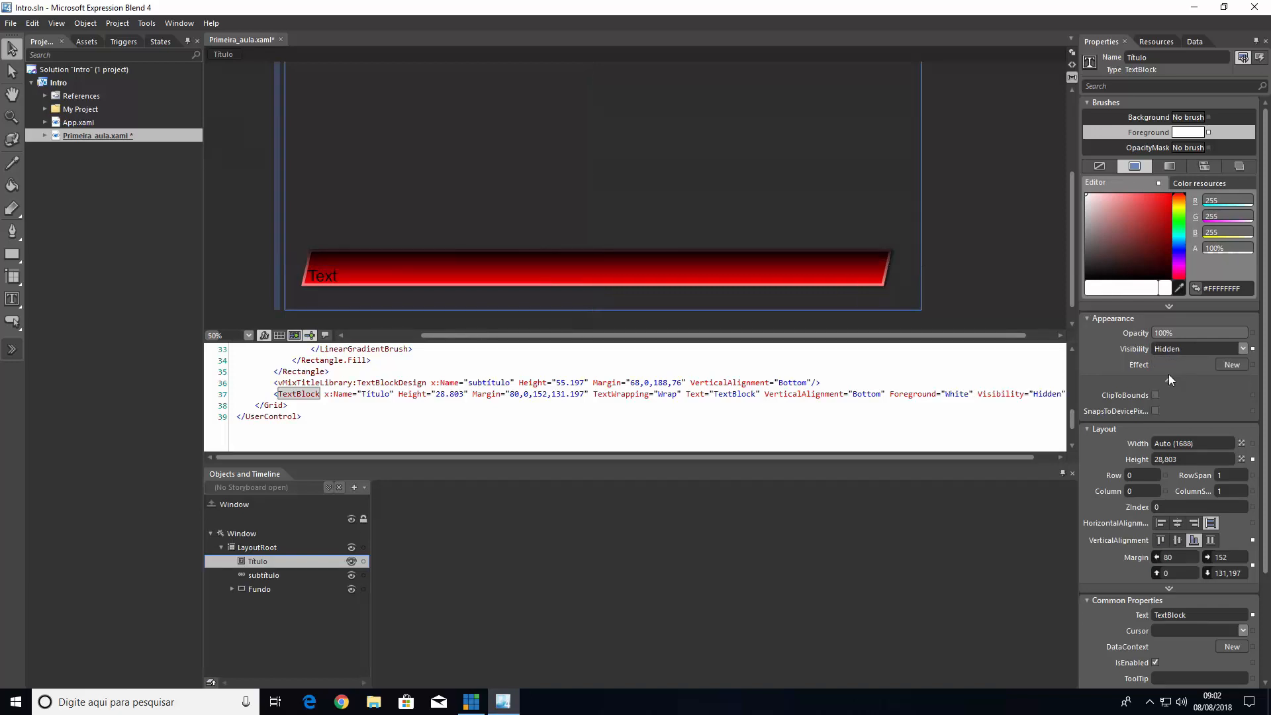
left_click(1173, 350)
left_click(1164, 389)
left_click(1173, 351)
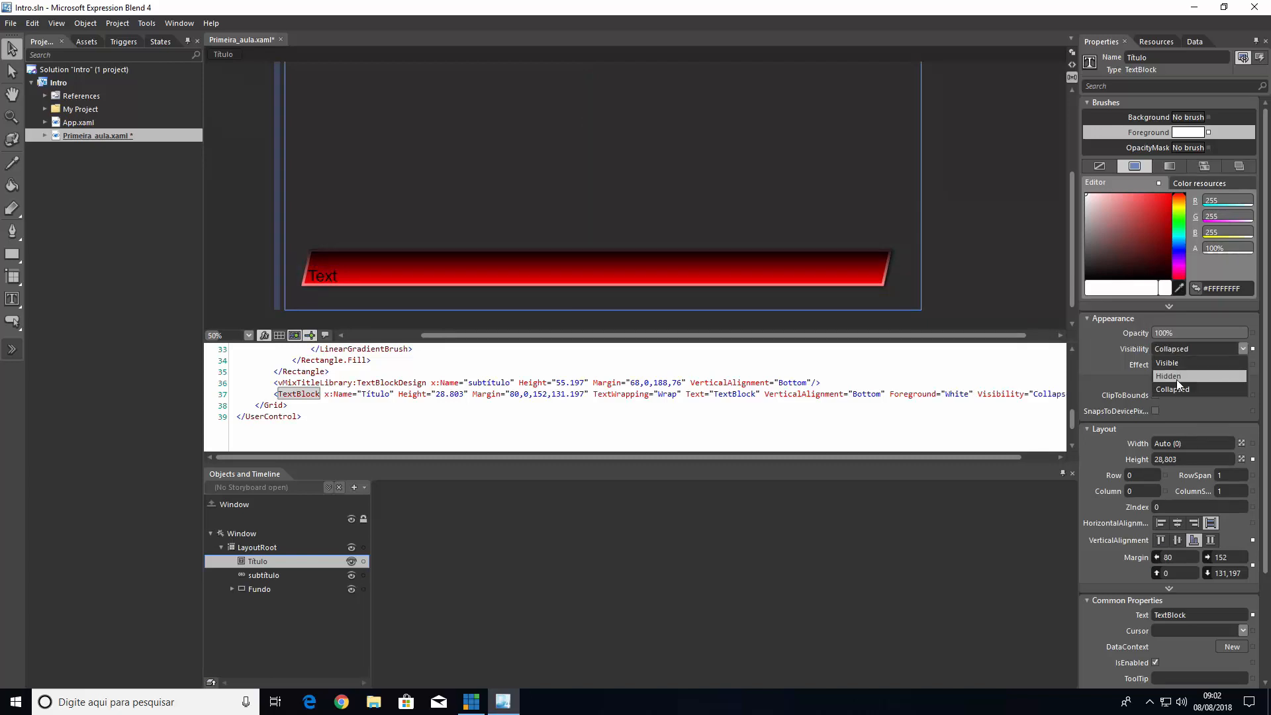
left_click(1177, 379)
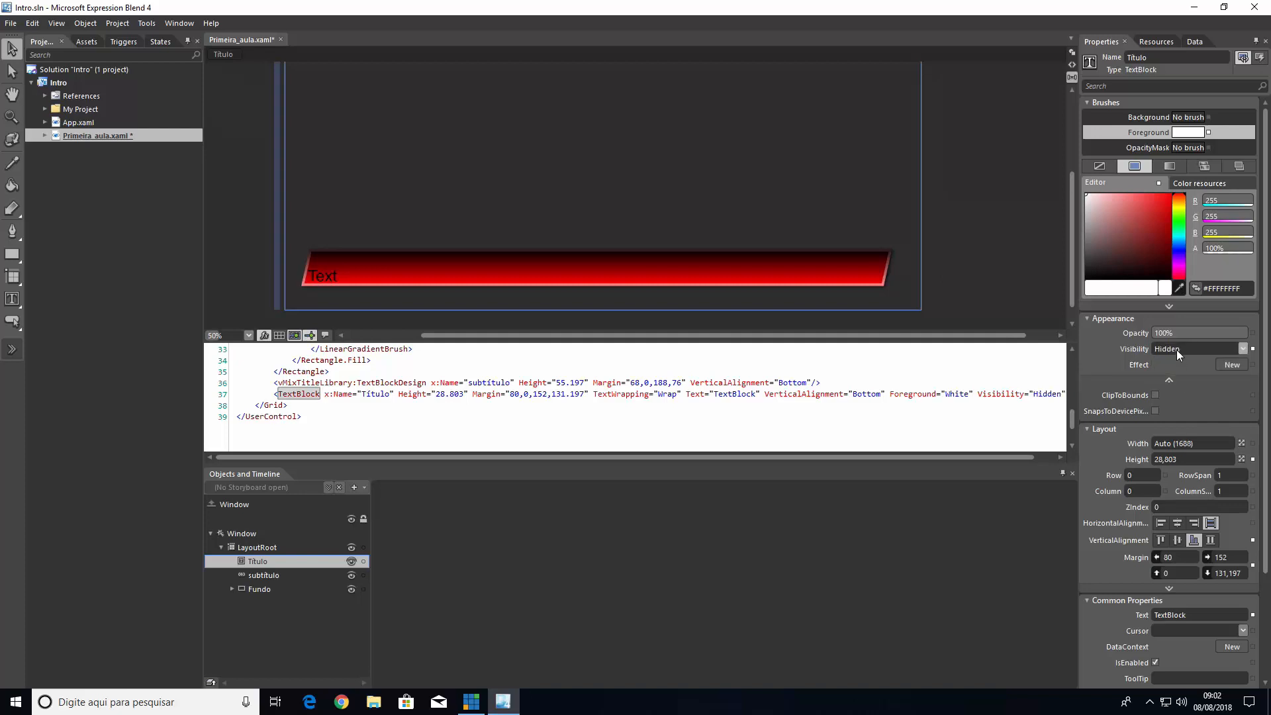
left_click(1177, 351)
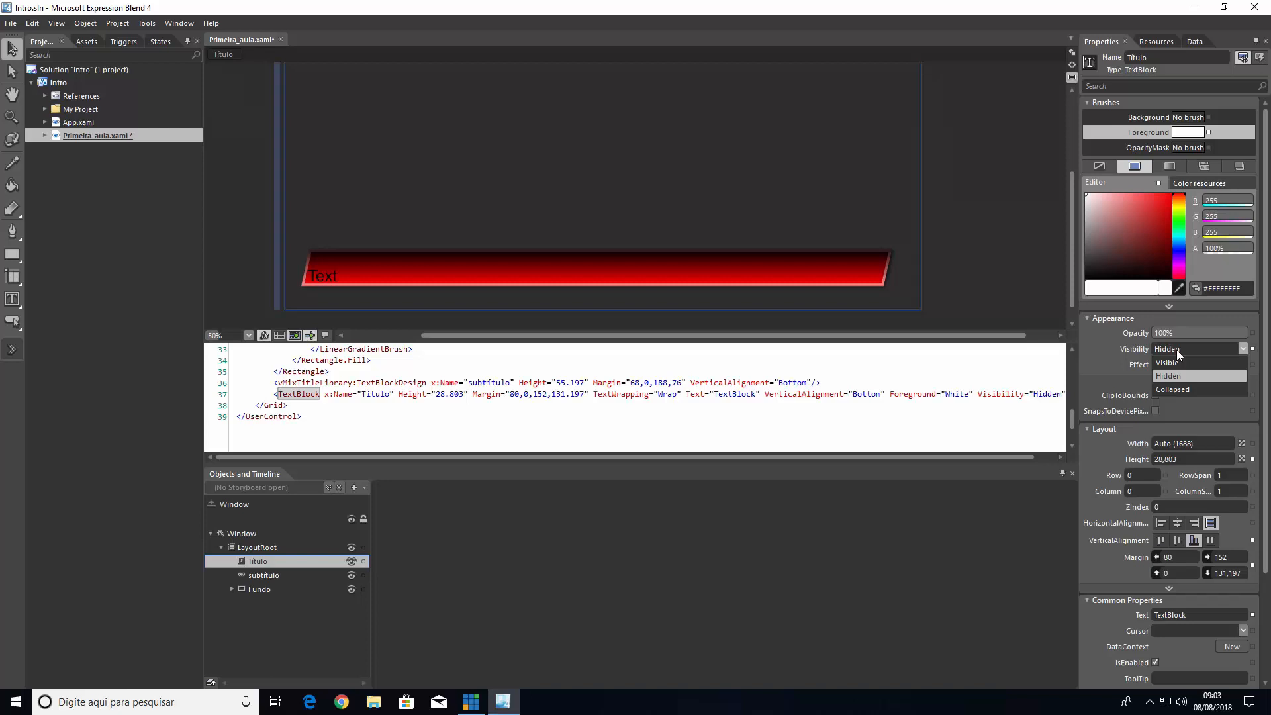
left_click(1177, 349)
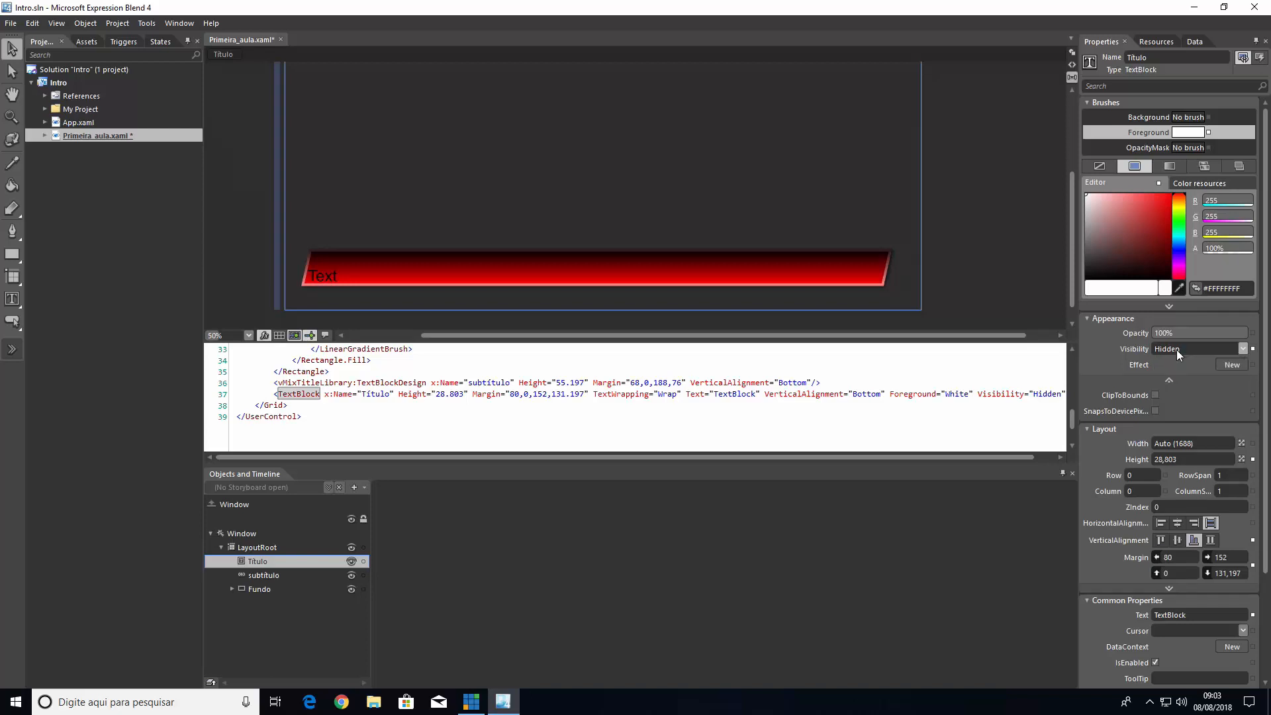
left_click(1177, 350)
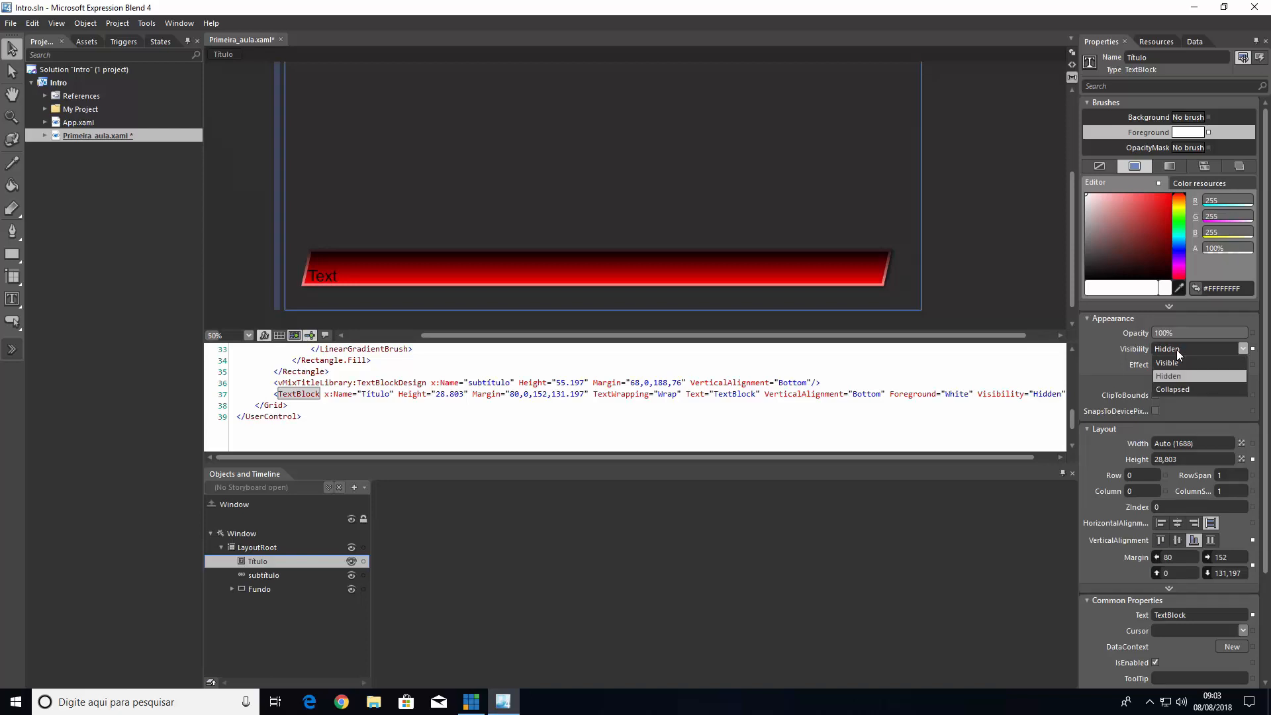
left_click(1170, 361)
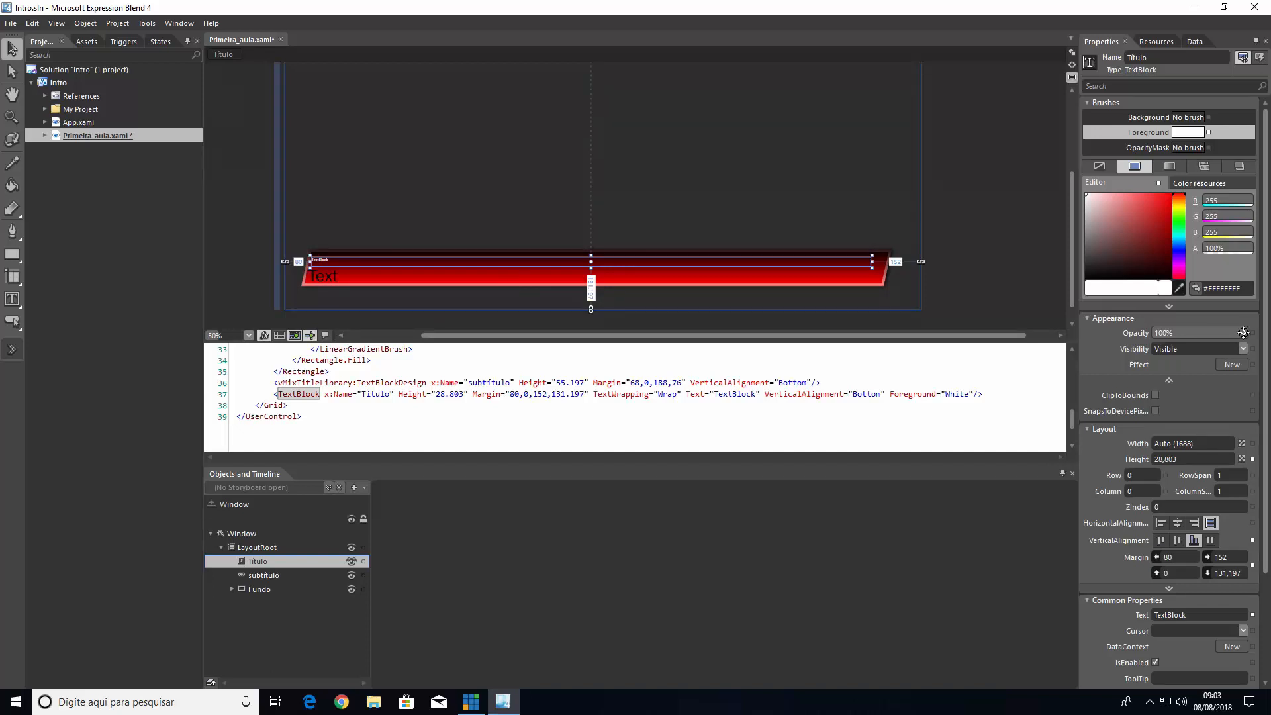
Examine the Título text block's appearance, layout and common properties
mouse_move(1243, 332)
left_mouse_down()
mouse_move(1155, 333)
mouse_move(1237, 333)
left_mouse_up()
left_click(1172, 382)
left_click(1173, 381)
scroll(1134, 390, "down", 1)
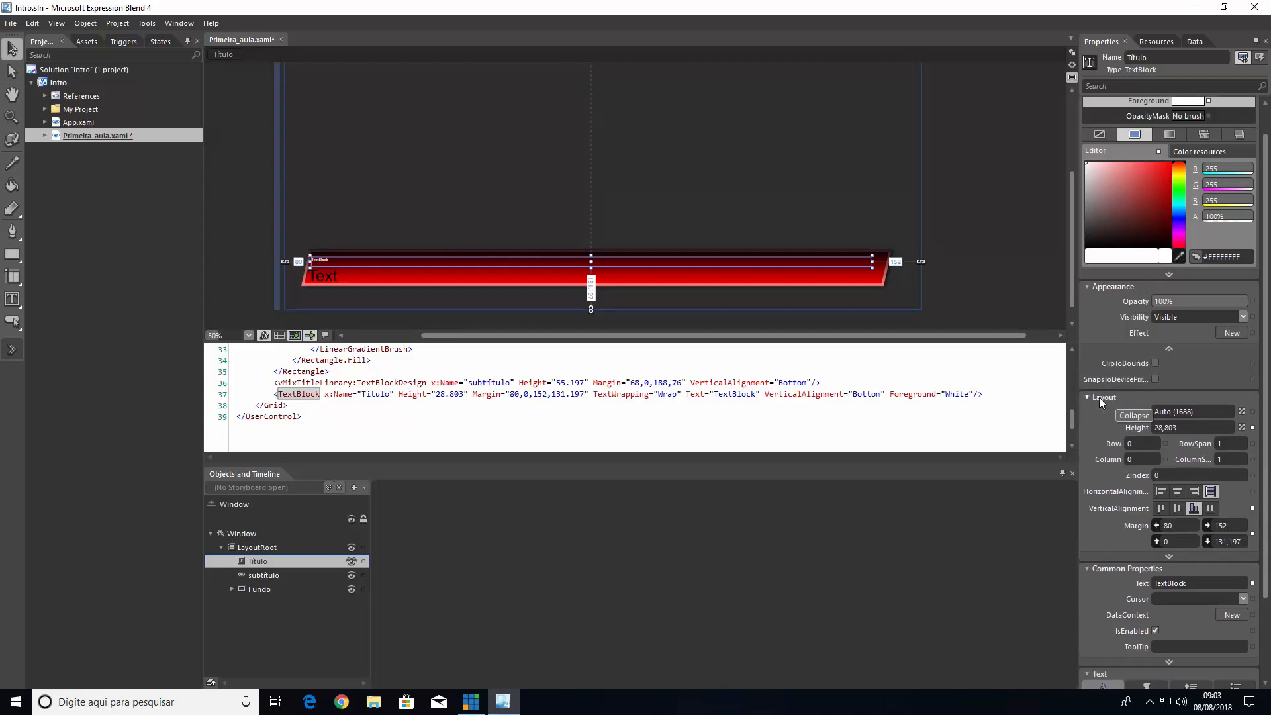
scroll(1112, 407, "down", 1)
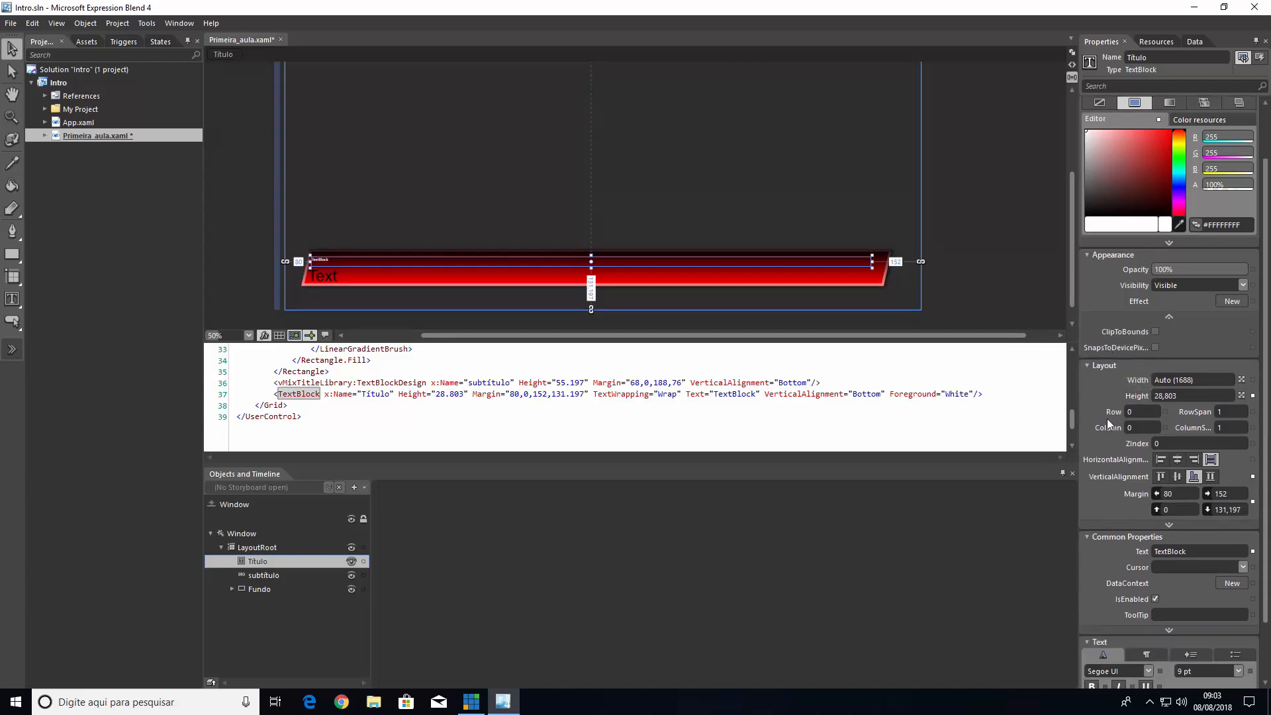
scroll(1110, 424, "up", 2)
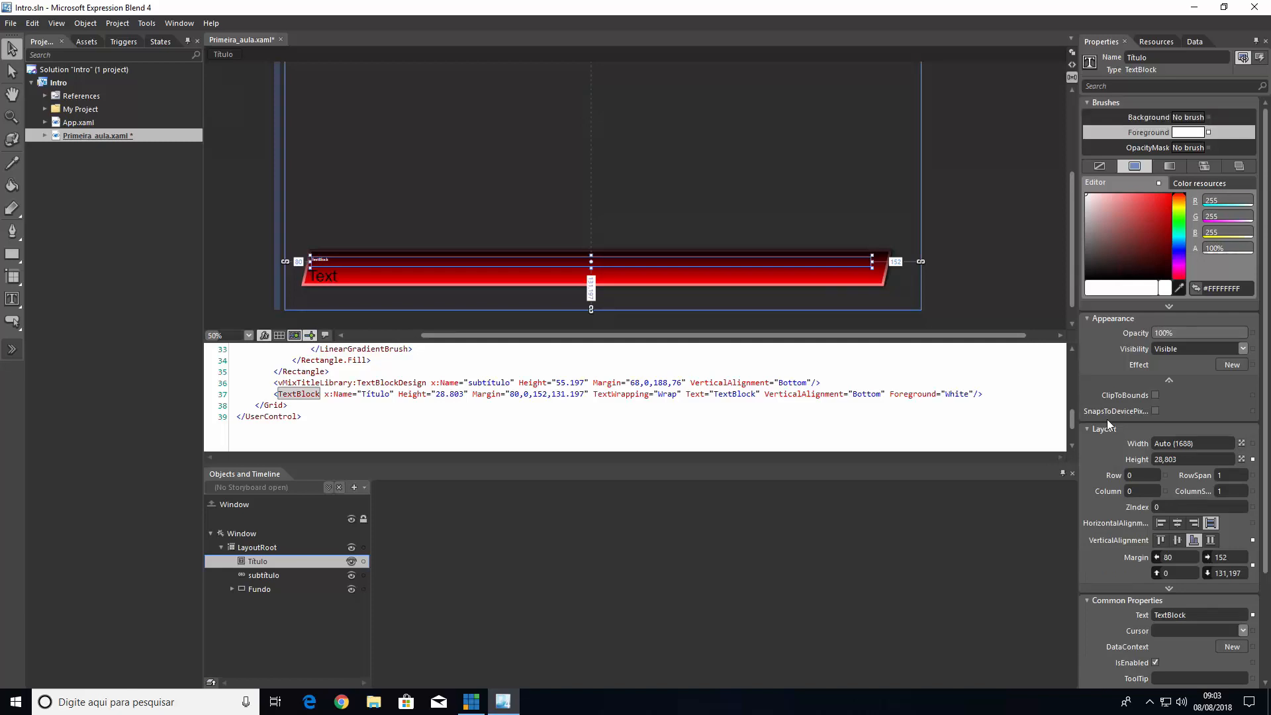
scroll(1107, 419, "down", 2)
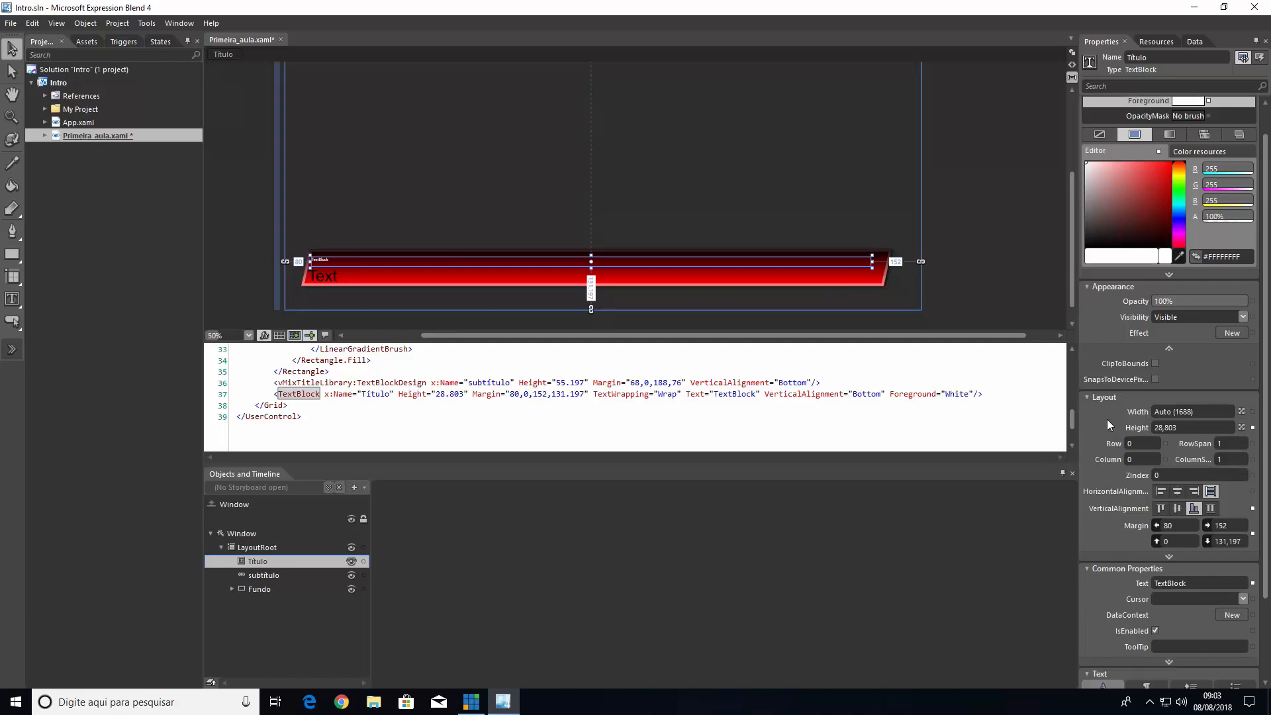
scroll(1105, 461, "down", 2)
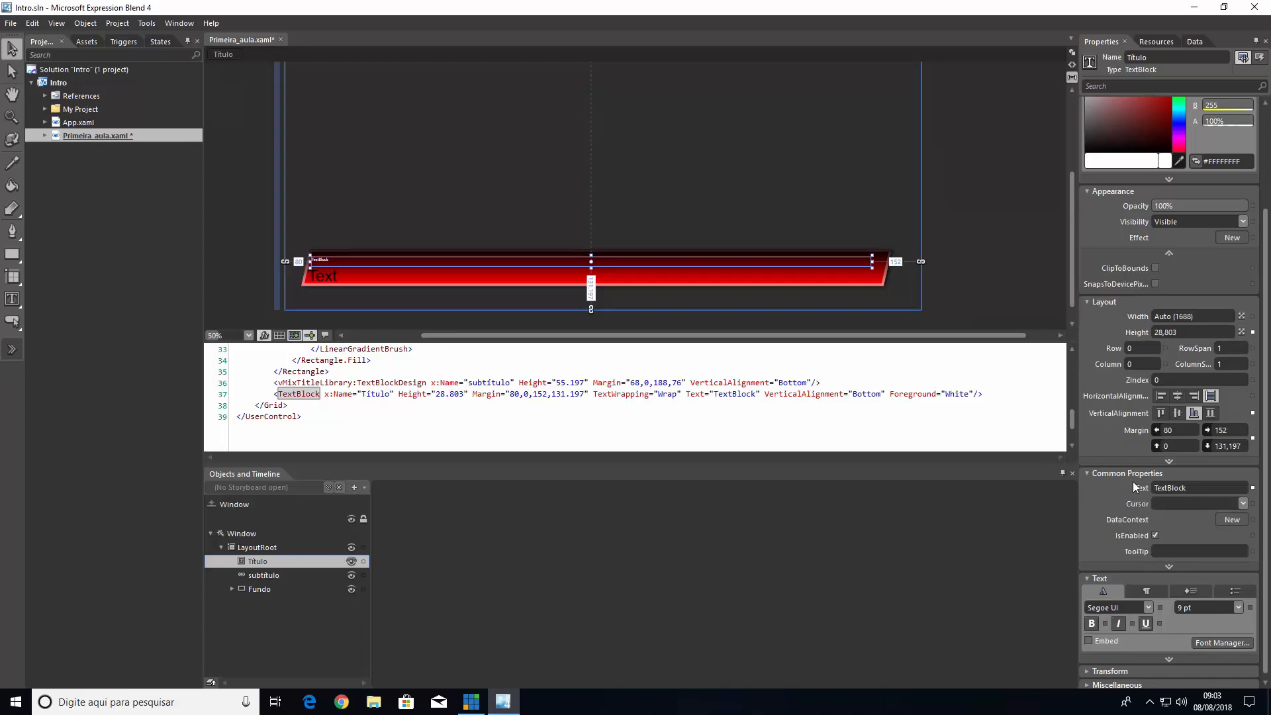
Set the Título text block's text to "Título do GC"
scroll(1134, 482, "down", 1)
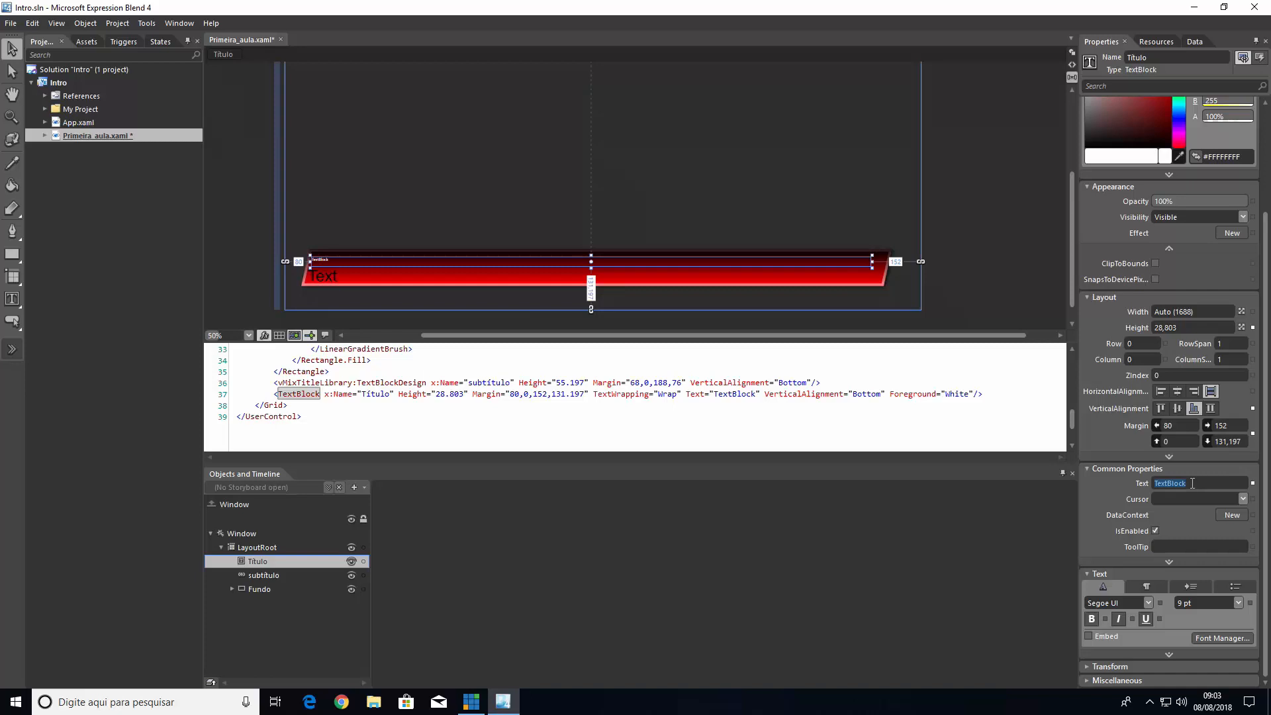
type("Titu")
type("lo")
key("Return")
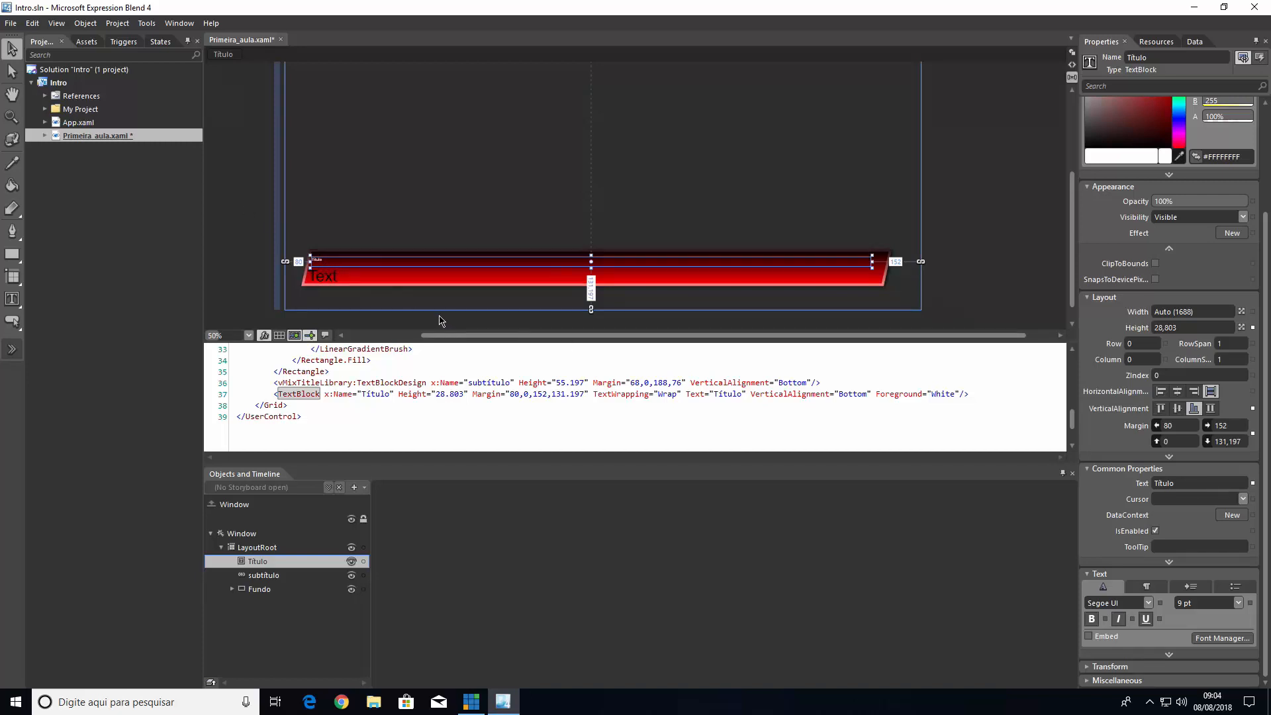
left_click(1178, 484)
type("do GC")
key("Return")
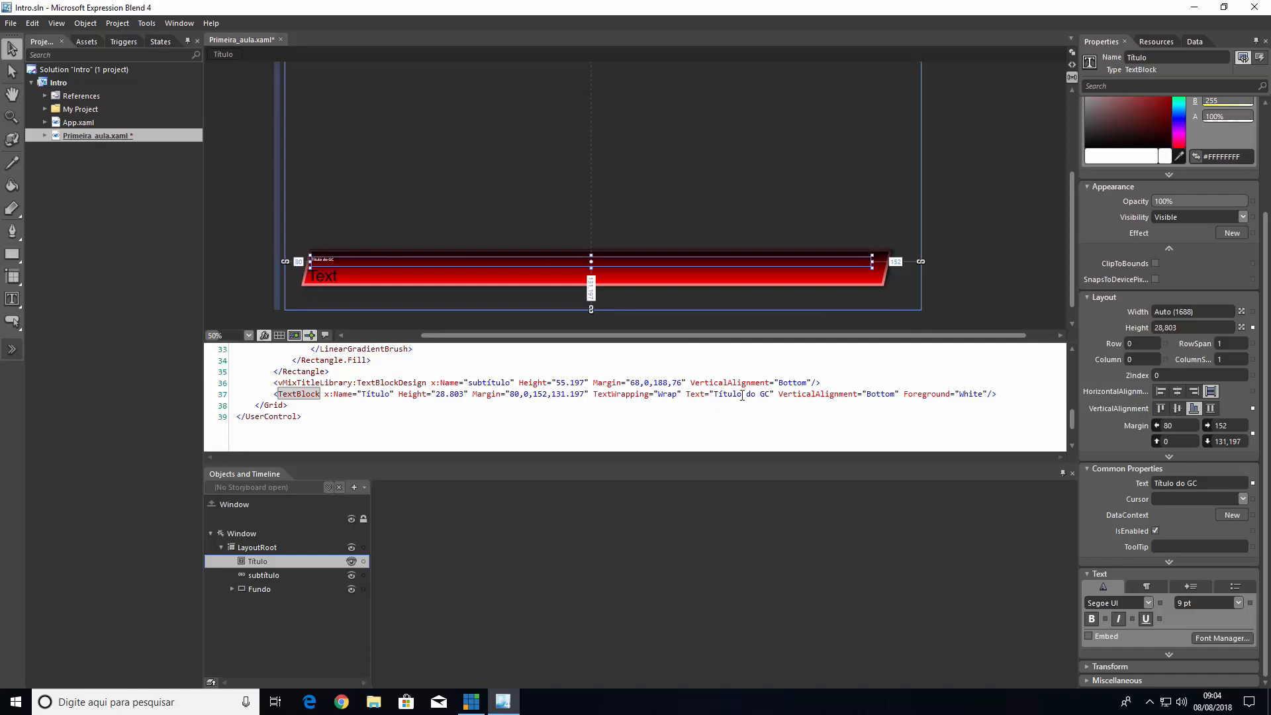
Set the Título text block's font to Roboto Black at 18 pt
left_click(1147, 602)
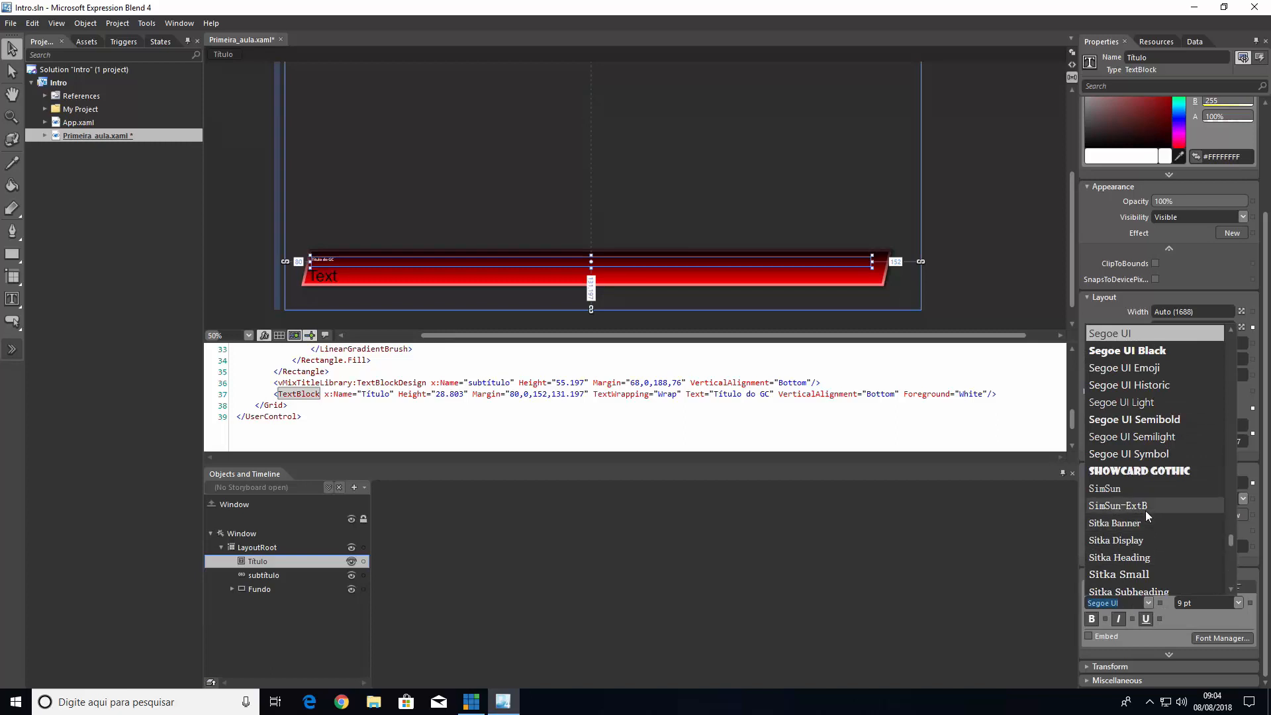
scroll(1145, 507, "up", 4)
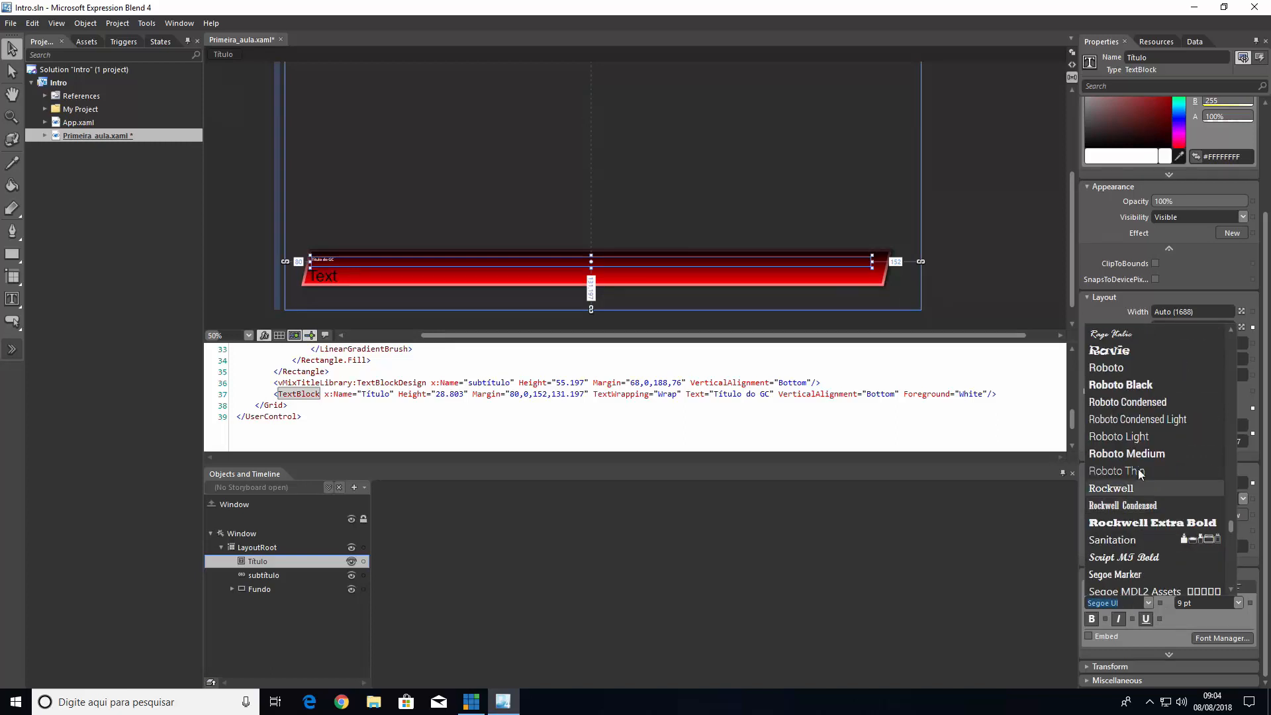
left_click(1121, 385)
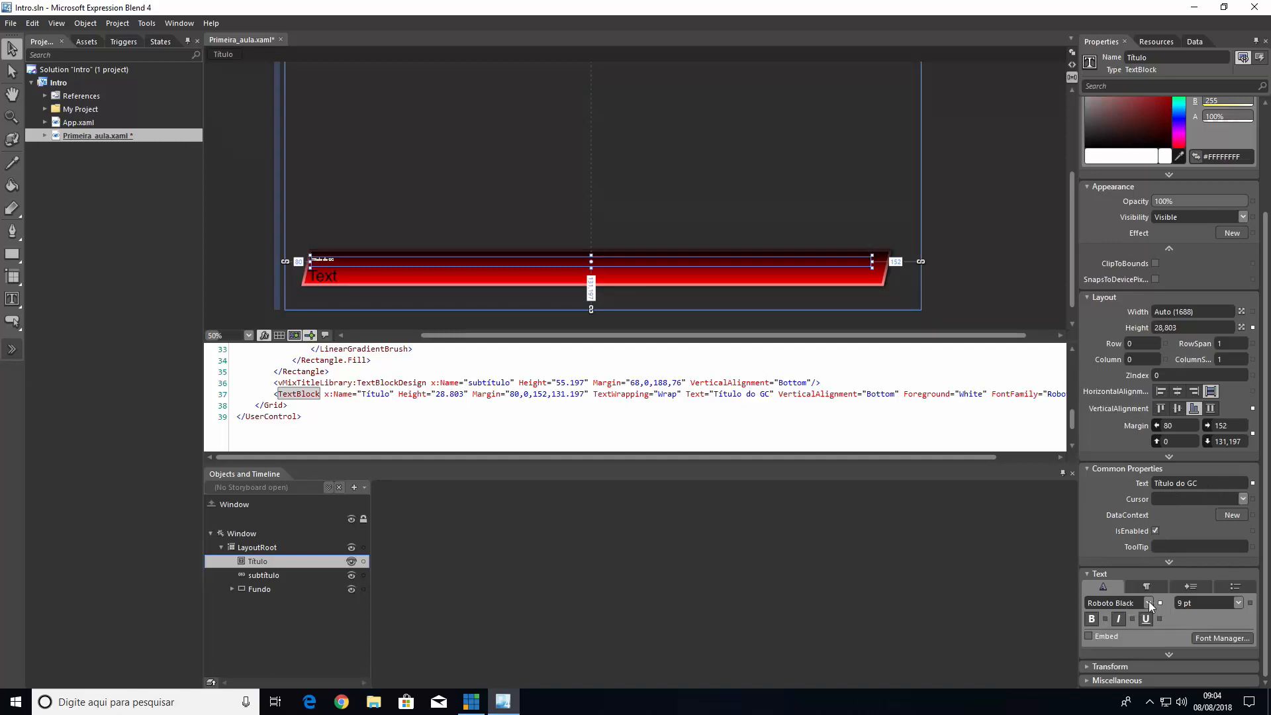
left_click(1236, 603)
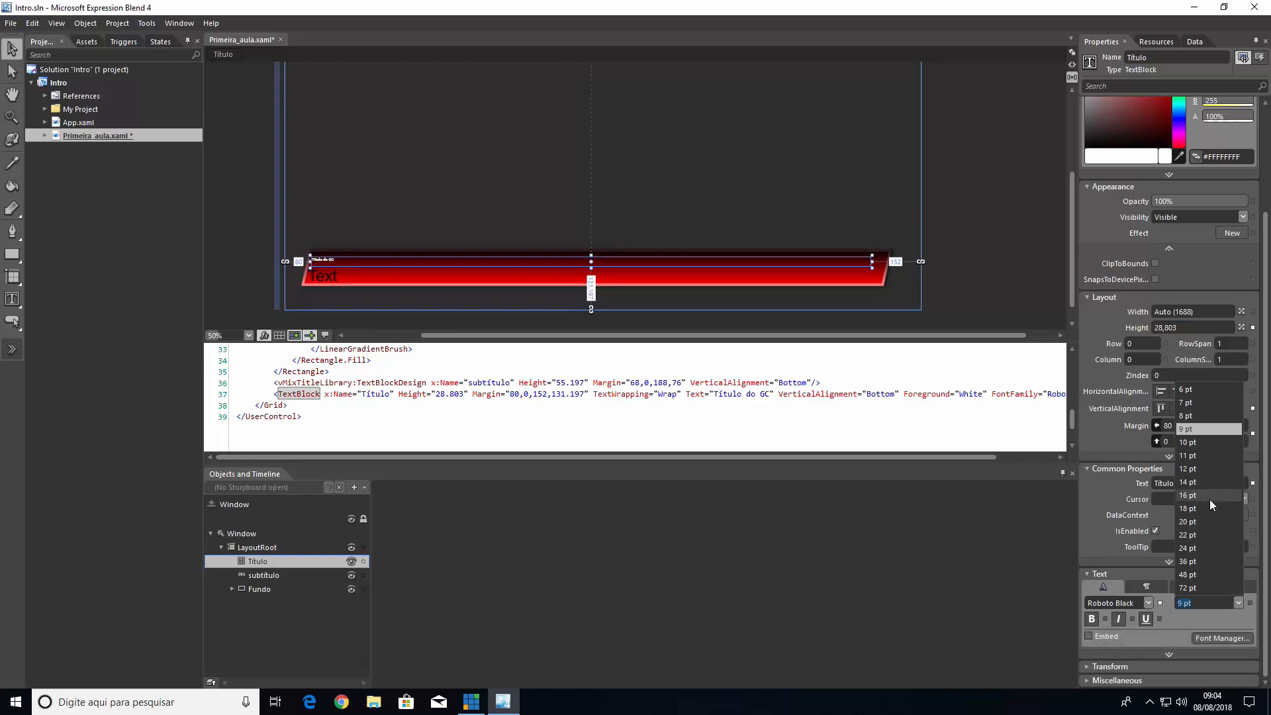
left_click(1189, 509)
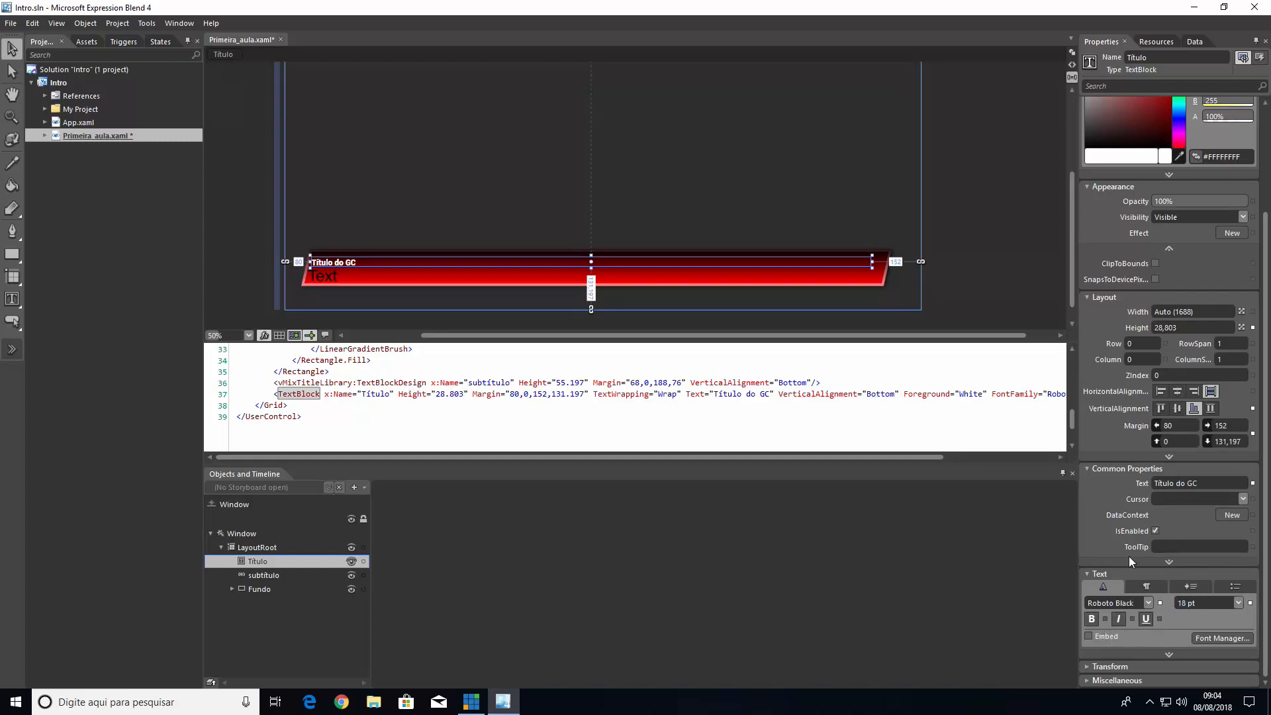
Try right alignment on the Título text block's paragraph and set its alignment to Center
left_click(1144, 587)
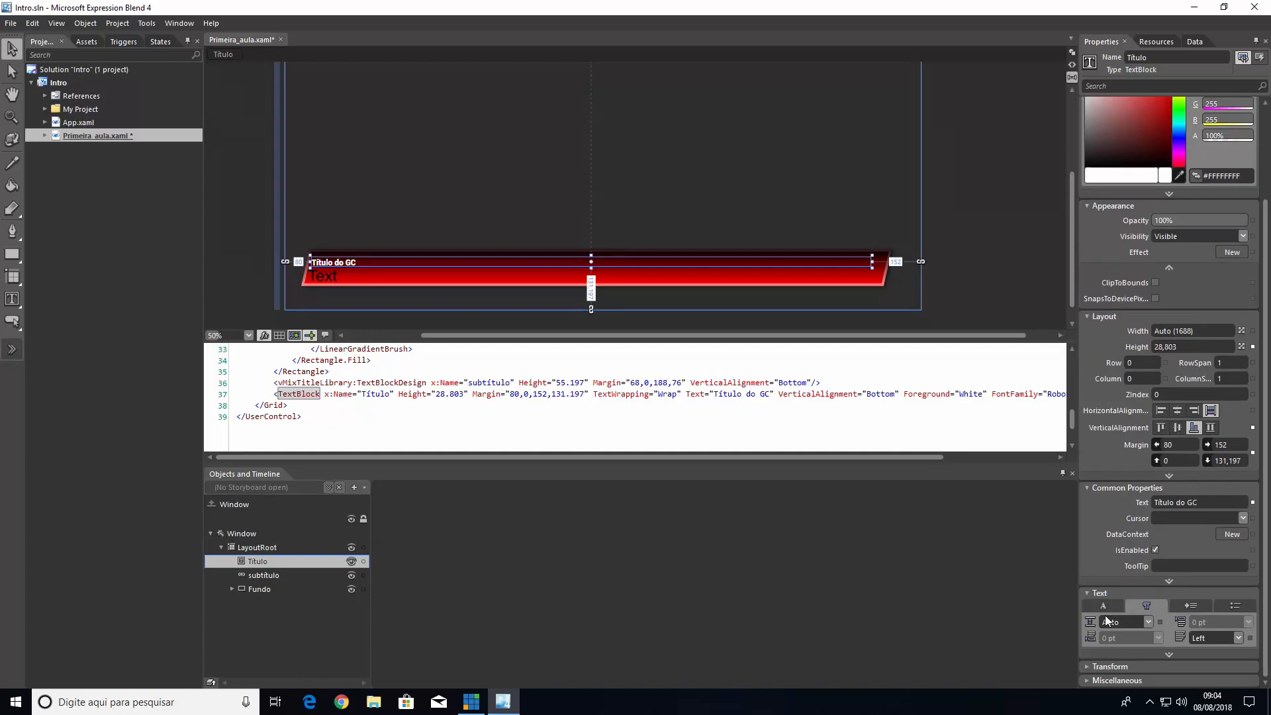
left_click(1142, 622)
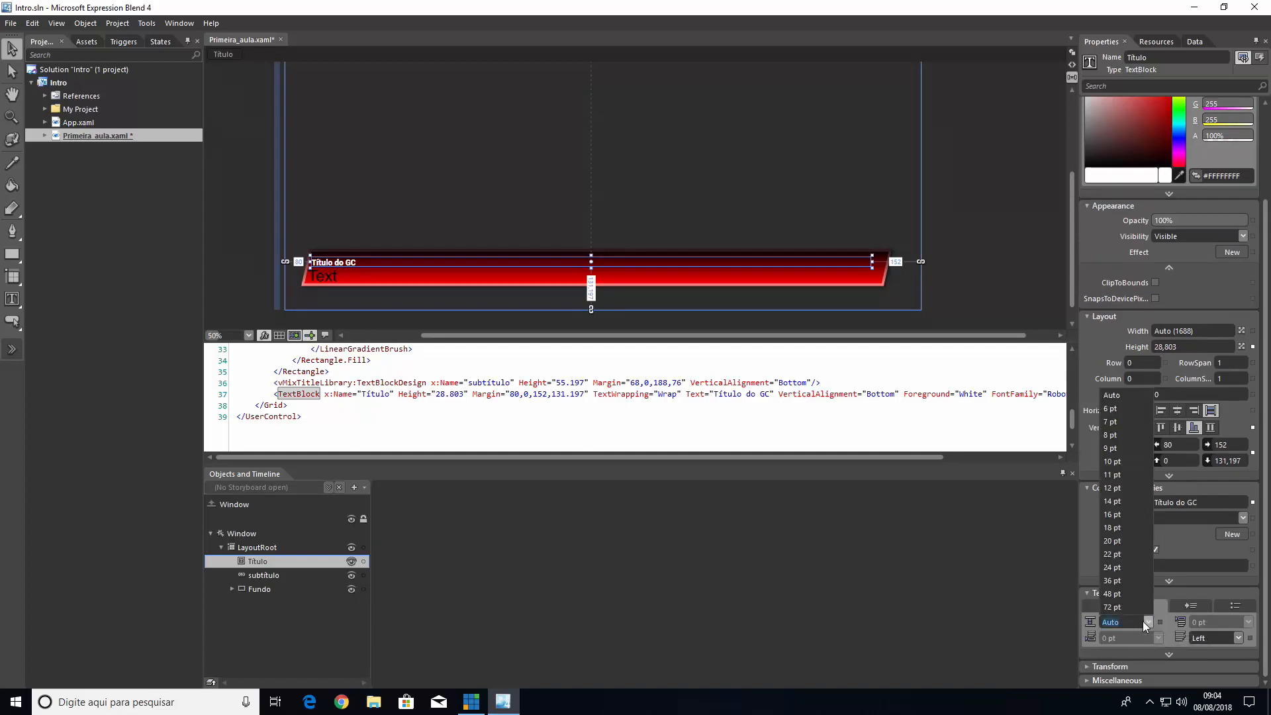
left_click(1143, 622)
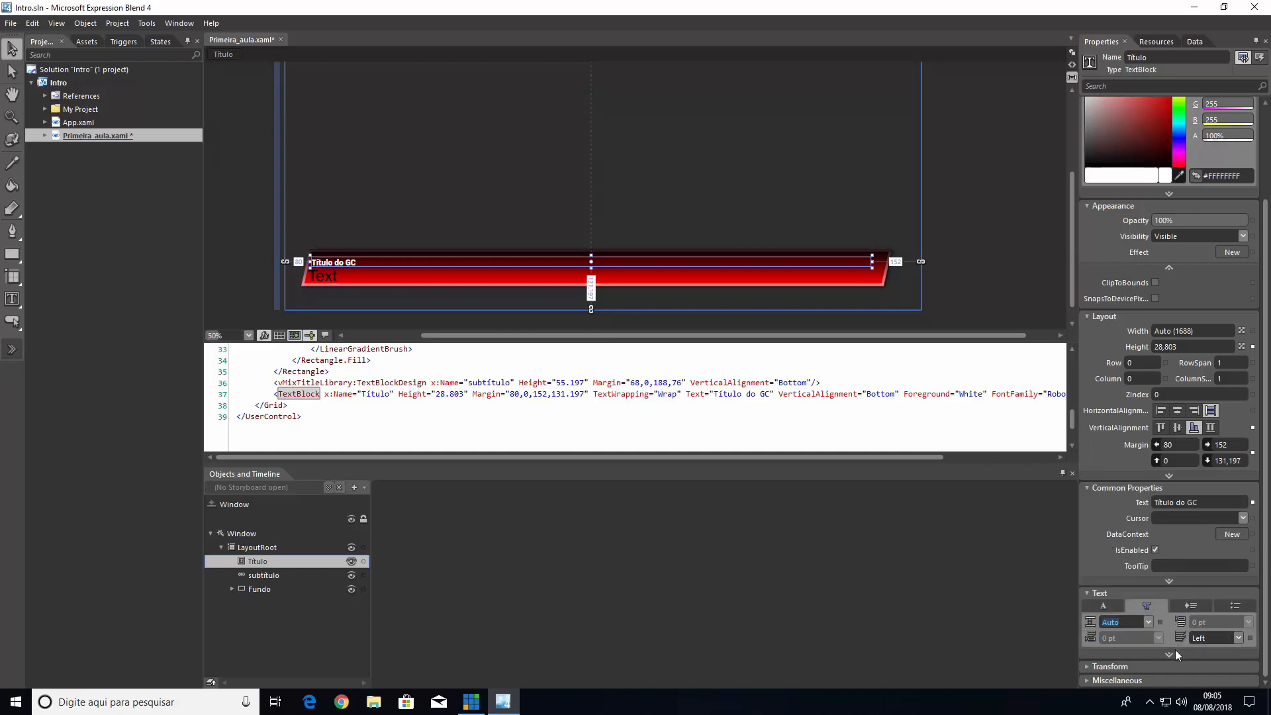
left_click(1224, 637)
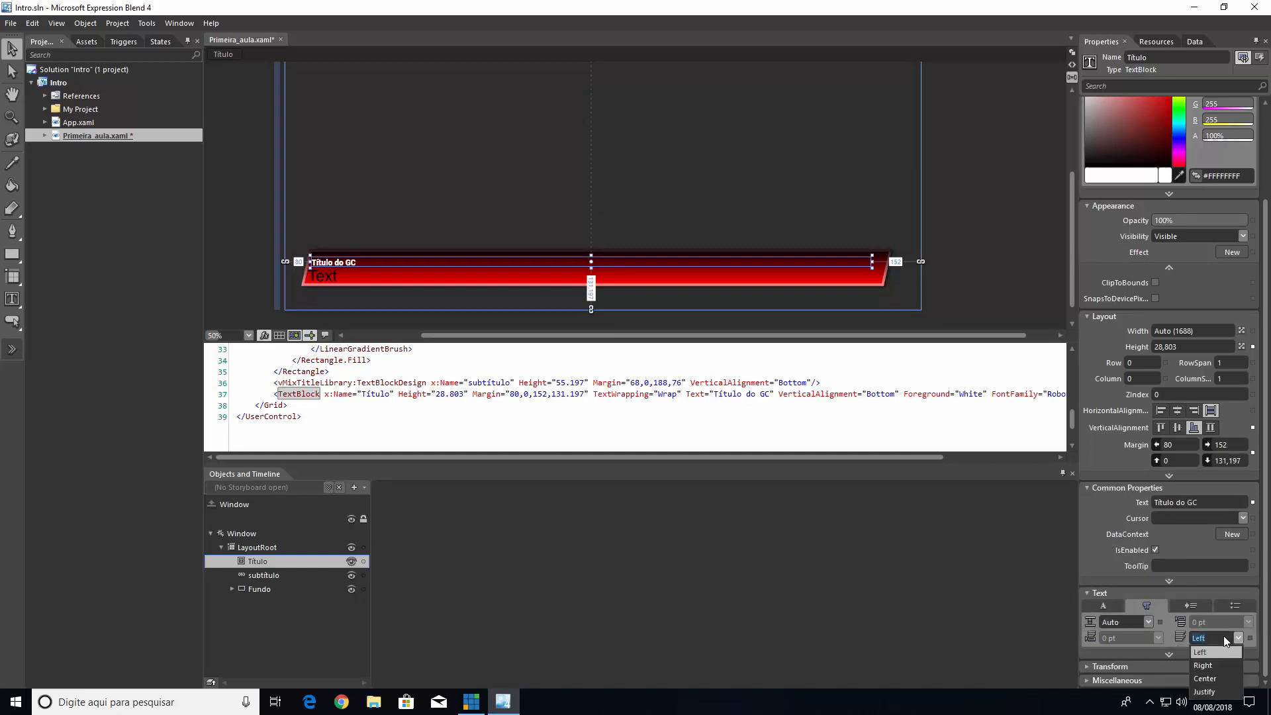
left_click(1204, 666)
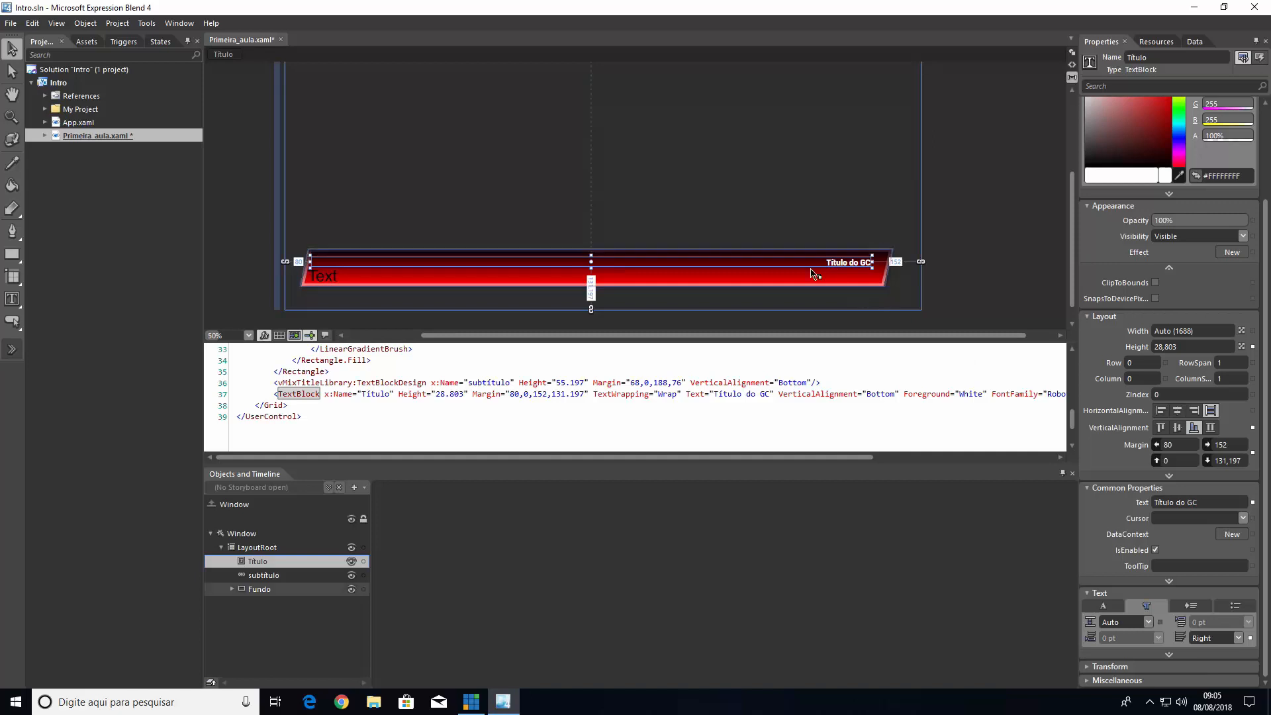
left_click(1212, 639)
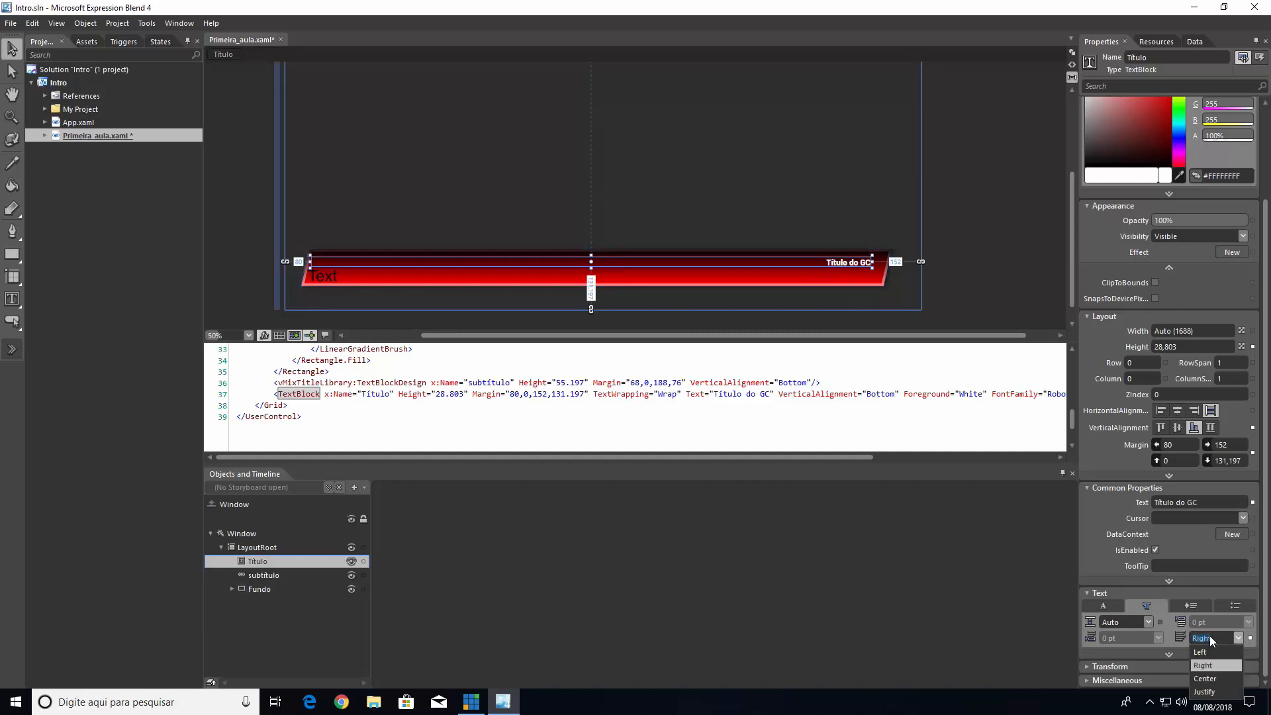
left_click(1205, 678)
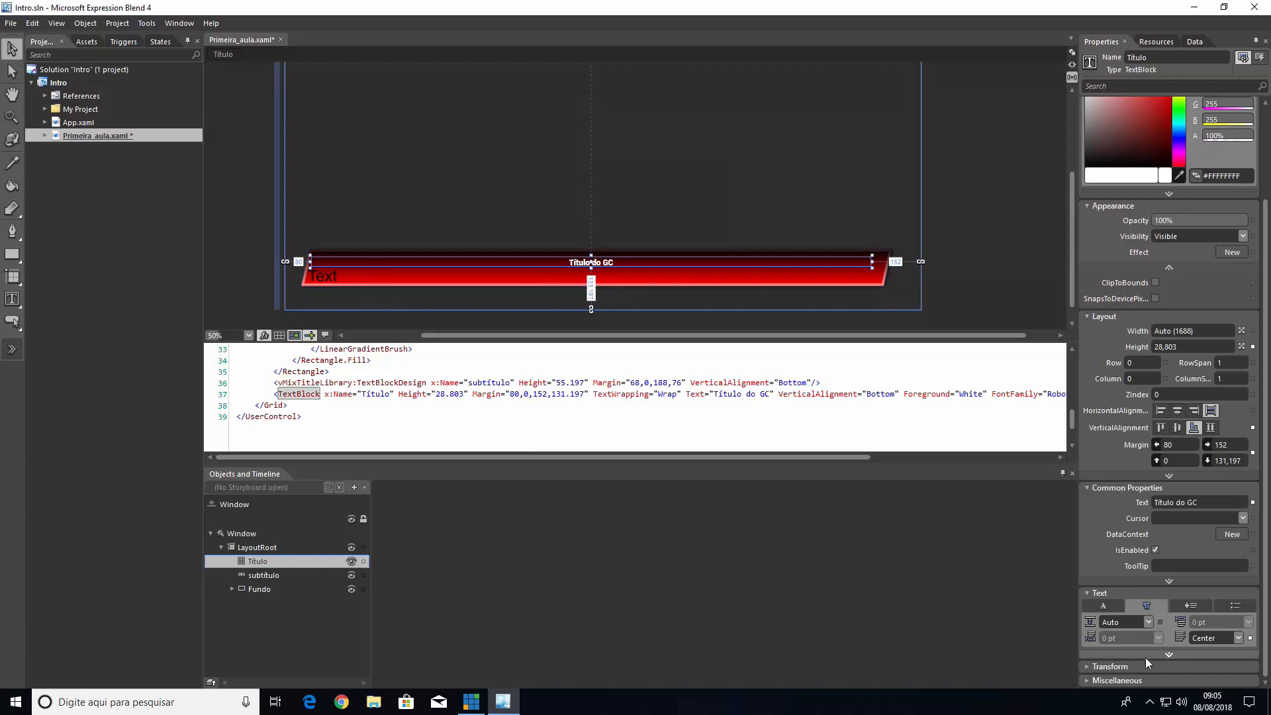
Try rotating the Título text block with its render transform and undo the rotation
left_click(1095, 666)
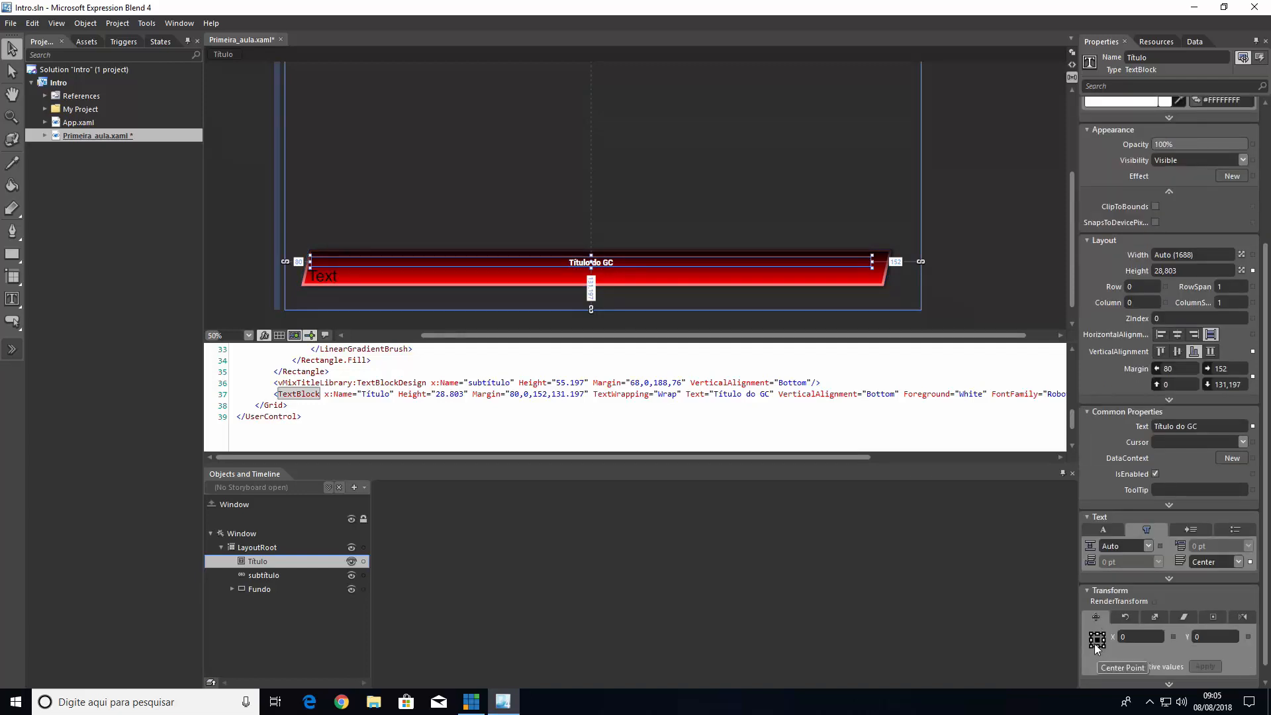
left_click(1127, 616)
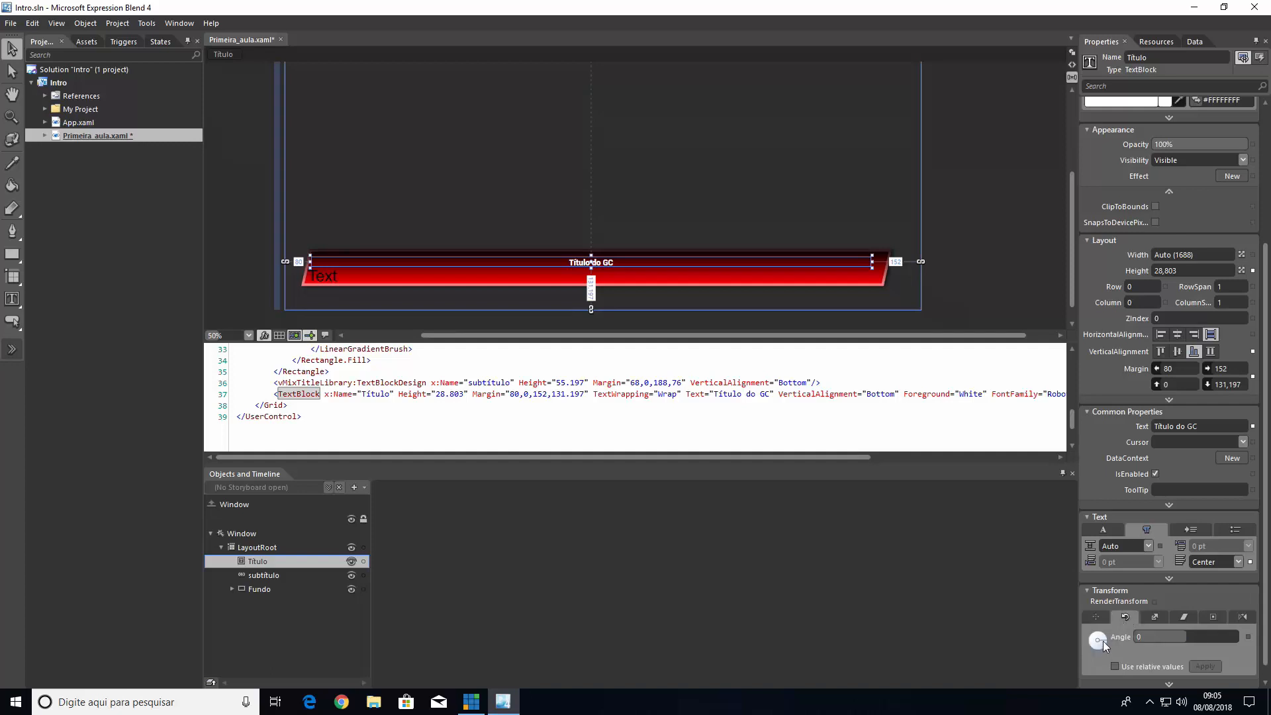
left_click_drag(1102, 641, 1136, 657)
key("ctrl+z")
Try scaling the Título text block to 1.3 in X and shifting its center point, undoing the center point change
left_click(1155, 619)
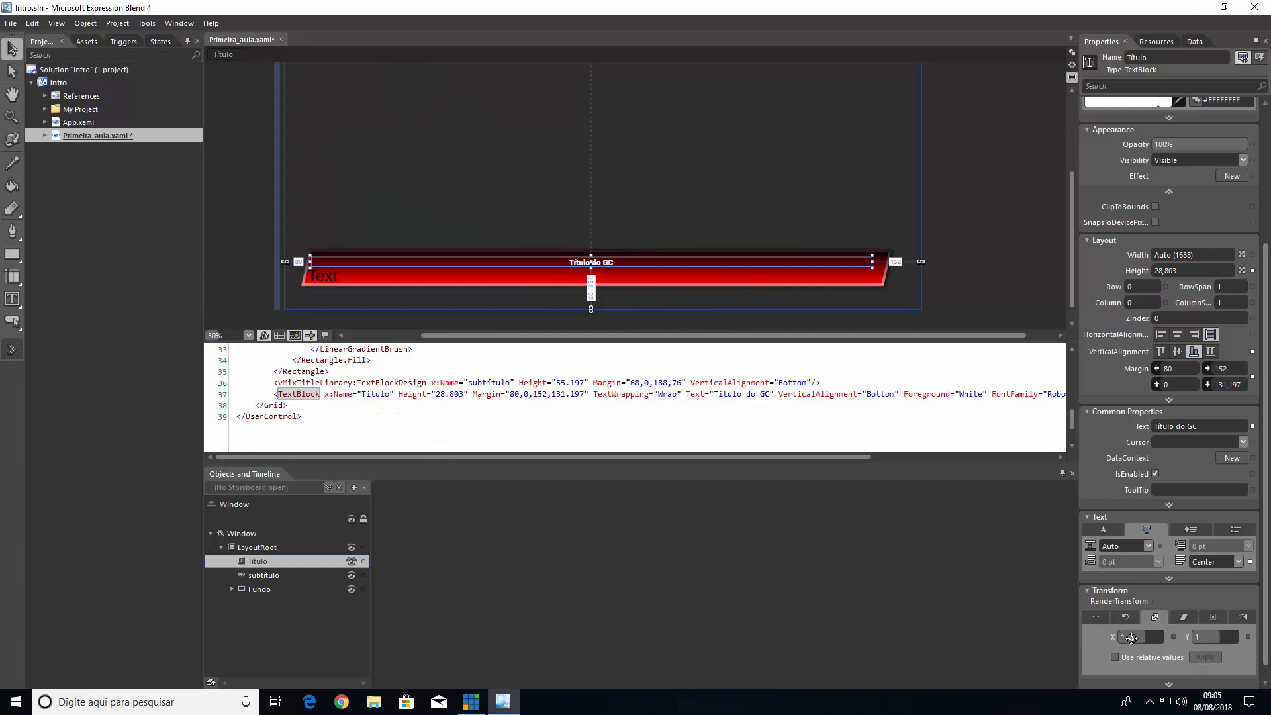
left_click_drag(1131, 637, 1189, 637)
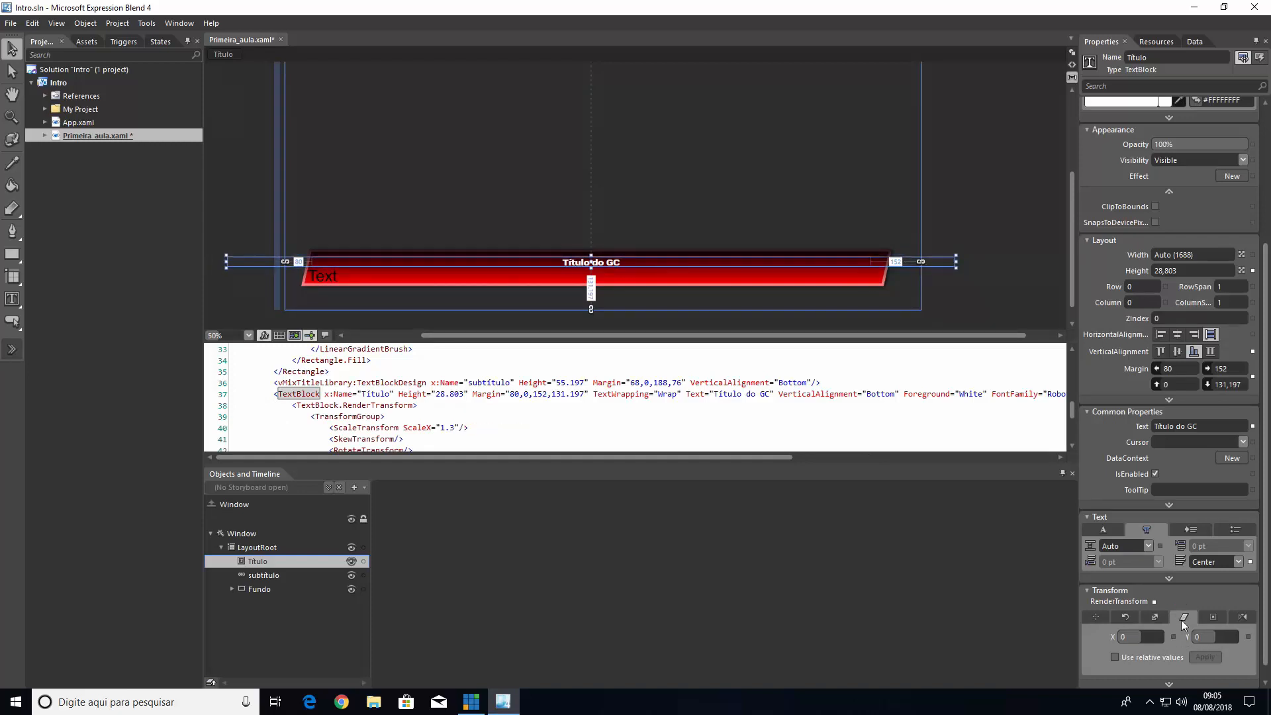
left_click(1217, 619)
left_click_drag(1129, 635, 1153, 649)
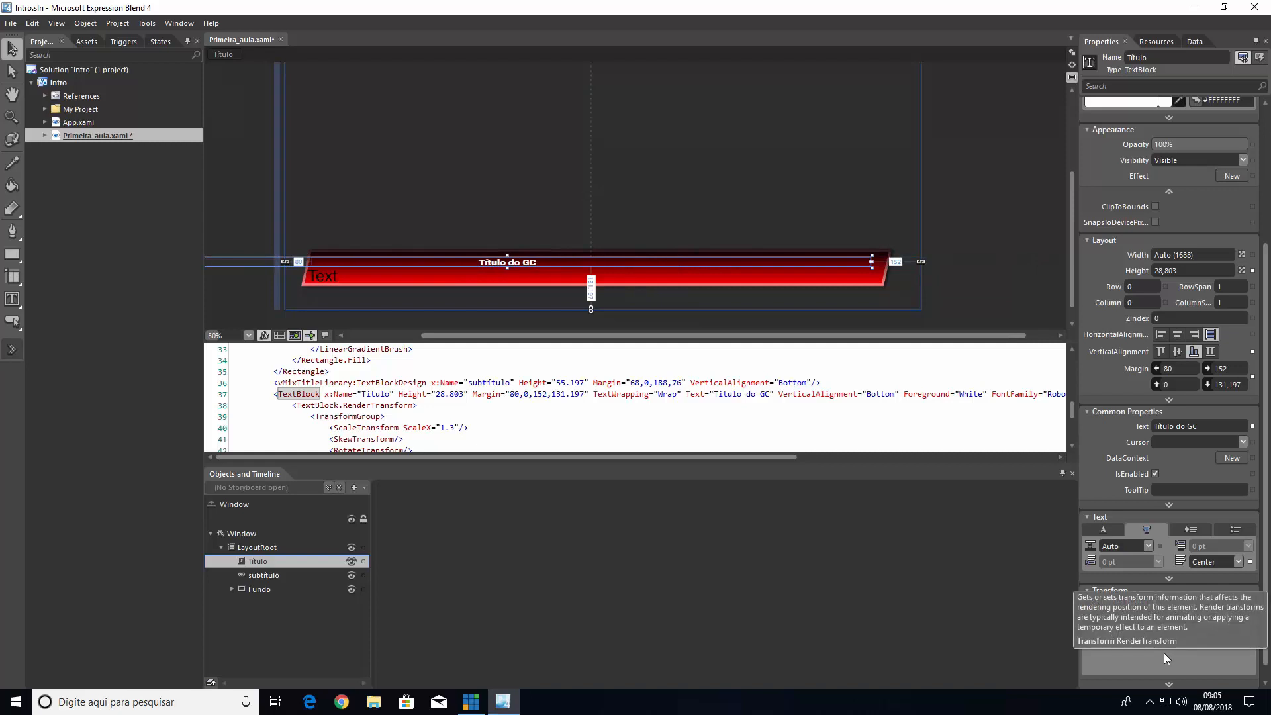
key("ctrl+z")
Try flipping the Título text block along the X and Y axes and remove its transforms, including the X scale
left_click(1238, 617)
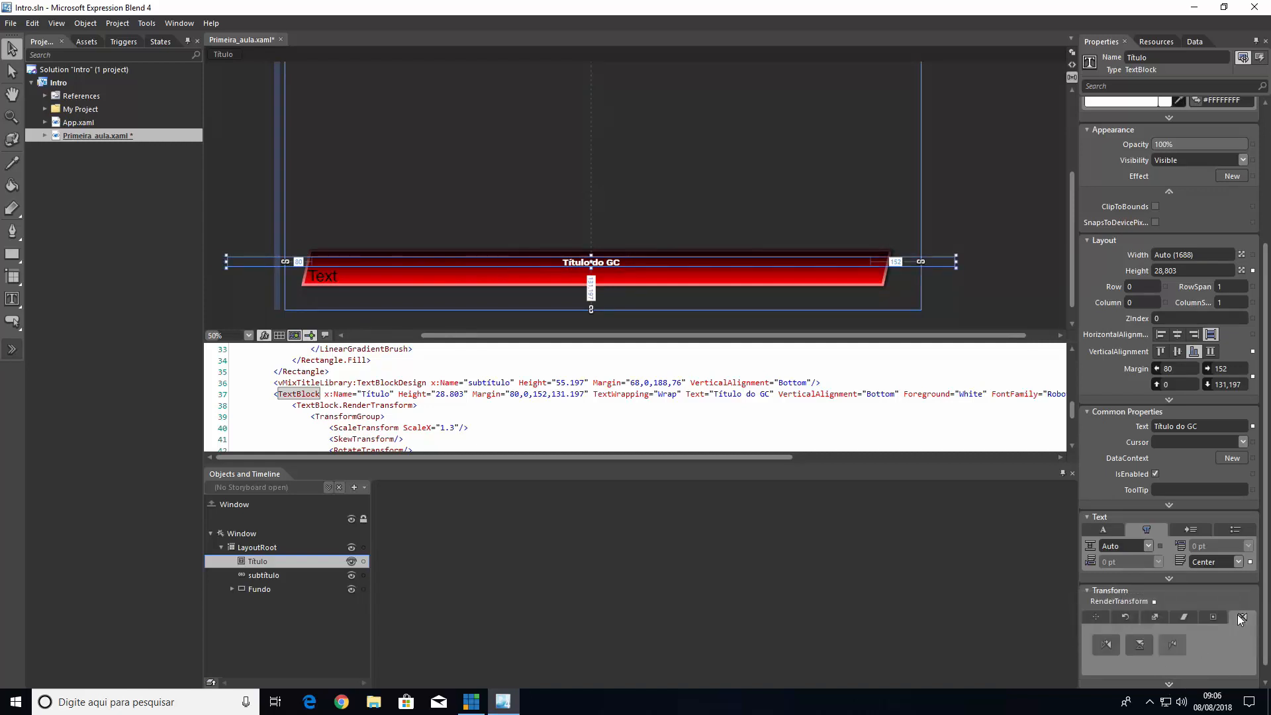
left_click(1104, 645)
left_click(1102, 648)
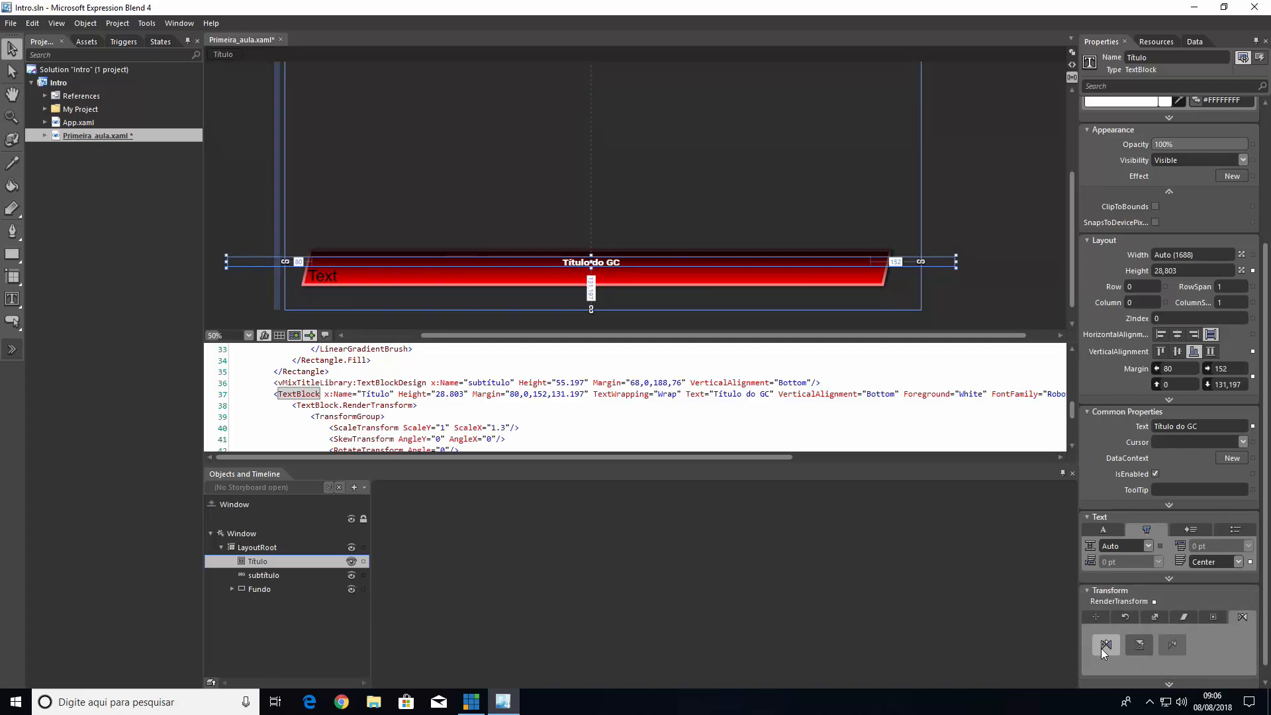
left_click(1136, 649)
left_click(1136, 649)
left_click(958, 206)
left_click(620, 268)
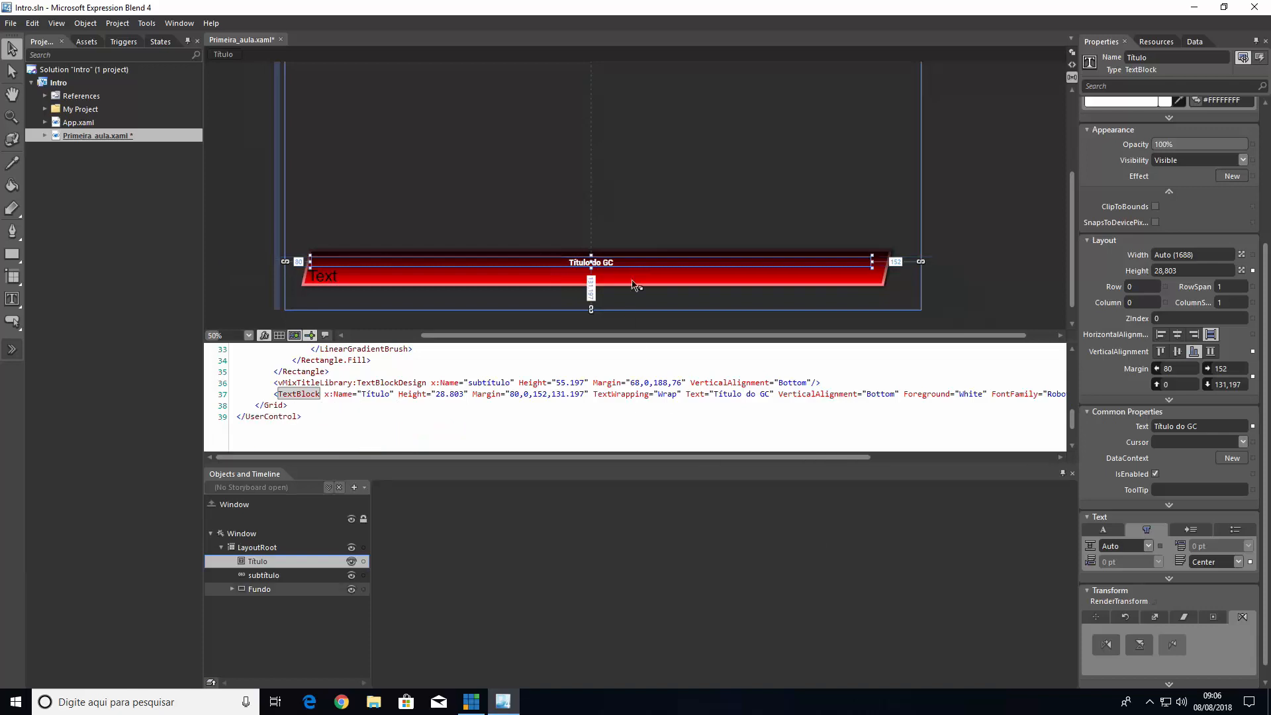
Examine the XAML code of the Título and subtítulo text elements, especially their x:Name attributes
left_click(679, 192)
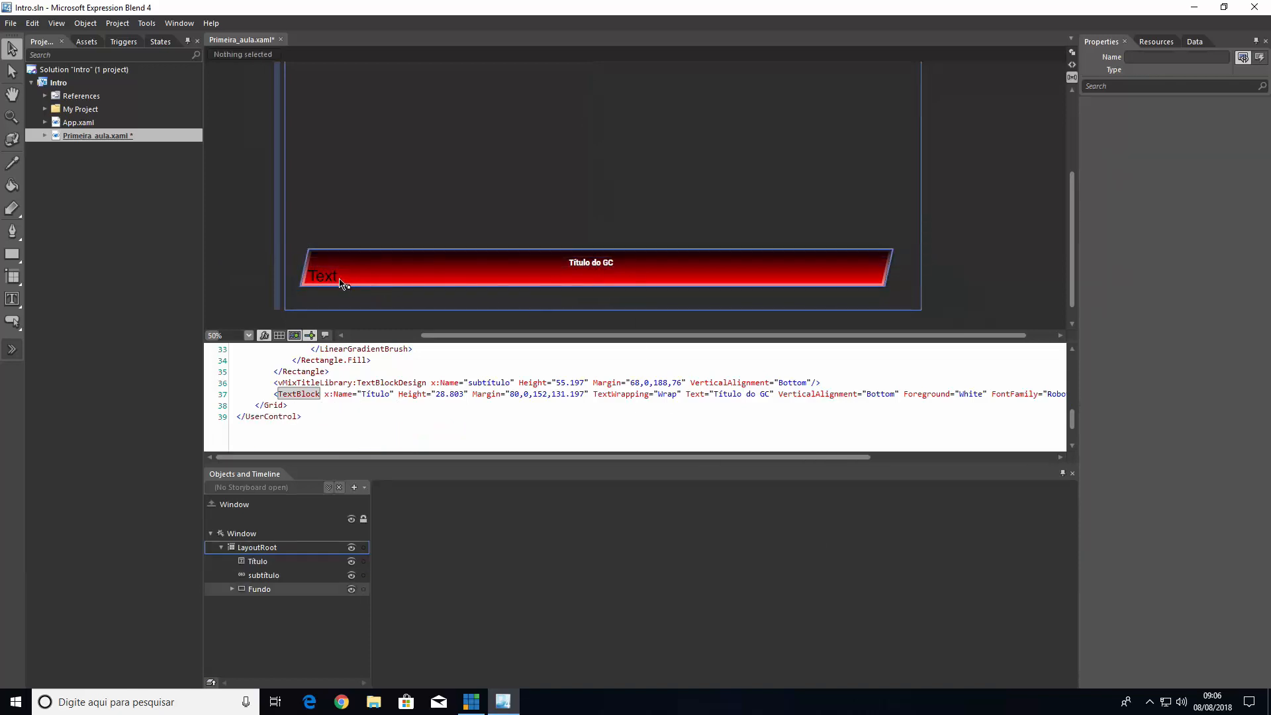
left_click(589, 263)
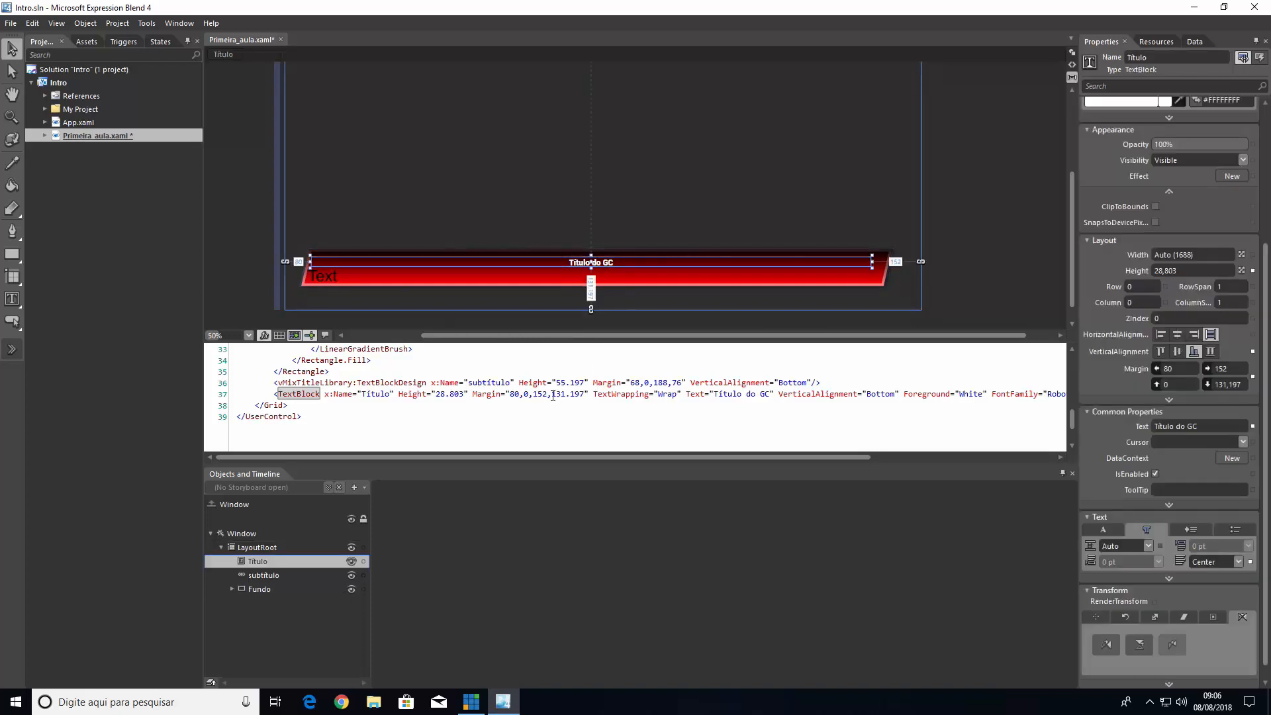
mouse_move(379, 399)
left_mouse_down()
mouse_move(390, 398)
mouse_move(377, 401)
left_mouse_up()
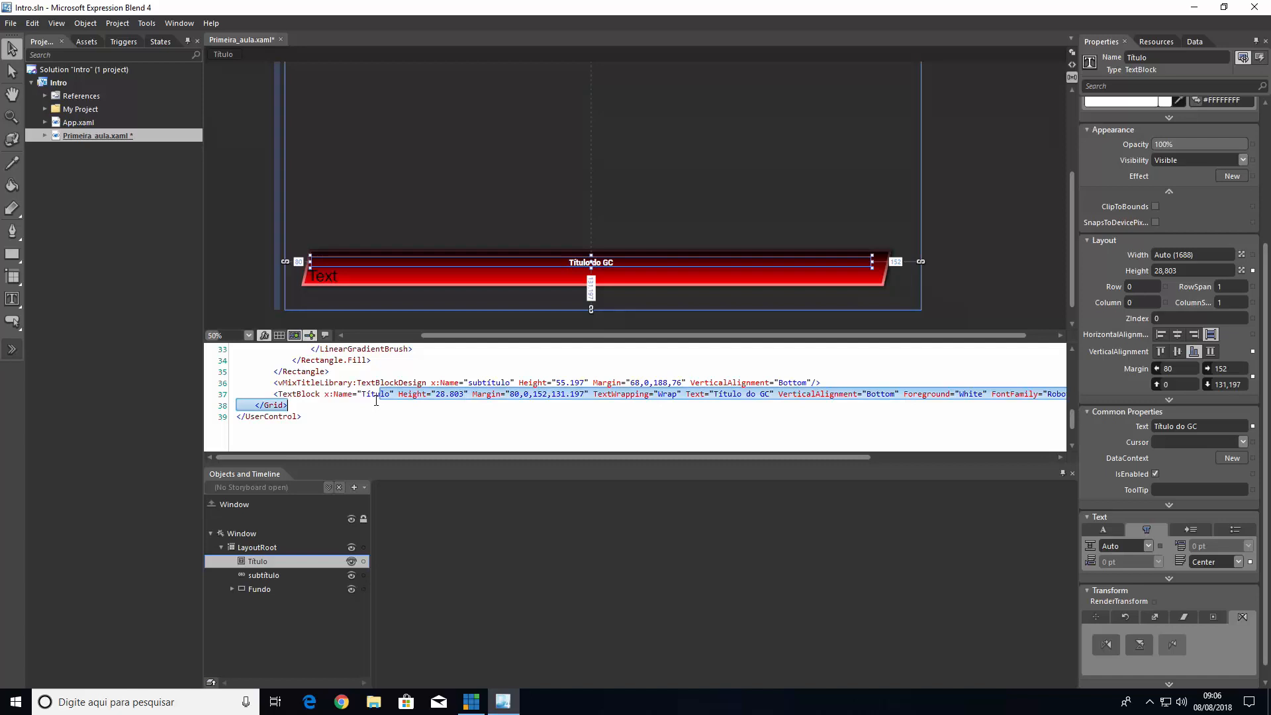
left_click(363, 396)
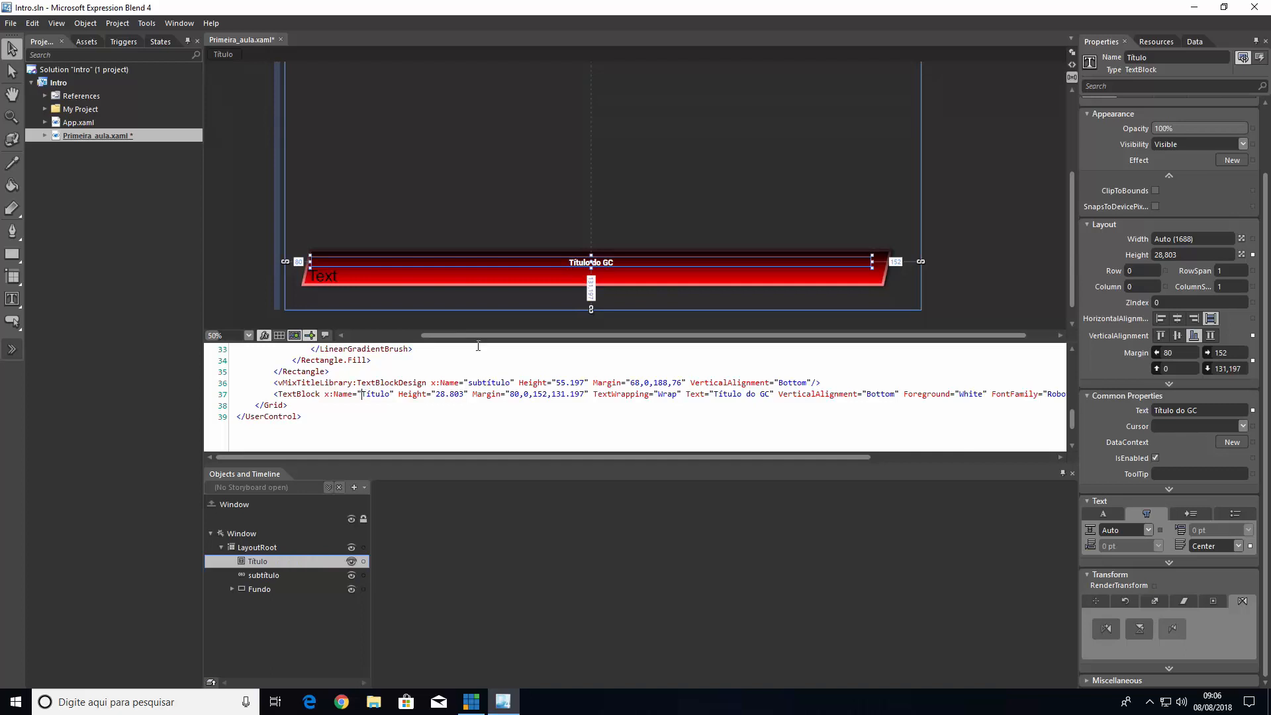
scroll(501, 404, "up", 3)
scroll(501, 403, "down", 5)
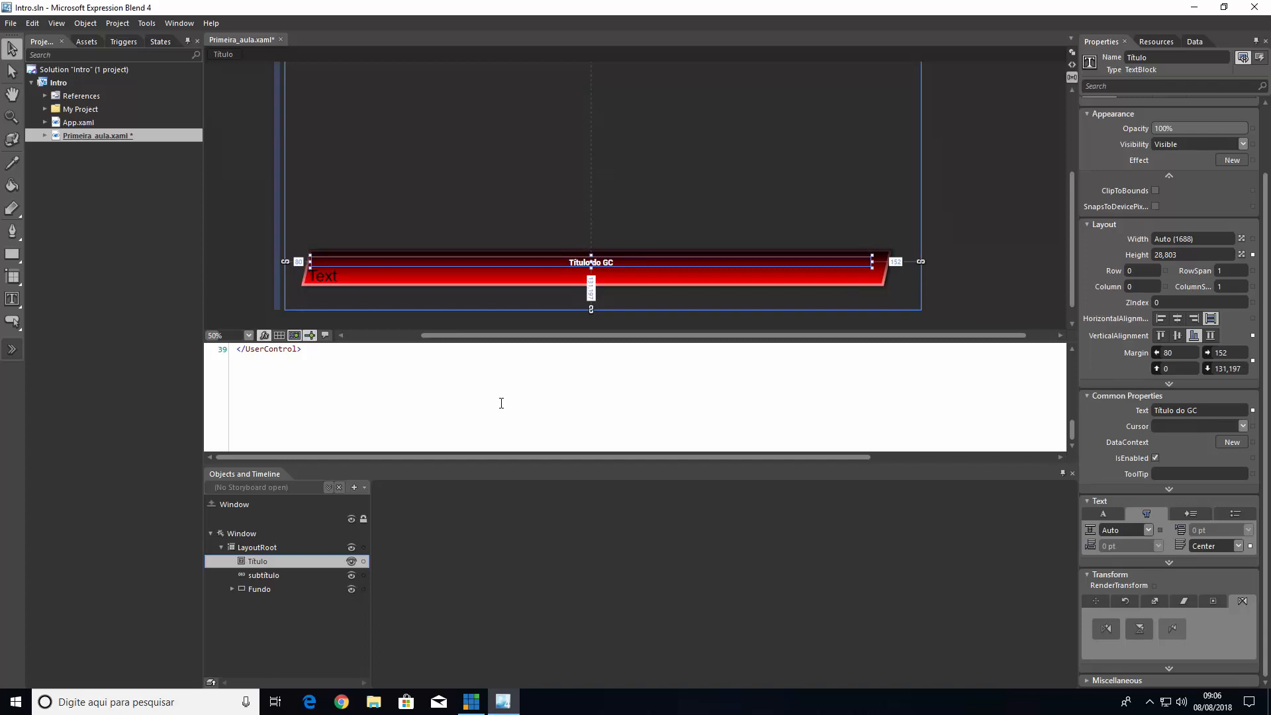
scroll(502, 403, "up", 2)
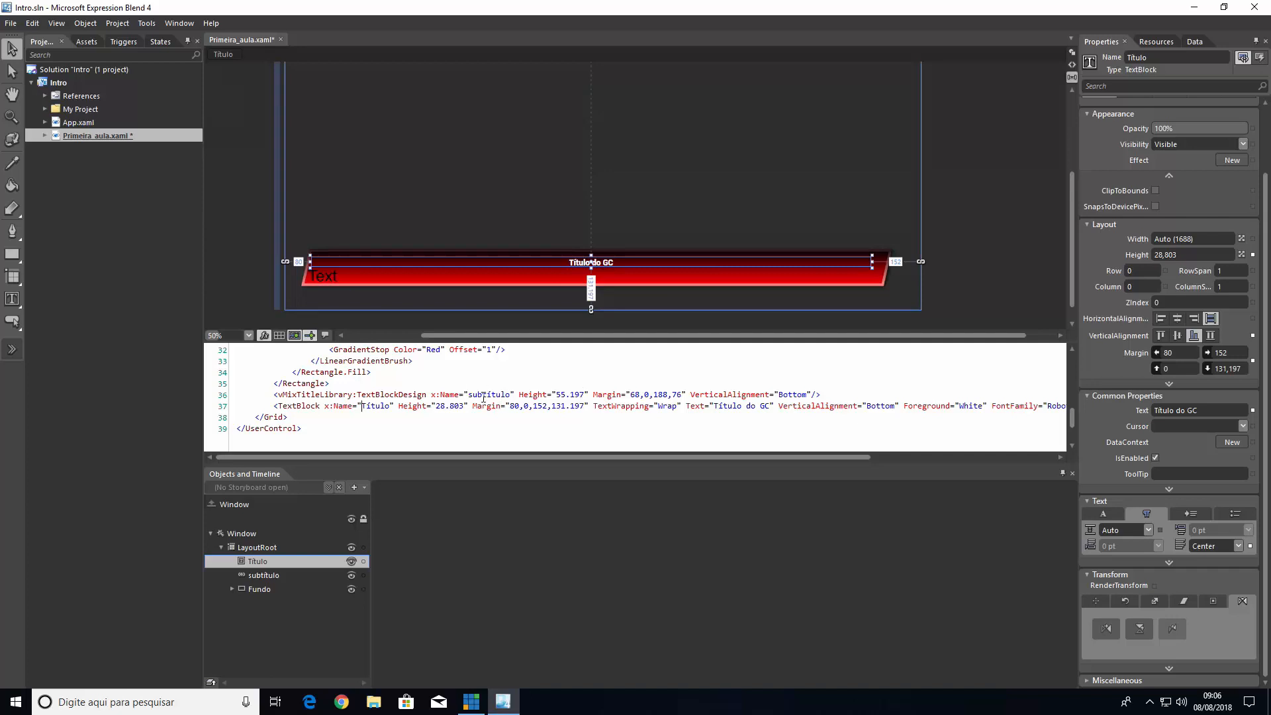
left_click_drag(467, 395, 491, 396)
Compare the Título TextBlock with the subtítulo TextBlockDesign in the object tree, properties and XAML code
left_click(266, 564)
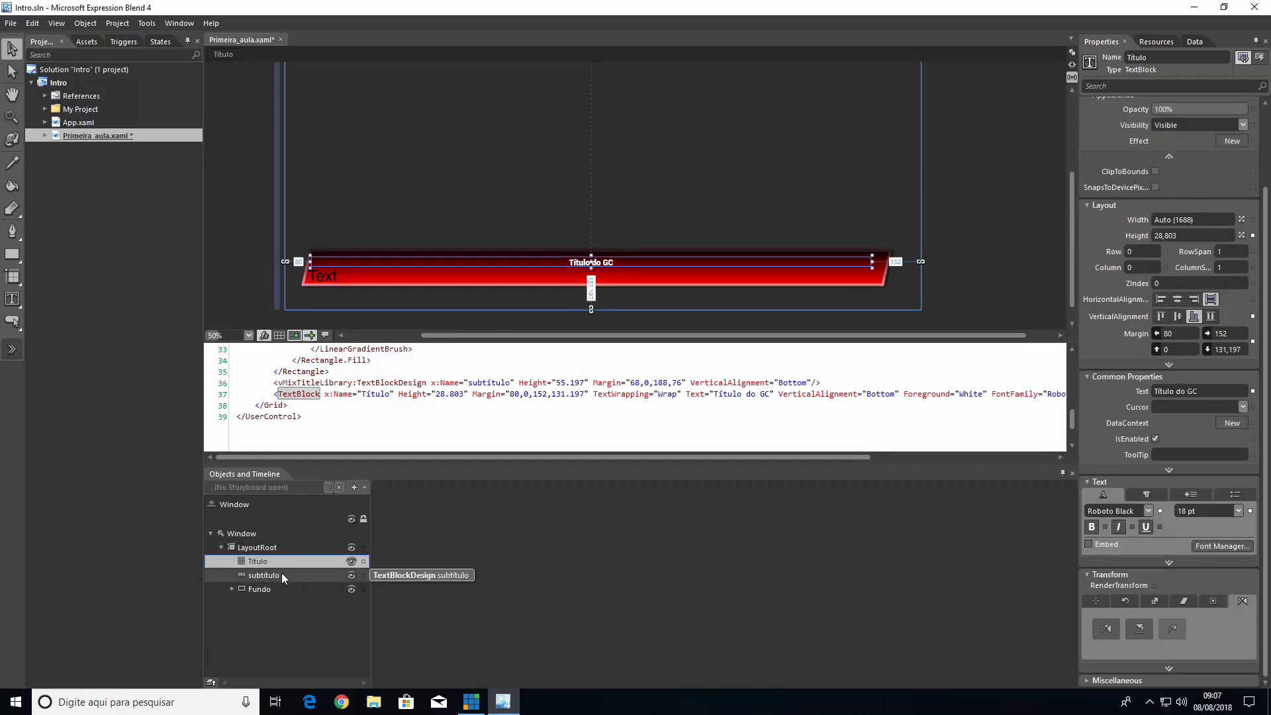
left_click(278, 575)
left_click(281, 567)
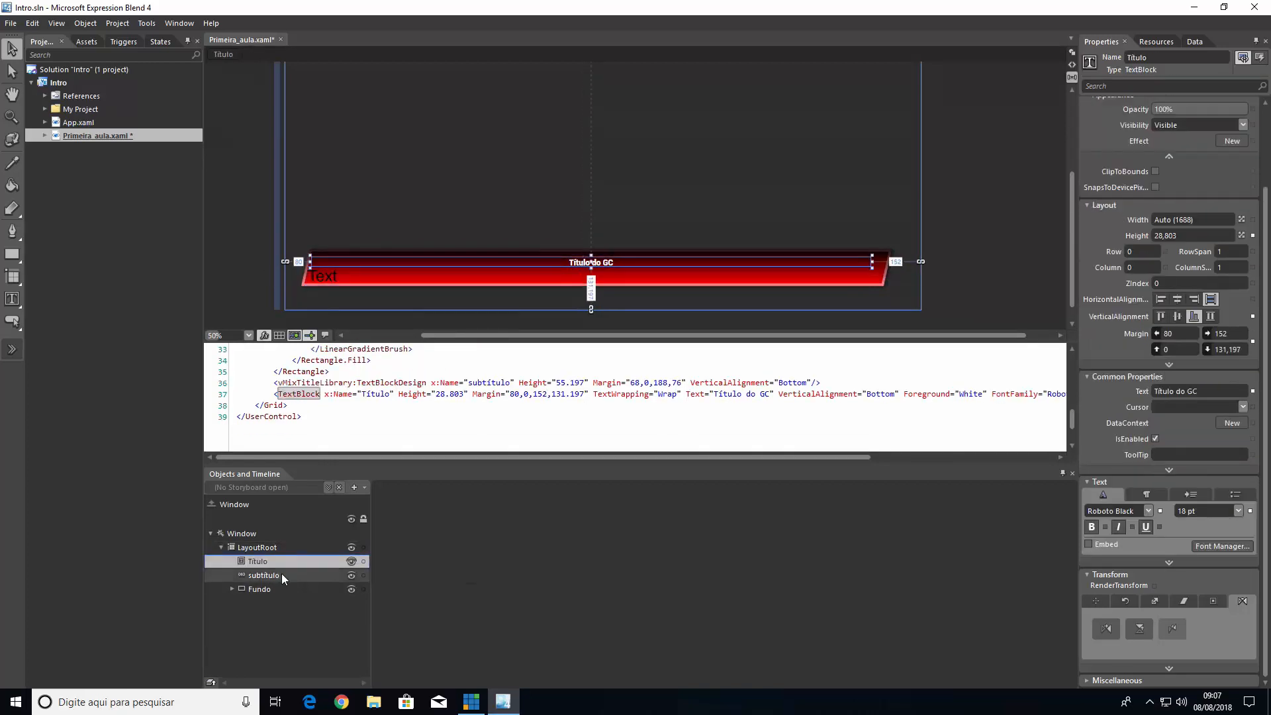
left_click(281, 574)
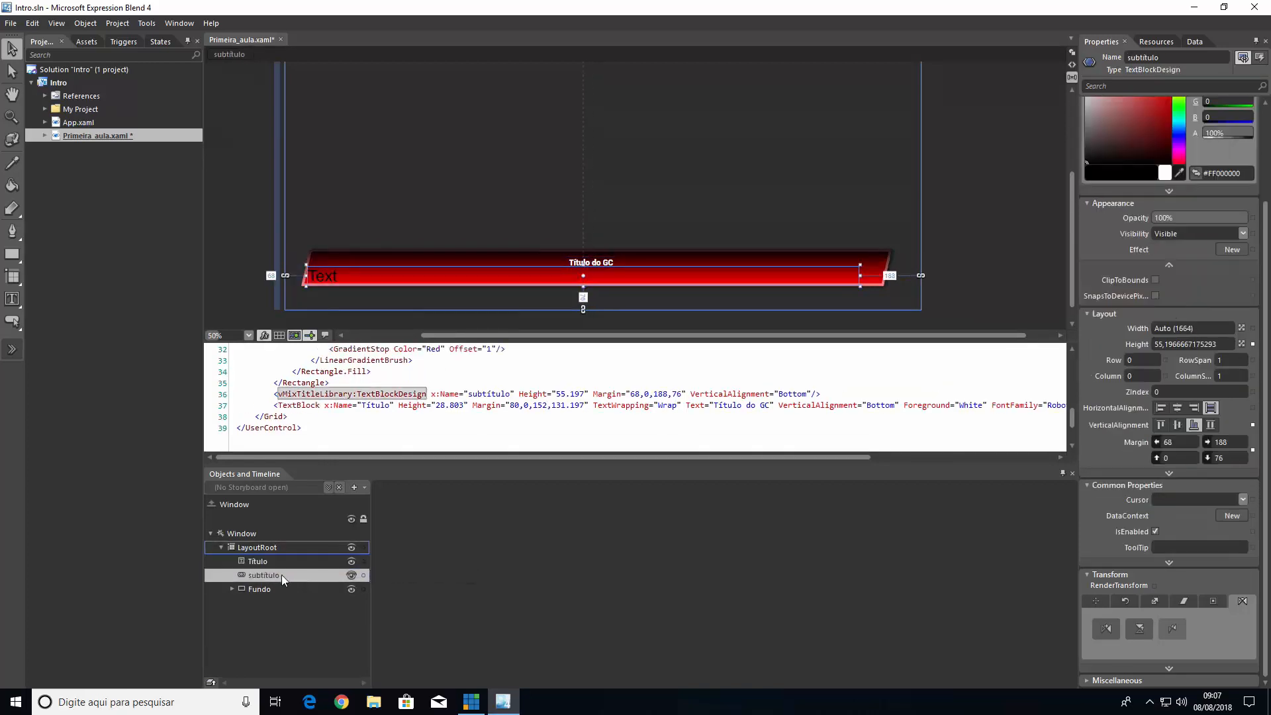
left_click(528, 402)
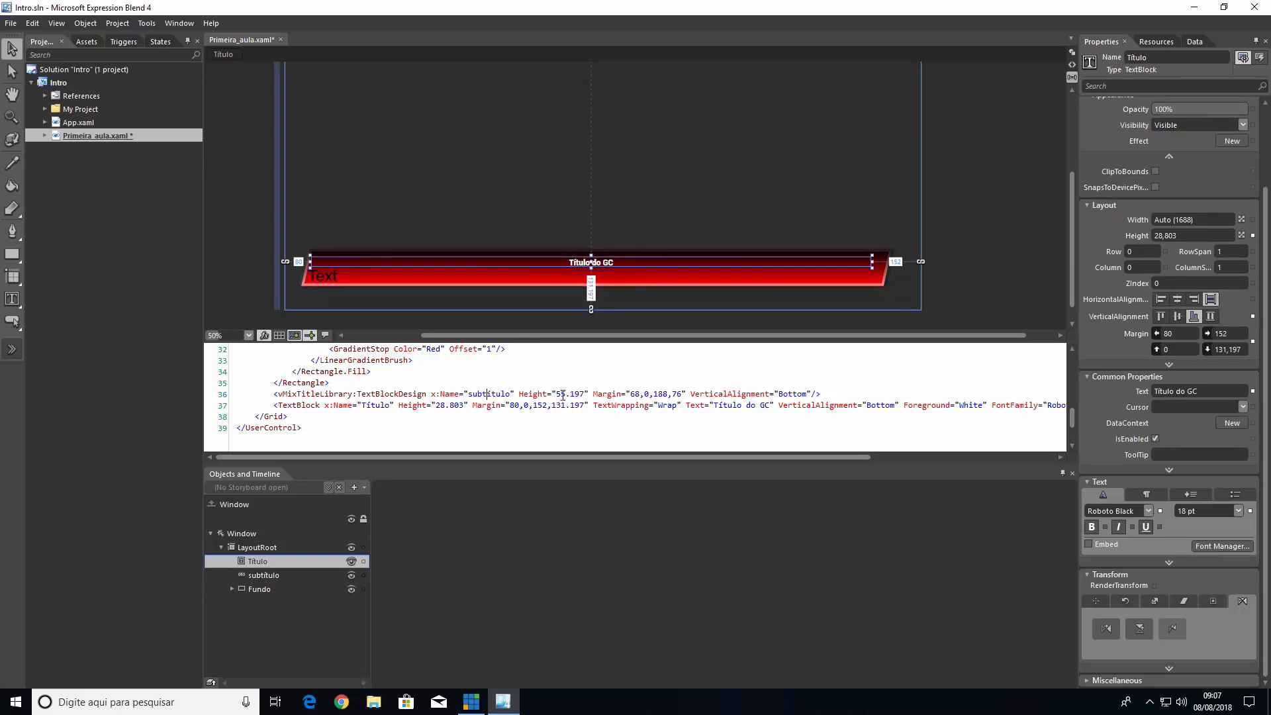
left_click(502, 395)
left_click(483, 396)
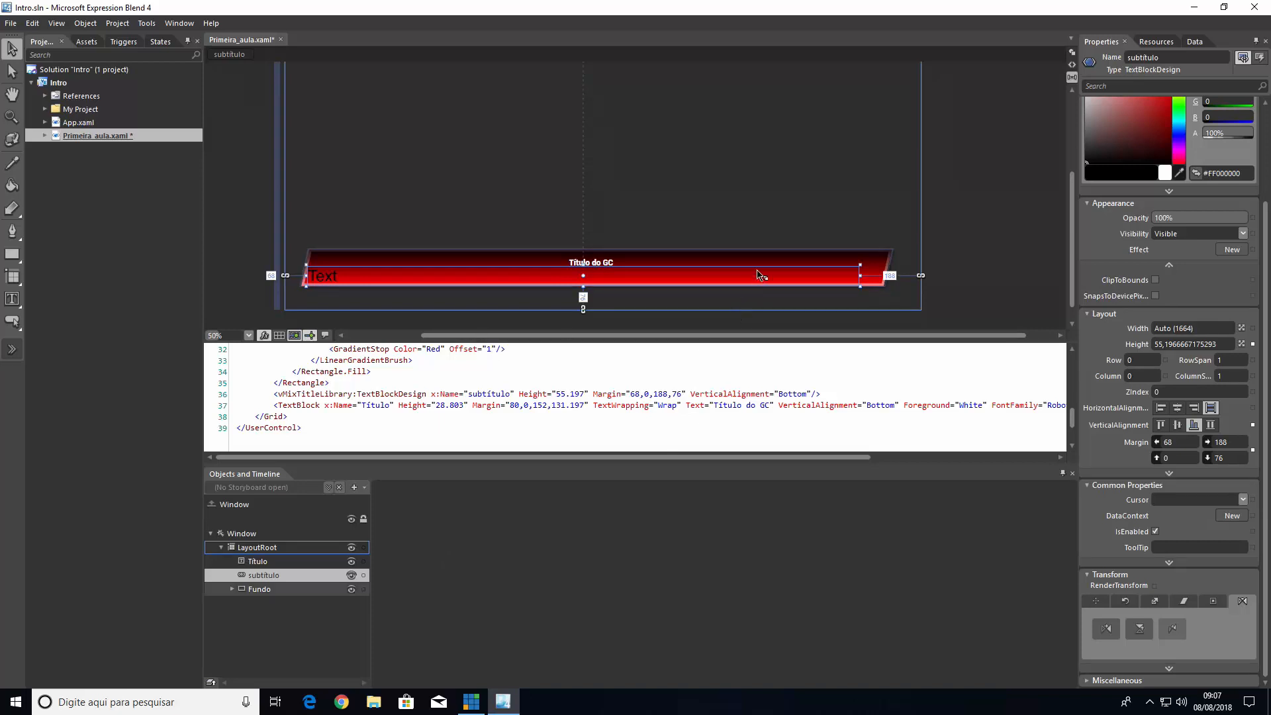
left_click(712, 204)
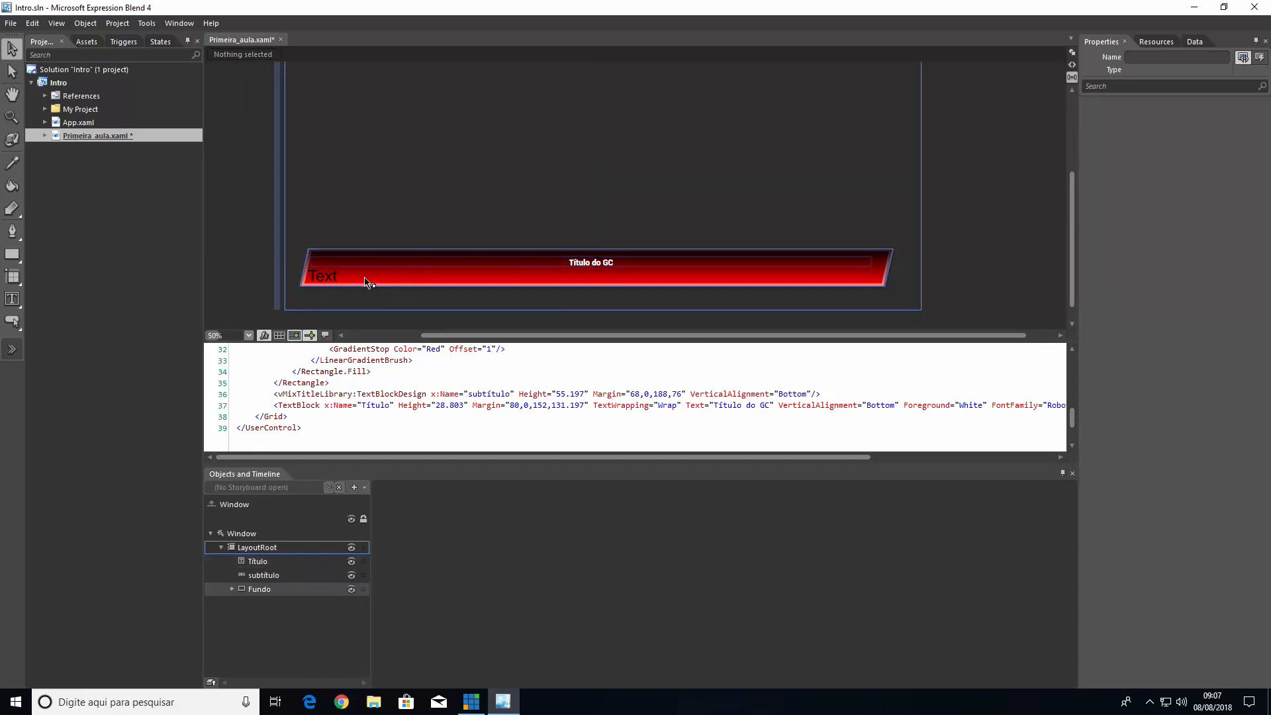
left_click(331, 281)
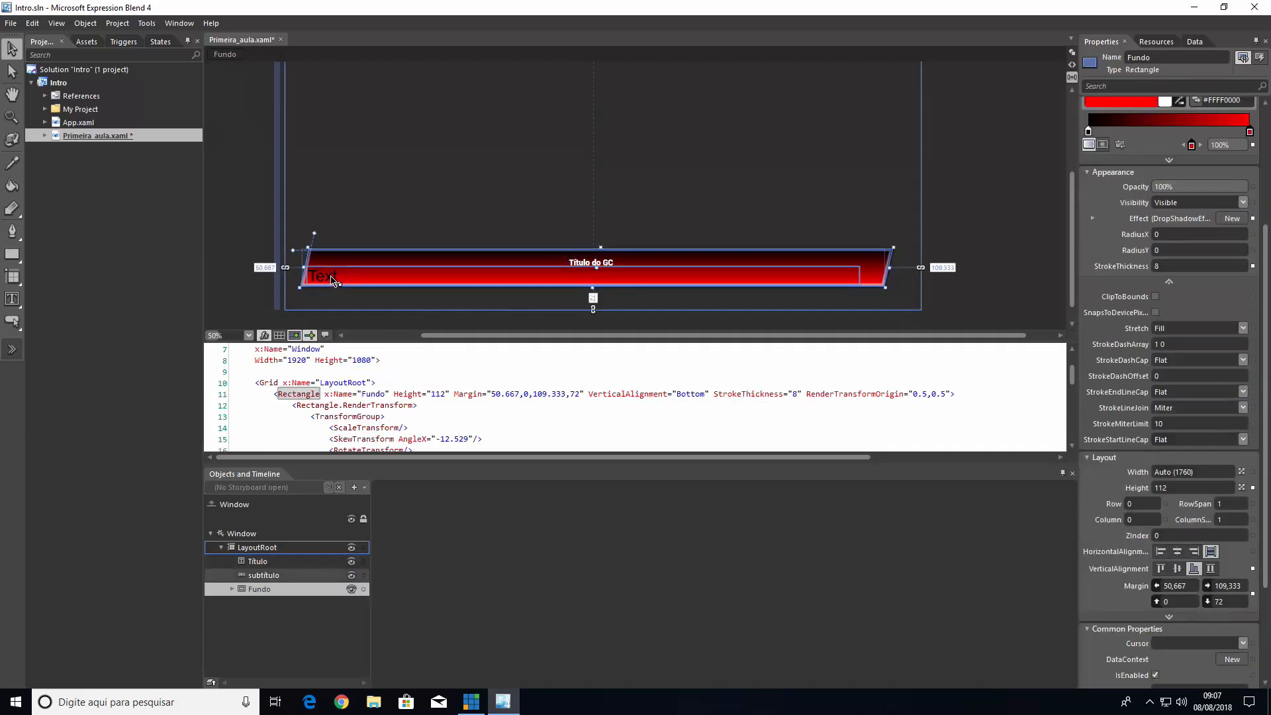
left_click(331, 282)
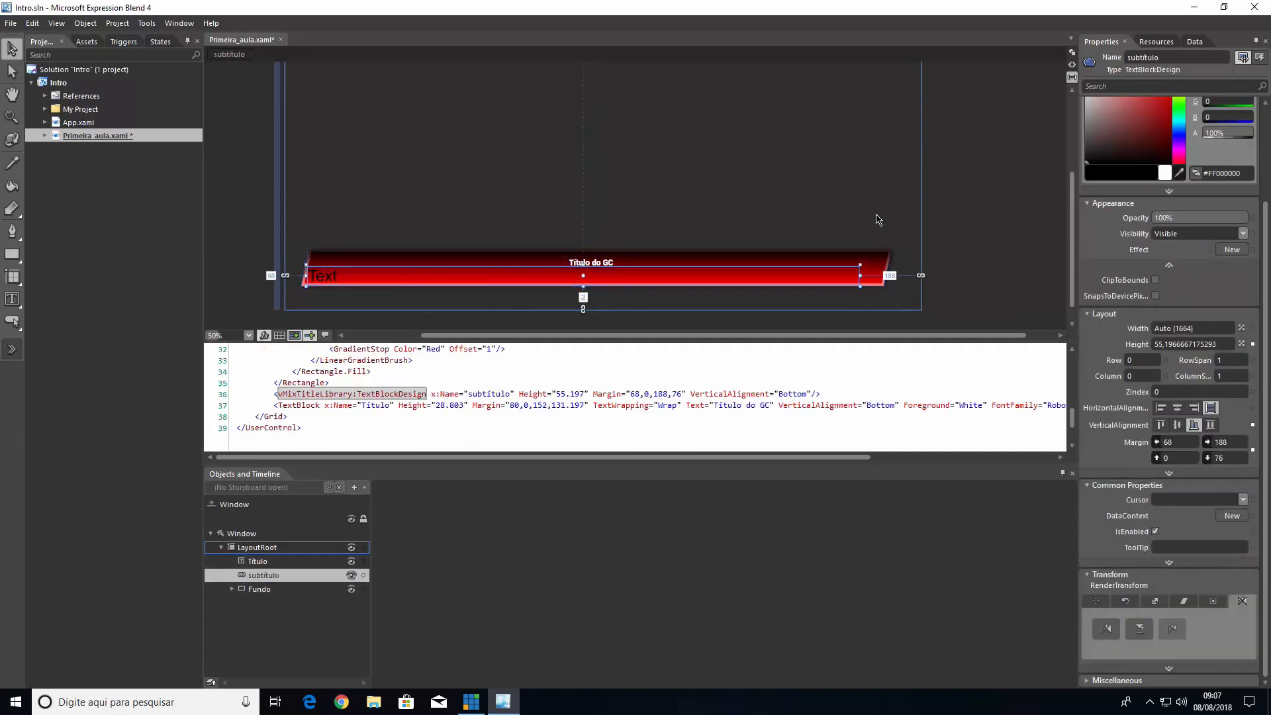
left_click(557, 211)
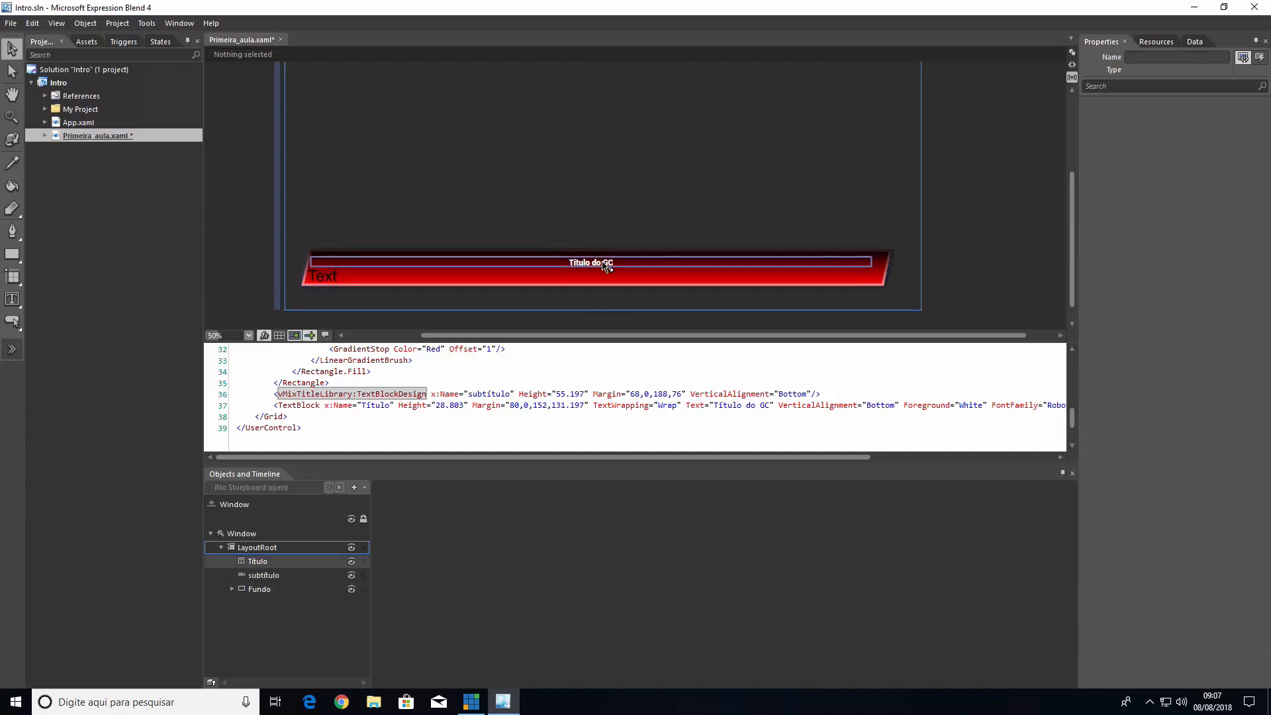
Give the Título text block a linear gradient foreground with its first stop coloured #FF8B5900 and the end stop white
left_click(606, 266)
scroll(611, 273, "up", 1)
scroll(611, 272, "down", 1)
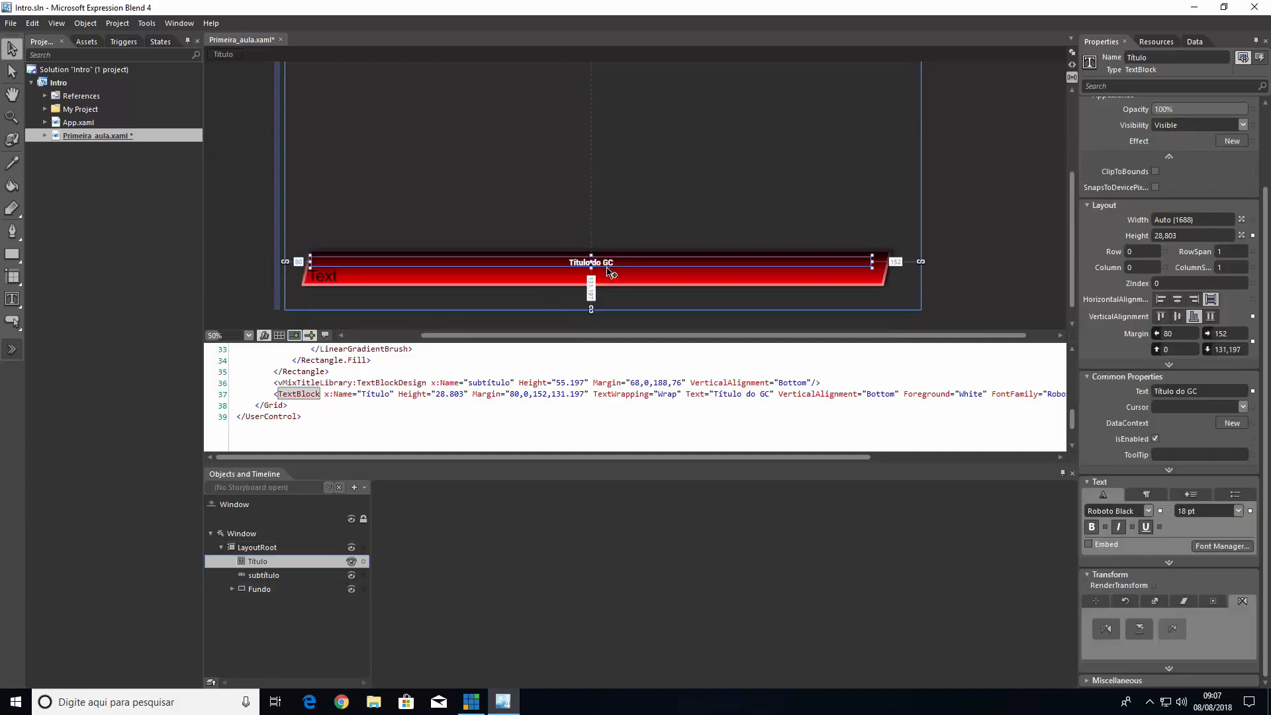
scroll(609, 270, "up", 3)
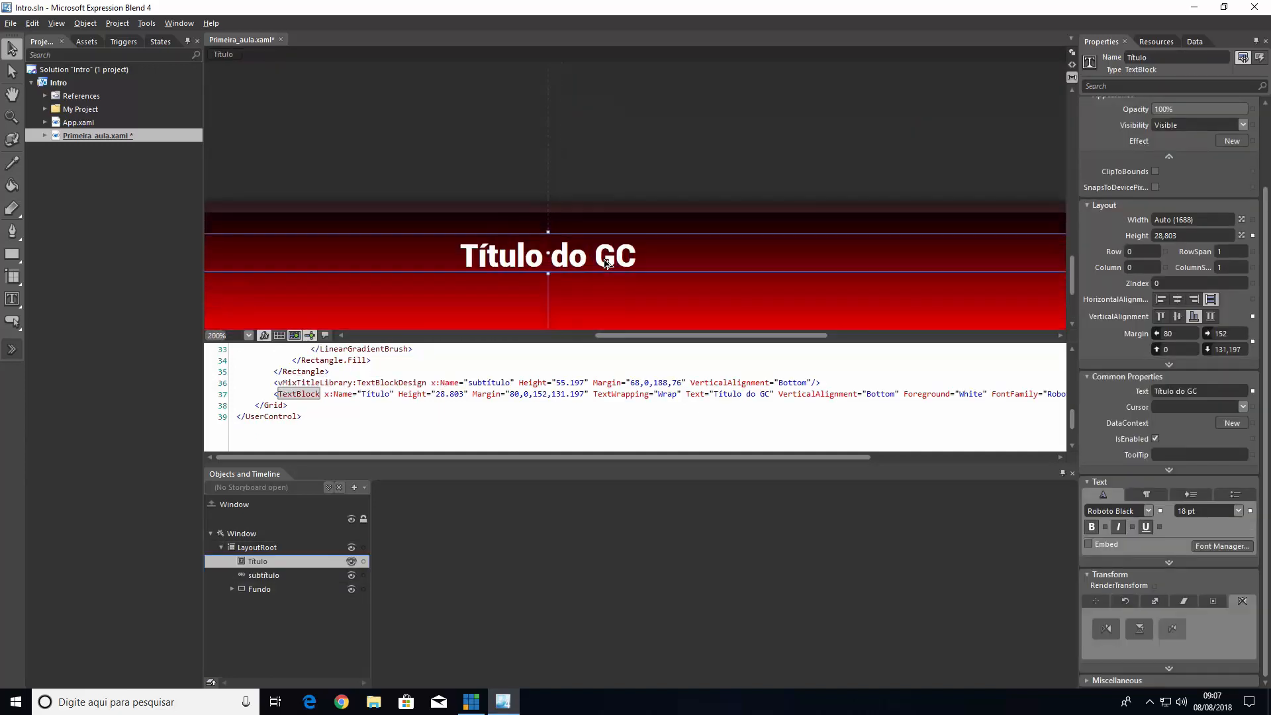
scroll(608, 263, "up", 2)
scroll(607, 263, "down", 1)
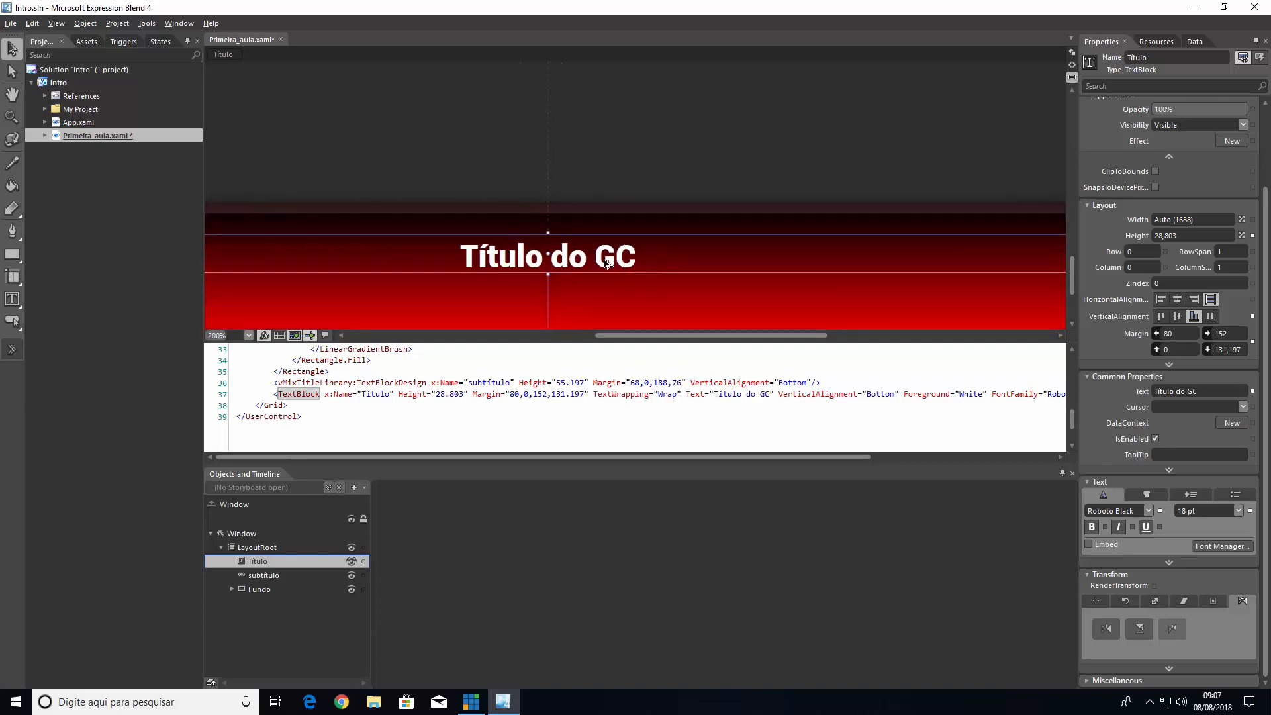
scroll(1150, 118, "up", 3)
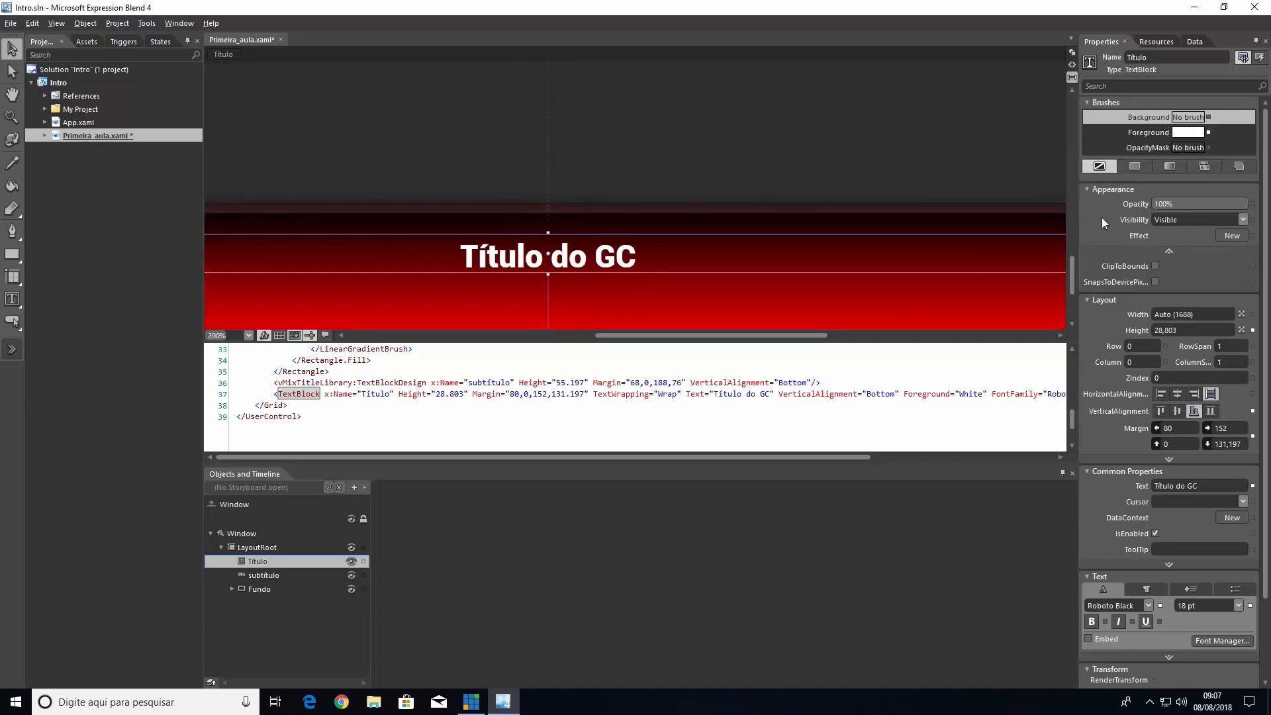
left_click(1146, 132)
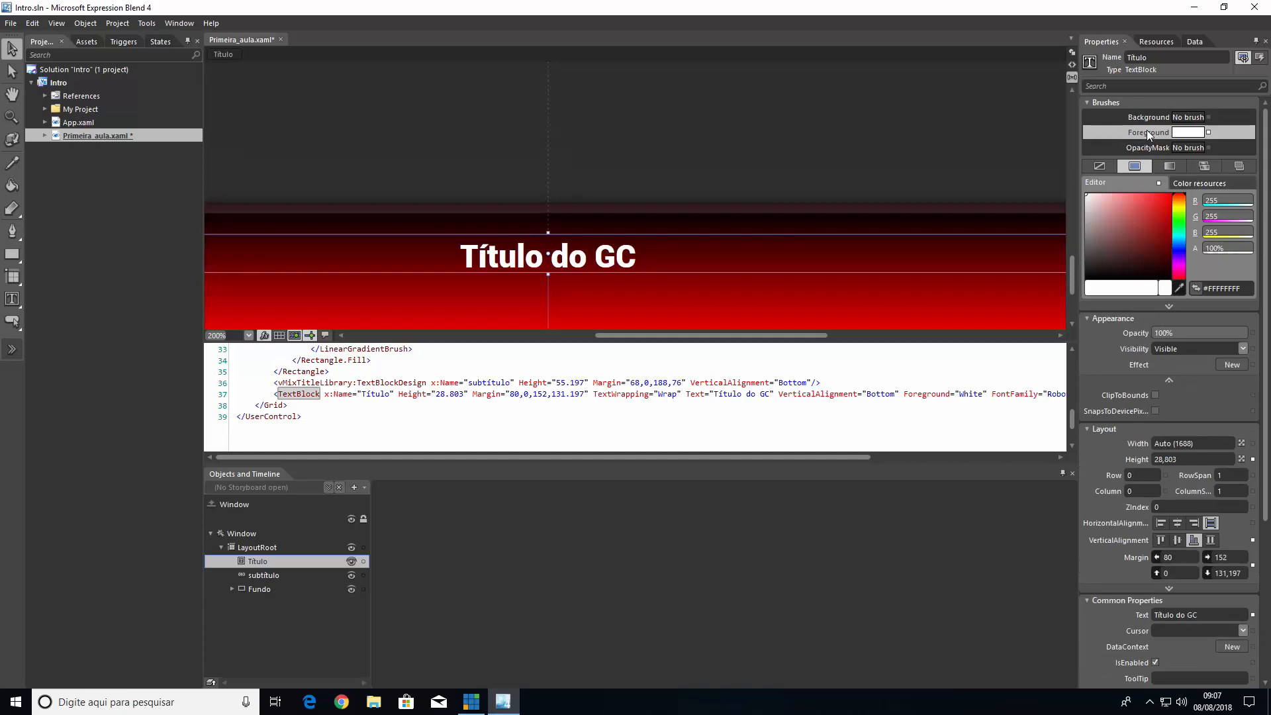
left_click(1173, 167)
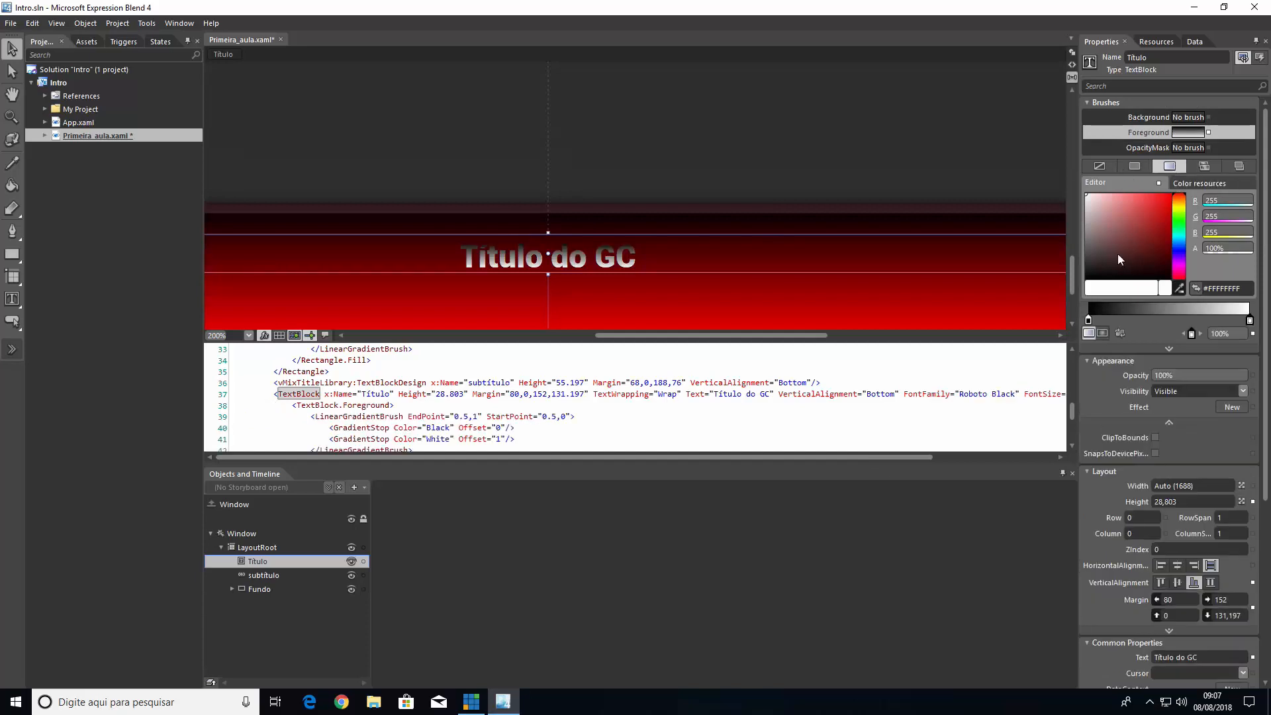
left_click(1089, 321)
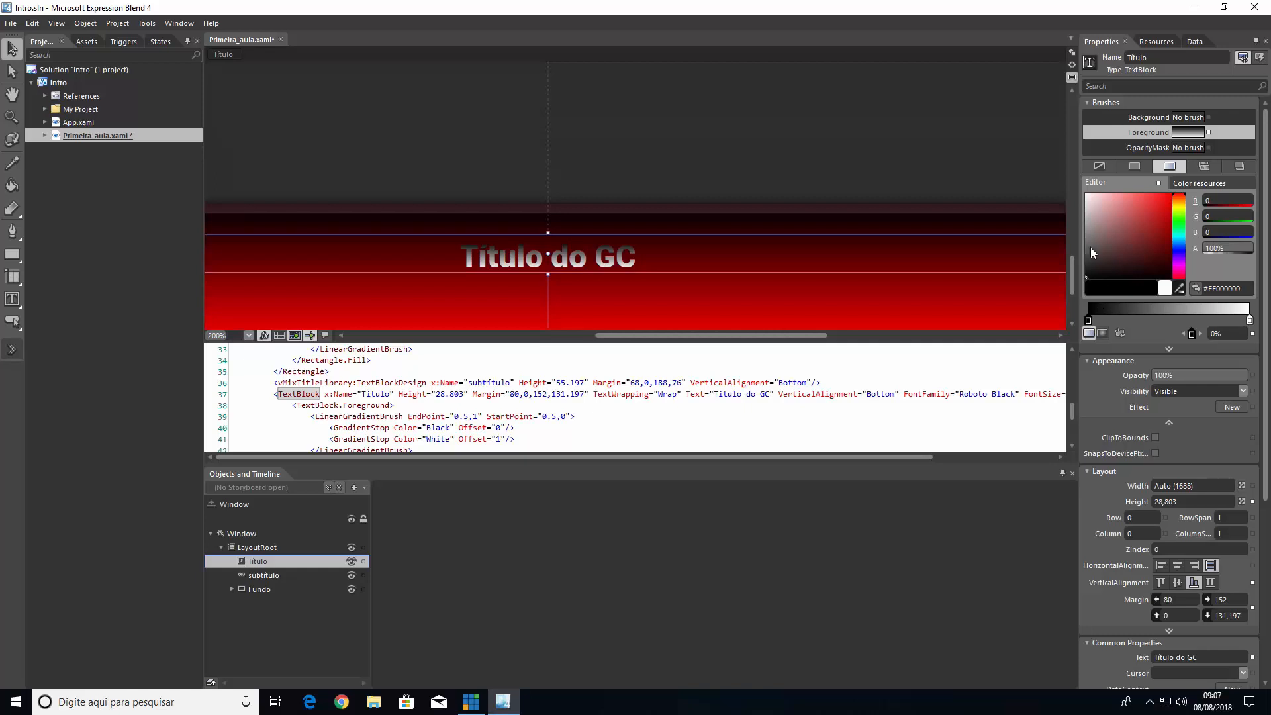
mouse_move(1107, 245)
left_mouse_down()
mouse_move(1175, 233)
mouse_move(1182, 206)
left_mouse_up()
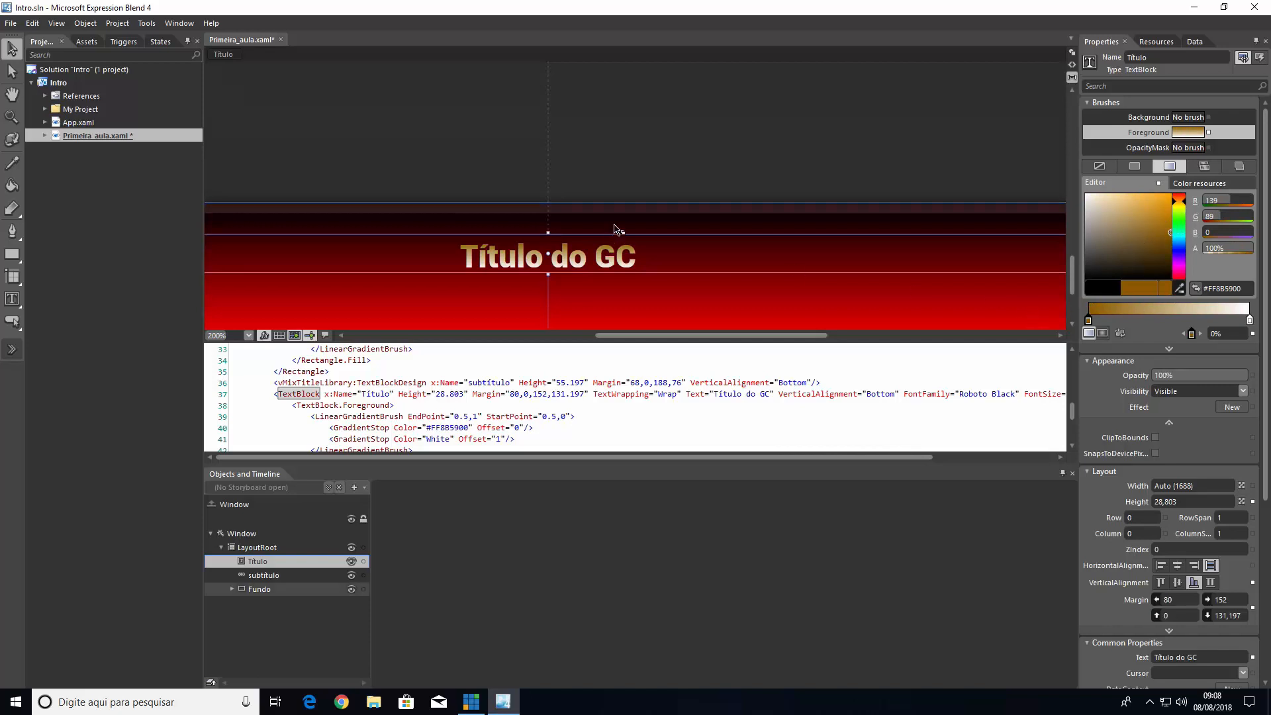
Add a gradient stop at about 43.4% to the Título text's foreground and colour it dark brown #FF6C4D16
left_click(655, 301)
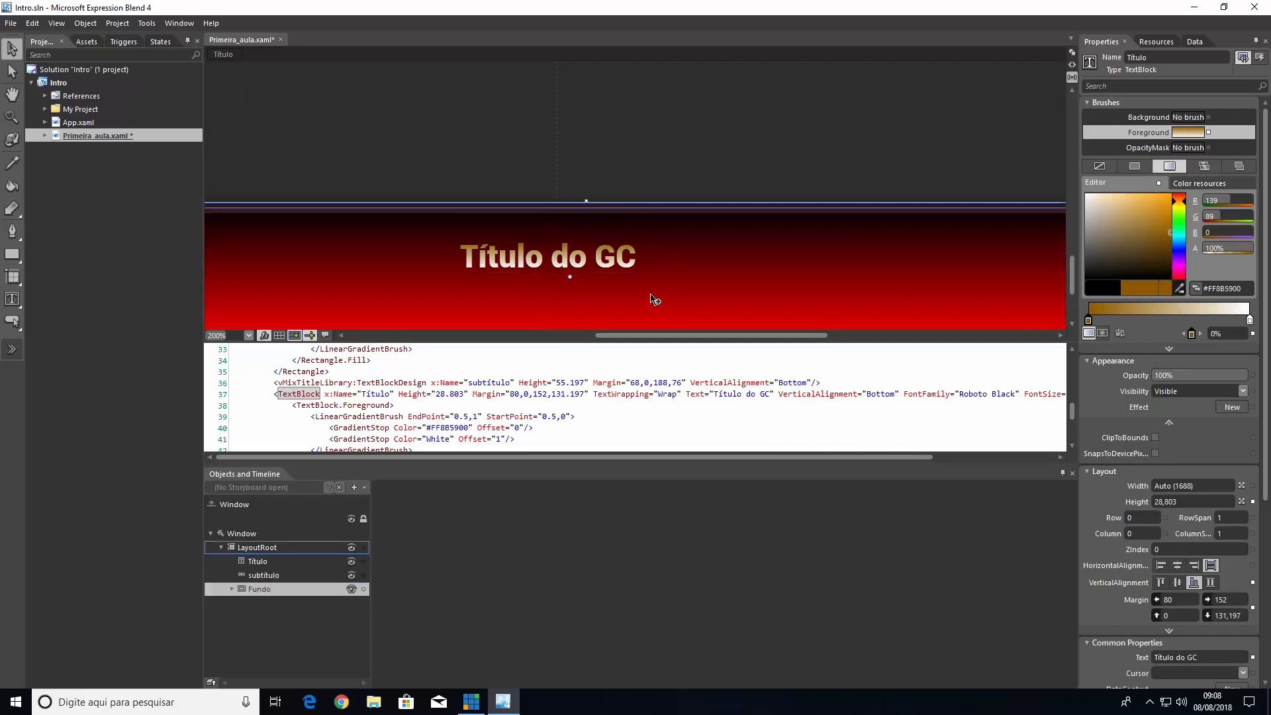
left_click(626, 267)
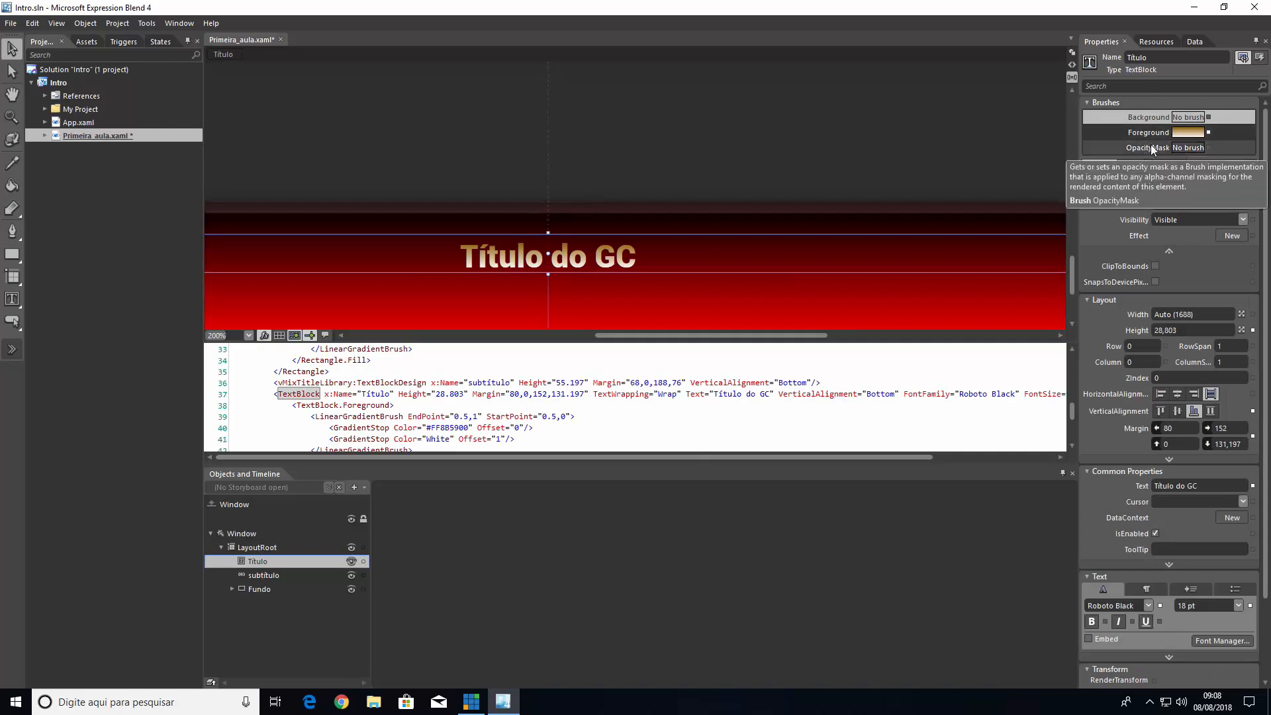
left_click(1152, 131)
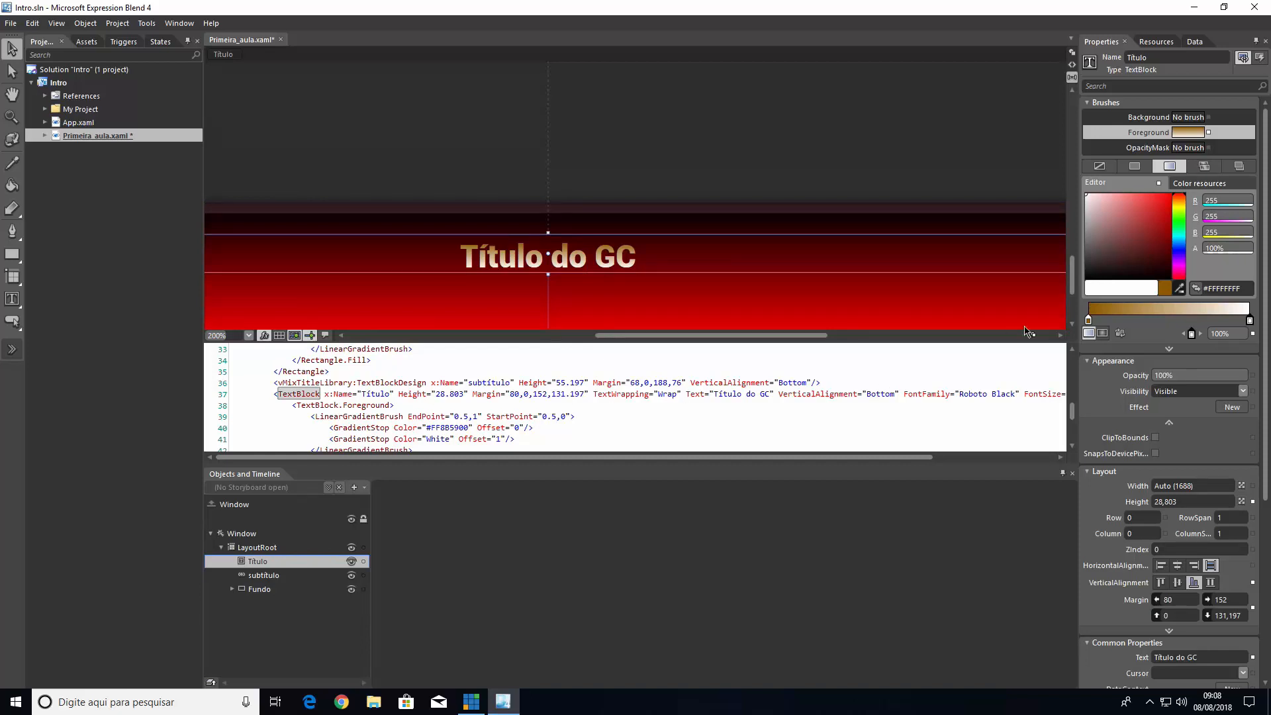
left_click(1156, 311)
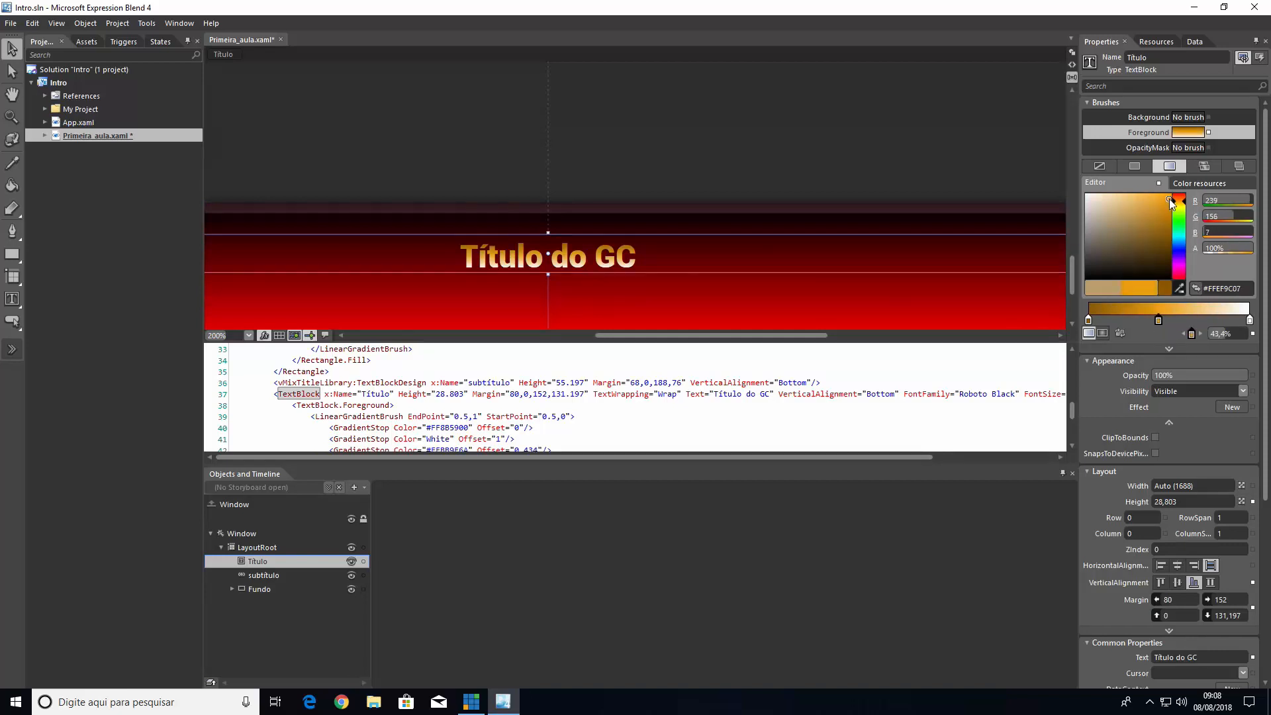
left_click_drag(1155, 242, 1154, 243)
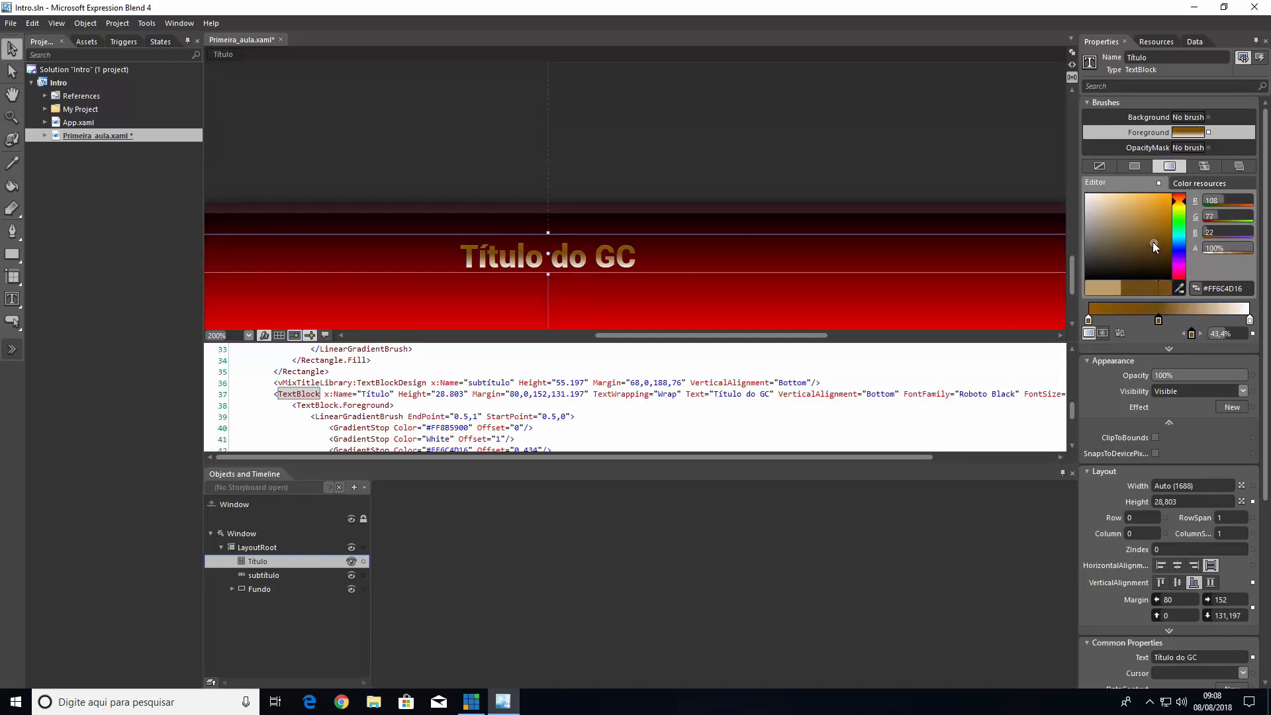
Add another foreground gradient stop at about 50.8% on the Título text, coloured orange #FFDC8E03, and deselect the text
left_click(1178, 311)
left_click_drag(1178, 321, 1170, 323)
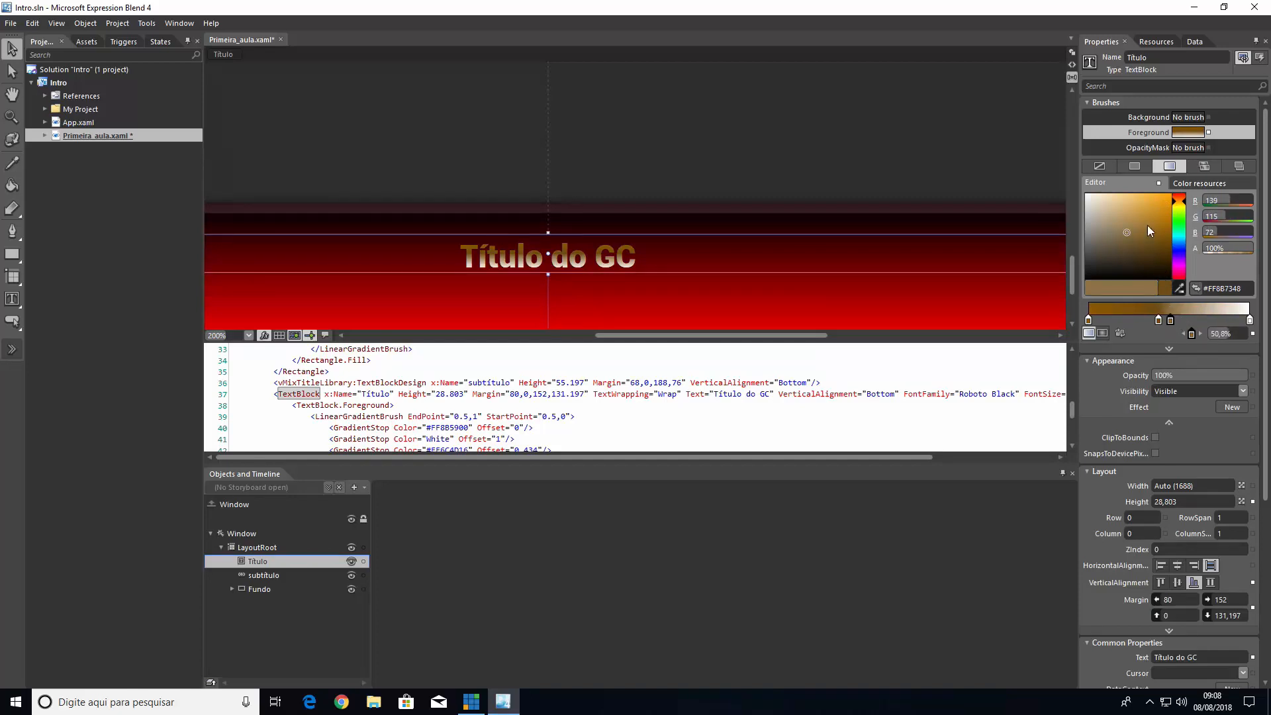
left_click_drag(1150, 230, 1169, 205)
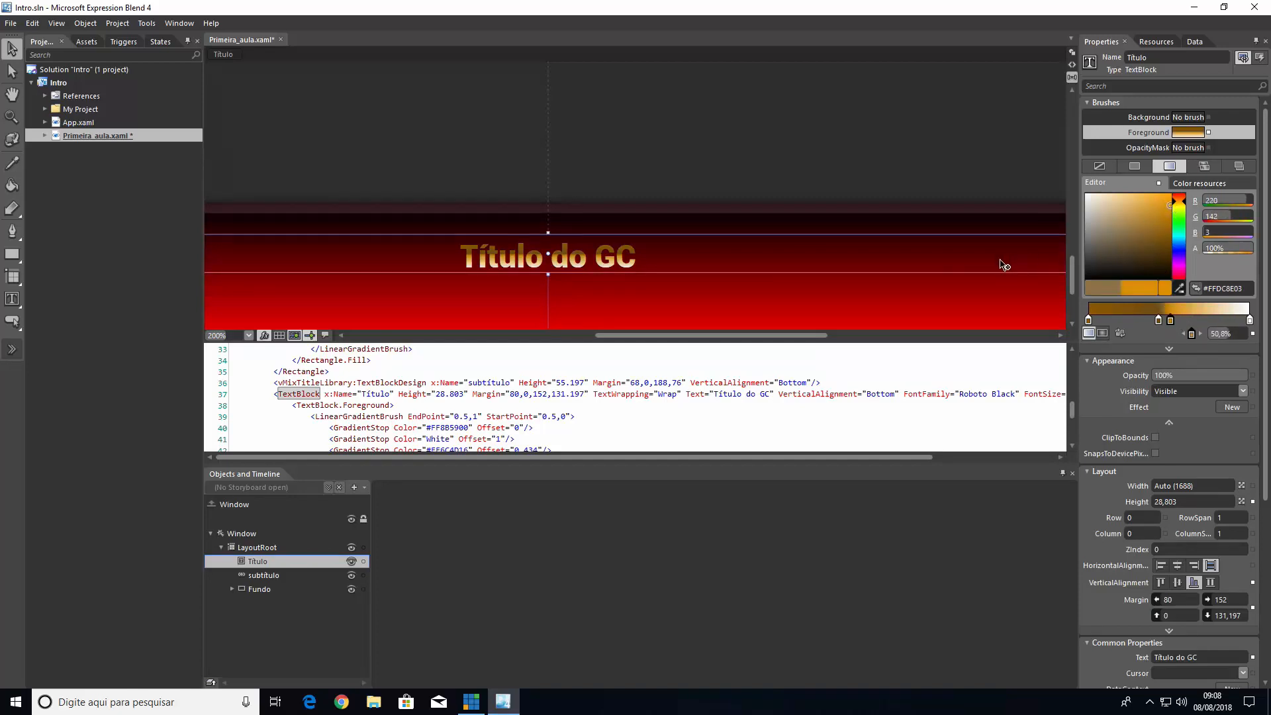
left_click(770, 157)
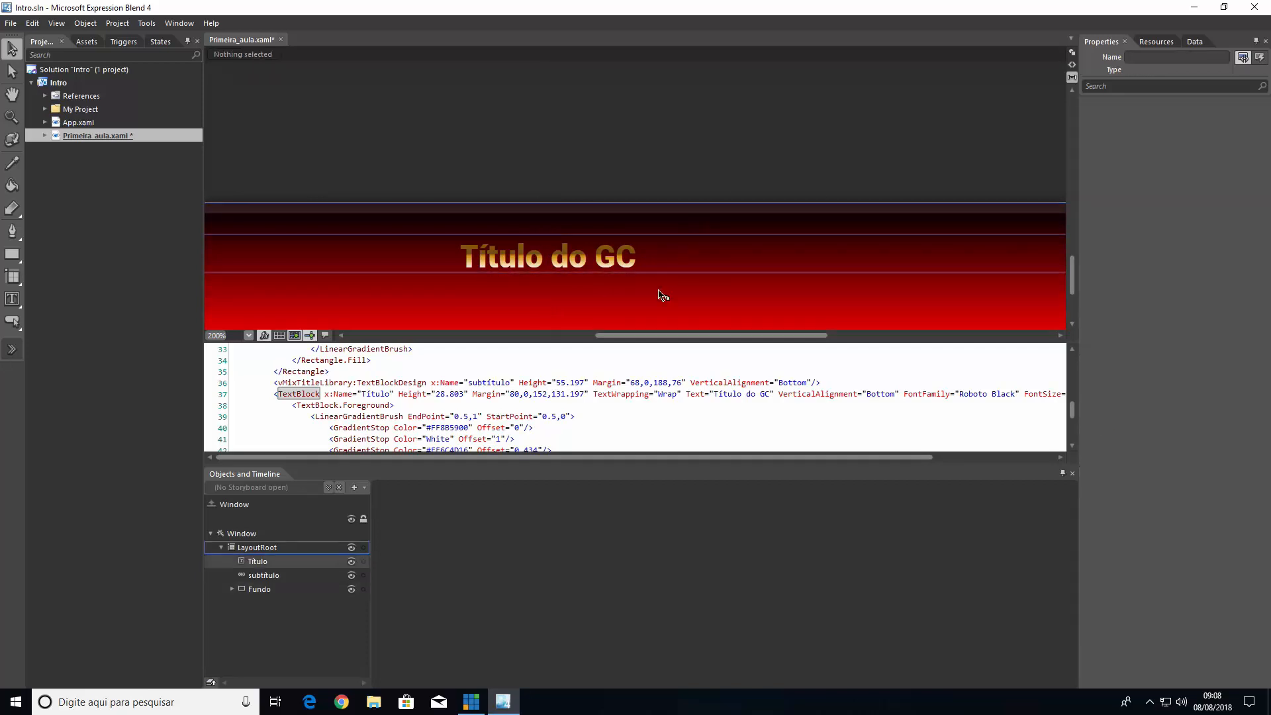
scroll(662, 295, "down", 3)
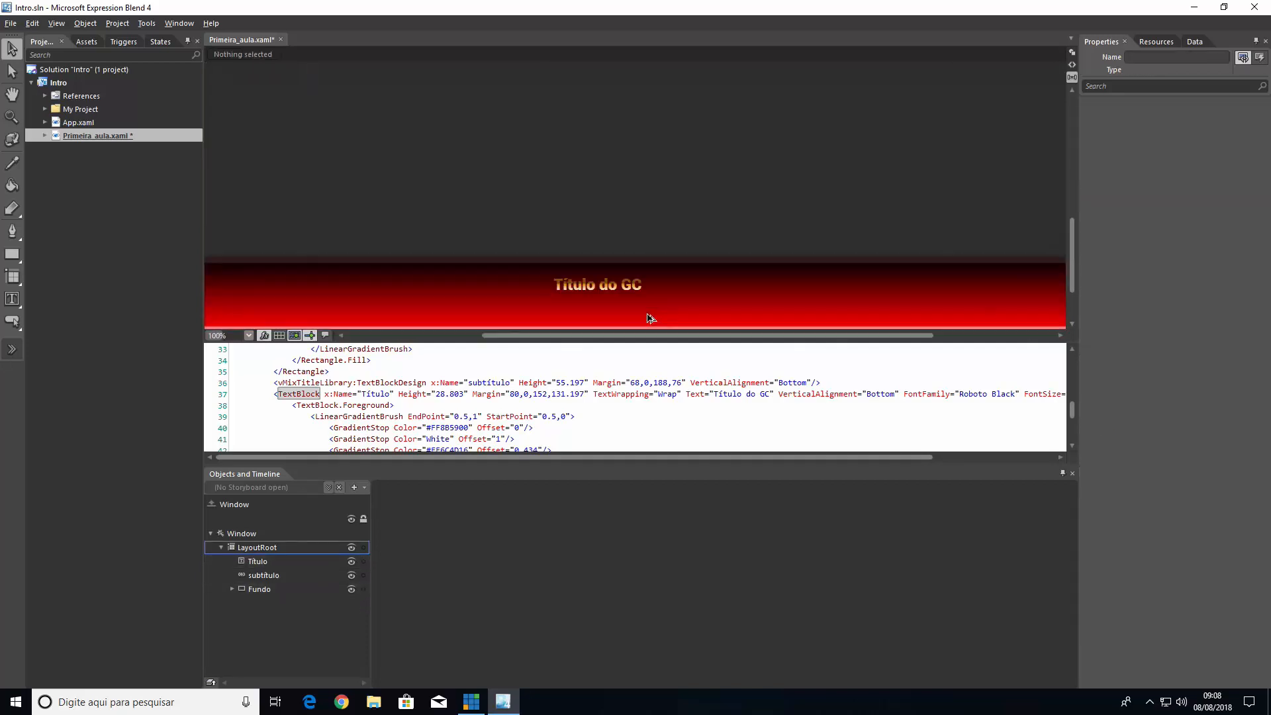
scroll(632, 265, "down", 1)
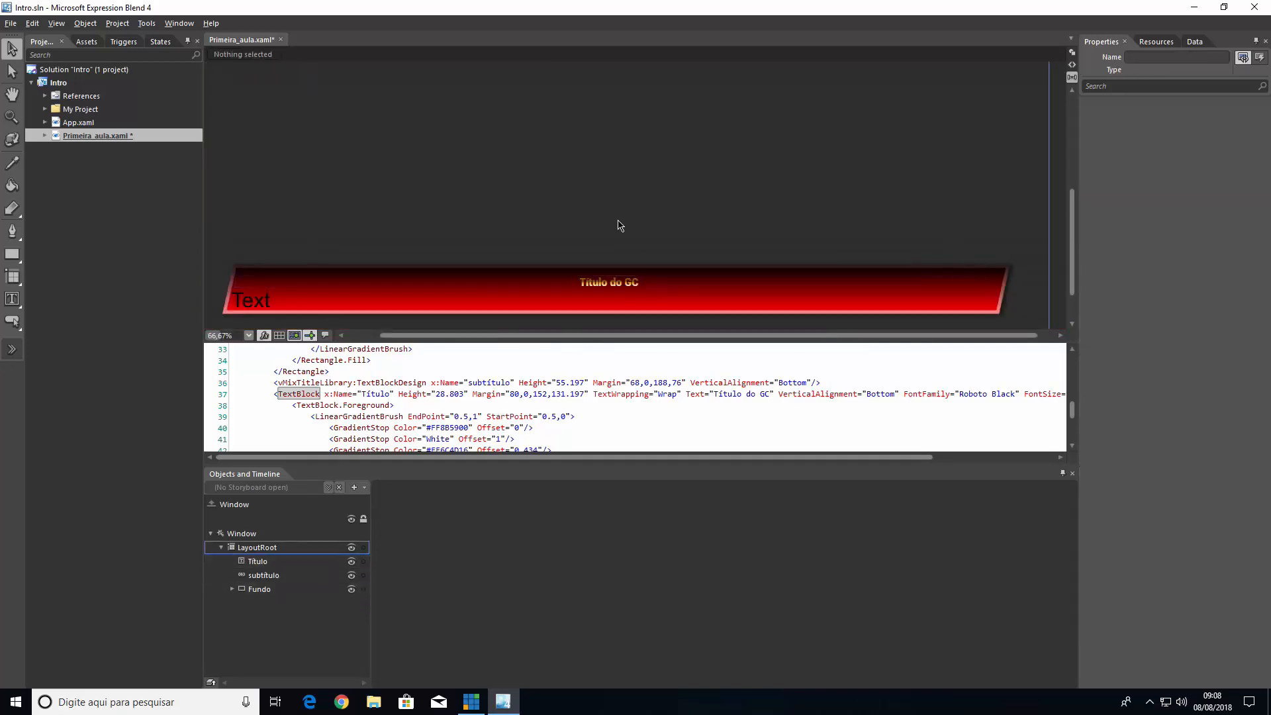
Switch to vMix, add the recent Primeira_aula.xaml title as a new input and dismiss its title editor
left_click(471, 702)
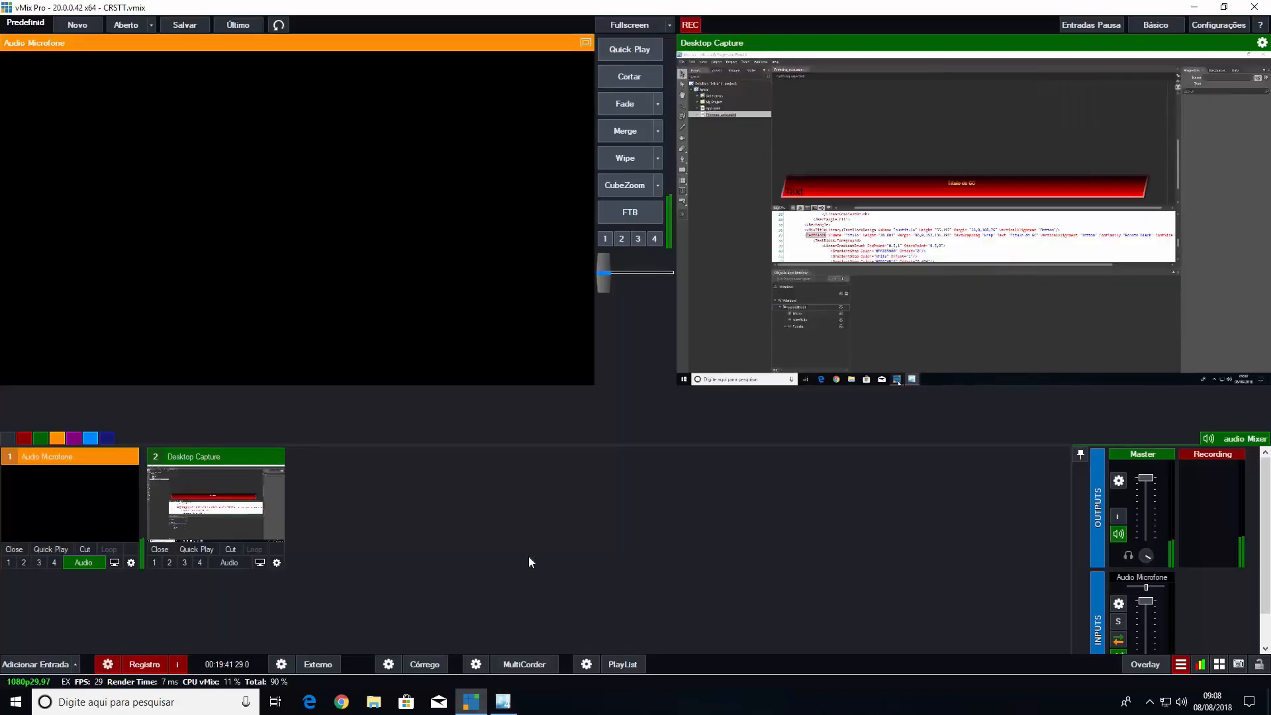
left_click(46, 664)
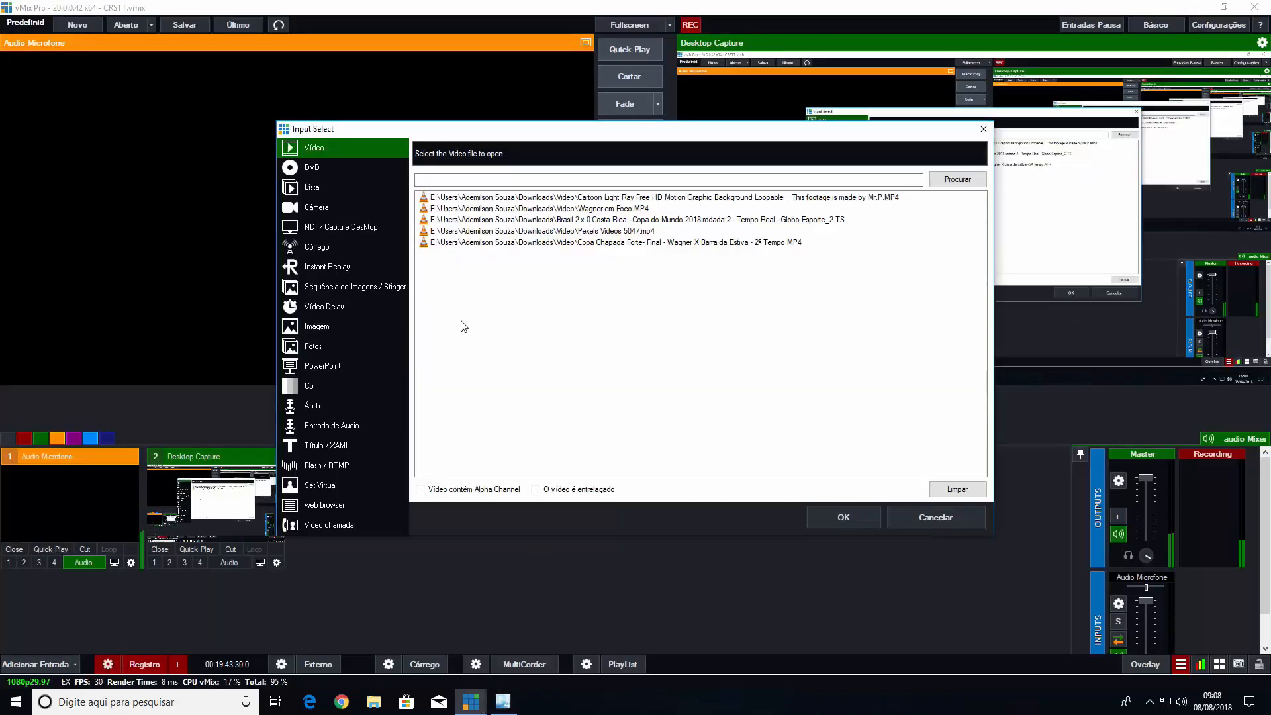
left_click(340, 451)
left_click(716, 171)
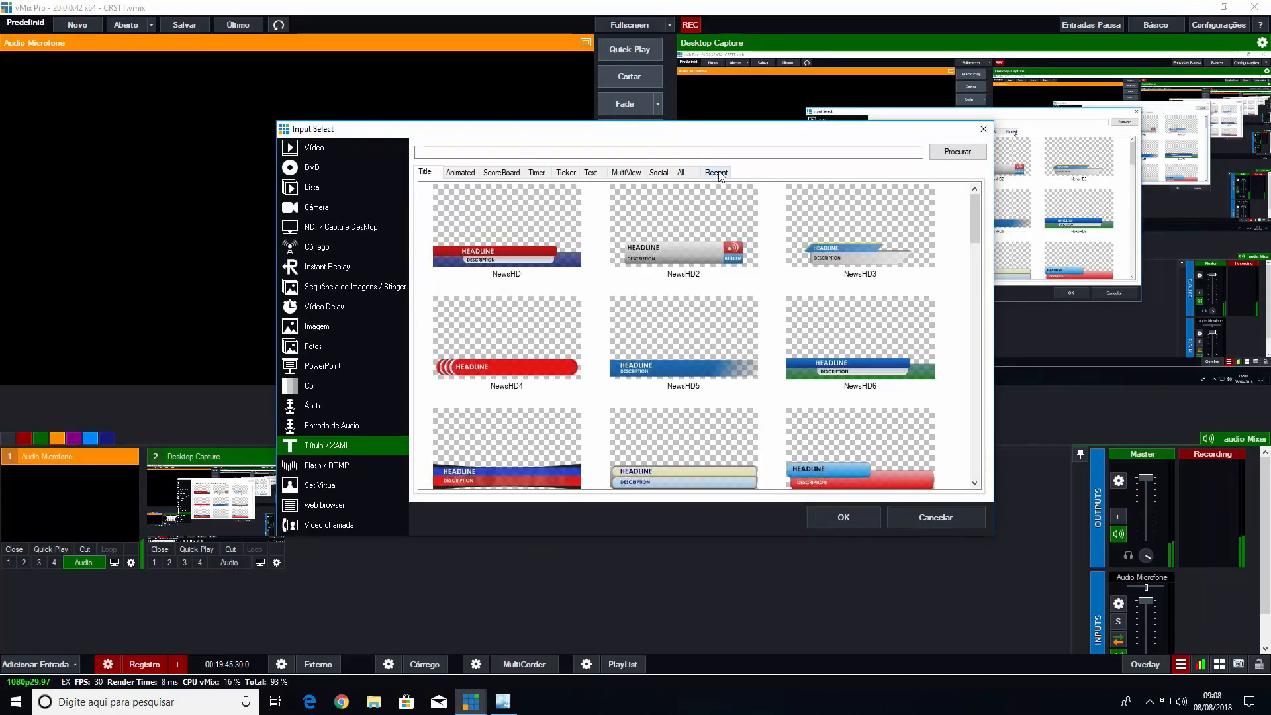
double_click(511, 230)
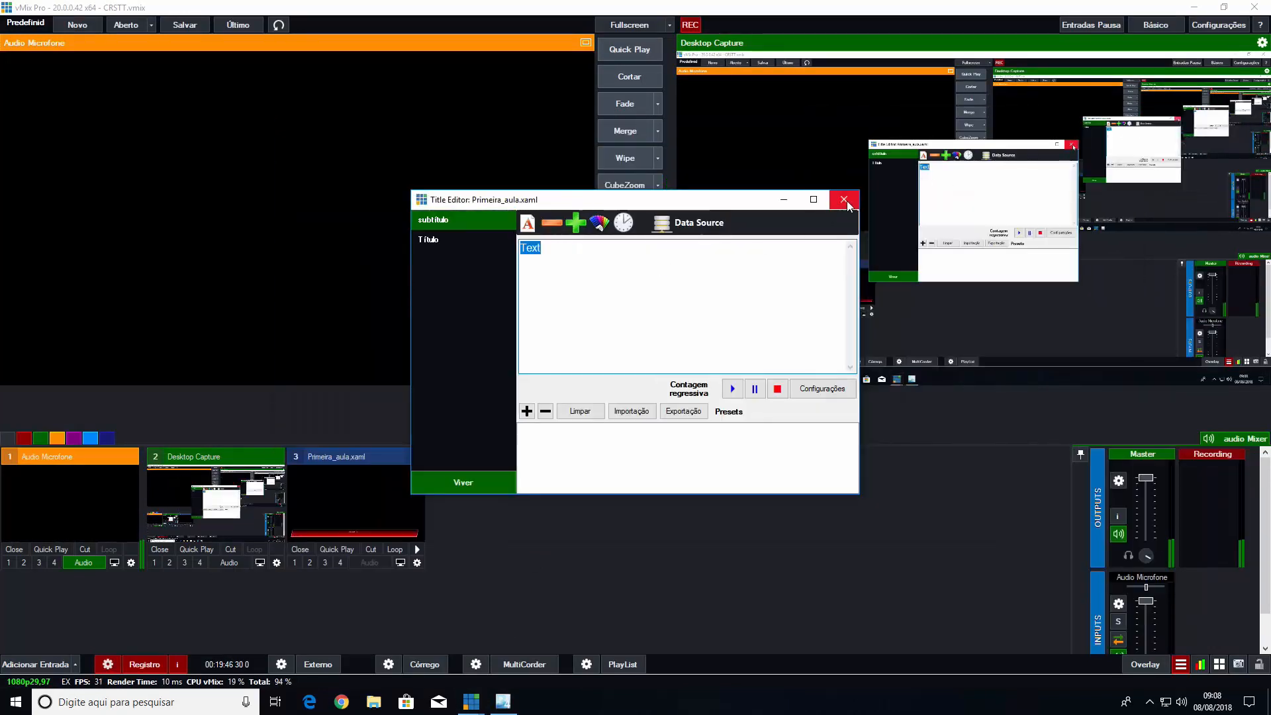
left_click(845, 203)
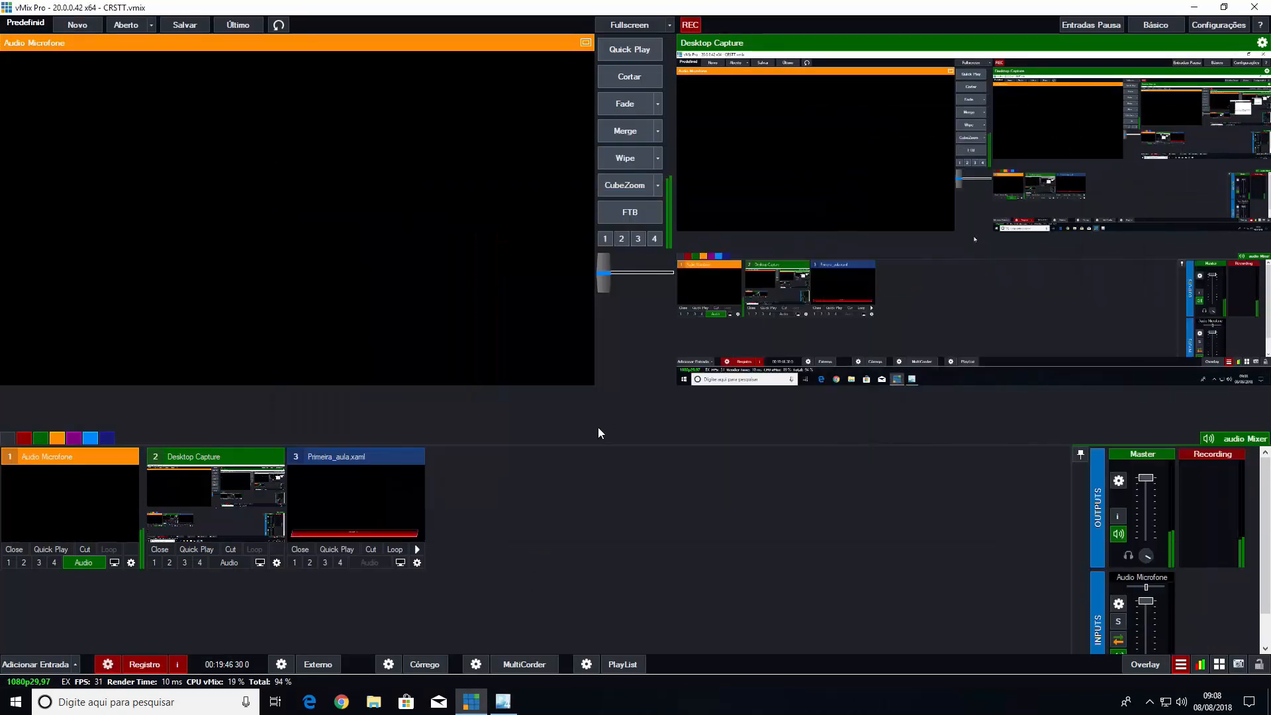
Preview the Primeira_aula.xaml title on overlay channel 1, take it off air and remove the title input
left_click(294, 563)
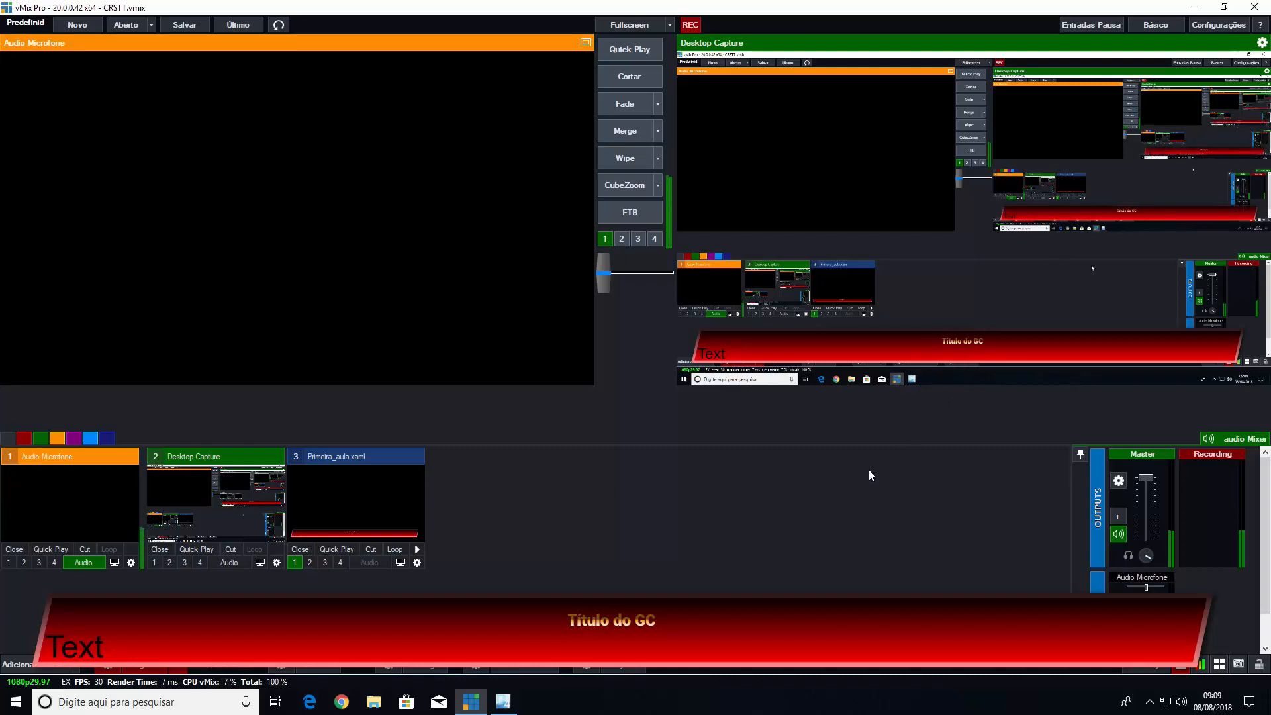
left_click(294, 564)
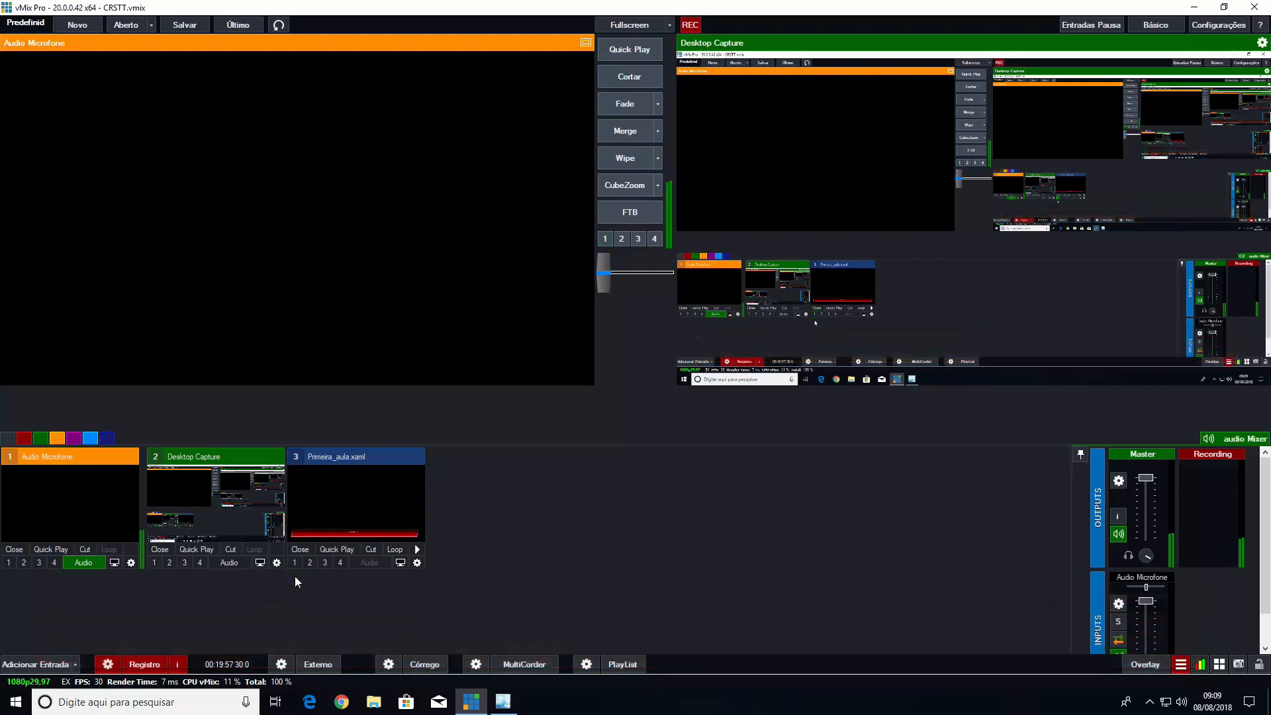
left_click(301, 549)
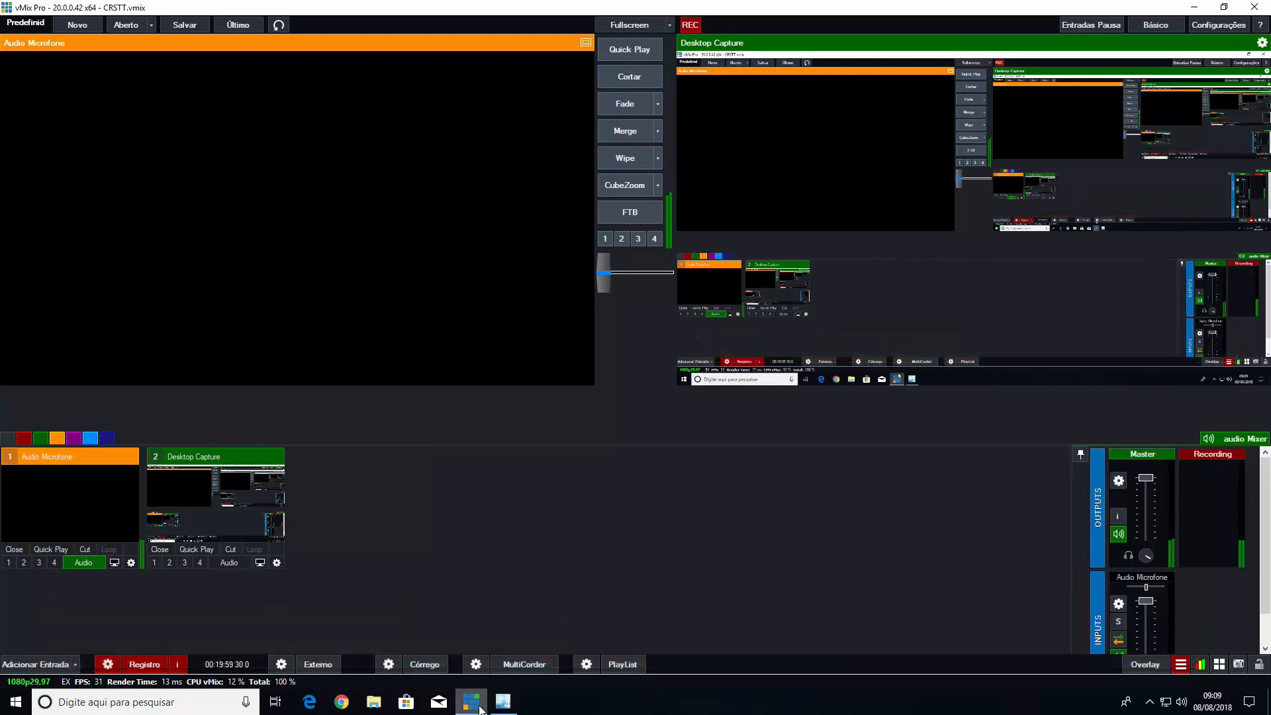
Switch back to Expression Blend and compare the properties of the subtítulo and Título text elements
left_click(503, 703)
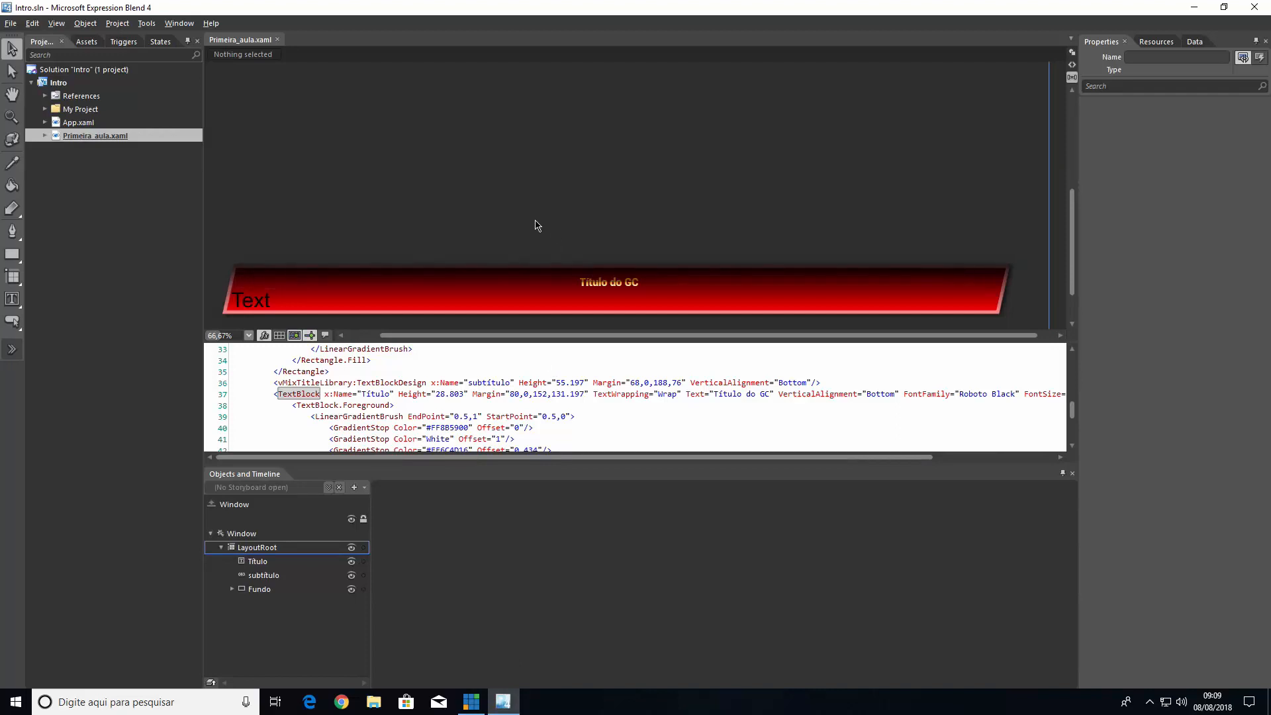
left_click(251, 300)
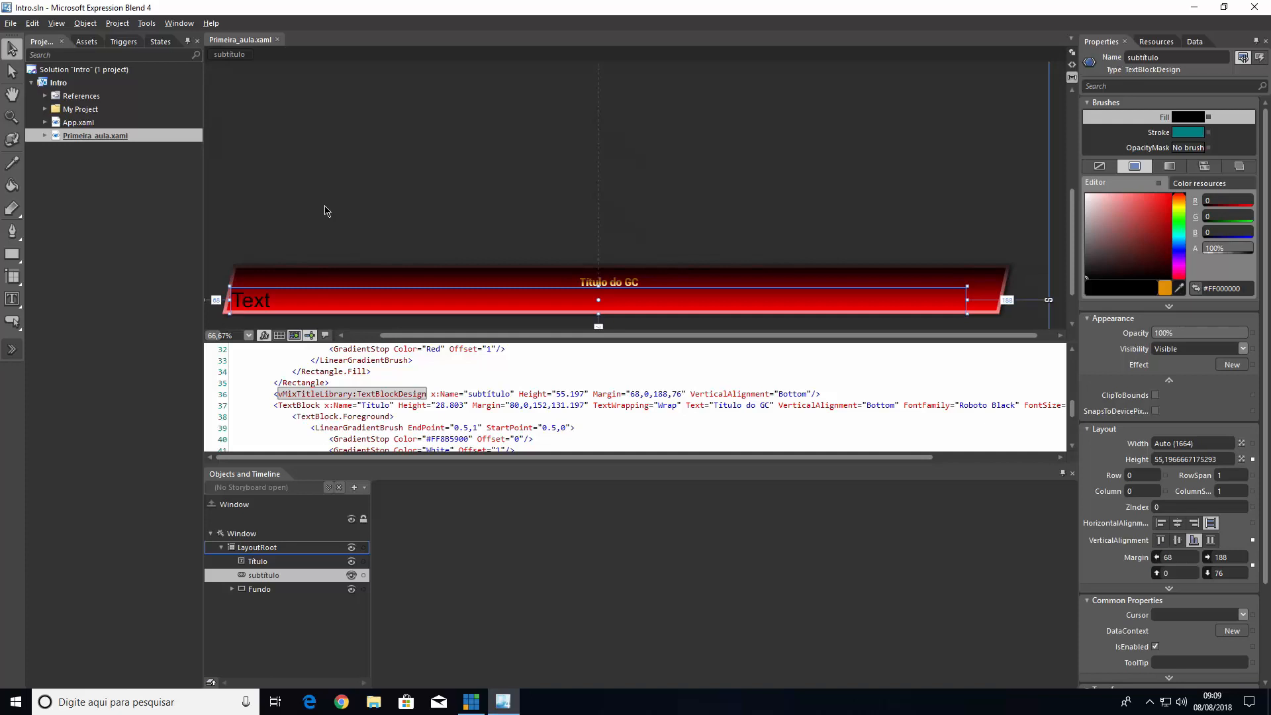
left_click(556, 281)
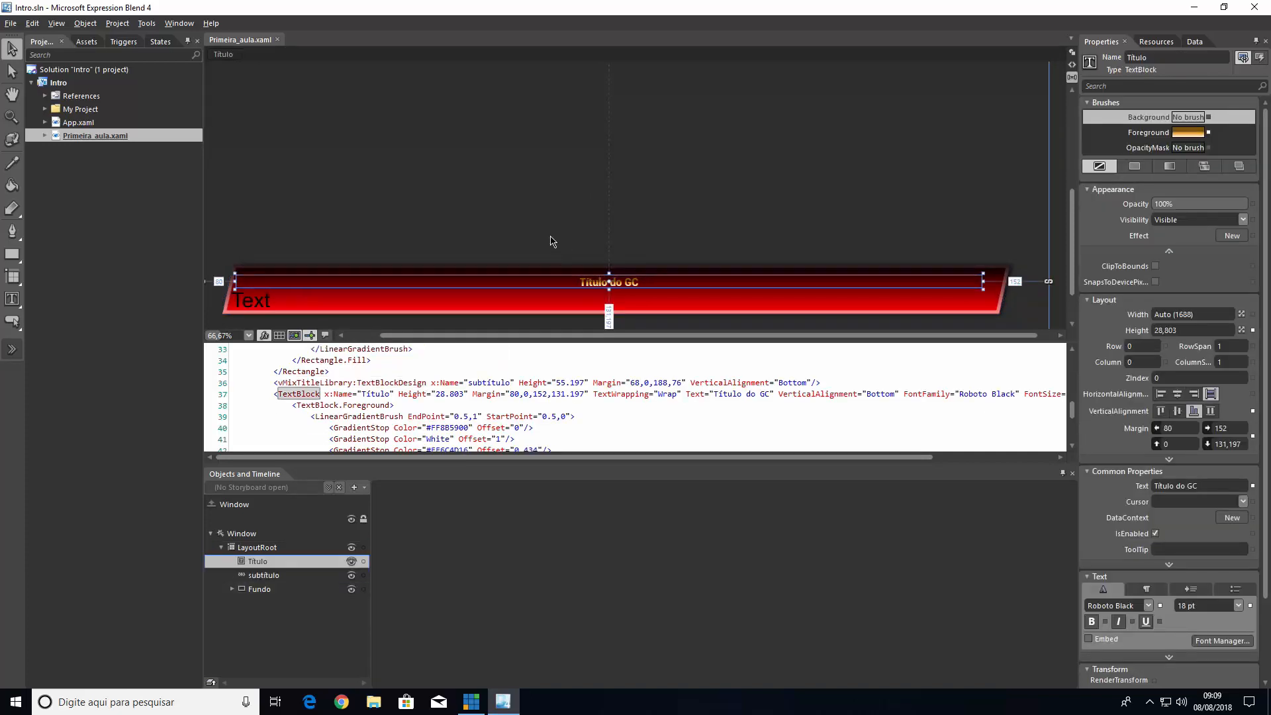
Switch to vMix and stop the running recording
left_click(470, 701)
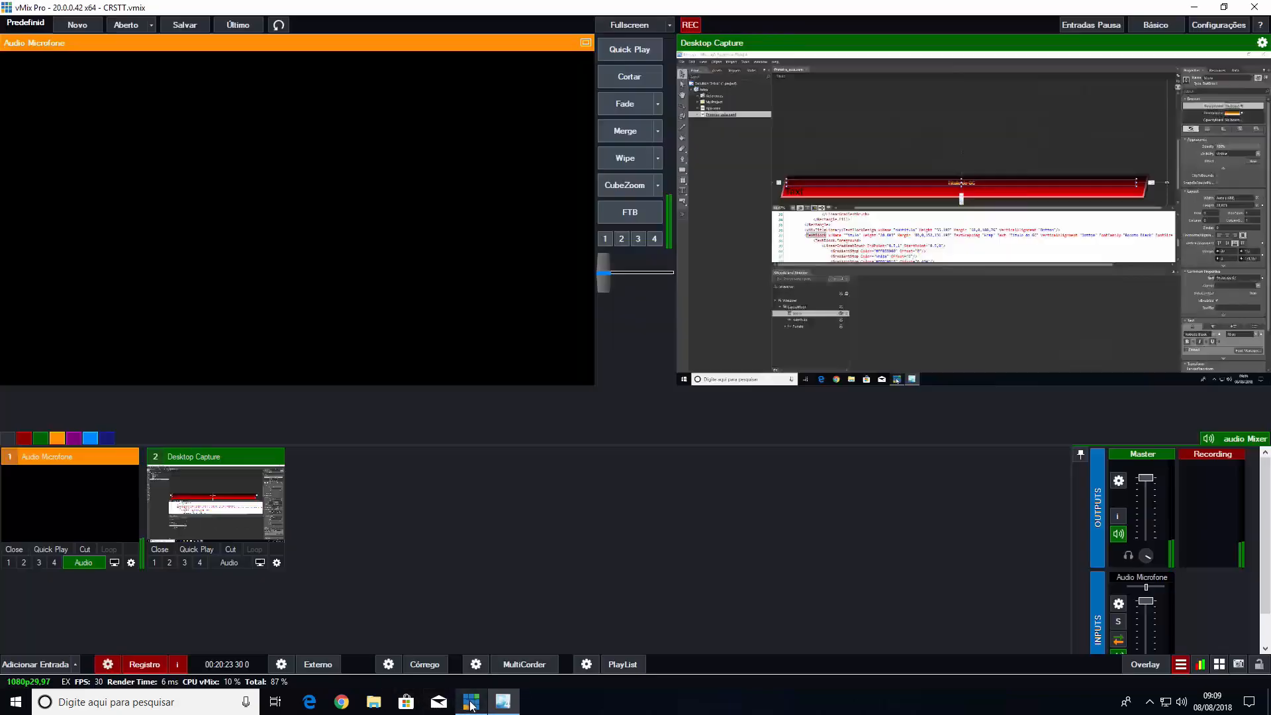
left_click(141, 665)
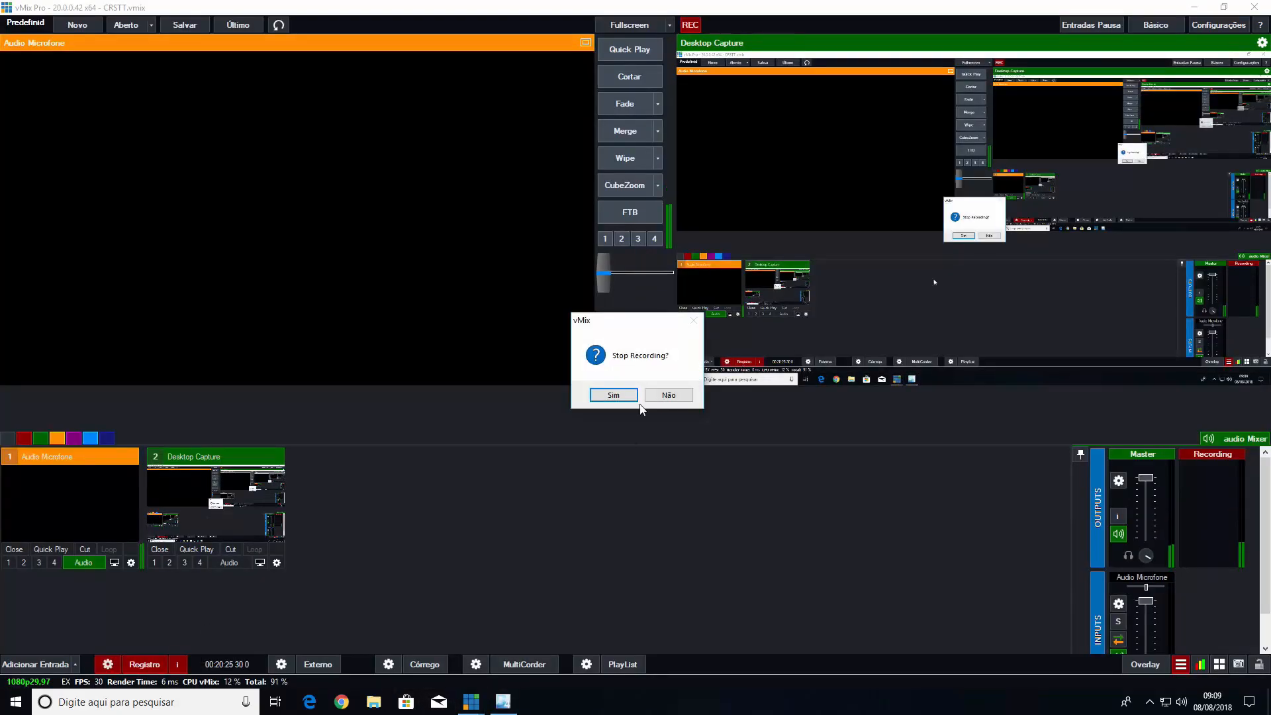